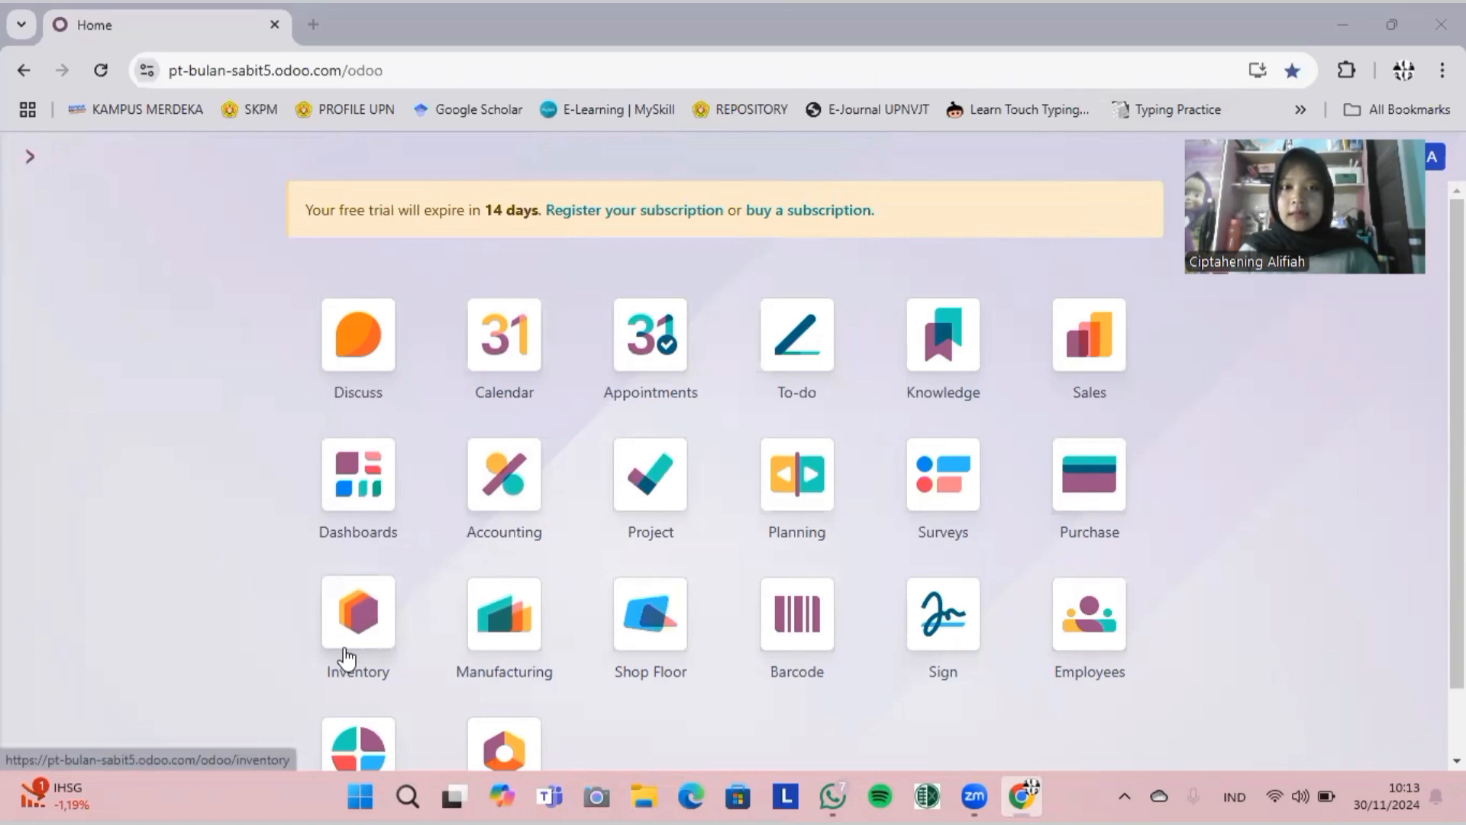
Step: Open the product list in Inventory and look through the existing goods
{"action": "left_click", "coordinate": [347, 657]}
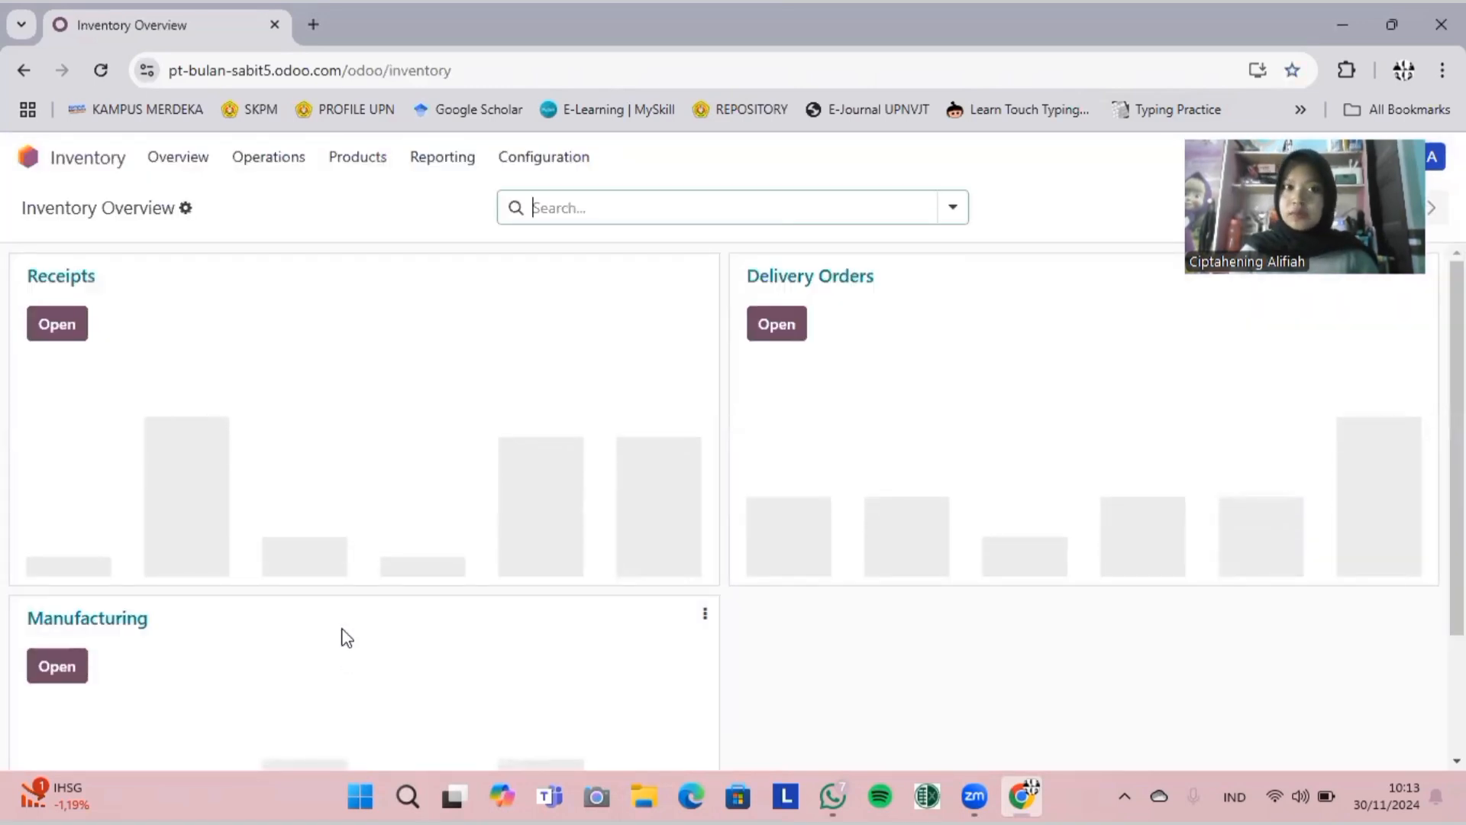
{"action": "left_click", "coordinate": [349, 169]}
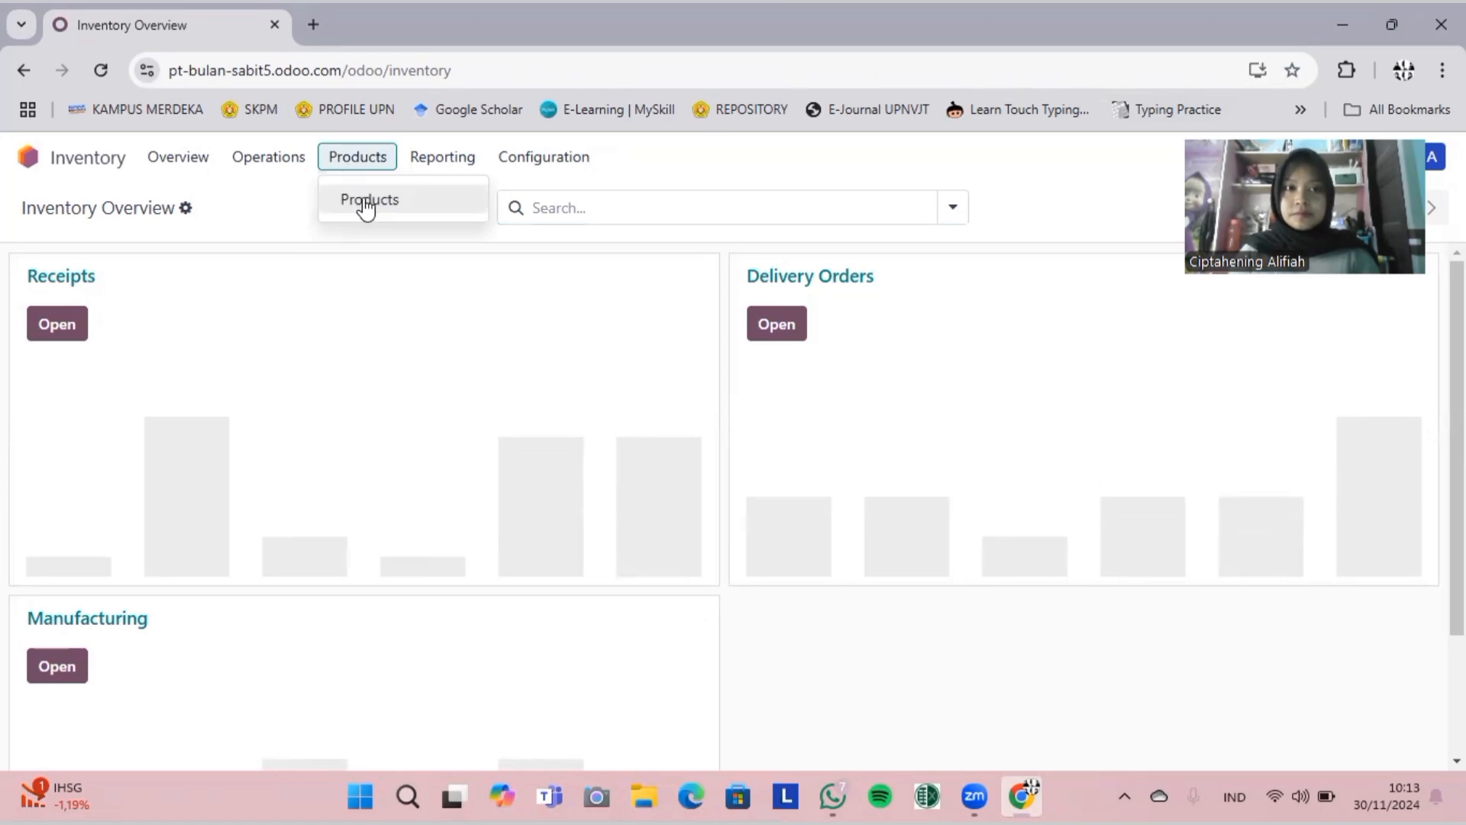
{"action": "left_click", "coordinate": [362, 203]}
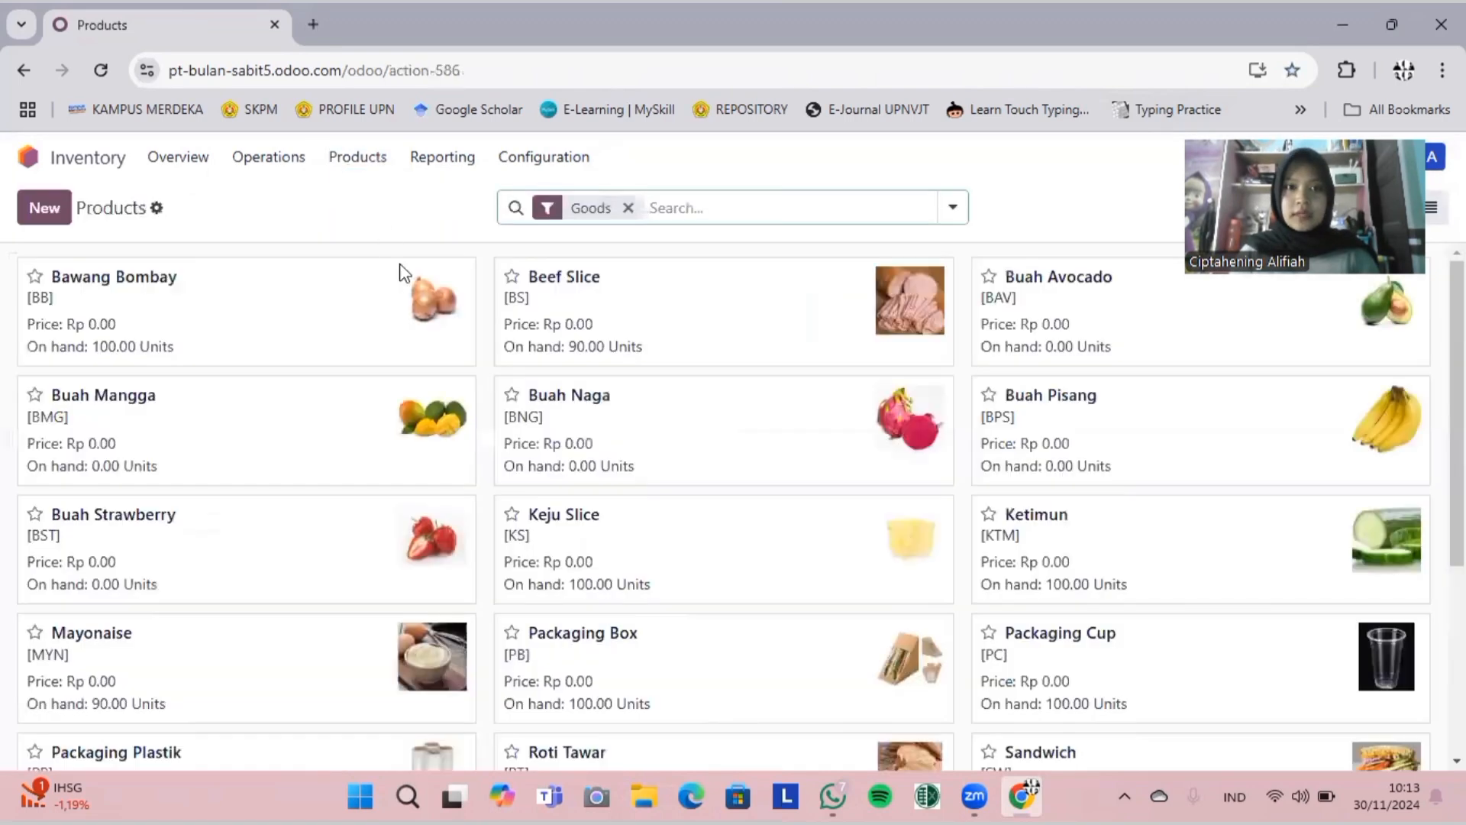
{"action": "scroll", "coordinate": [405, 442], "scroll_direction": "down", "scroll_amount": 3}
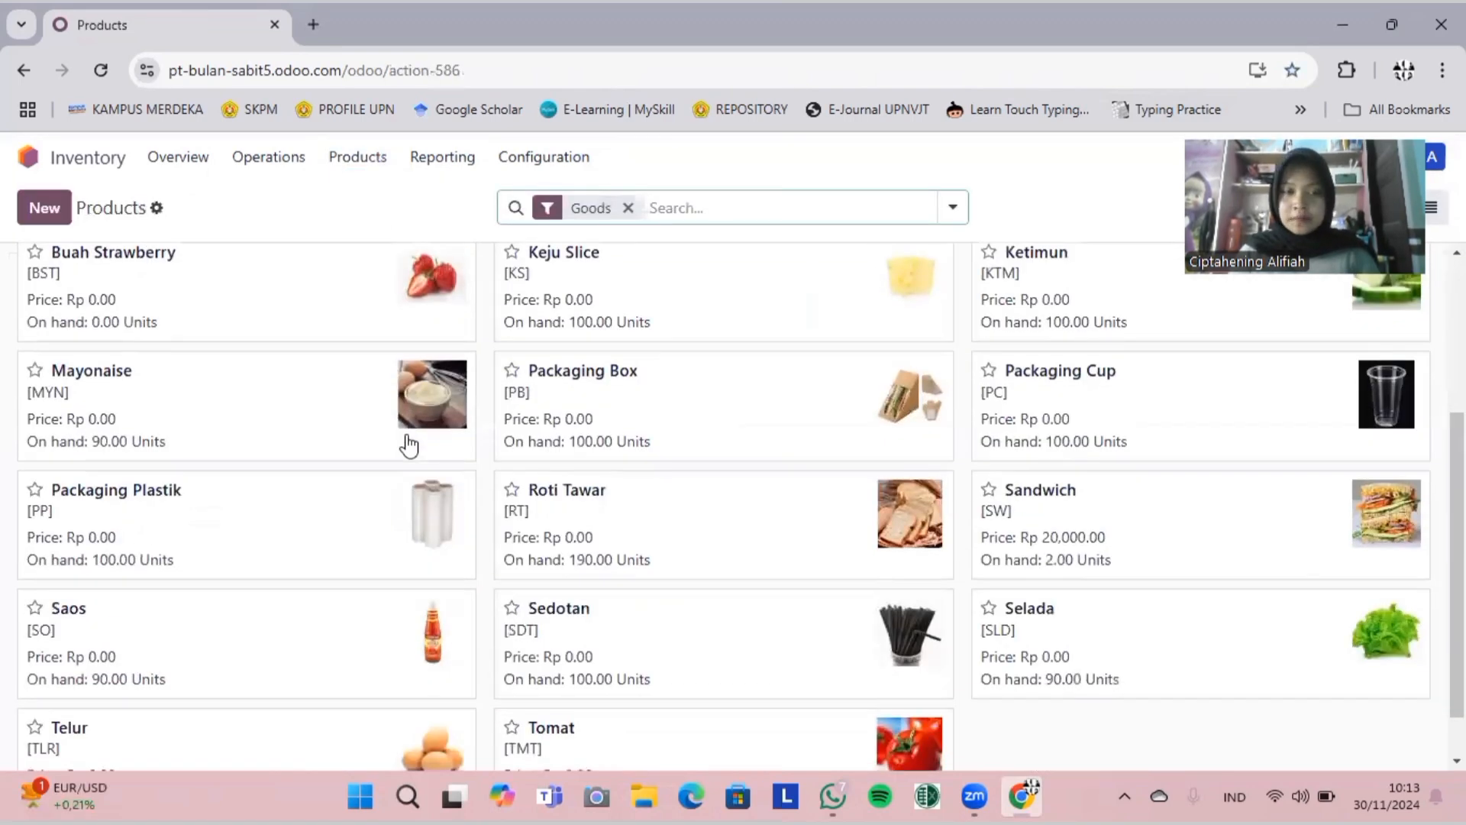
{"action": "scroll", "coordinate": [409, 444], "scroll_direction": "down", "scroll_amount": 1}
{"action": "scroll", "coordinate": [409, 444], "scroll_direction": "up", "scroll_amount": 4}
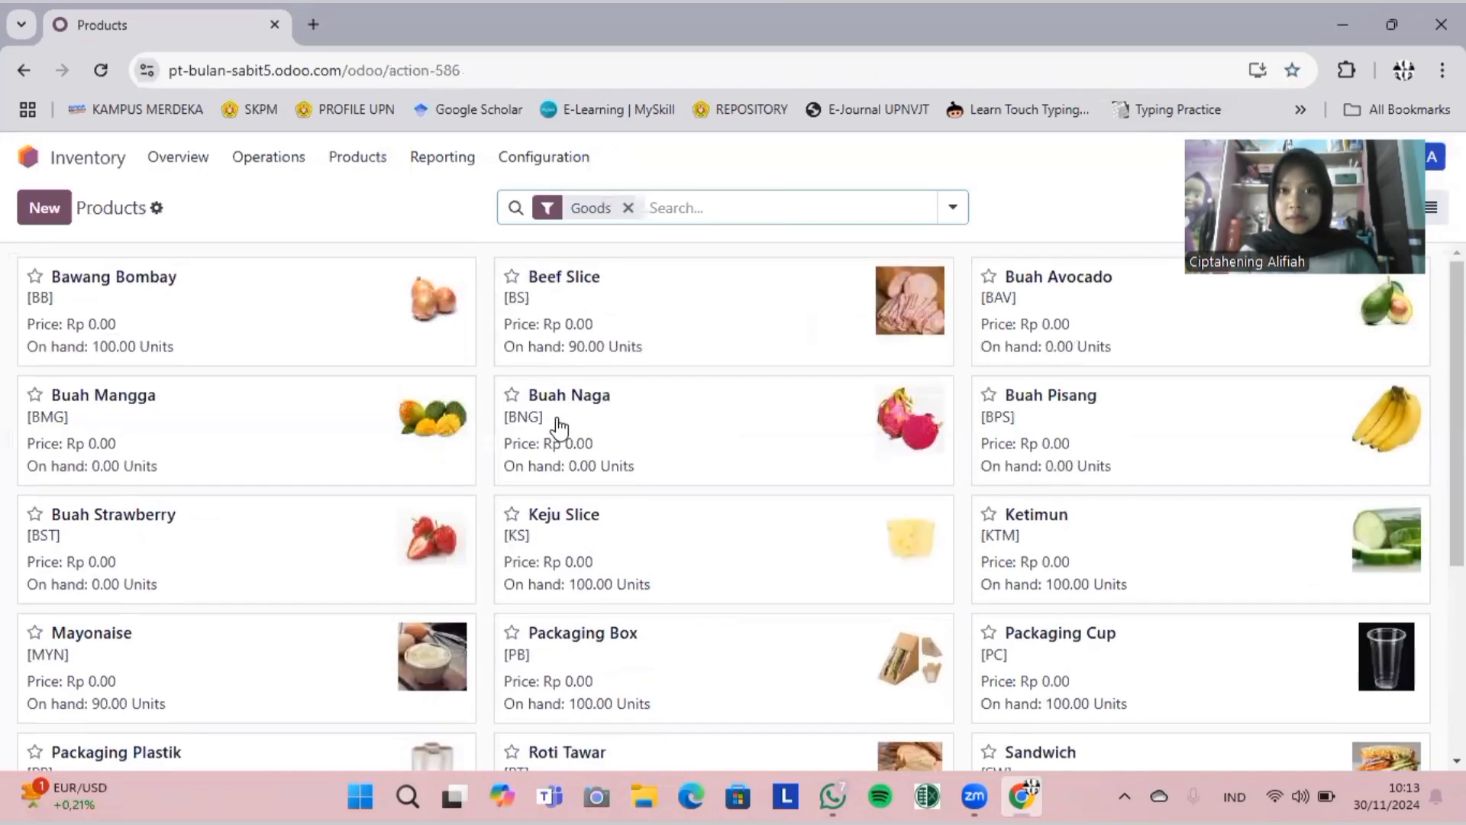
{"action": "scroll", "coordinate": [556, 420], "scroll_direction": "down", "scroll_amount": 3}
{"action": "scroll", "coordinate": [558, 423], "scroll_direction": "up", "scroll_amount": 3}
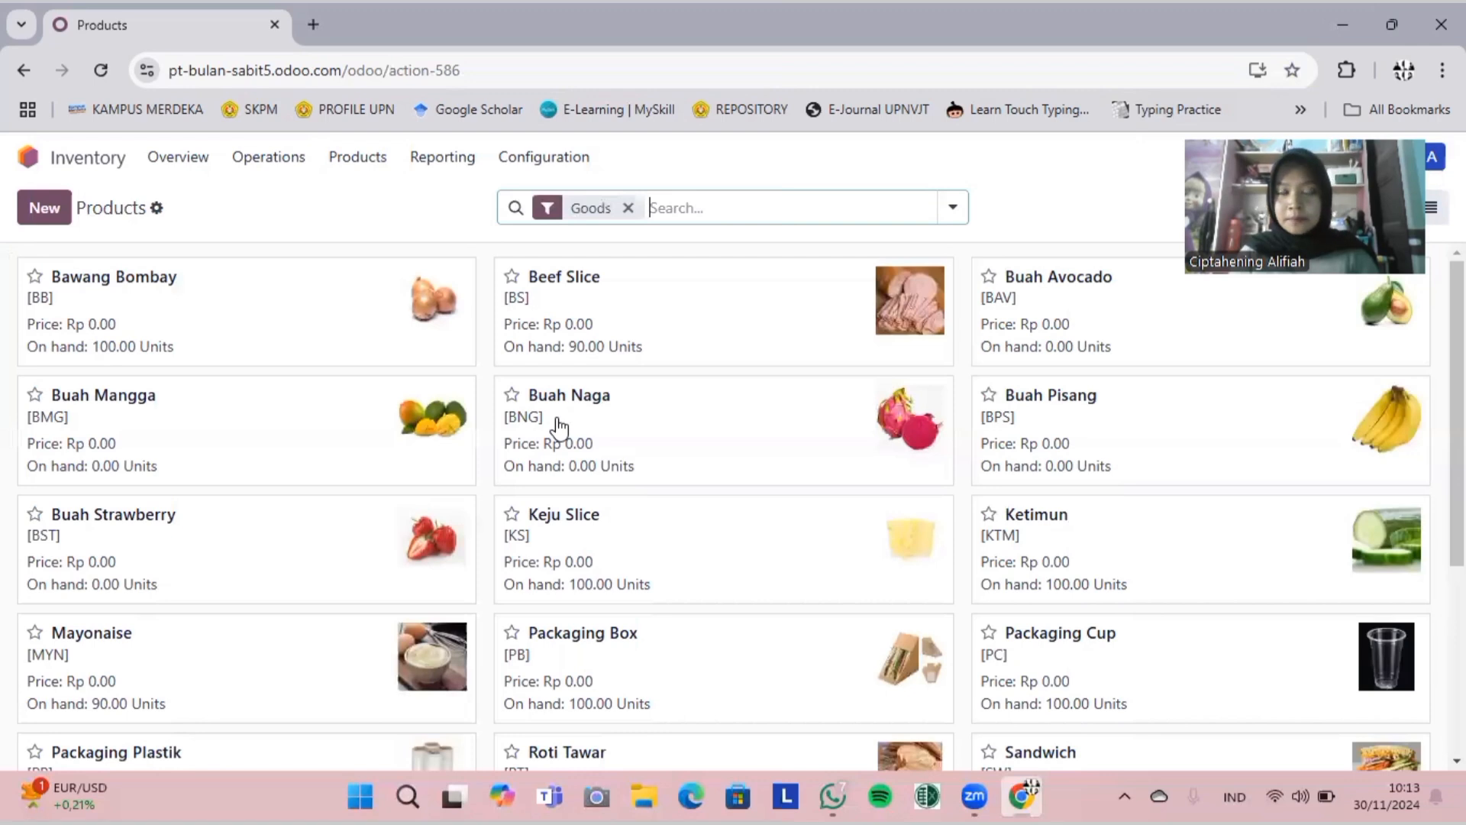
Step: Create a new product named Sosis and make it unavailable for sales
{"action": "left_click", "coordinate": [49, 218]}
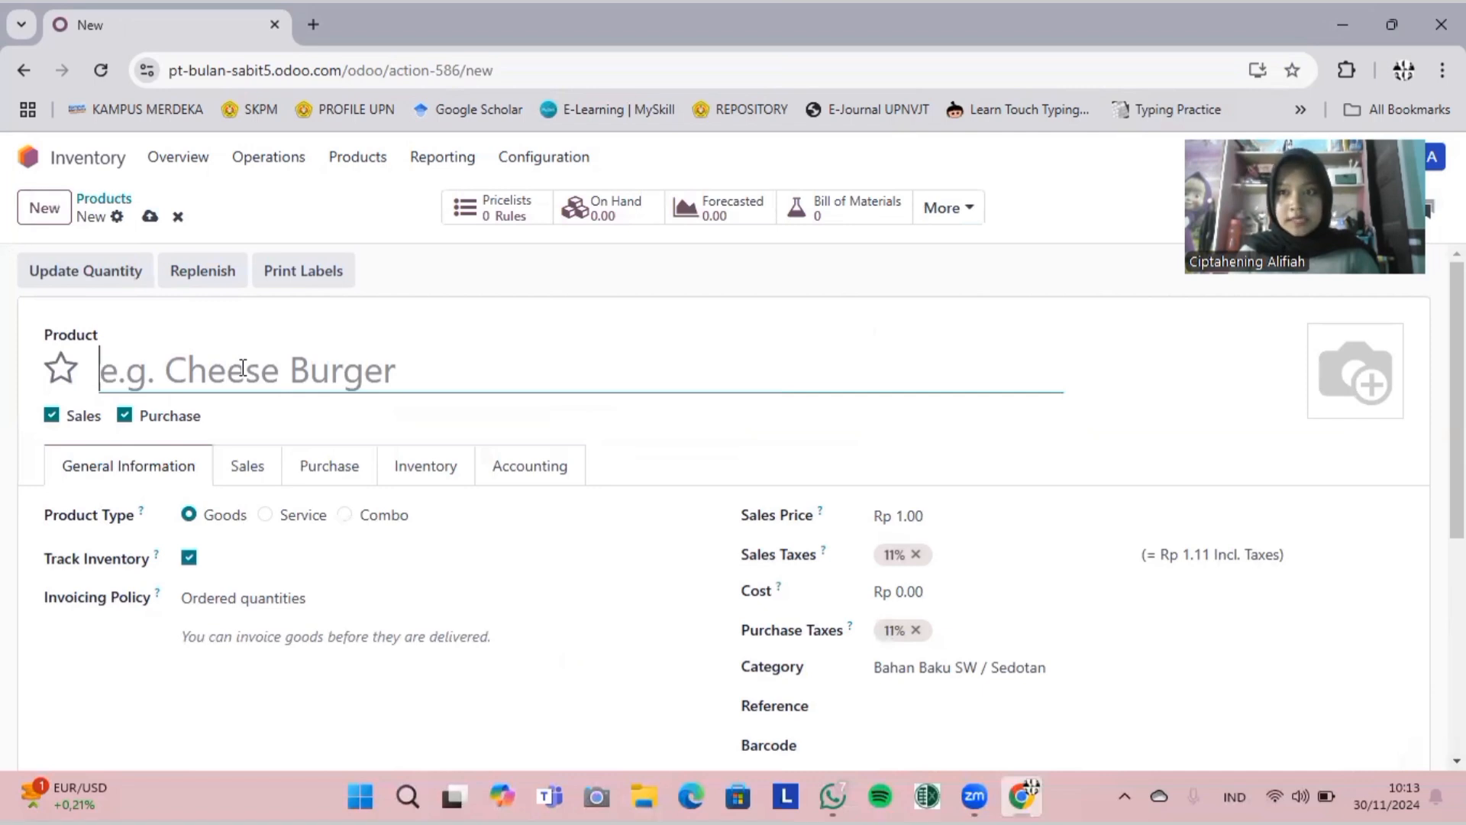
{"action": "type", "text": "Sosis"}
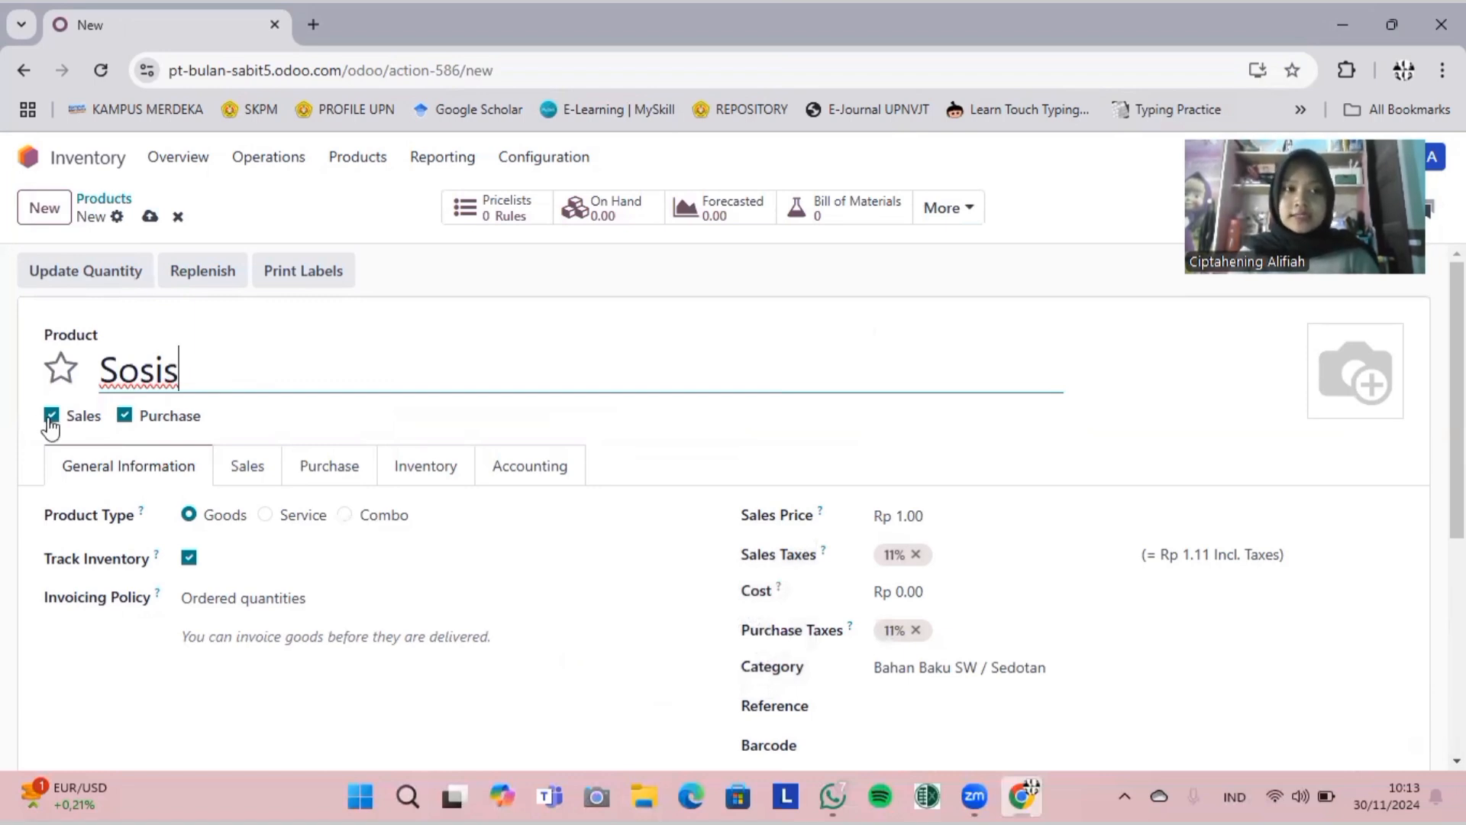
{"action": "left_click", "coordinate": [51, 416]}
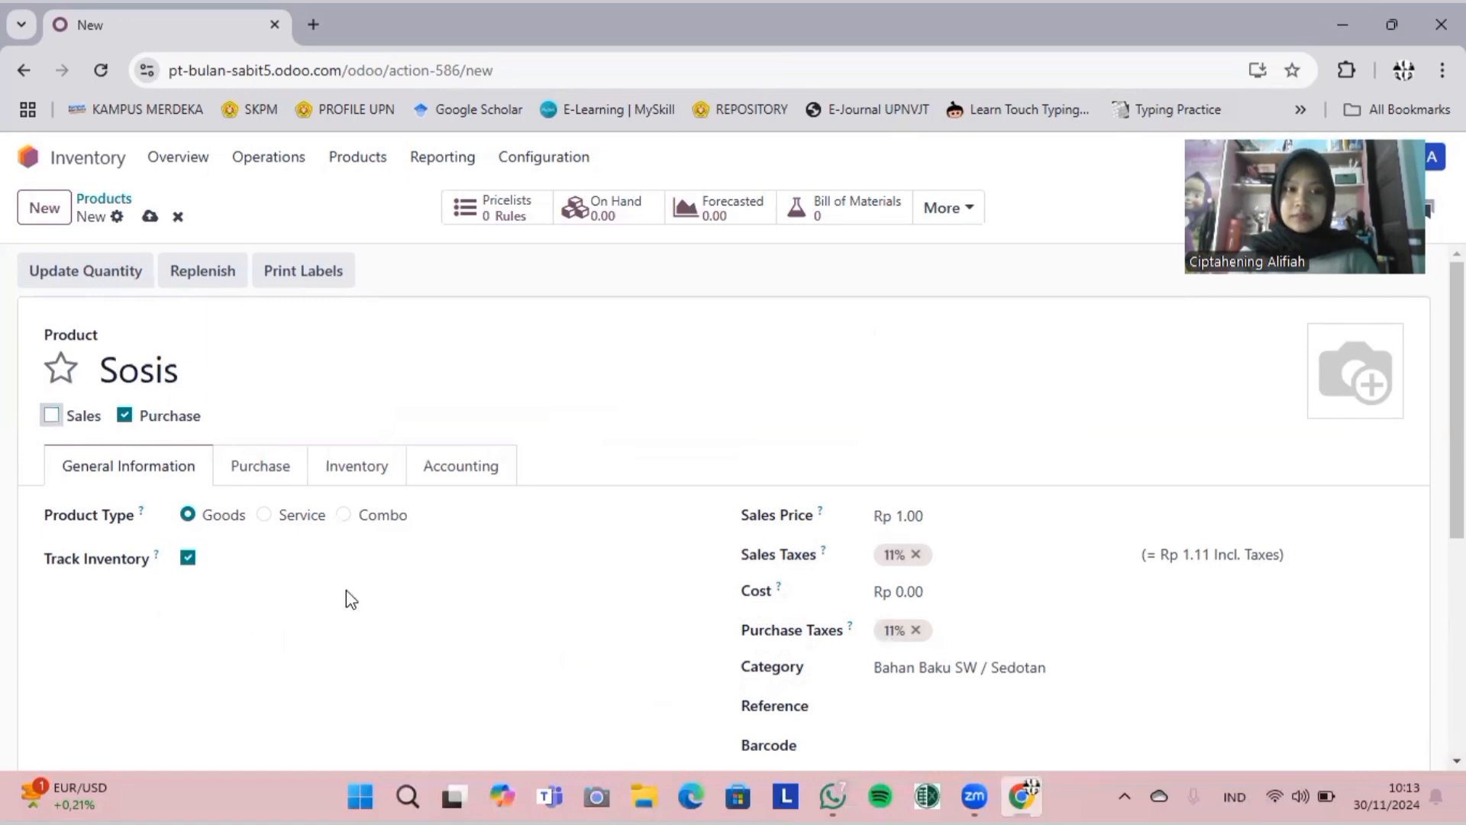
Step: Clear the Sosis product's sales price and remove its 11% sales and purchase taxes
{"action": "left_click", "coordinate": [959, 515]}
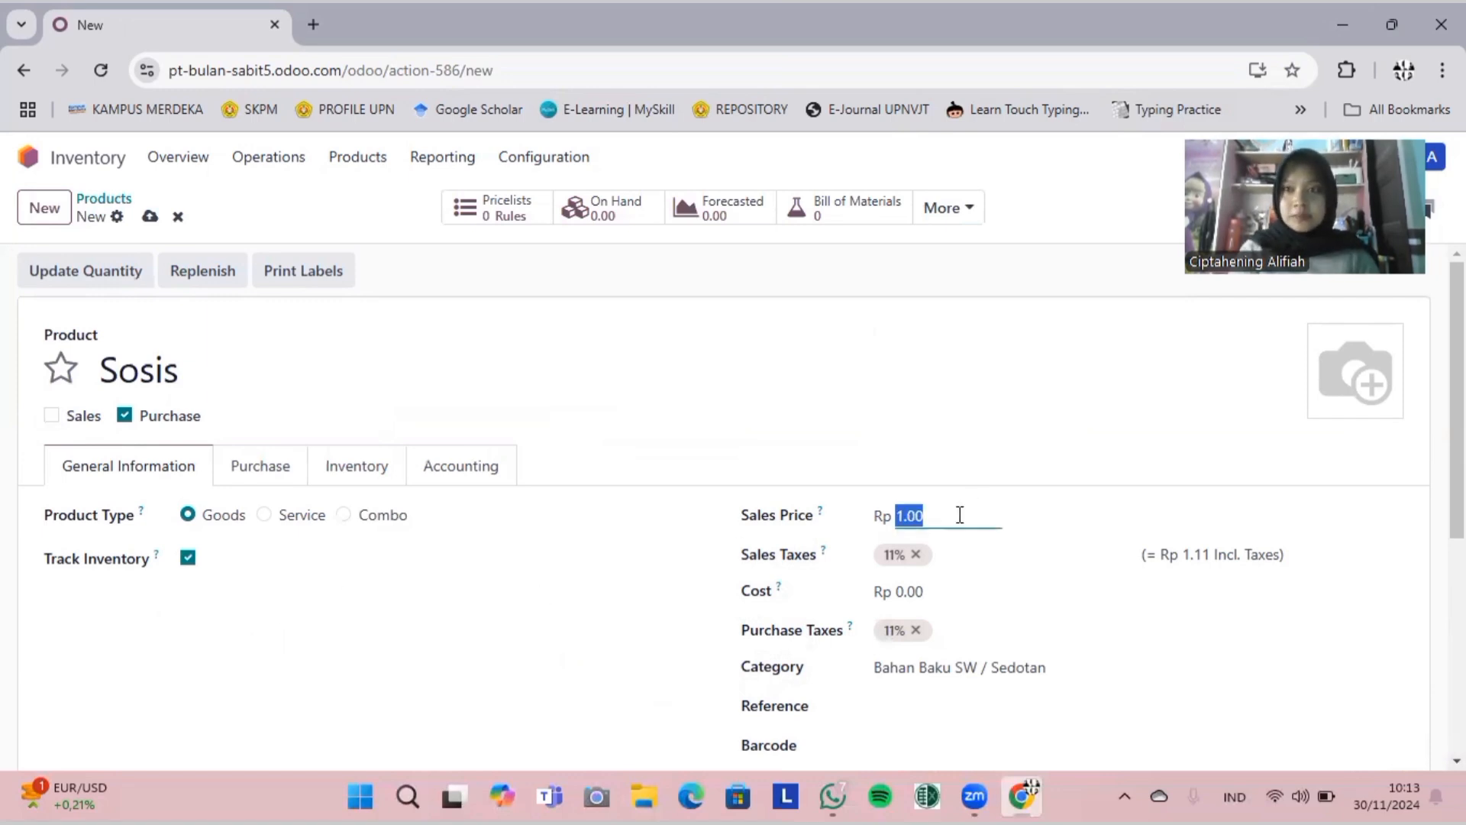
{"action": "key", "text": "BackSpace"}
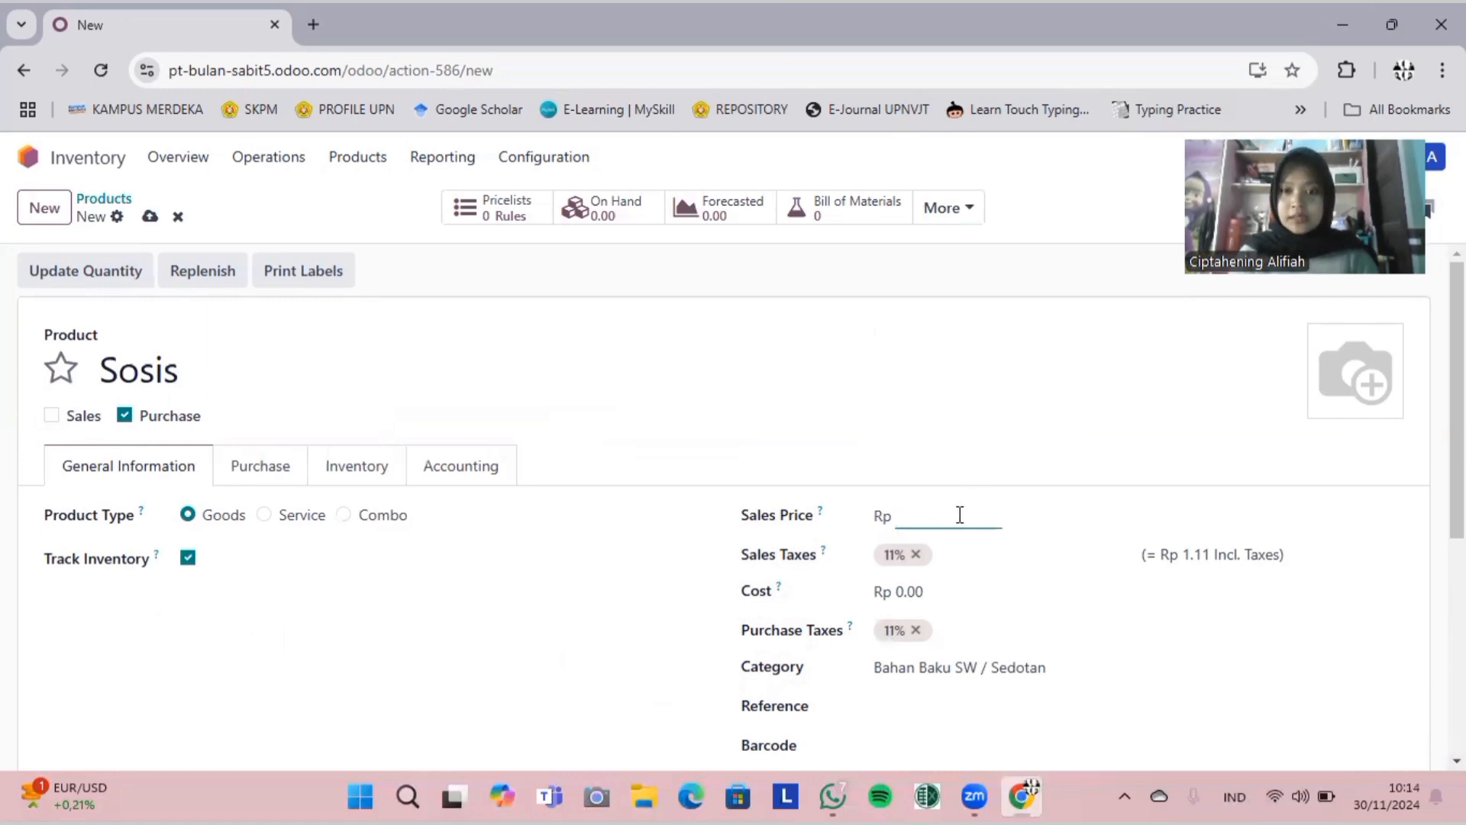
{"action": "left_click", "coordinate": [916, 554]}
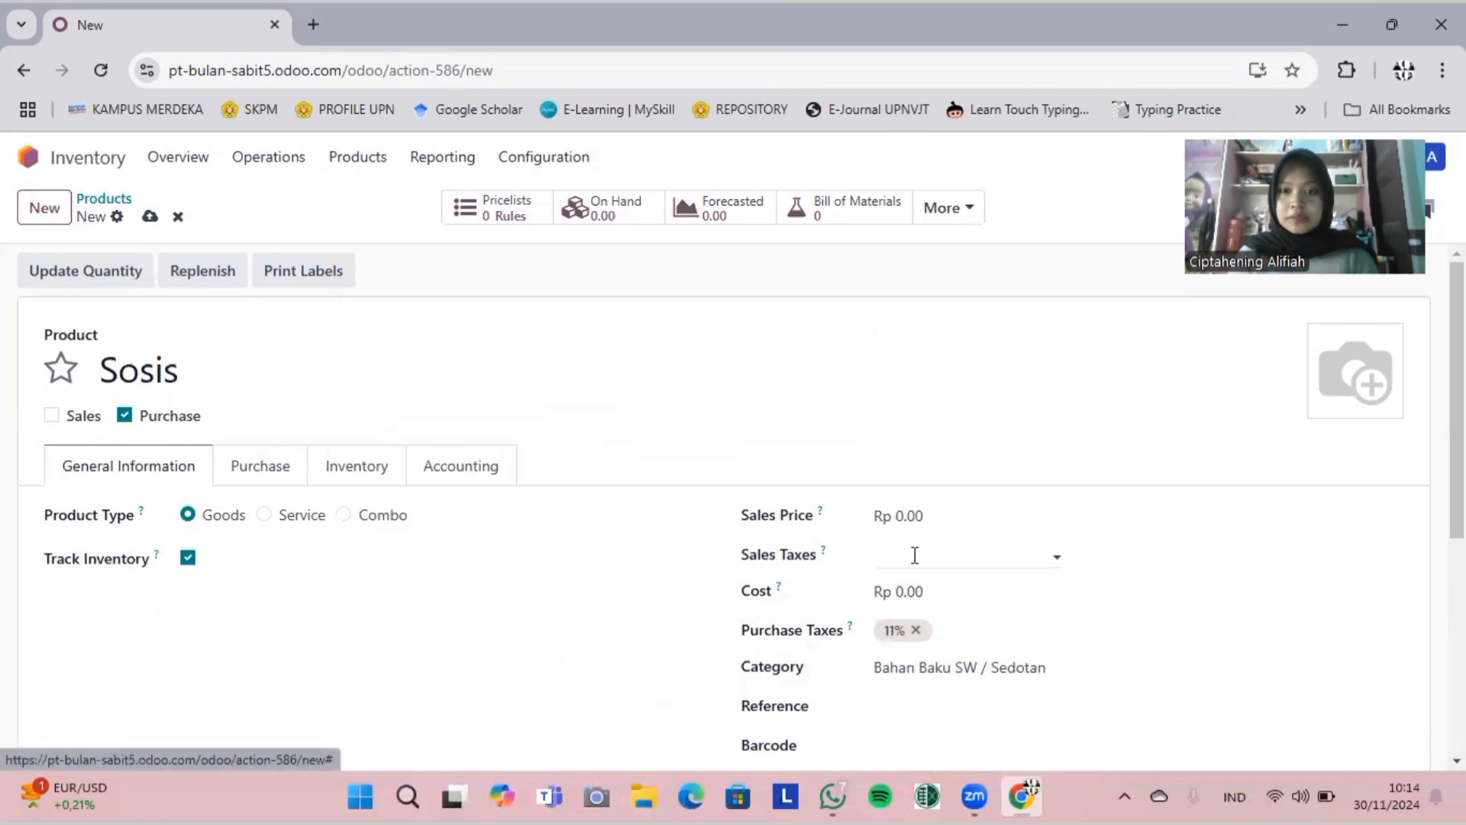
{"action": "left_click", "coordinate": [915, 630]}
Step: Set the product's cost to Rp 1000 and enter SS as its reference
{"action": "left_click", "coordinate": [964, 599]}
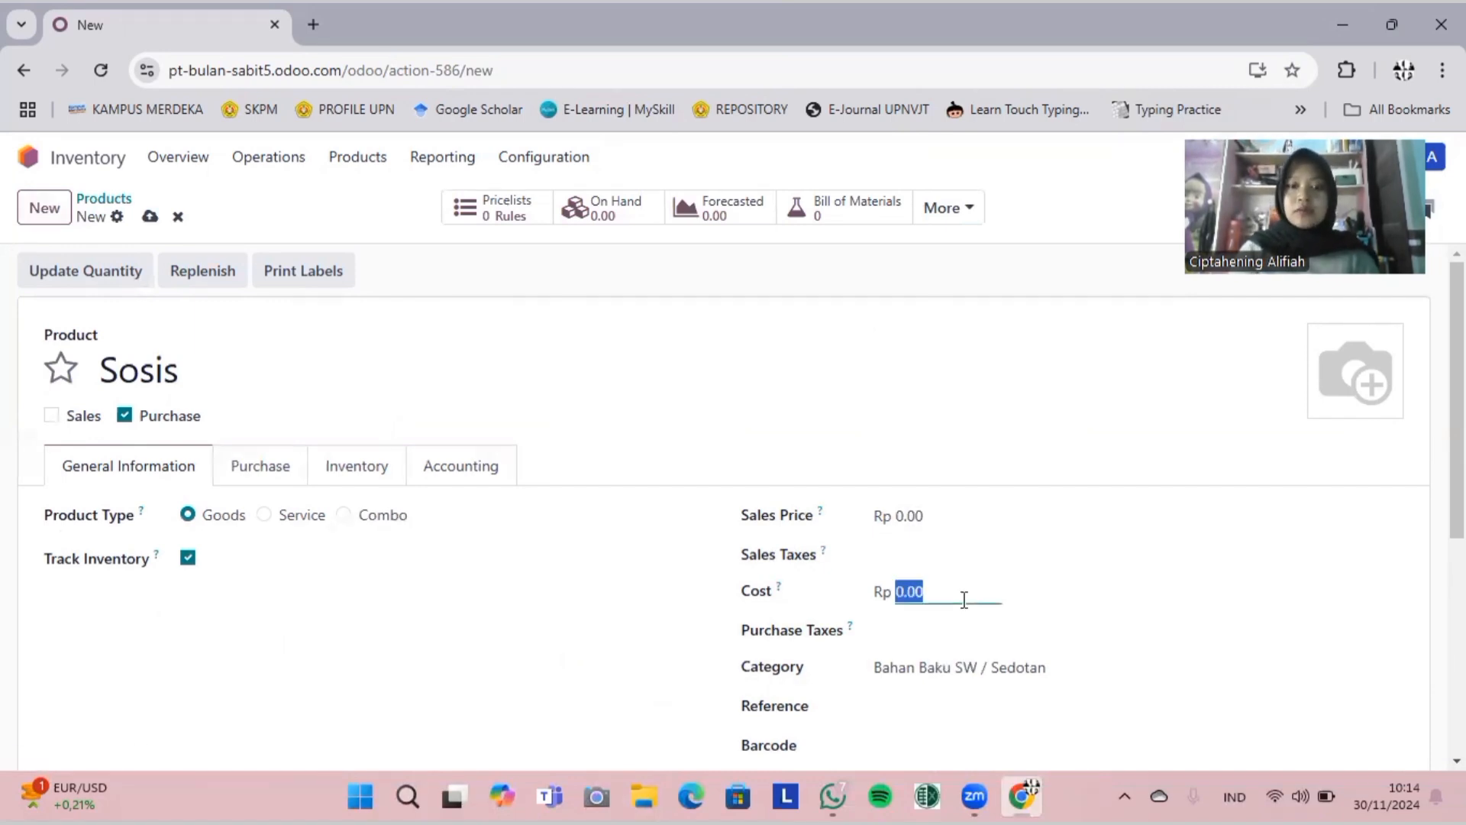
{"action": "key", "text": "BackSpace"}
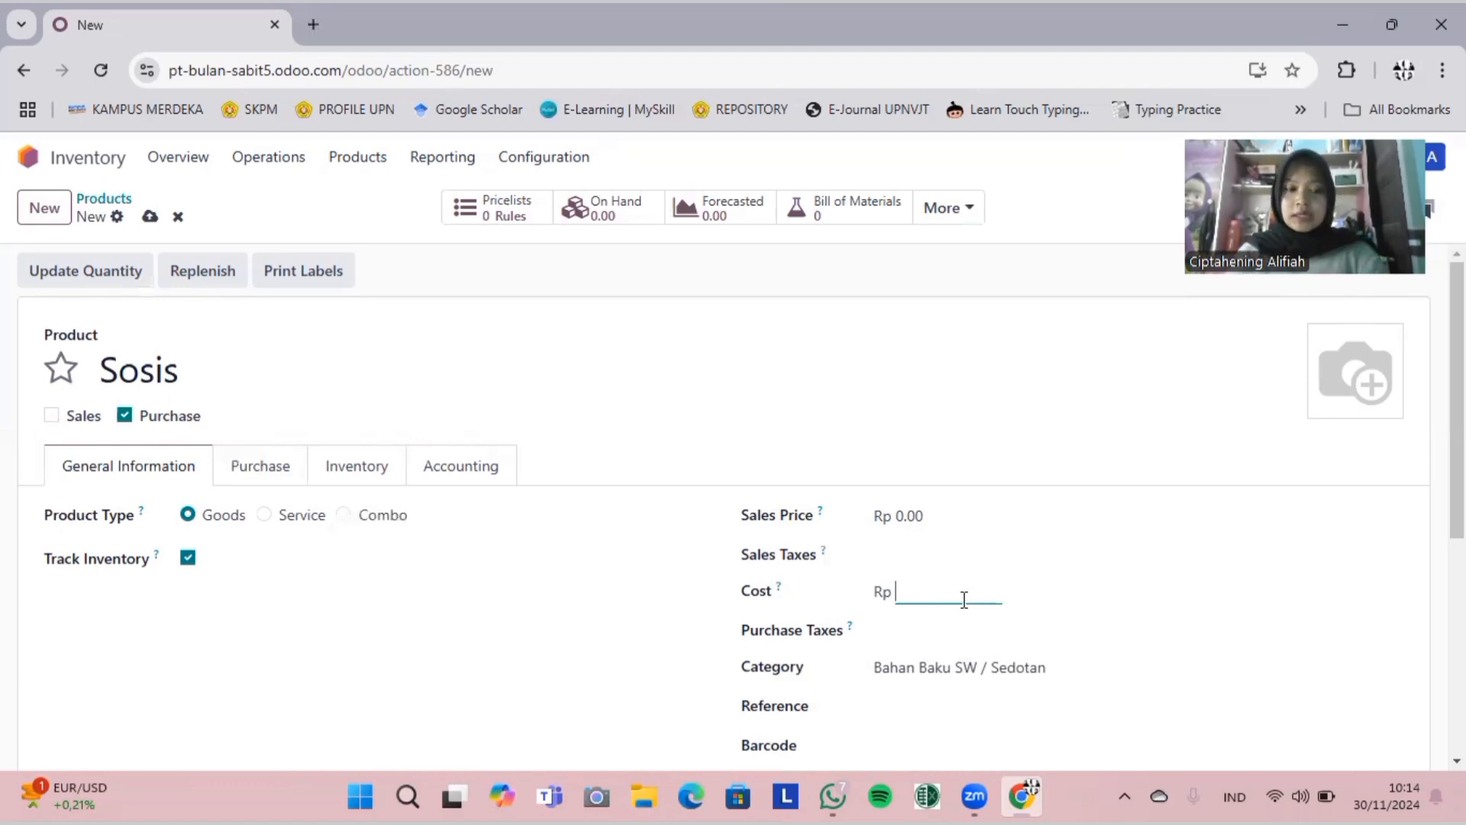
{"action": "type", "text": "000"}
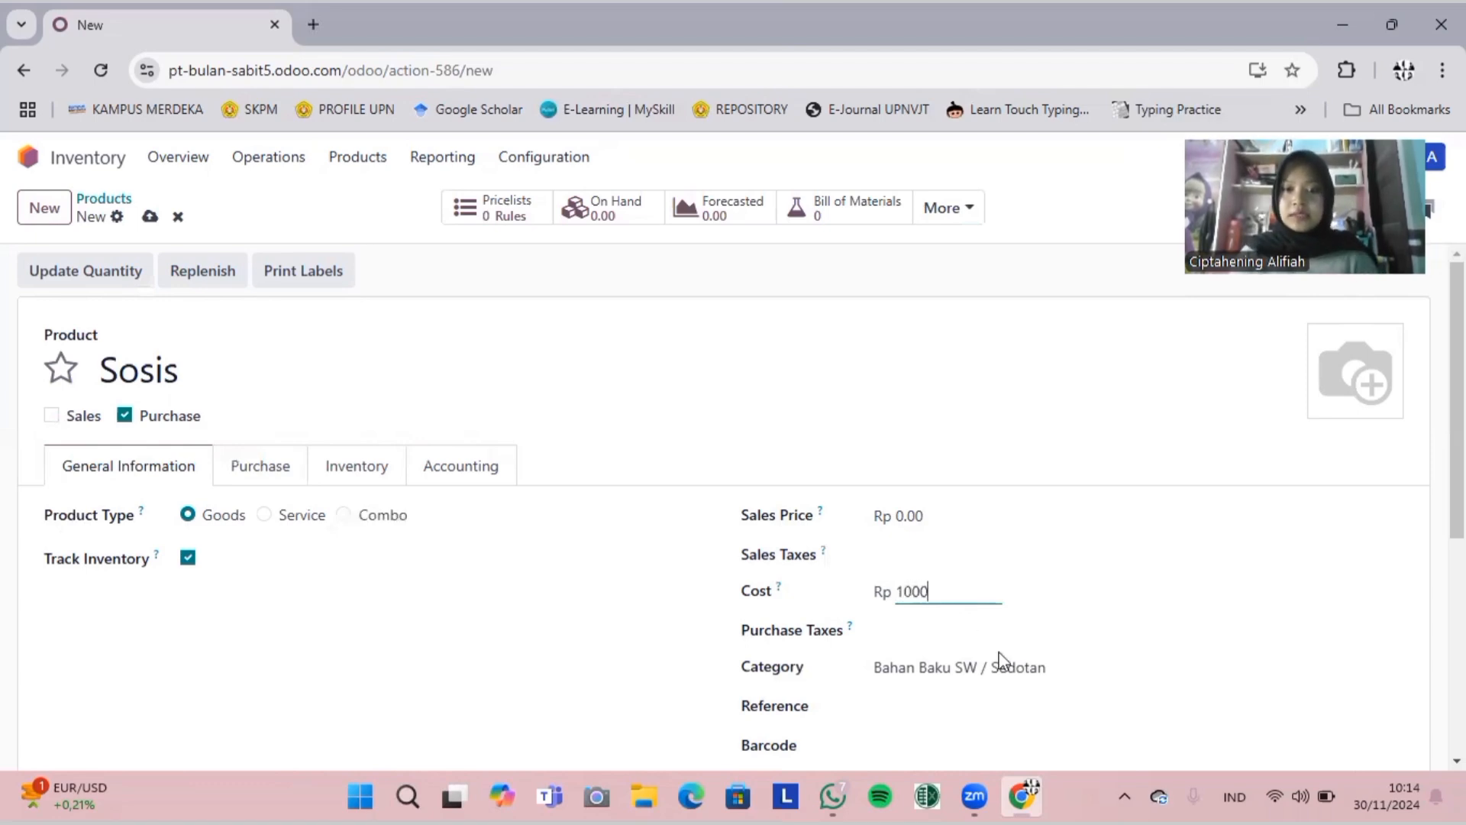
{"action": "left_click", "coordinate": [897, 703]}
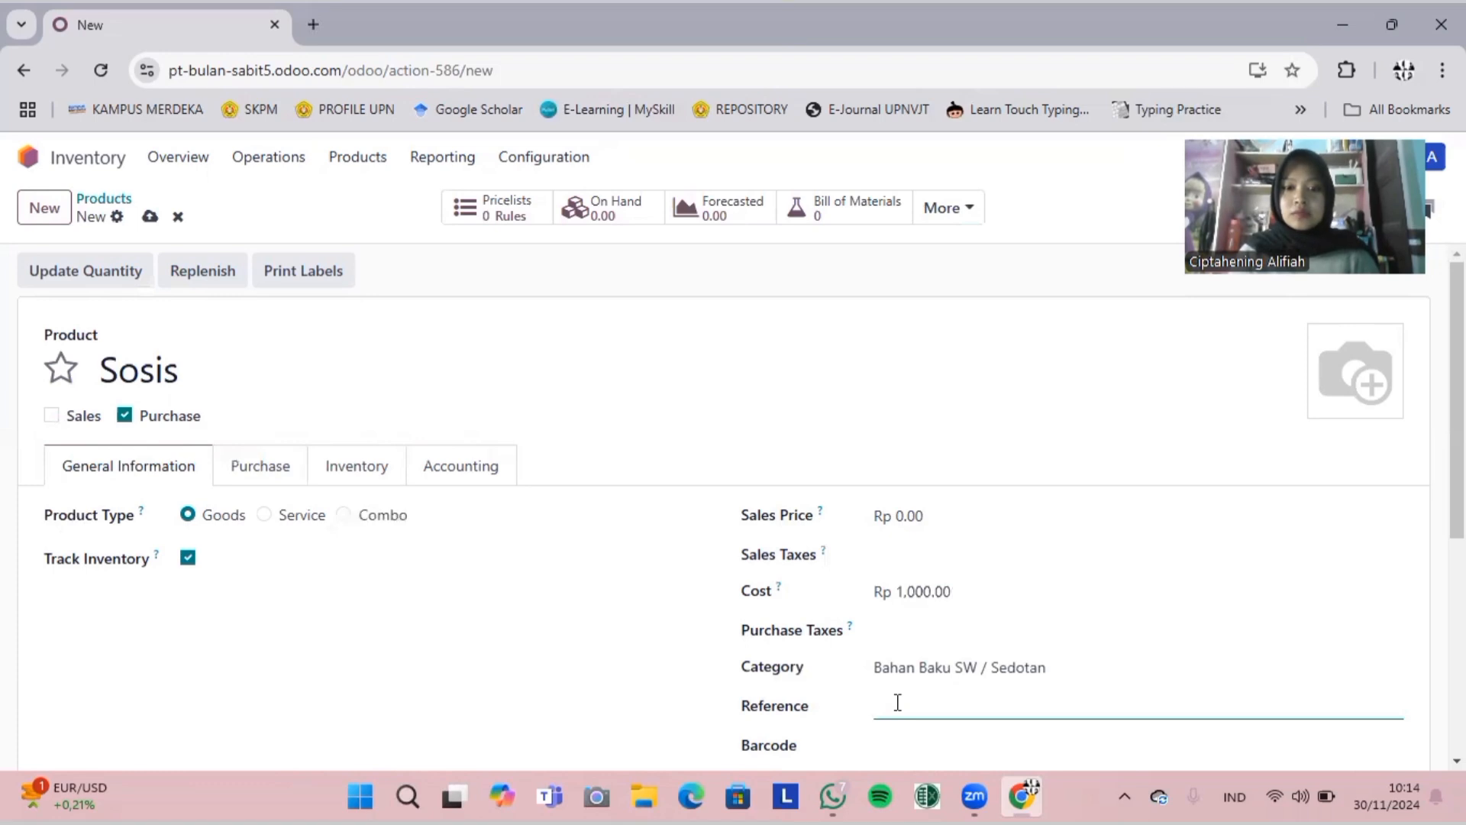
{"action": "key", "text": "Caps_Lock"}
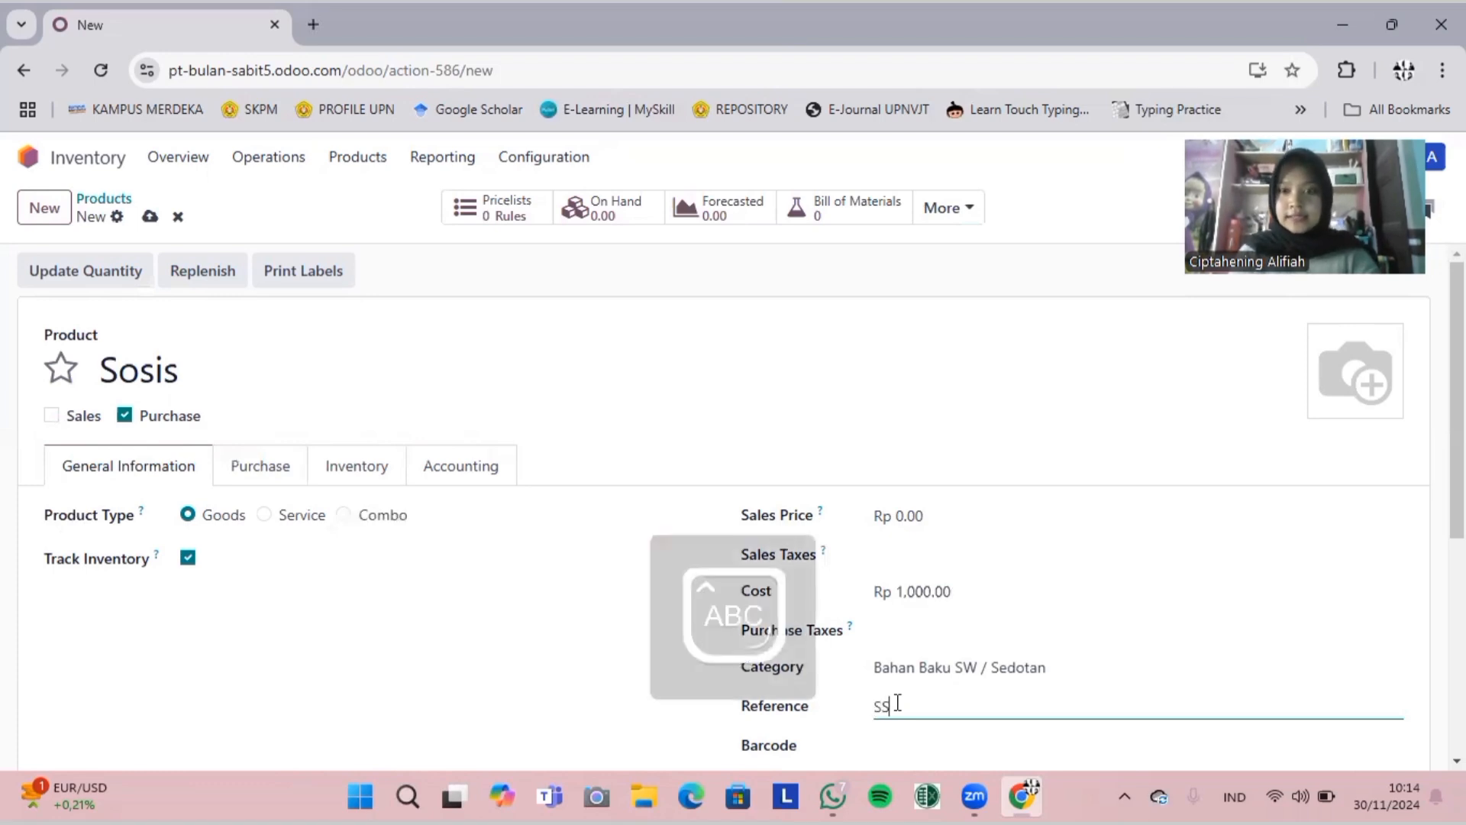
{"action": "type", "text": "SS"}
{"action": "key", "text": "Caps_Lock"}
{"action": "scroll", "coordinate": [897, 701], "scroll_direction": "down", "scroll_amount": 1}
{"action": "scroll", "coordinate": [897, 701], "scroll_direction": "up", "scroll_amount": 1}
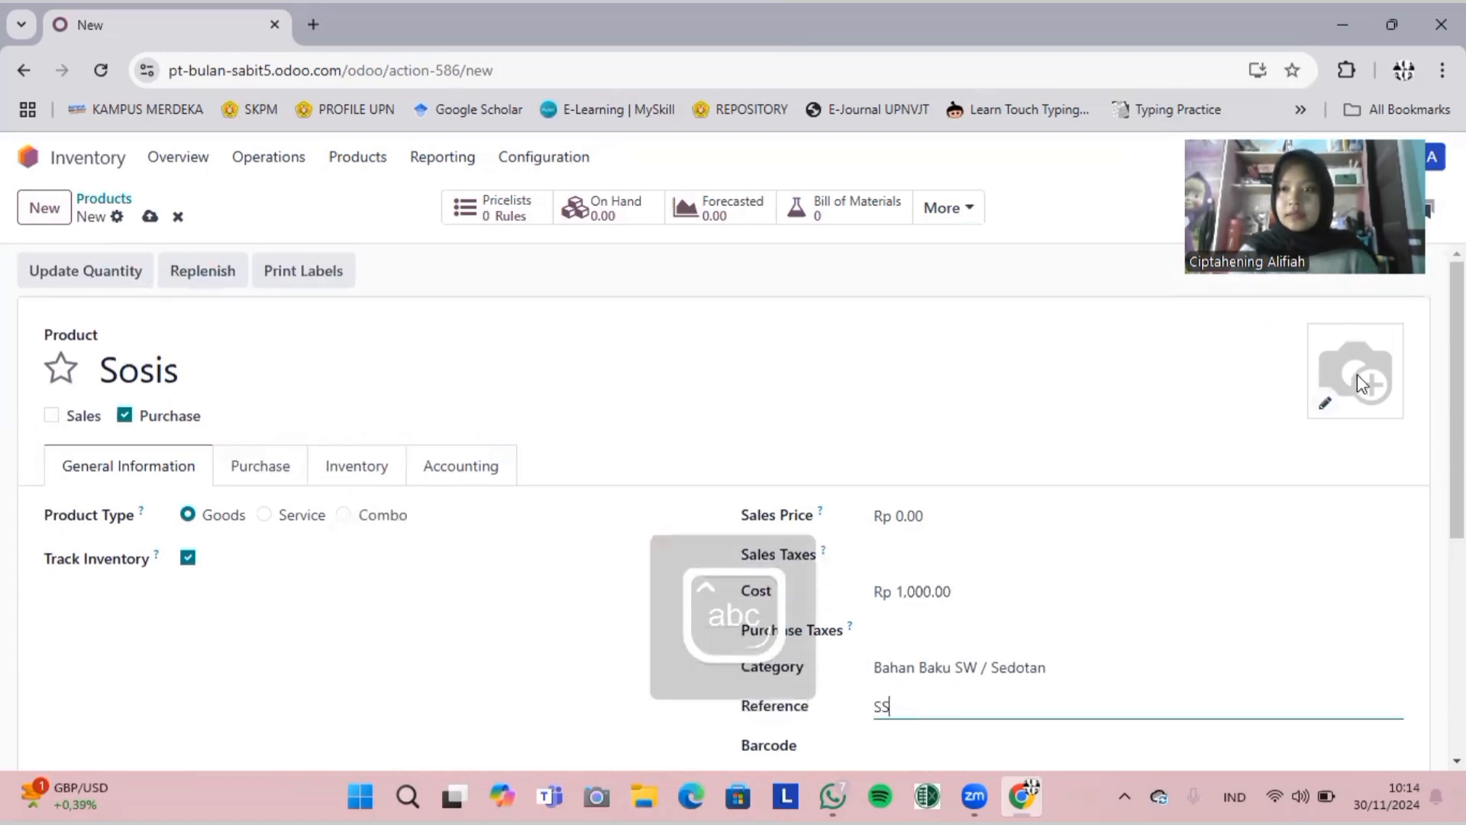
Step: Upload the sausage picture from the Downloads folder as the product image
{"action": "left_click", "coordinate": [1329, 405]}
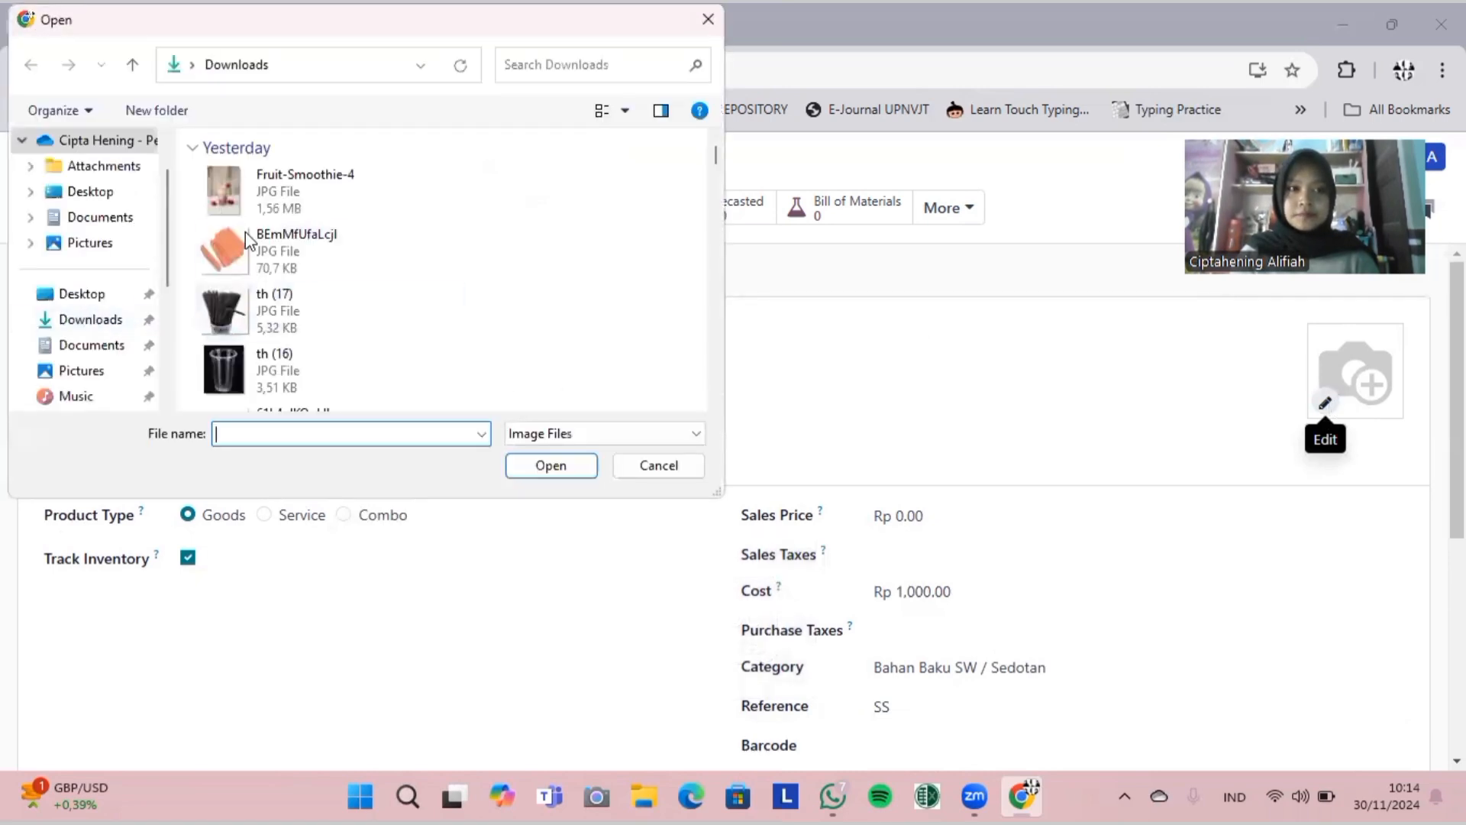
{"action": "left_click", "coordinate": [249, 241]}
{"action": "left_click", "coordinate": [531, 472]}
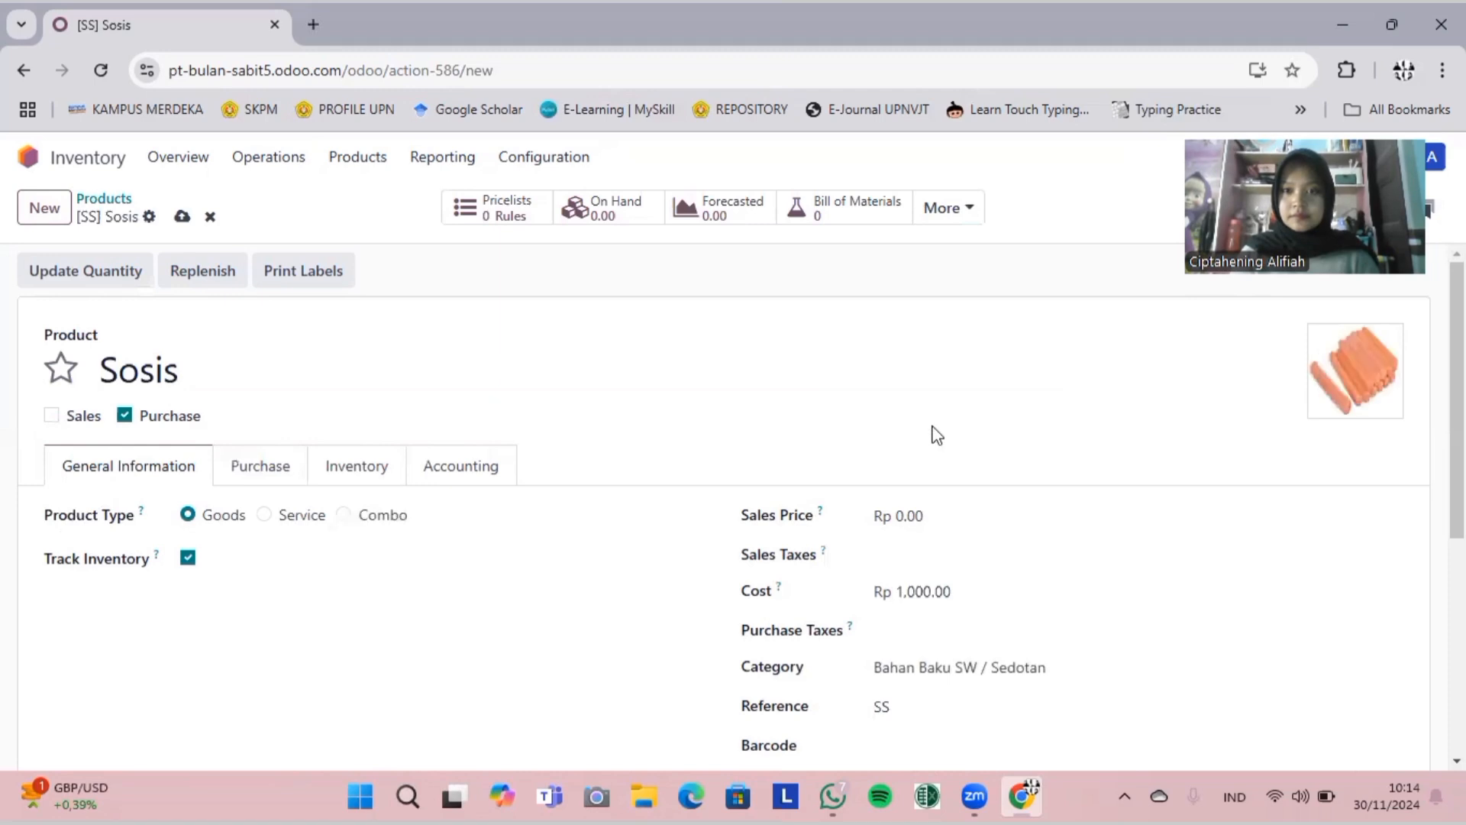
Step: Open the product's category record and rename the category as Sosis
{"action": "scroll", "coordinate": [936, 435], "scroll_direction": "down", "scroll_amount": 2}
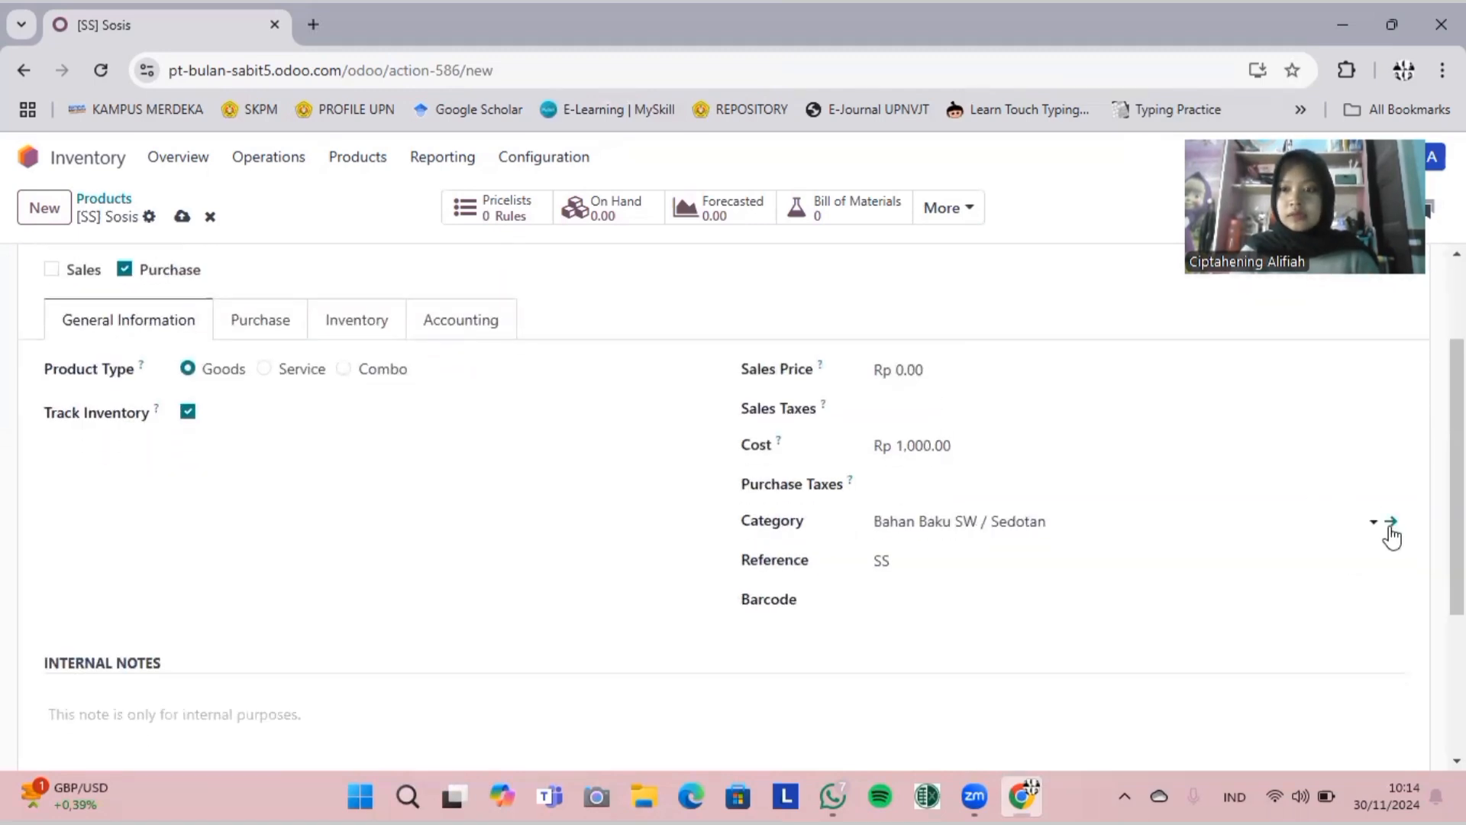
{"action": "left_click", "coordinate": [1389, 524]}
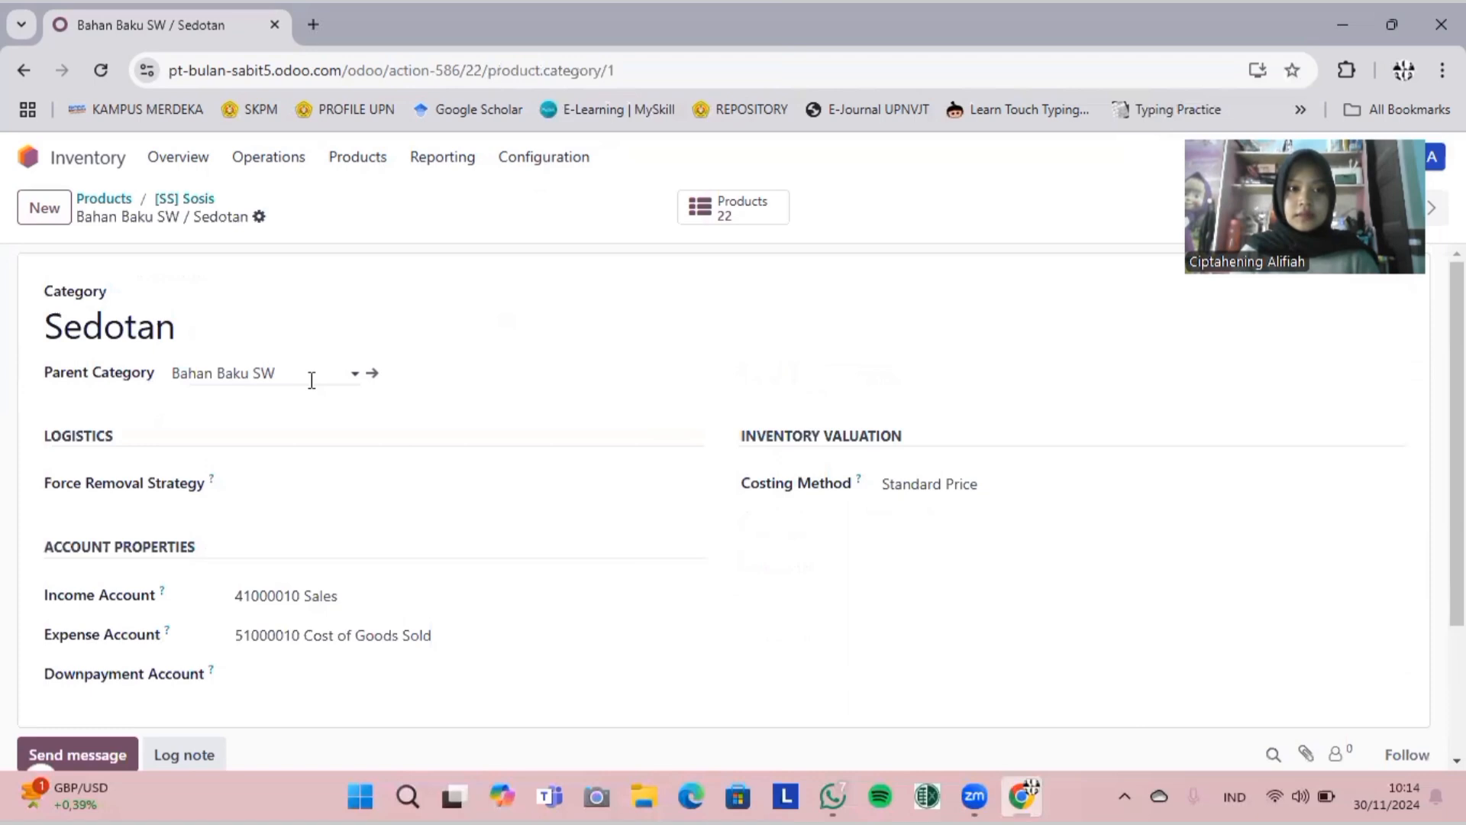
{"action": "left_click", "coordinate": [191, 339]}
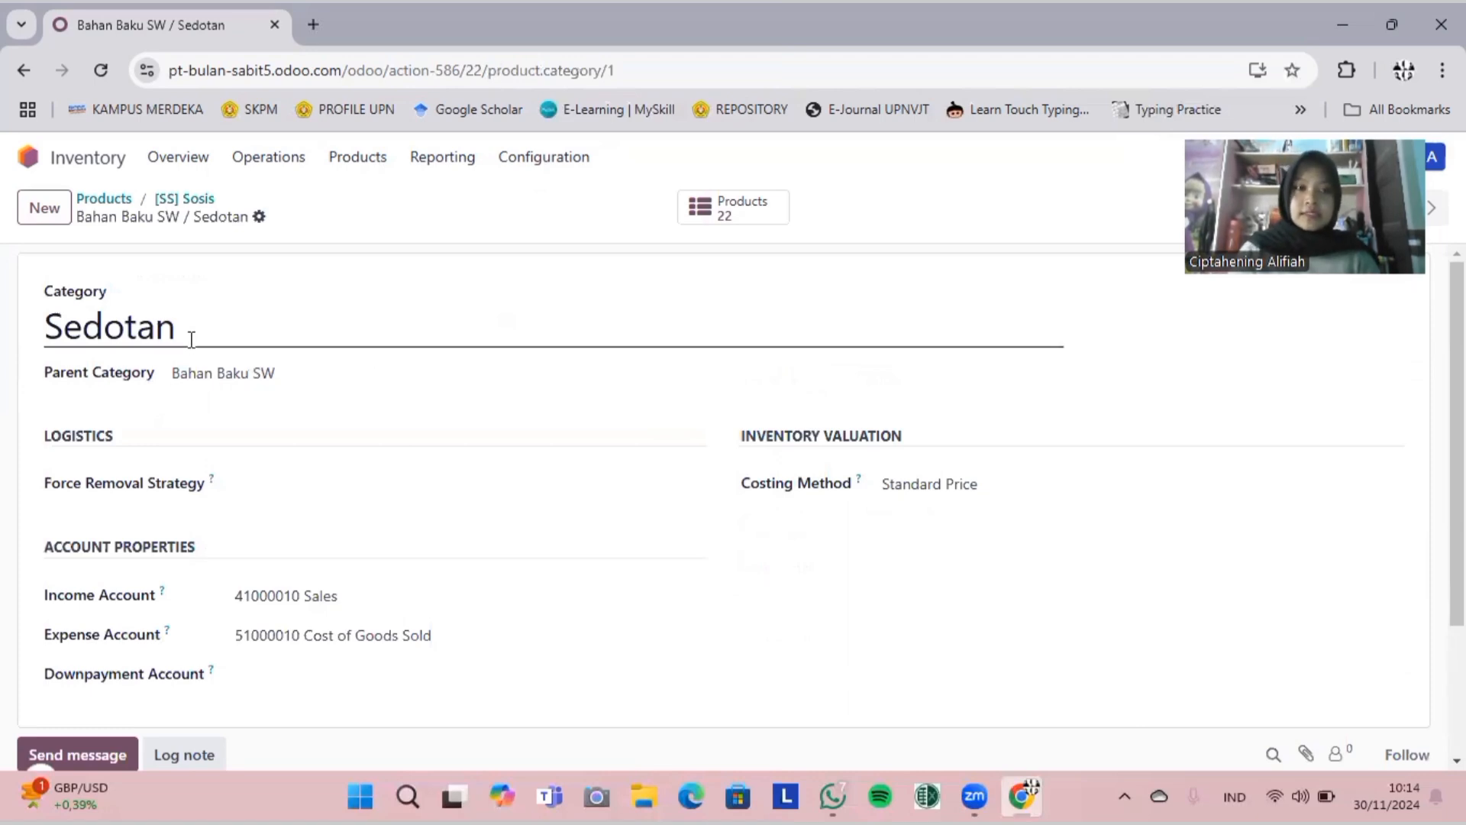
{"action": "key", "text": "BackSpace"}
{"action": "key", "text": "BackSpace"}
{"action": "key", "text": "BackSpace"}
{"action": "key", "text": "BackSpace"}
{"action": "key", "text": "BackSpace"}
{"action": "key", "text": "BackSpace"}
{"action": "type", "text": "oi"}
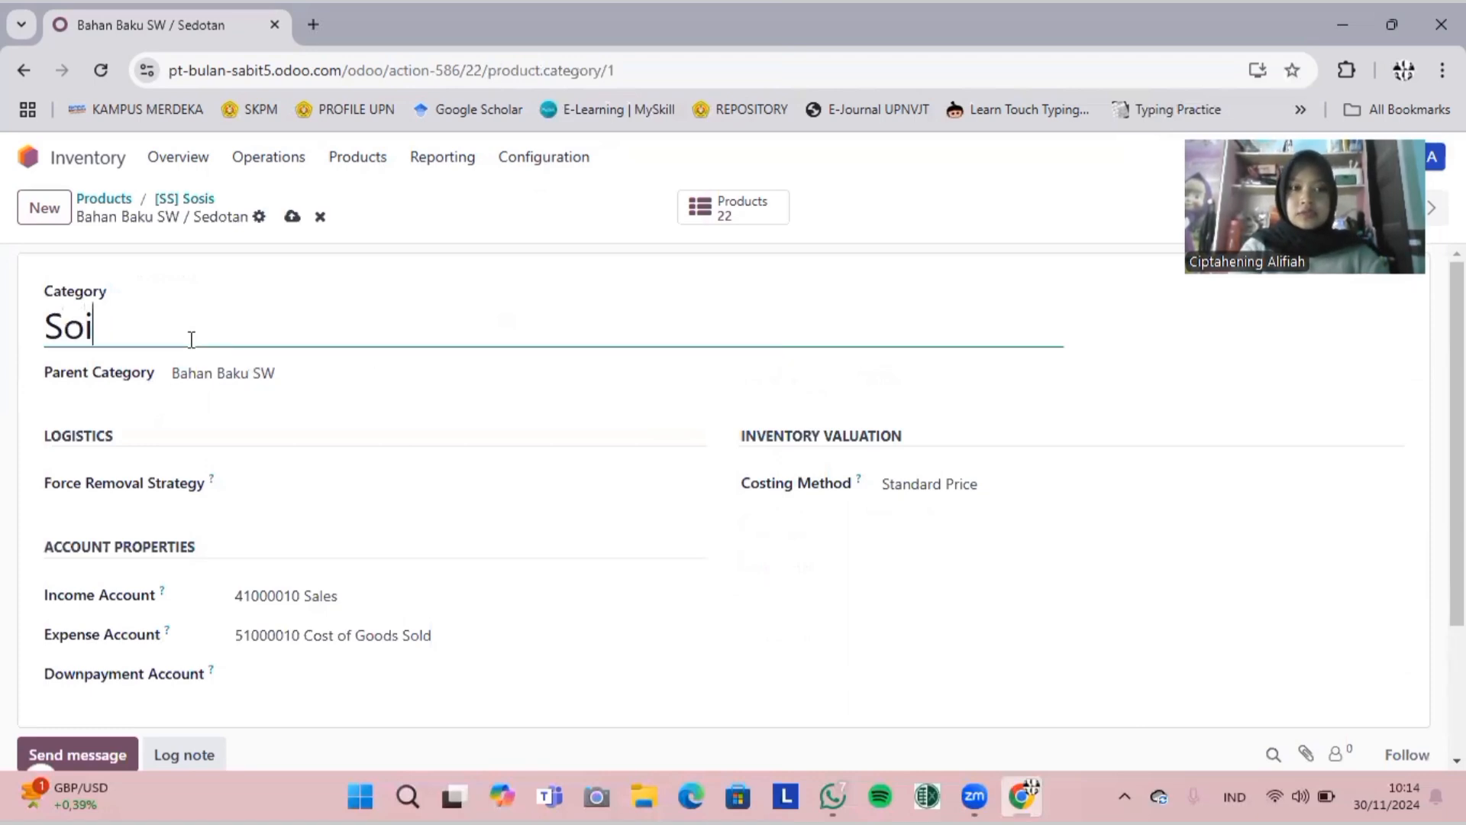
{"action": "key", "text": "BackSpace"}
{"action": "type", "text": "sis"}
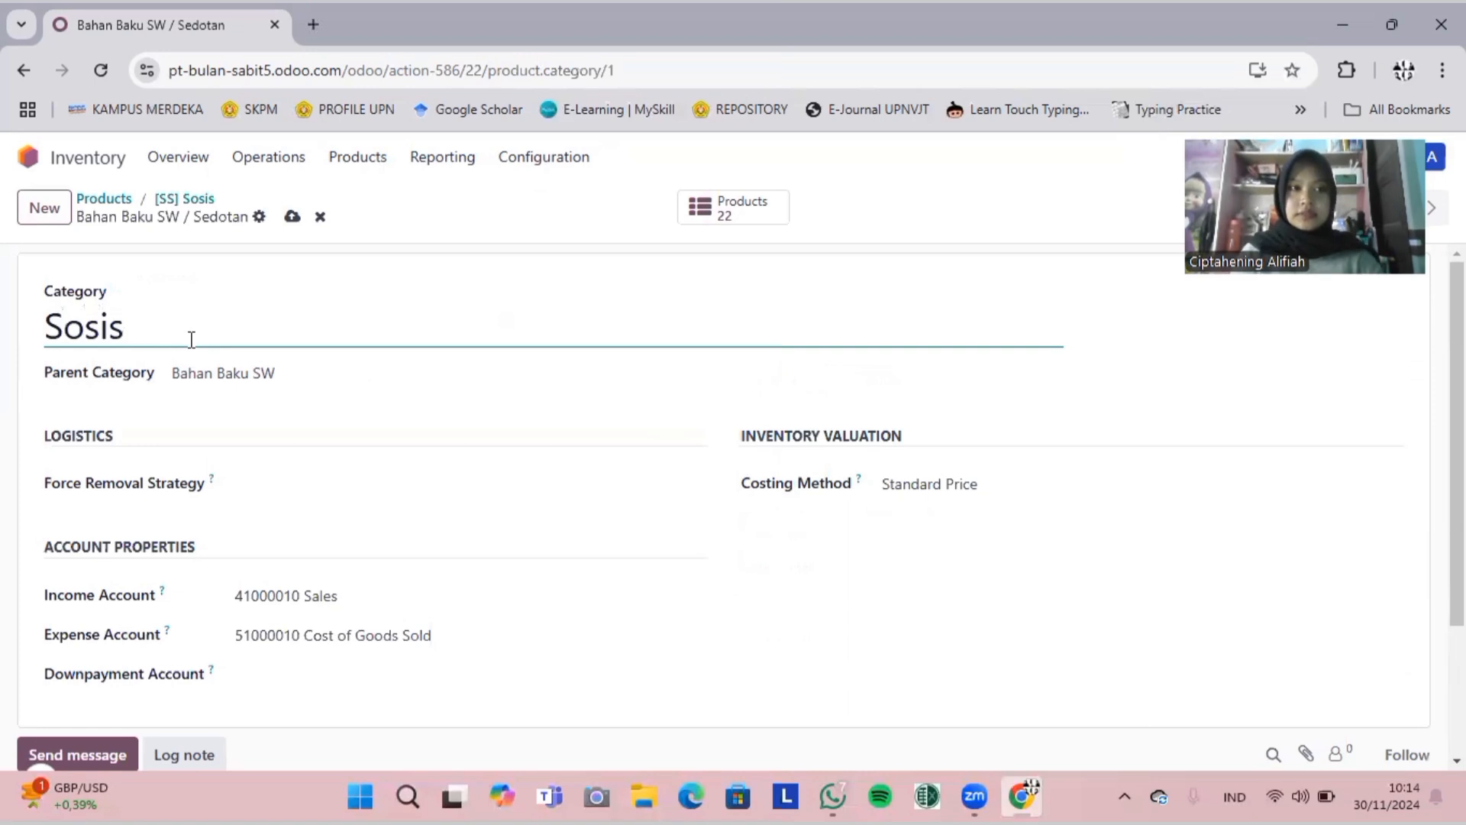
{"action": "scroll", "coordinate": [380, 567], "scroll_direction": "down", "scroll_amount": 2}
{"action": "scroll", "coordinate": [380, 567], "scroll_direction": "up", "scroll_amount": 2}
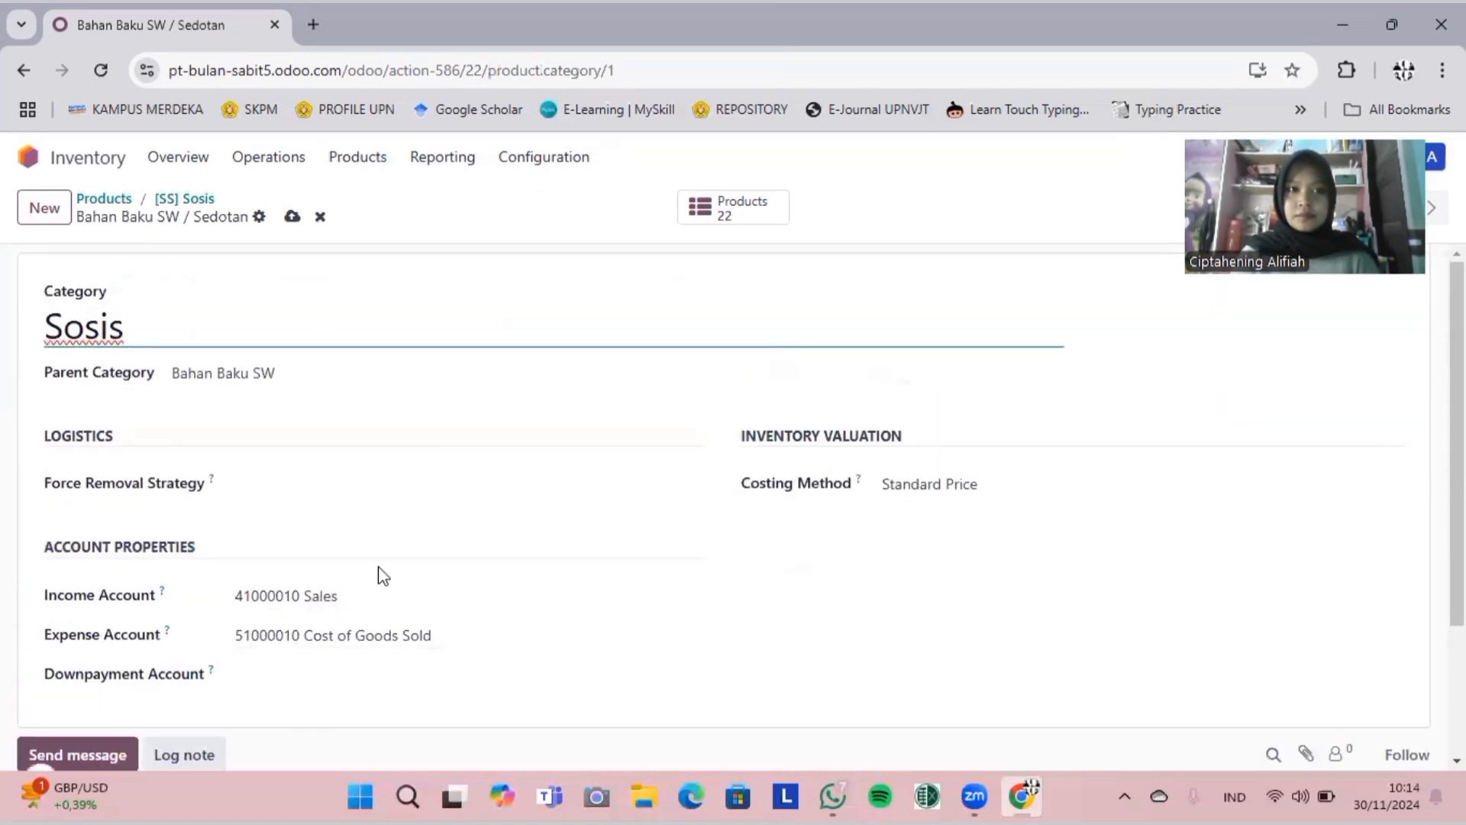
Step: Return to the product list and open the Sosis product to check its category and details
{"action": "left_click", "coordinate": [357, 162]}
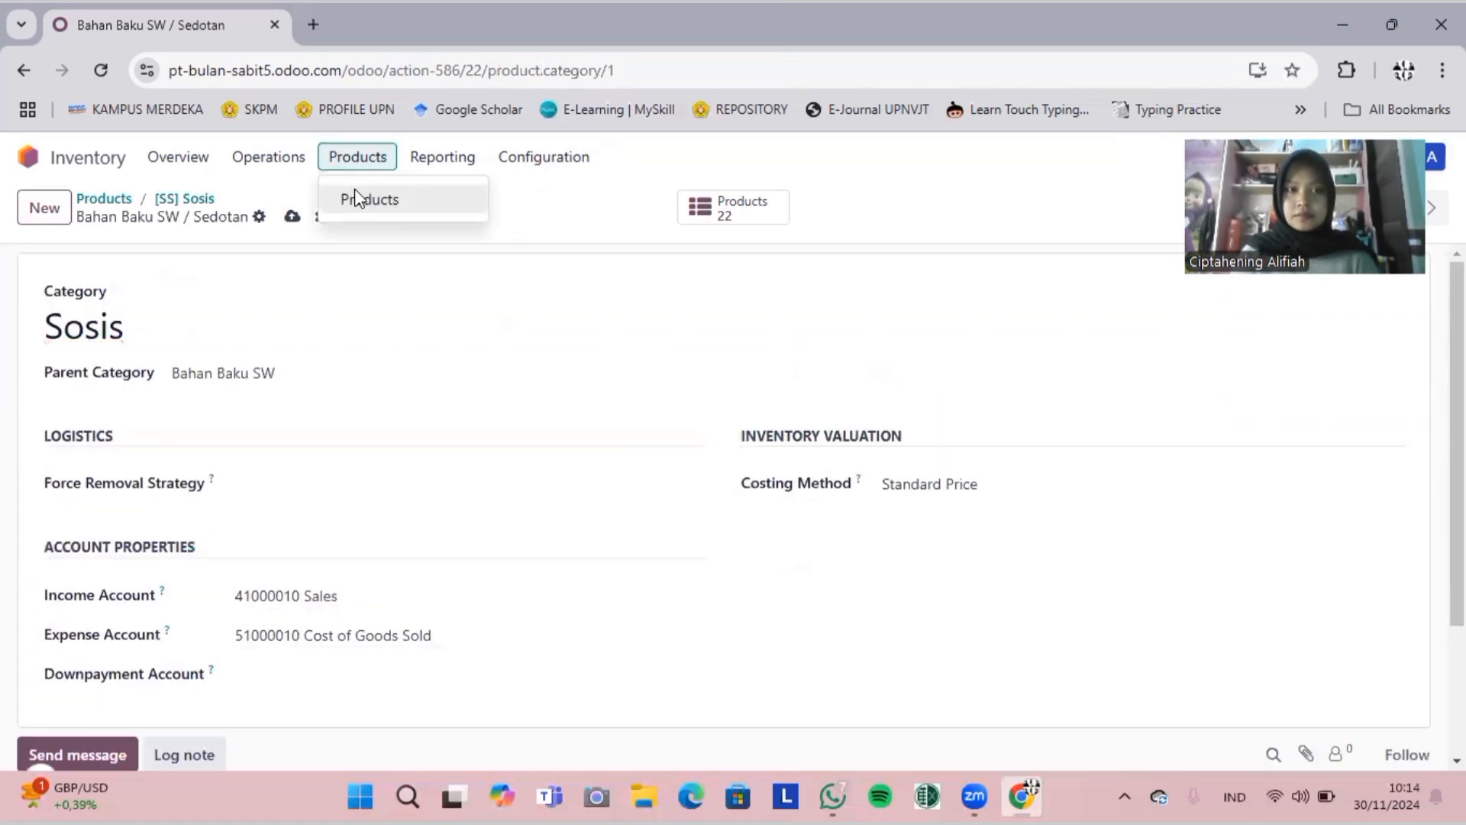
{"action": "left_click", "coordinate": [355, 199]}
{"action": "scroll", "coordinate": [511, 428], "scroll_direction": "down", "scroll_amount": 4}
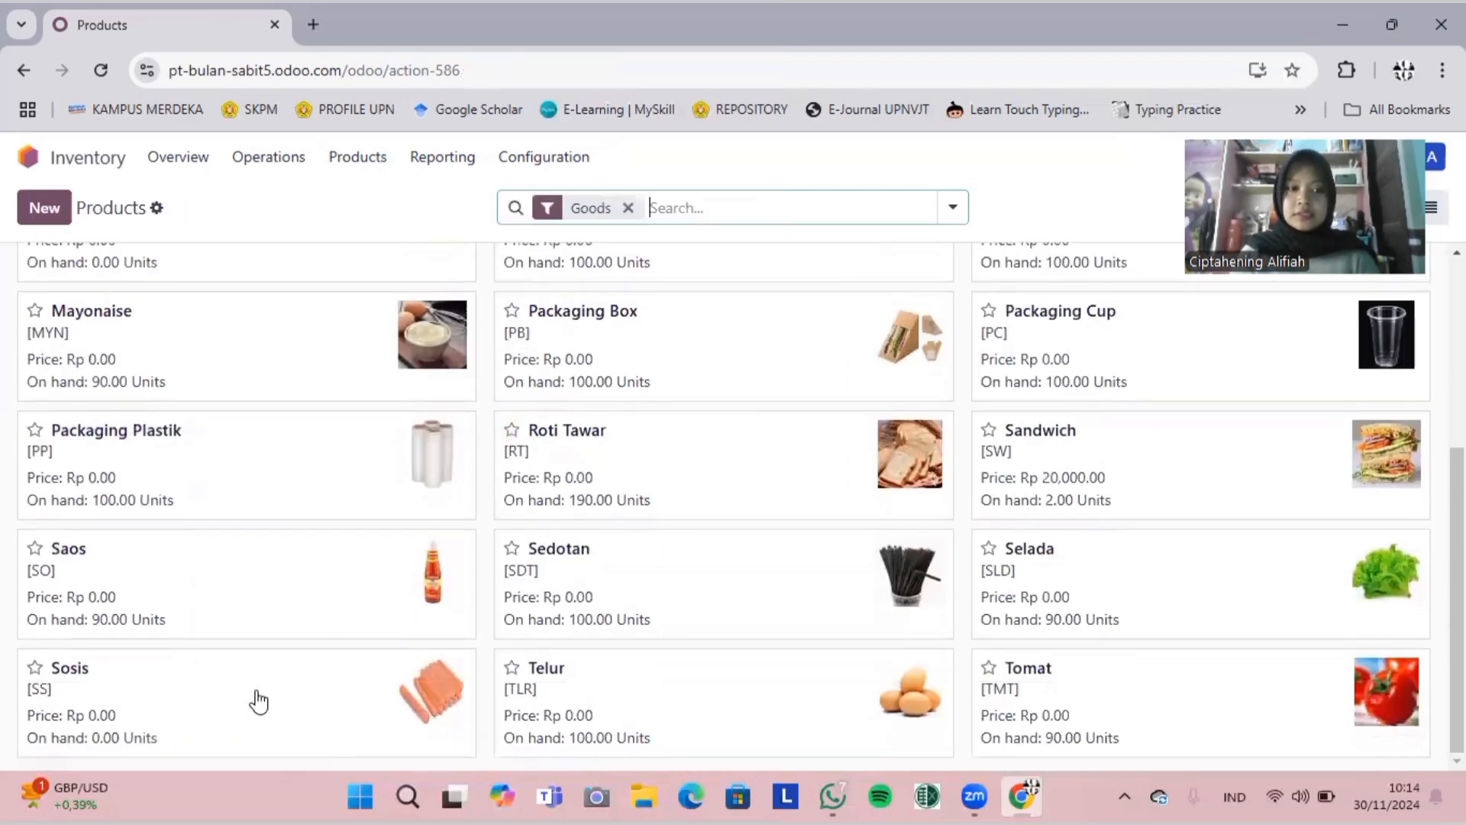
{"action": "left_click", "coordinate": [258, 700]}
{"action": "scroll", "coordinate": [565, 561], "scroll_direction": "down", "scroll_amount": 4}
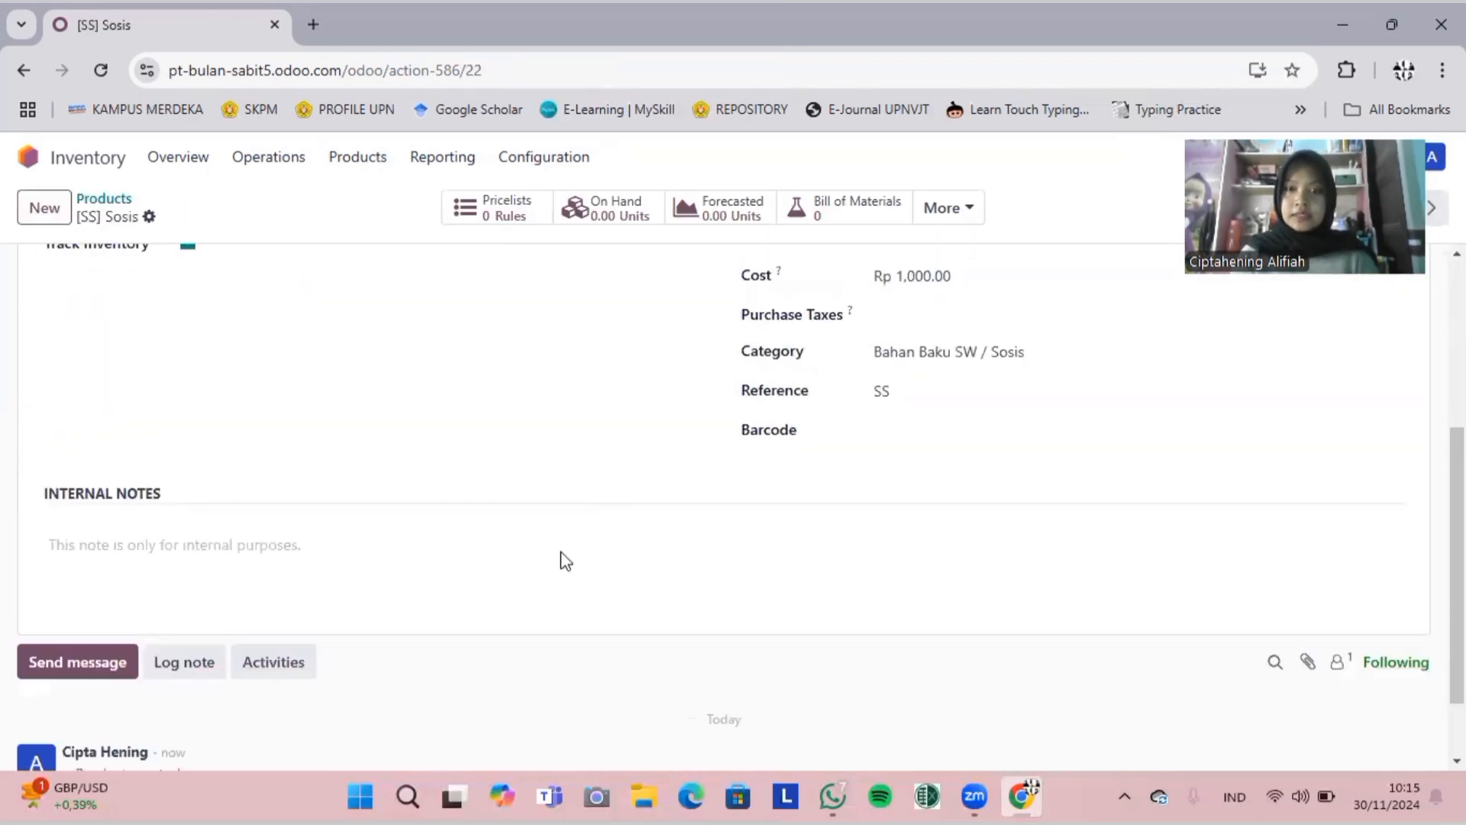
{"action": "scroll", "coordinate": [565, 561], "scroll_direction": "up", "scroll_amount": 5}
Step: Go back to the Inventory product list and look through the existing products
{"action": "left_click", "coordinate": [101, 176]}
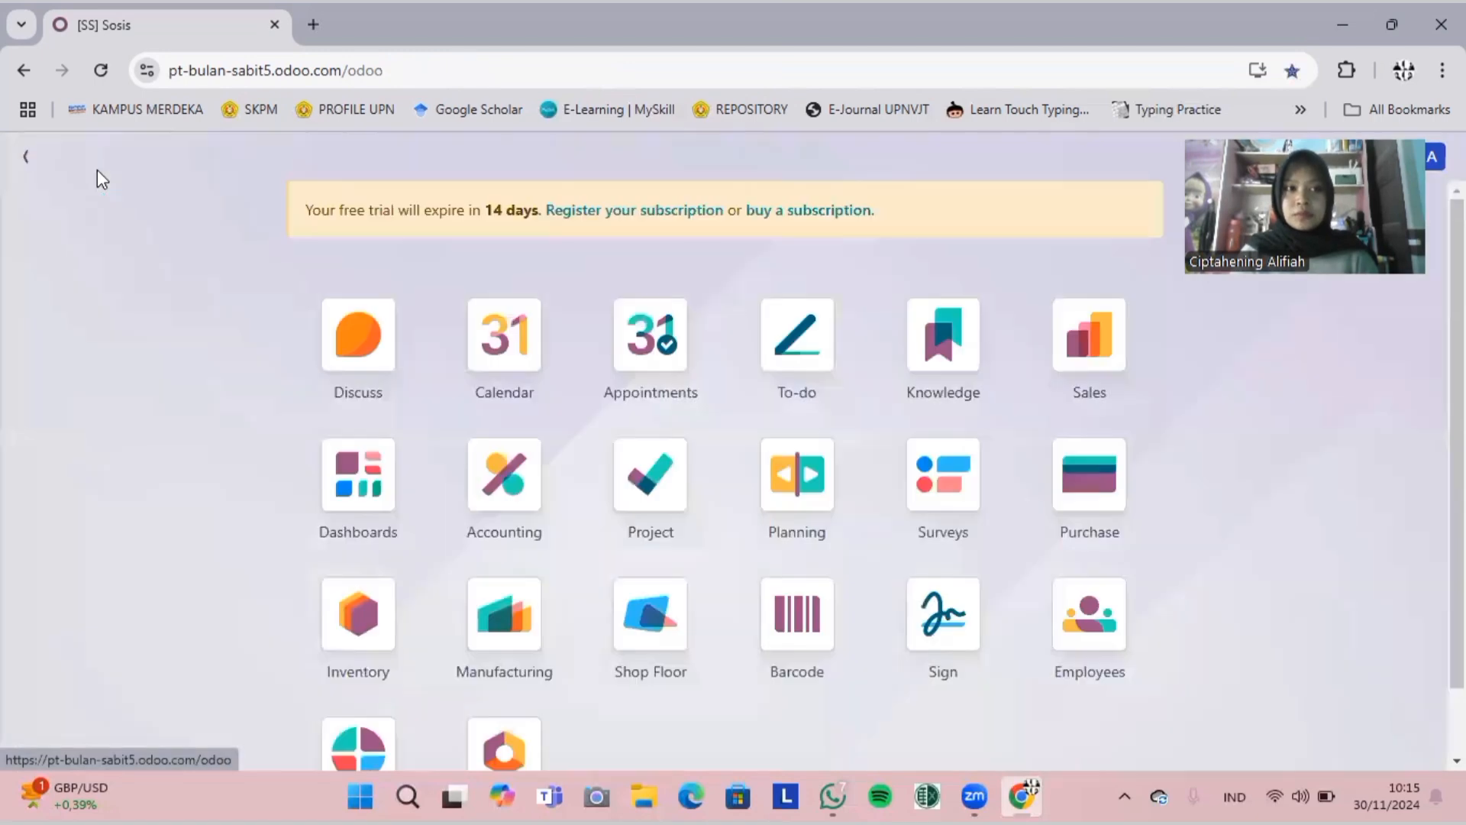
{"action": "left_click", "coordinate": [358, 638]}
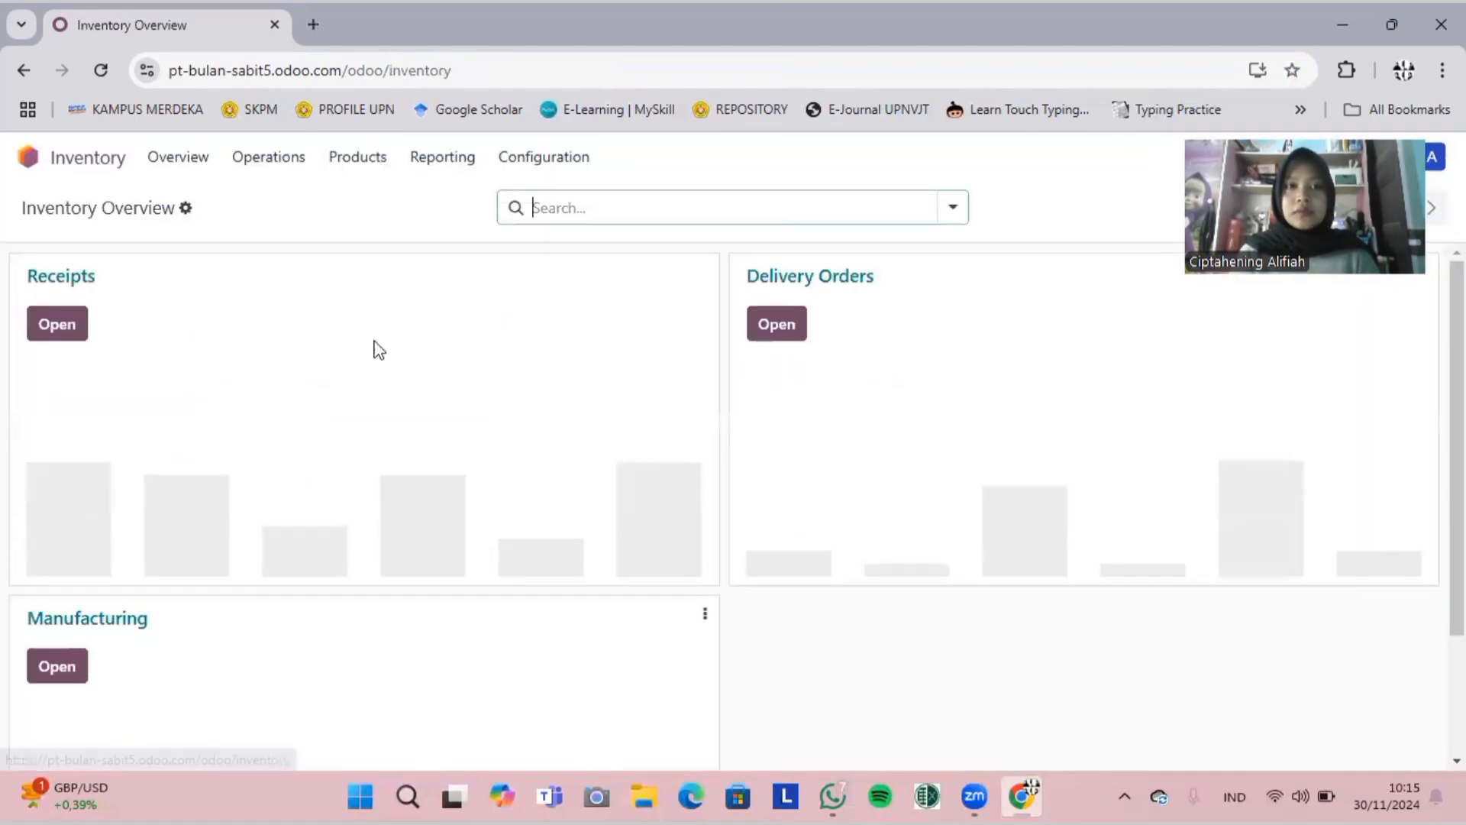
{"action": "left_click", "coordinate": [367, 170]}
{"action": "left_click", "coordinate": [378, 201]}
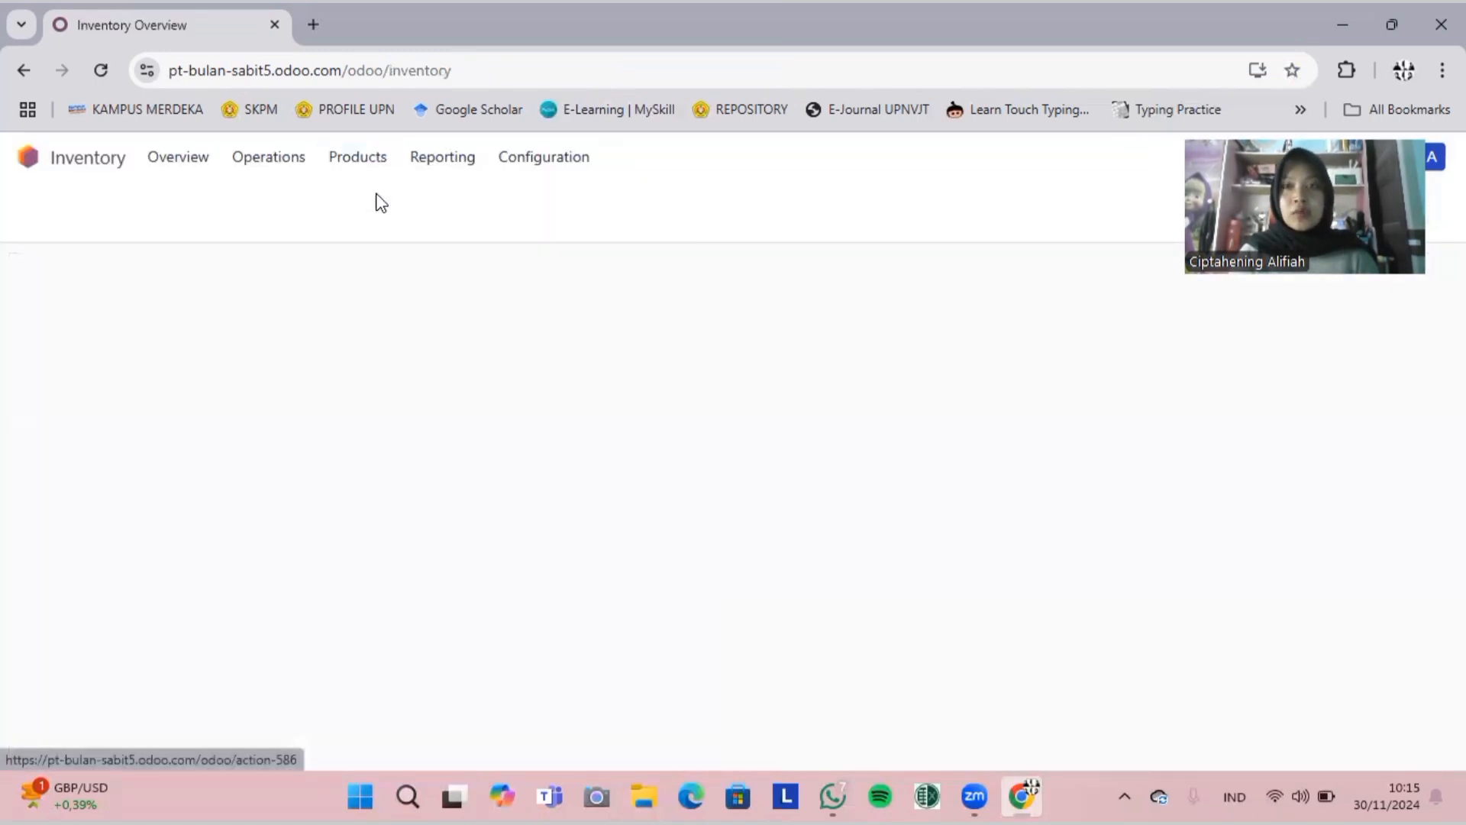
{"action": "scroll", "coordinate": [603, 504], "scroll_direction": "down", "scroll_amount": 4}
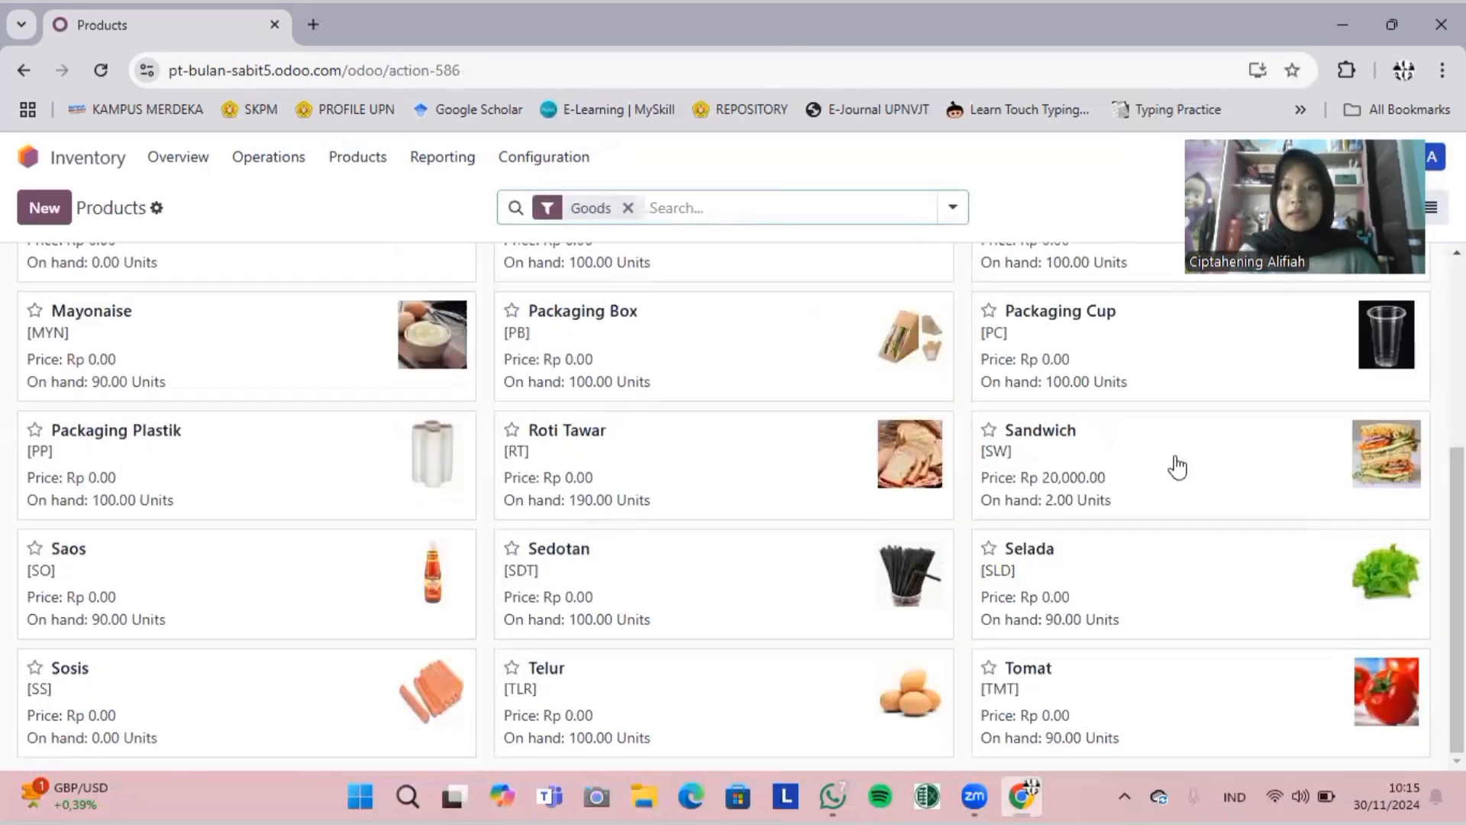
{"action": "scroll", "coordinate": [1178, 465], "scroll_direction": "up", "scroll_amount": 4}
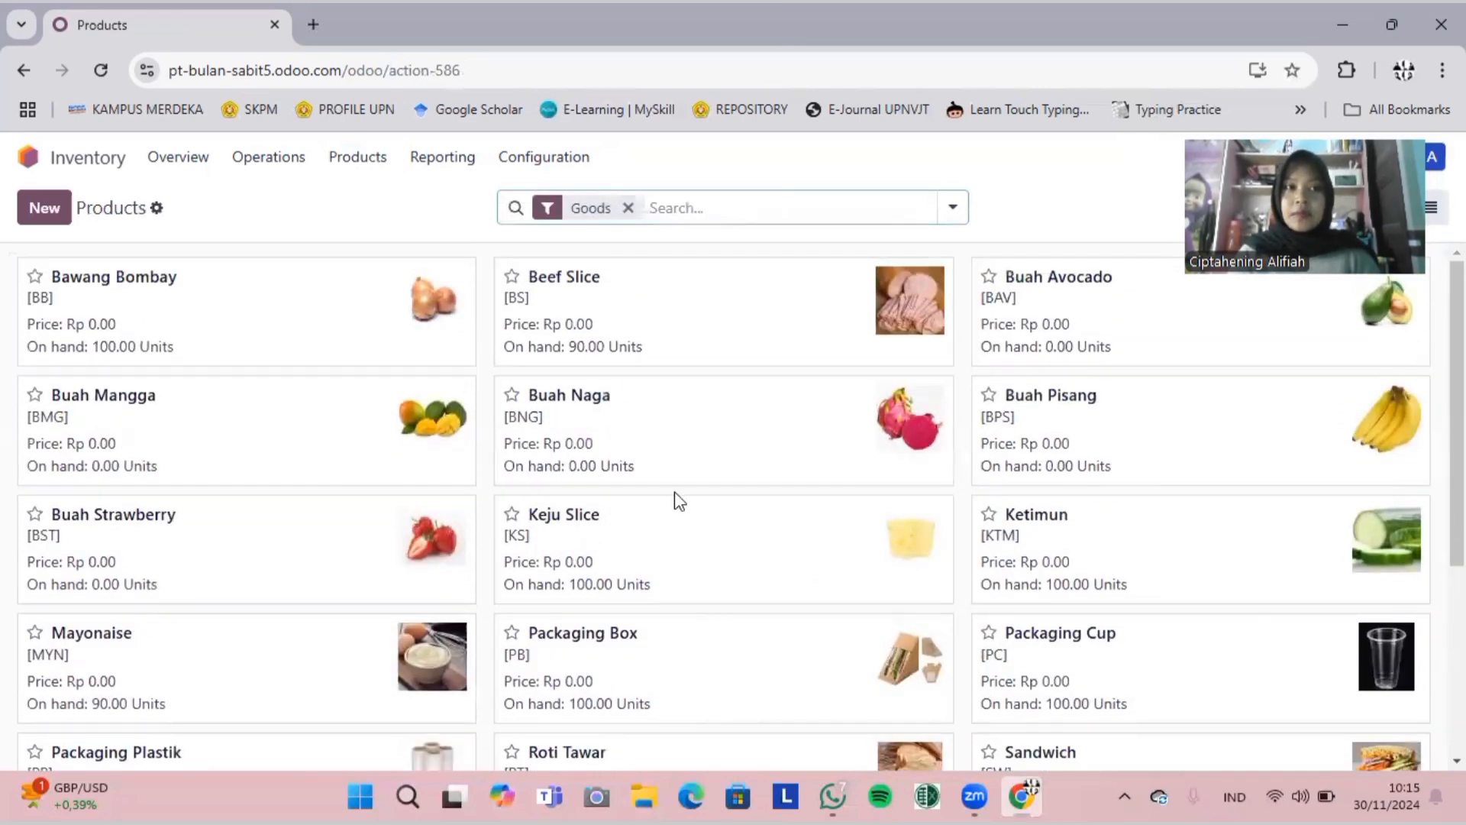
Step: Create a new product named Smoothies and make it unavailable for purchase
{"action": "left_click", "coordinate": [35, 220]}
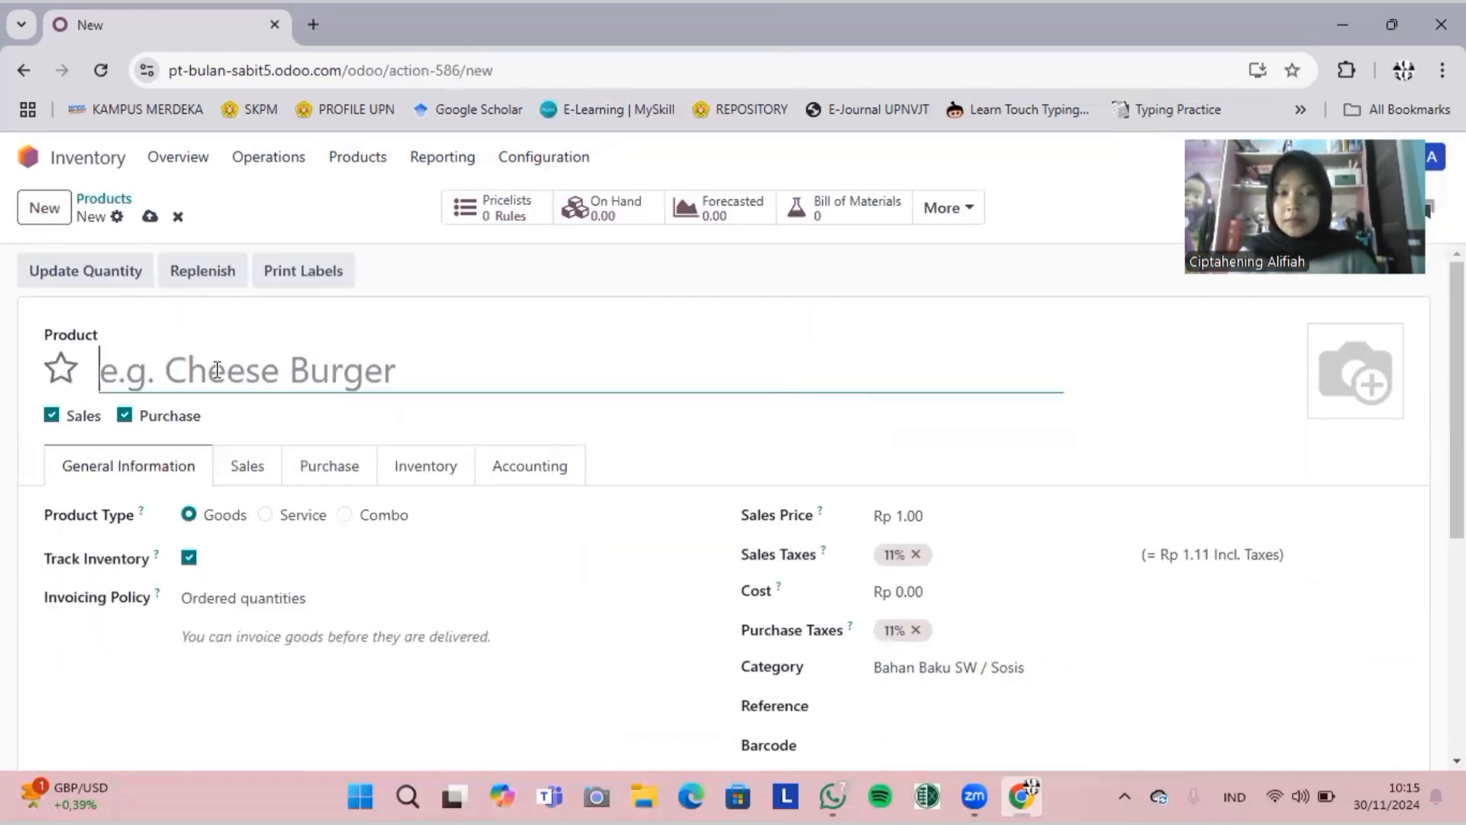
{"action": "type", "text": "Smo"}
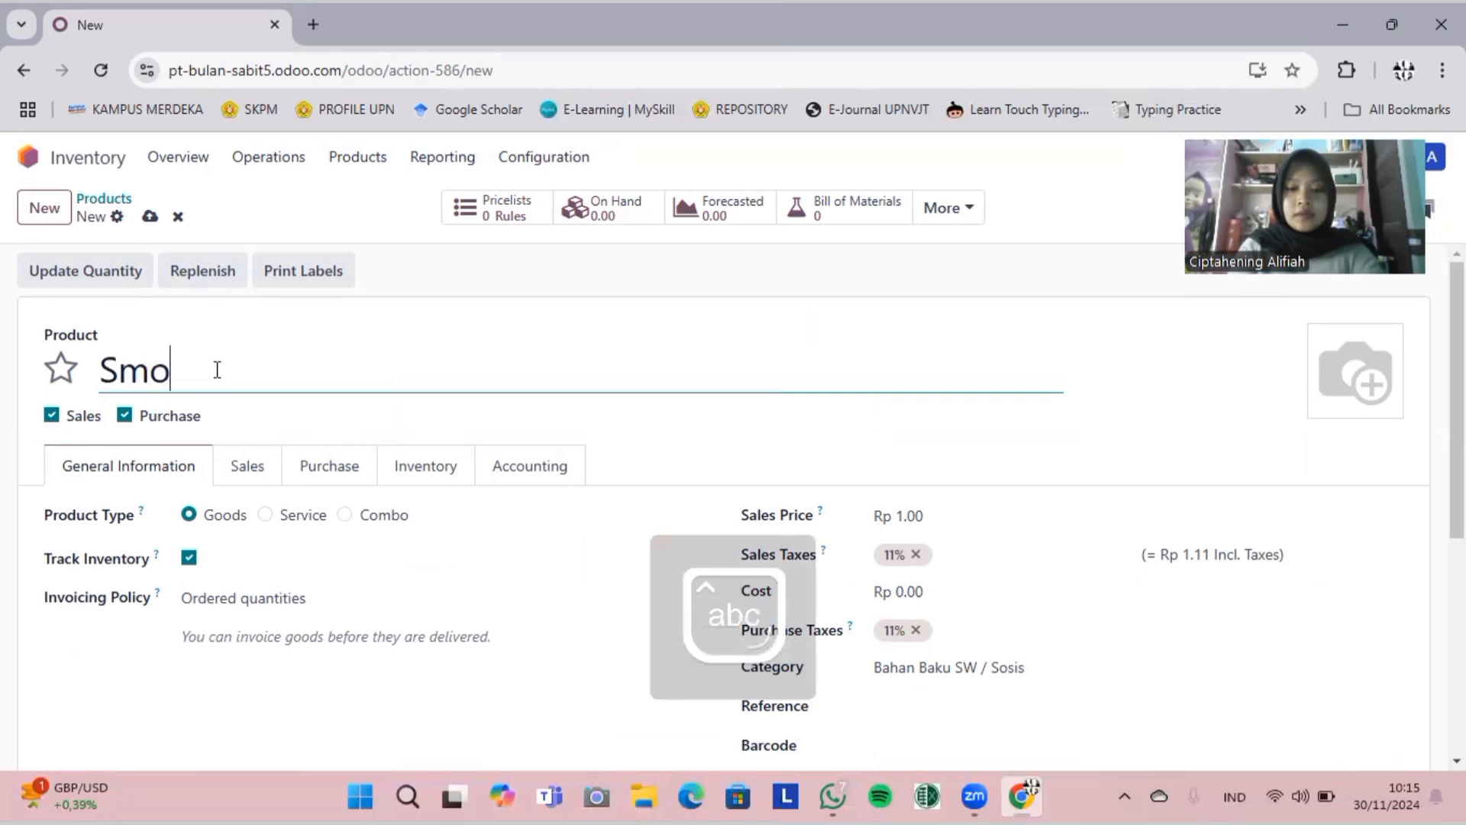
{"action": "type", "text": "othies"}
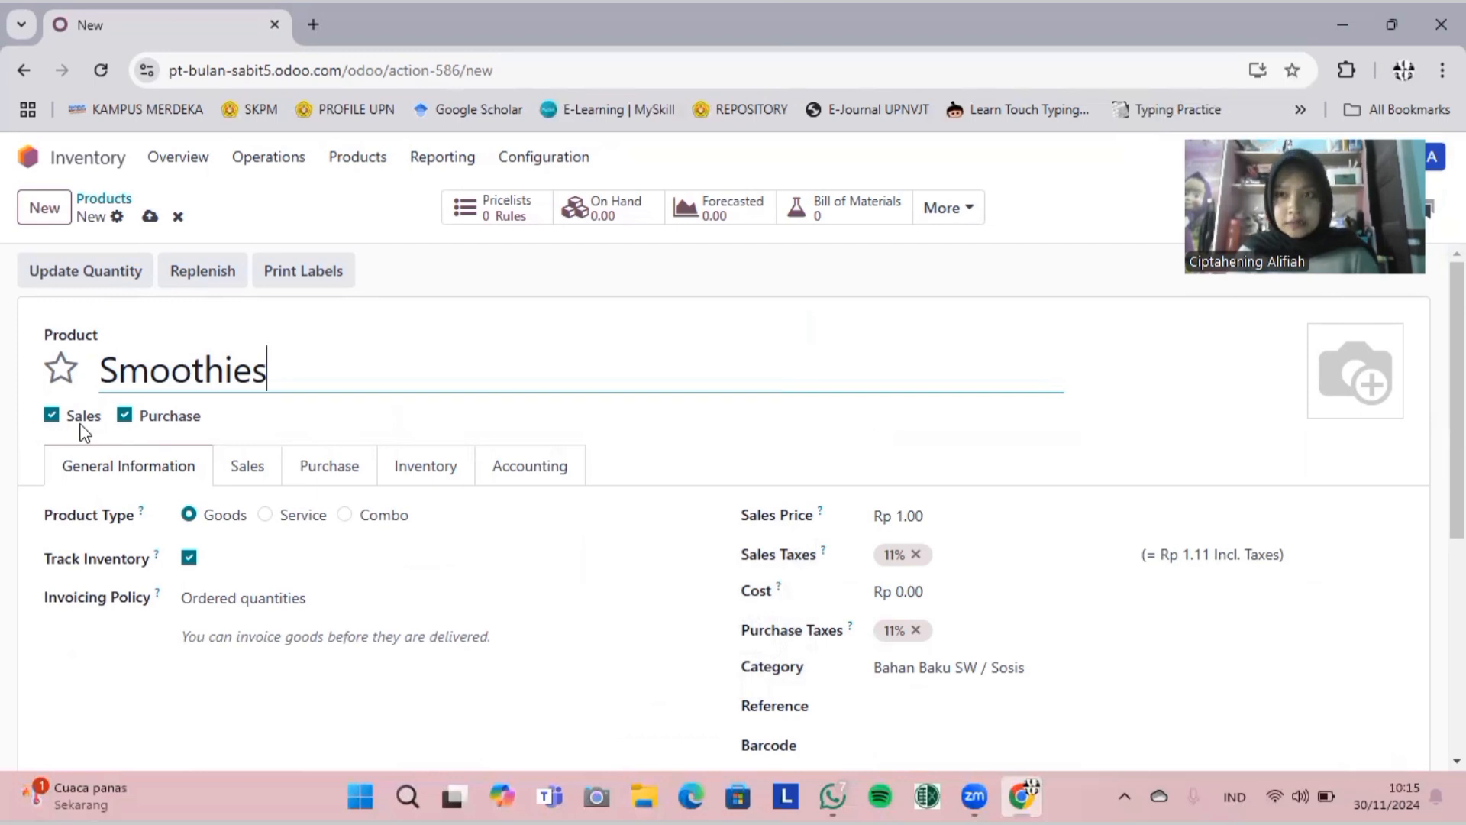
{"action": "left_click", "coordinate": [130, 422]}
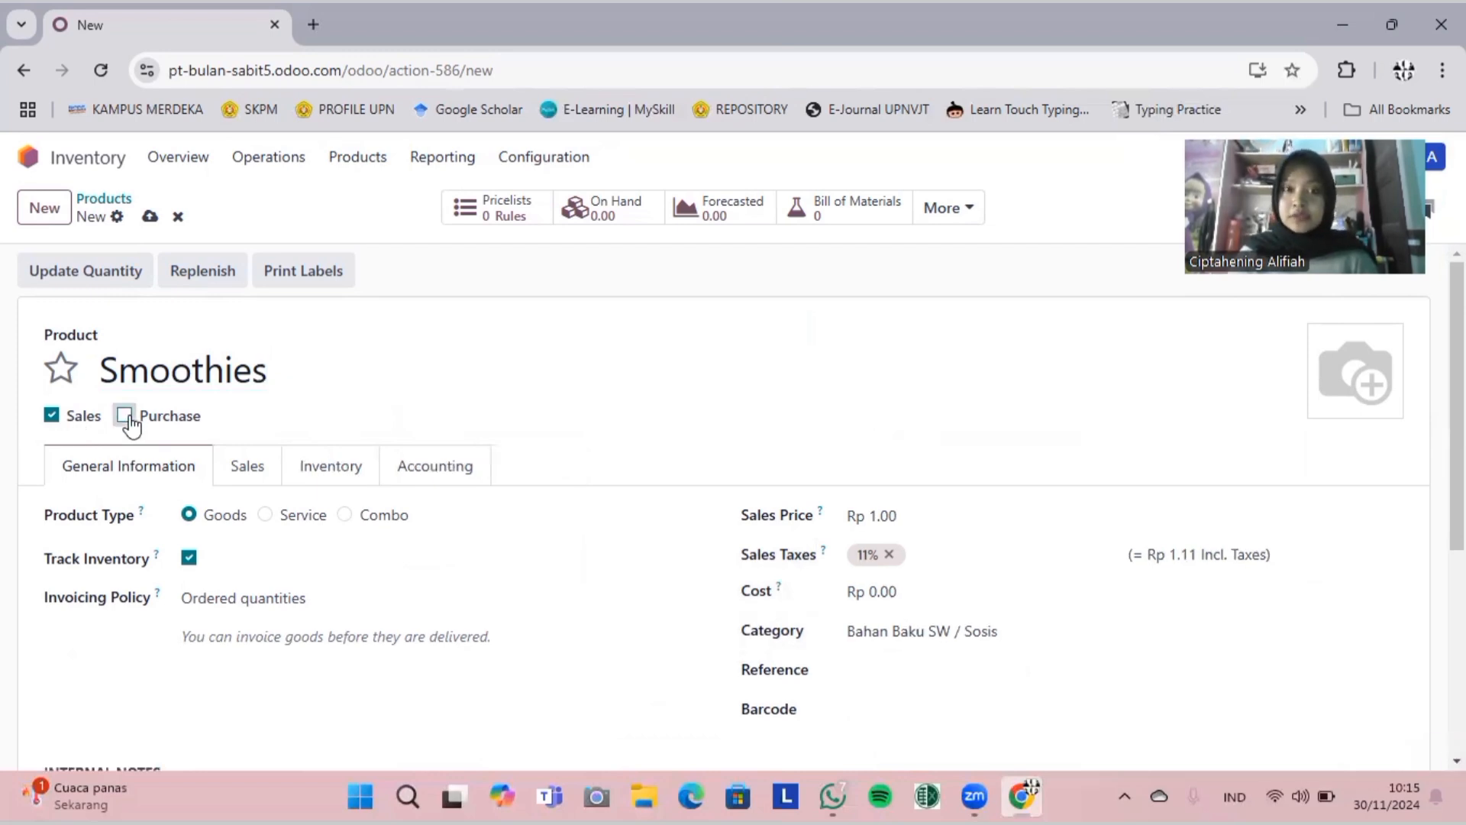
Step: Set the invoicing policy of the Smoothies product to Delivered quantities
{"action": "scroll", "coordinate": [321, 560], "scroll_direction": "down", "scroll_amount": 1}
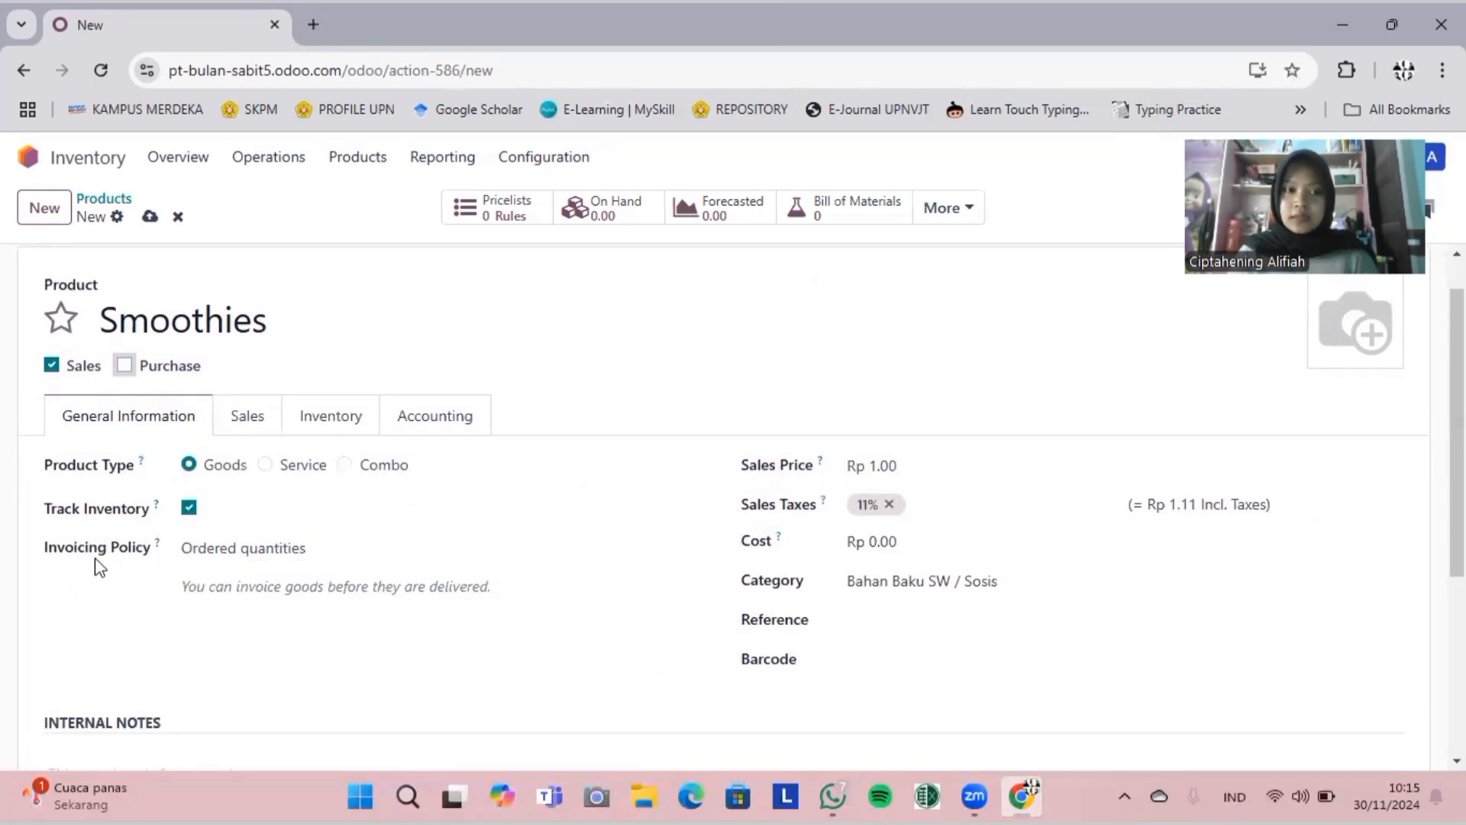
{"action": "left_click", "coordinate": [273, 551]}
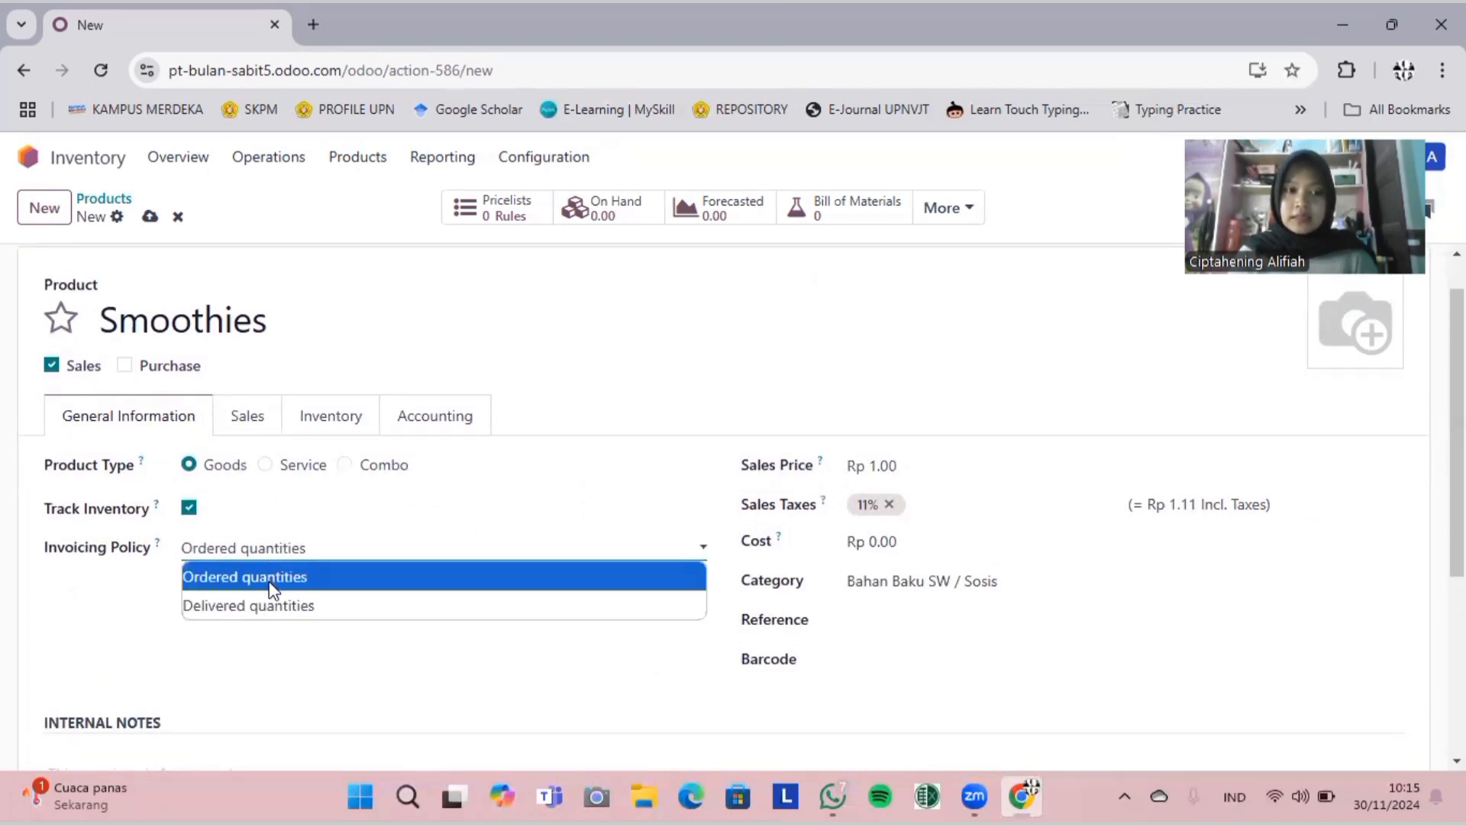
{"action": "left_click", "coordinate": [260, 607]}
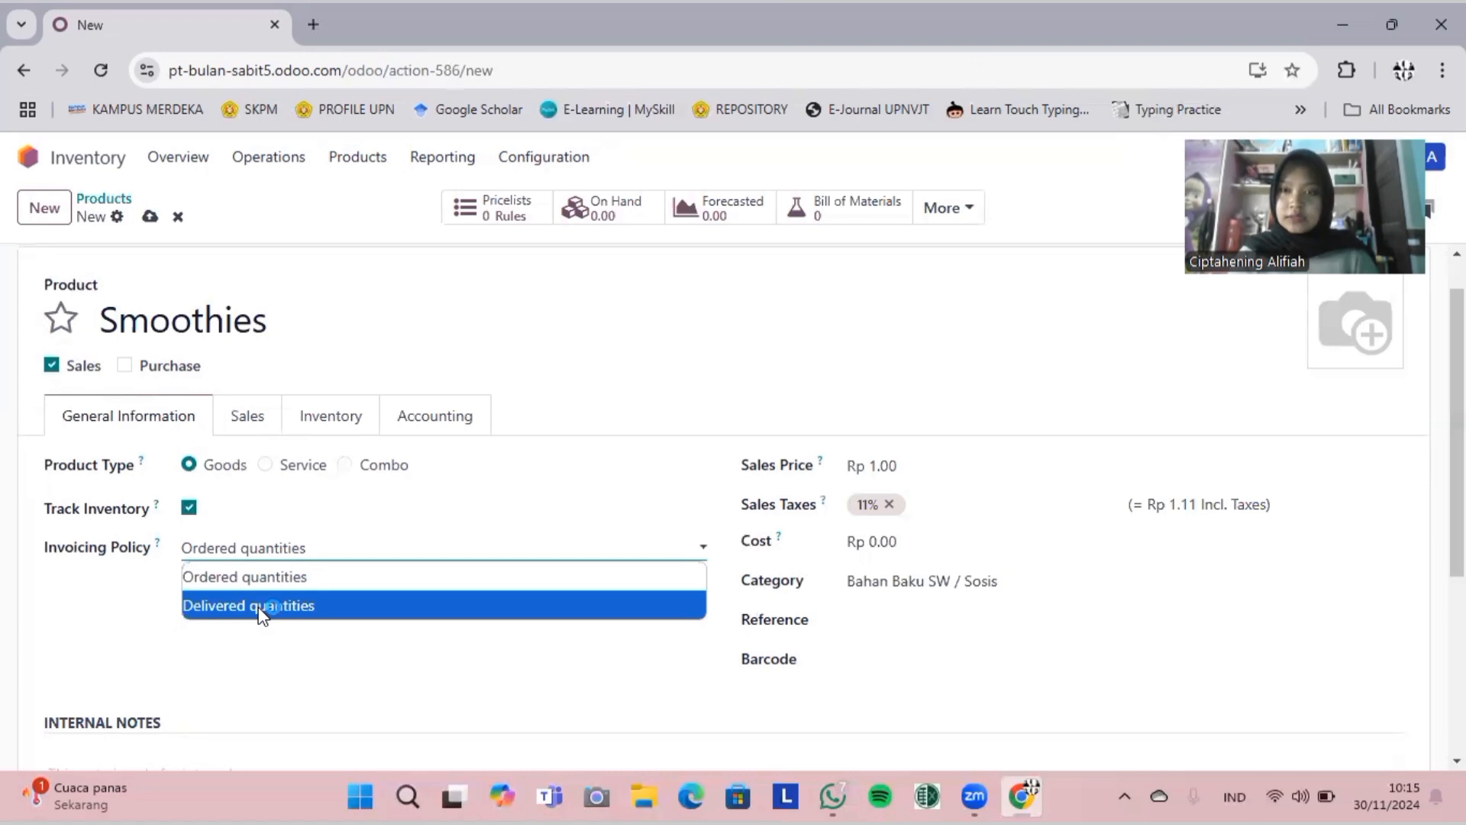
Step: Set the Smoothies sales price to Rp 15.00 and remove the 11% sales tax
{"action": "left_click", "coordinate": [924, 465]}
{"action": "key", "text": "BackSpace"}
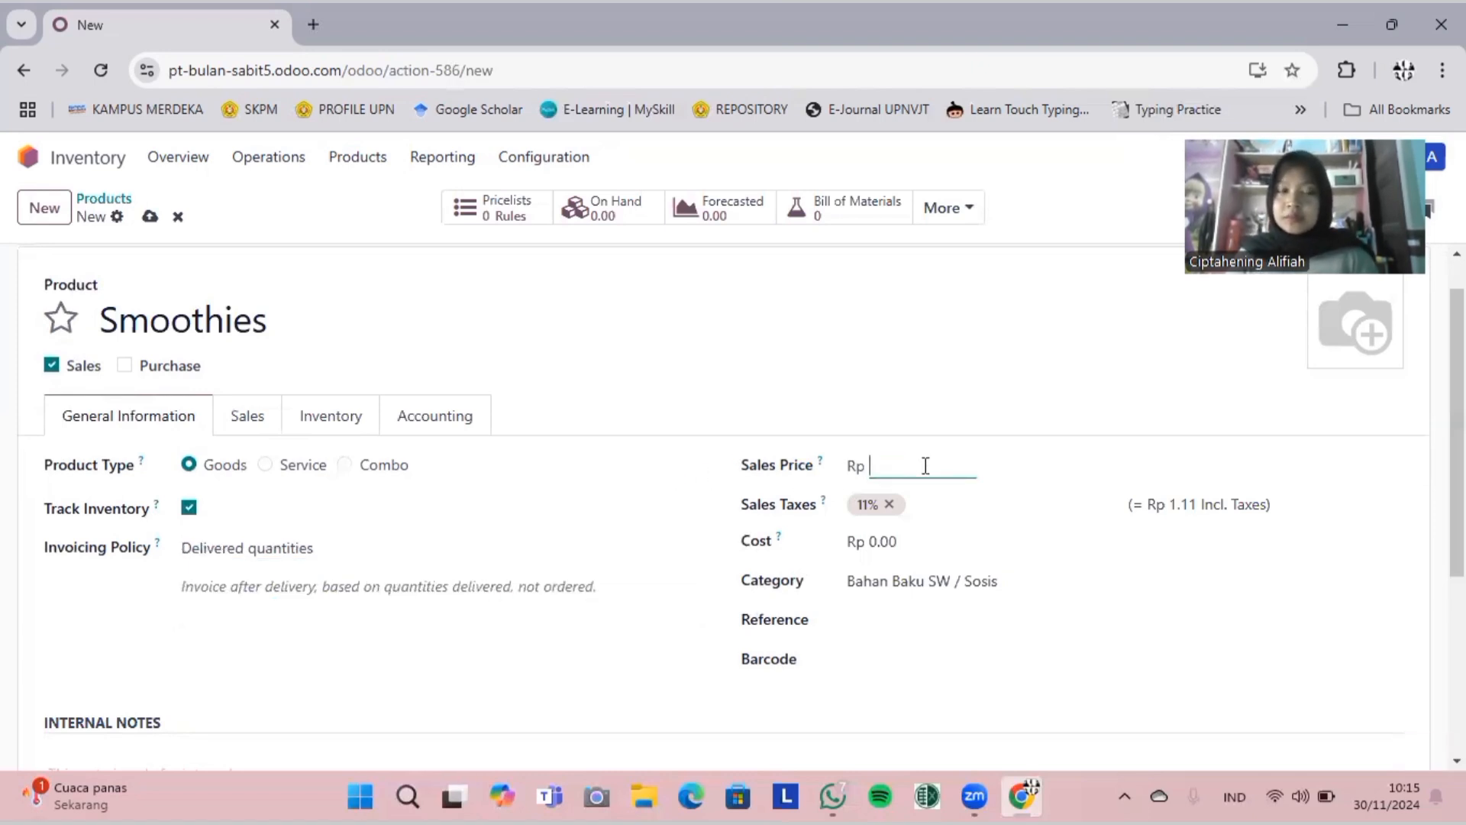
{"action": "type", "text": "15.0"}
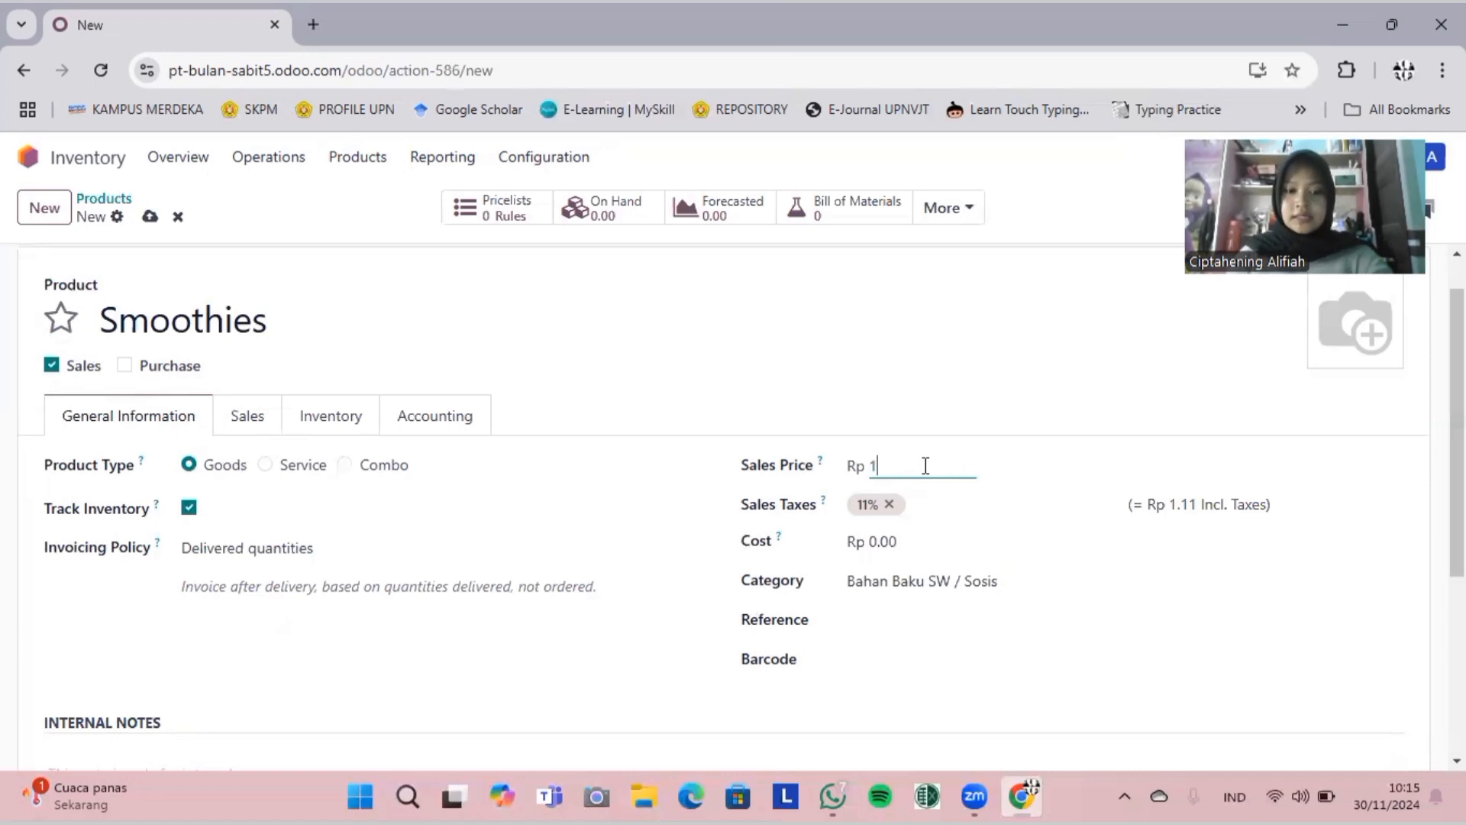
{"action": "left_click", "coordinate": [890, 503]}
Step: Set the Smoothies cost to Rp 10000 and enter SMT as its reference
{"action": "left_click", "coordinate": [897, 539]}
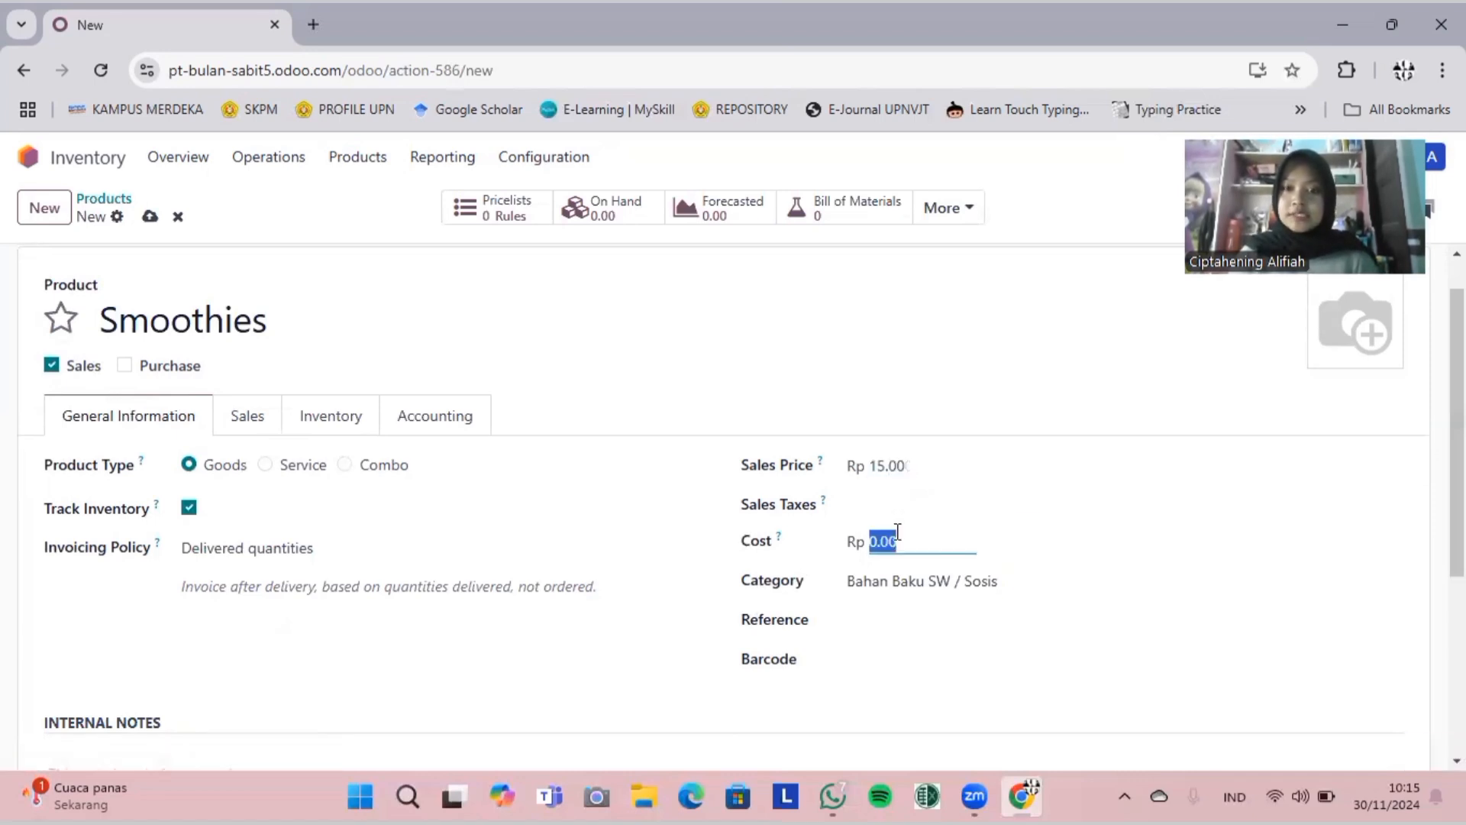
{"action": "key", "text": "BackSpace"}
{"action": "type", "text": "10"}
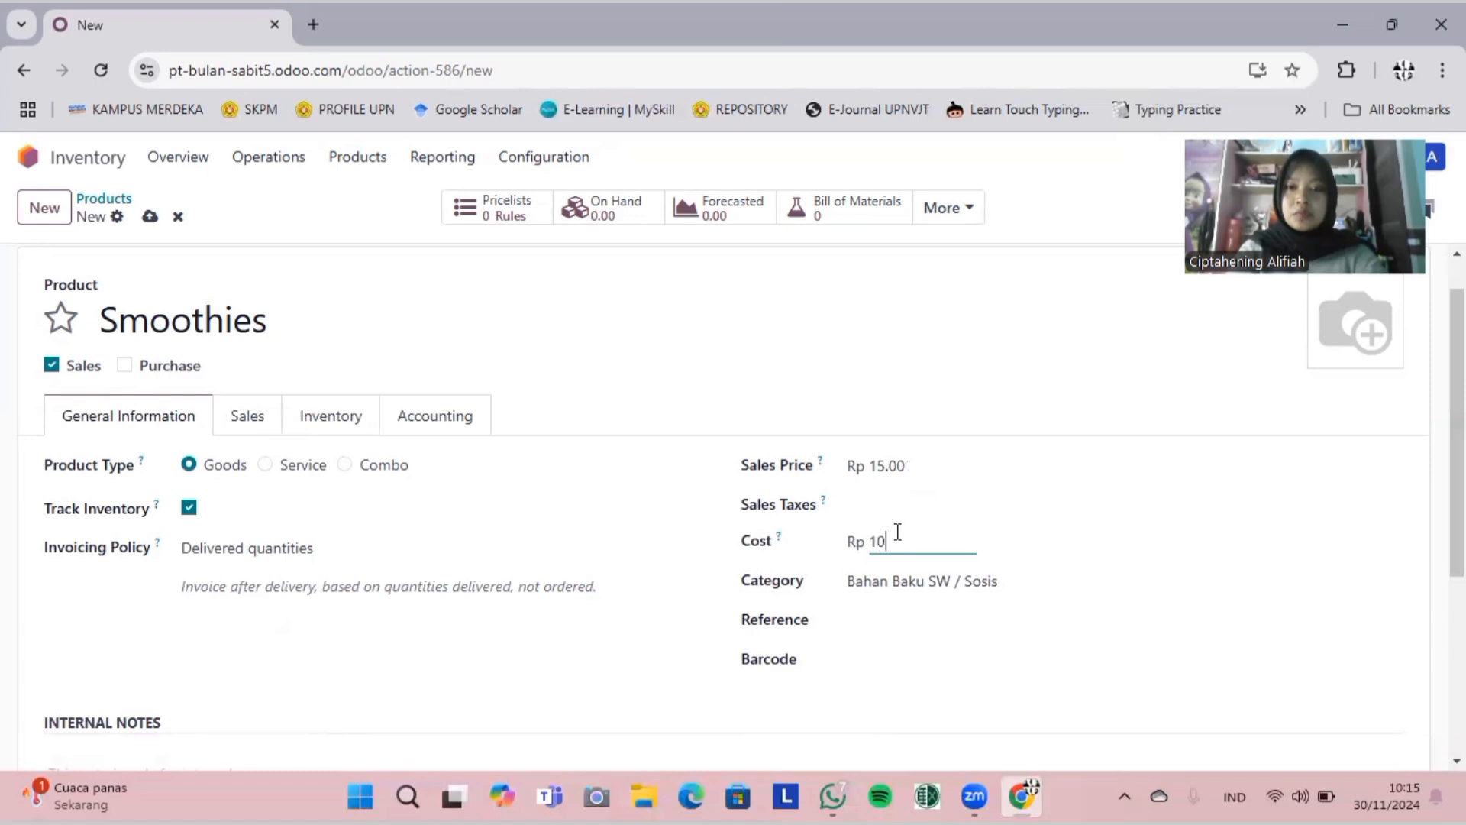
{"action": "type", "text": ",0000"}
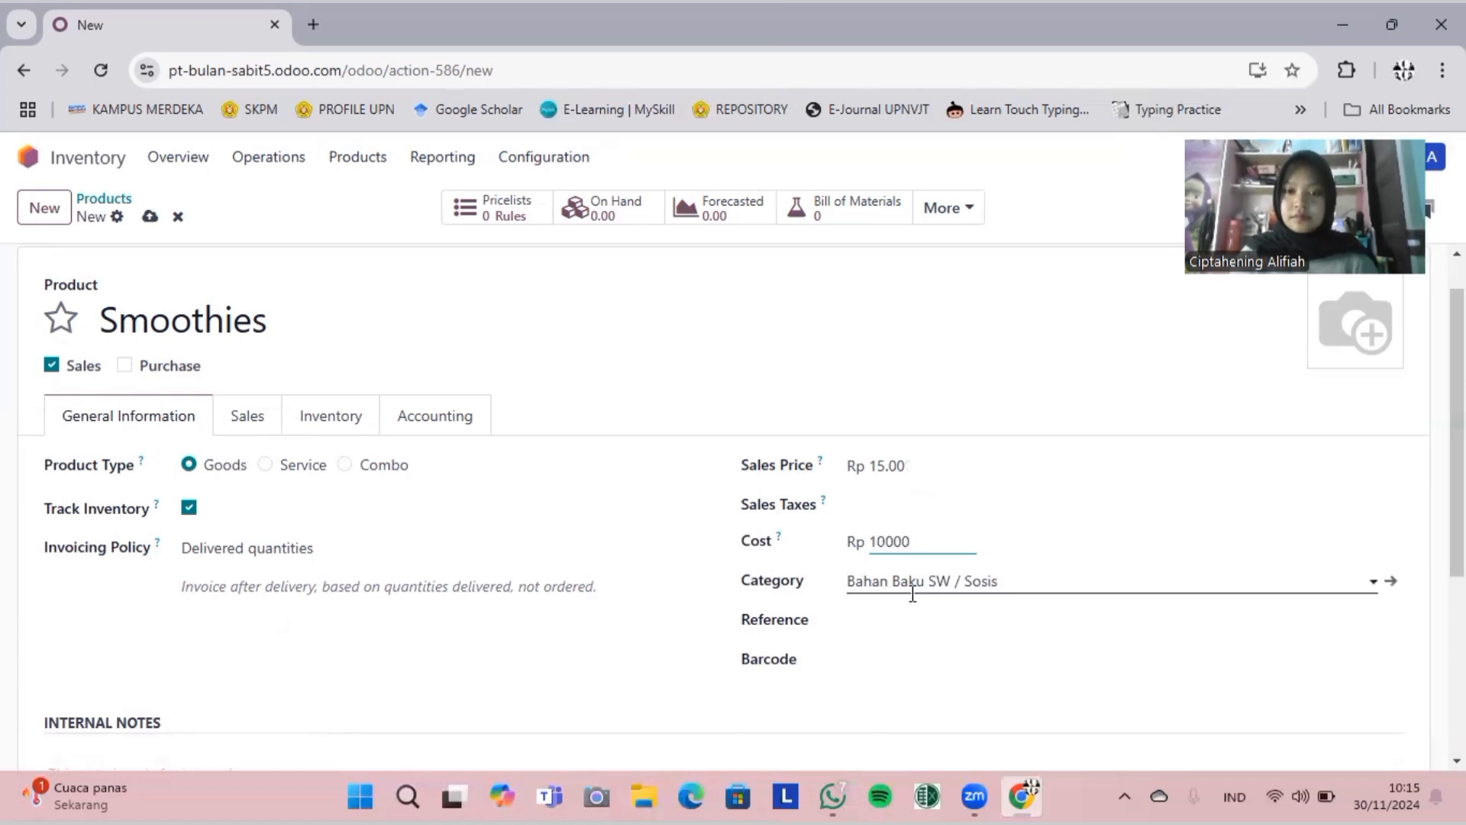
{"action": "left_click", "coordinate": [899, 627]}
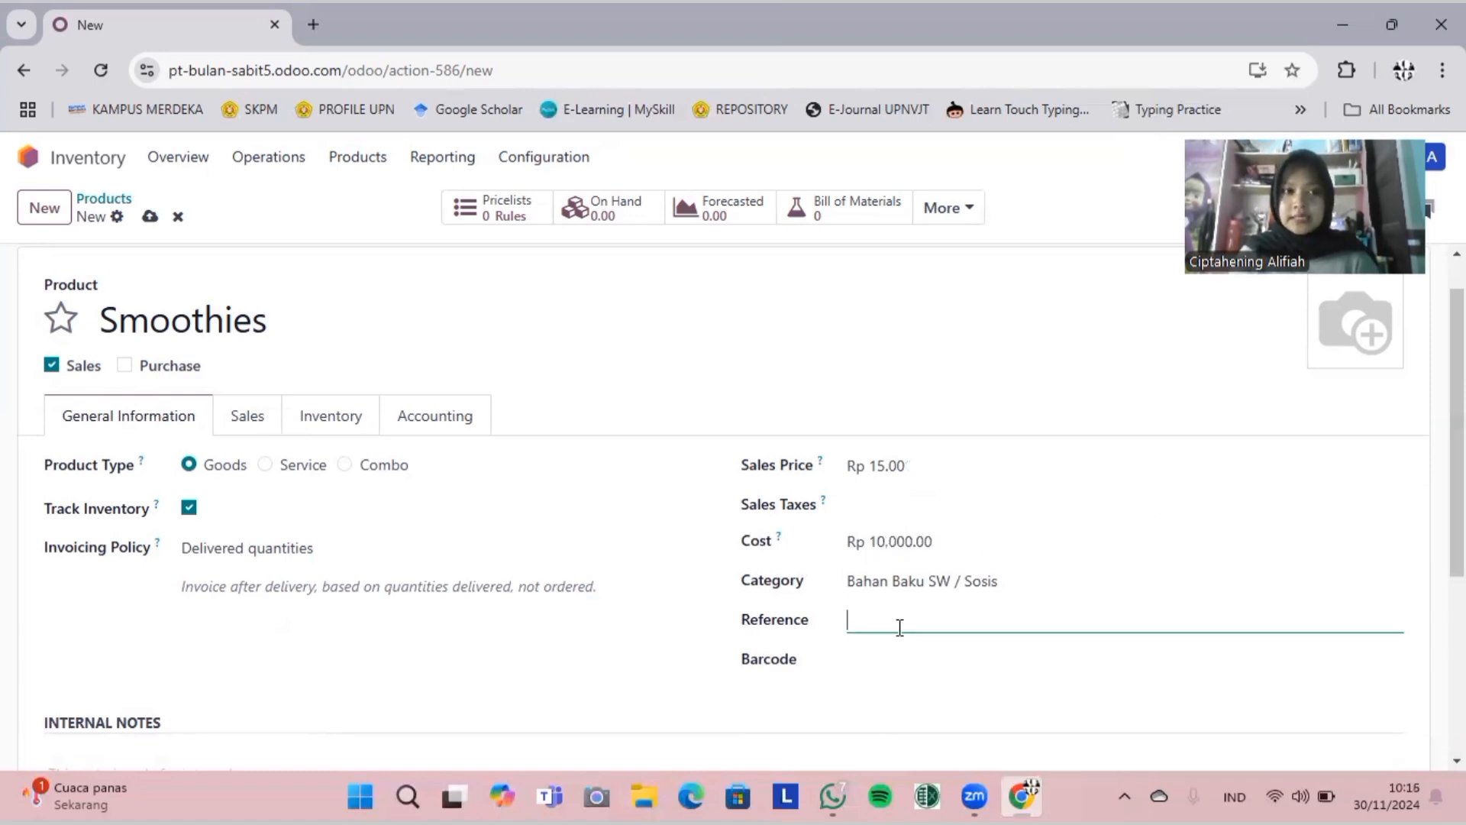
{"action": "key", "text": "Caps_Lock"}
{"action": "type", "text": "SMT"}
{"action": "key", "text": "Caps_Lock"}
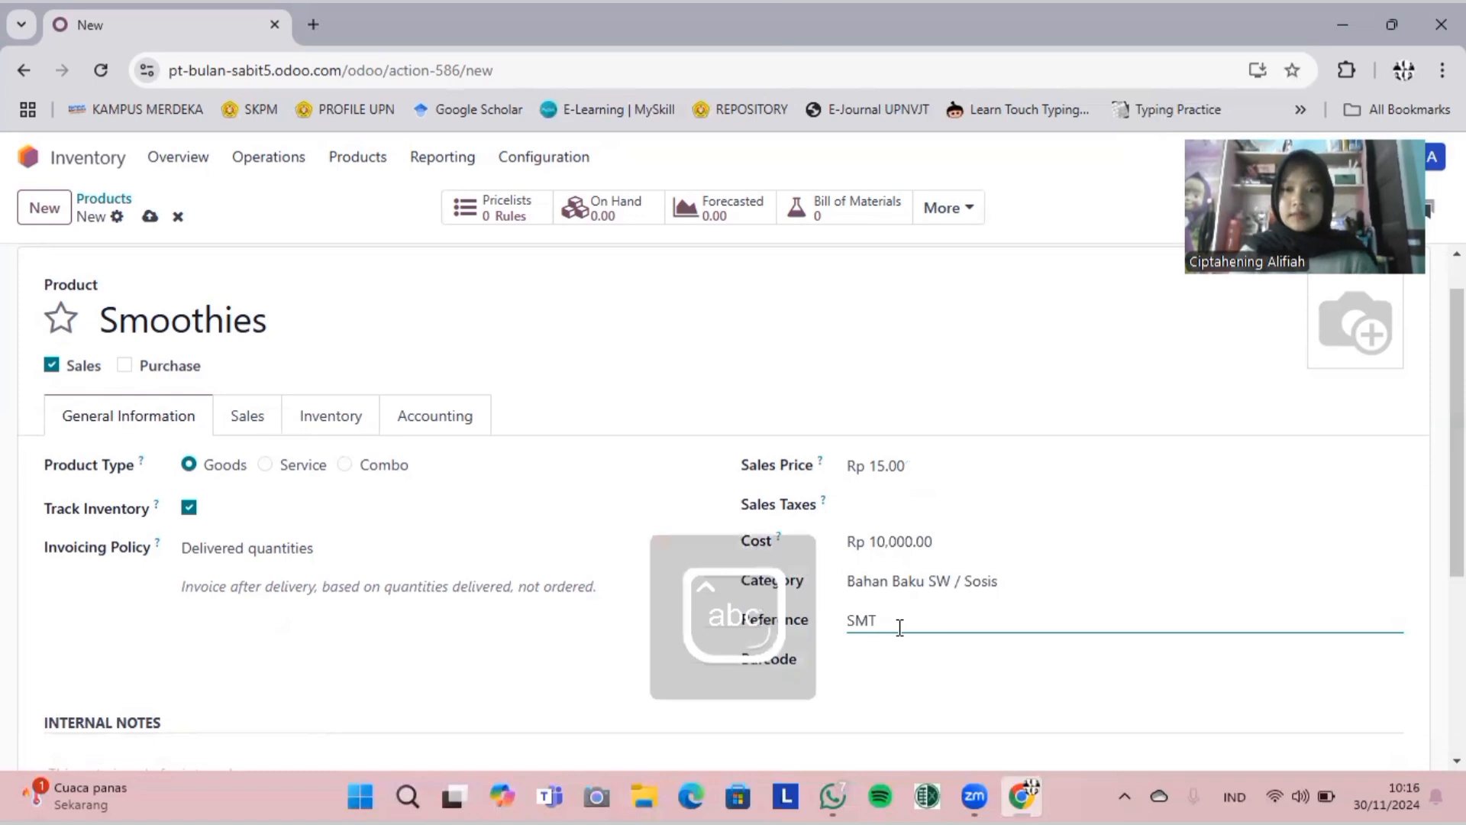
Step: Upload the Fruit-Smoothie-4 picture from the Downloads folder as the Smoothies product image
{"action": "left_click", "coordinate": [1323, 357]}
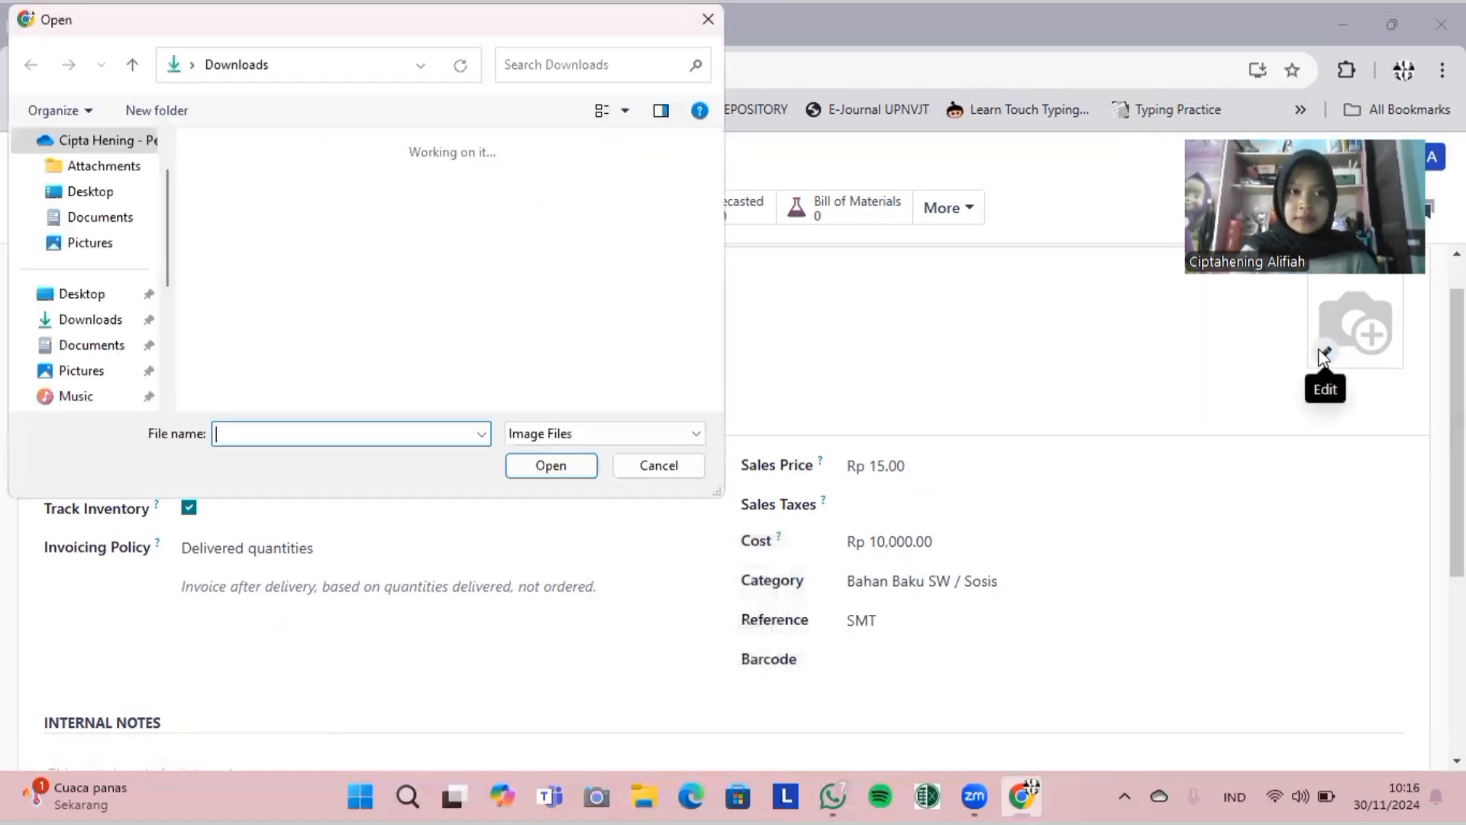
{"action": "left_click", "coordinate": [301, 185]}
{"action": "left_click", "coordinate": [551, 467]}
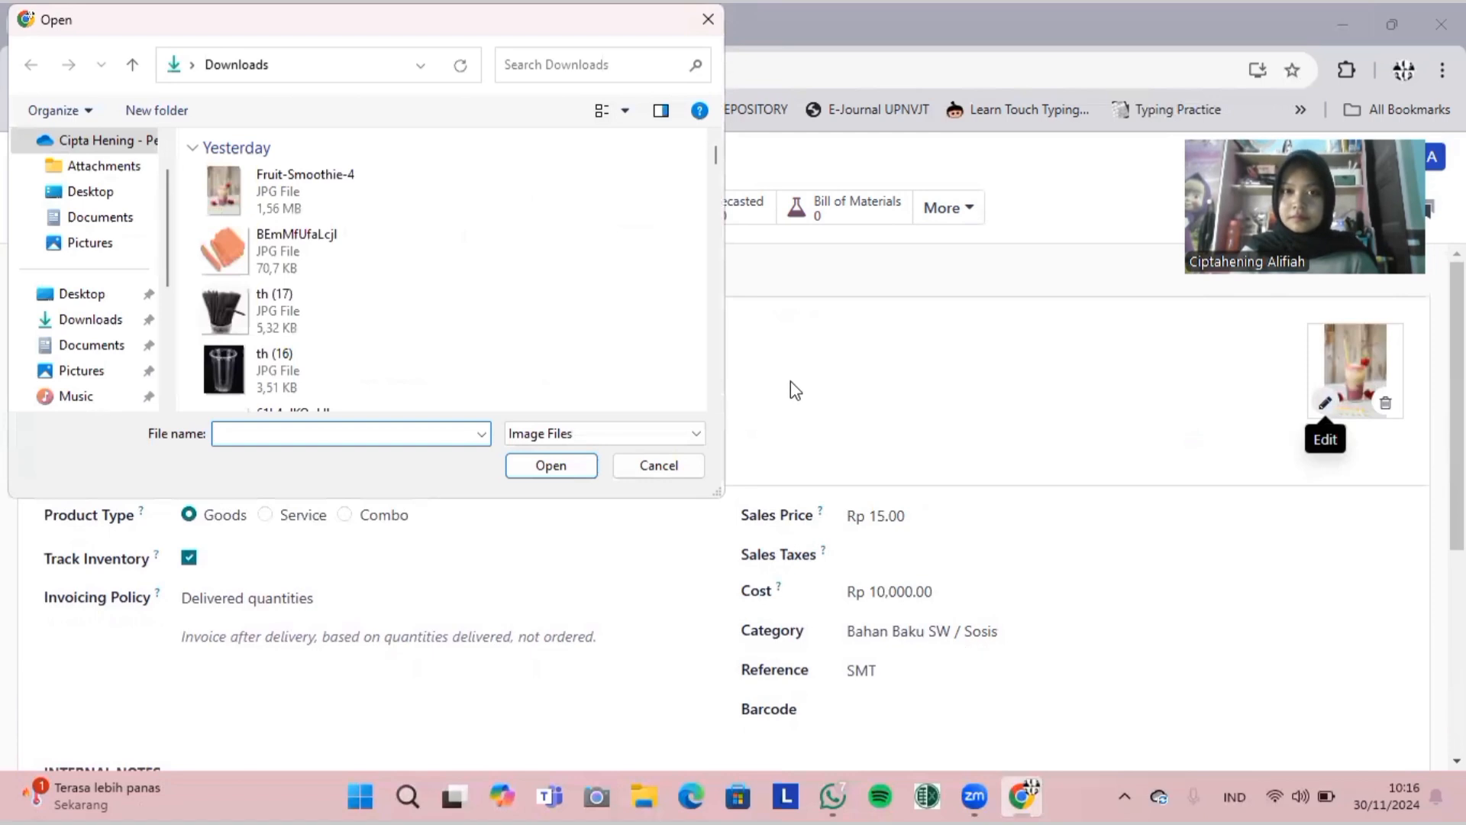
{"action": "left_click", "coordinate": [659, 461]}
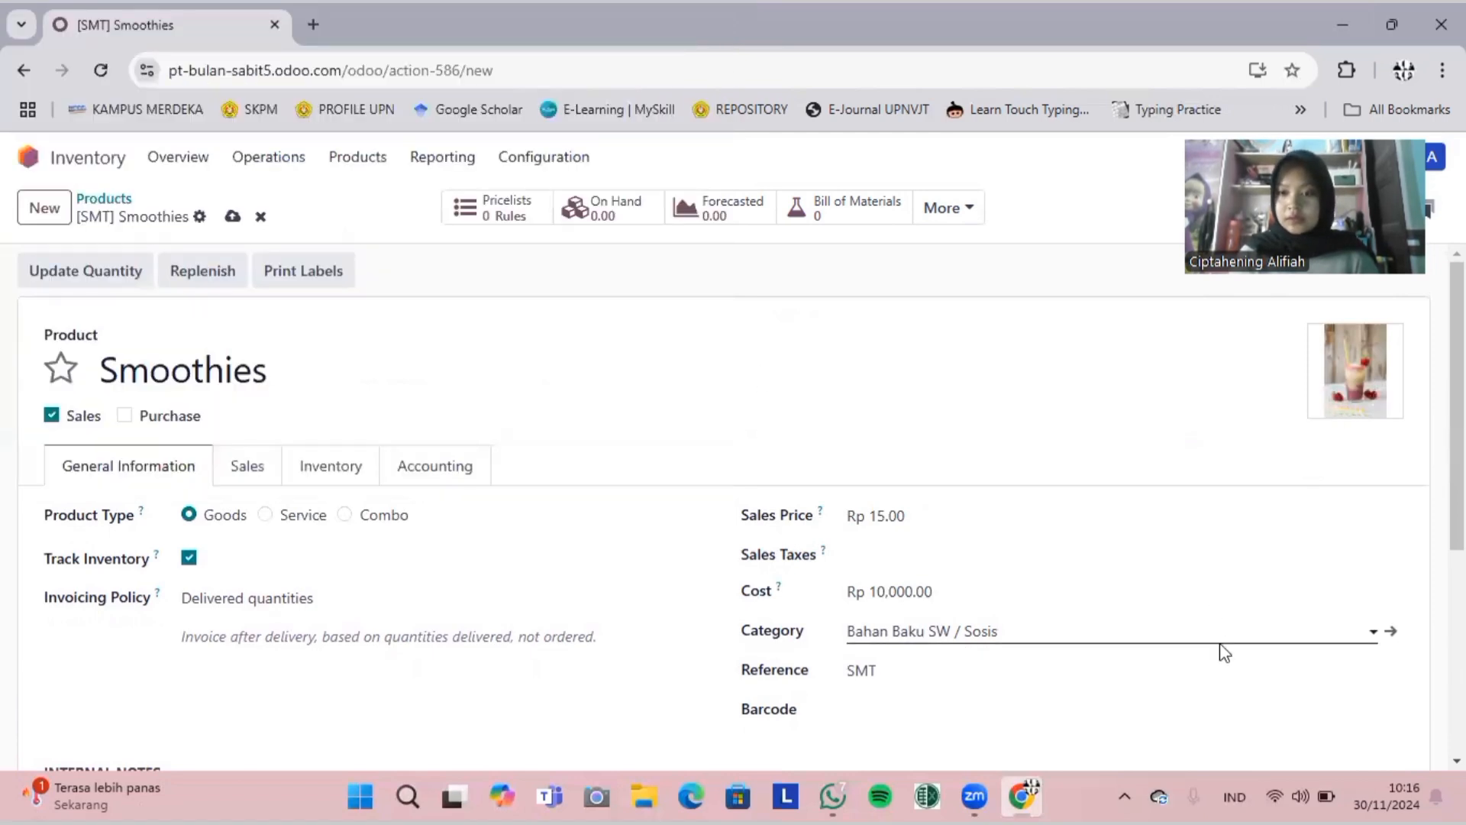
Step: Open the Smoothies product's category record and change its parent category to Produk
{"action": "left_click", "coordinate": [1391, 631]}
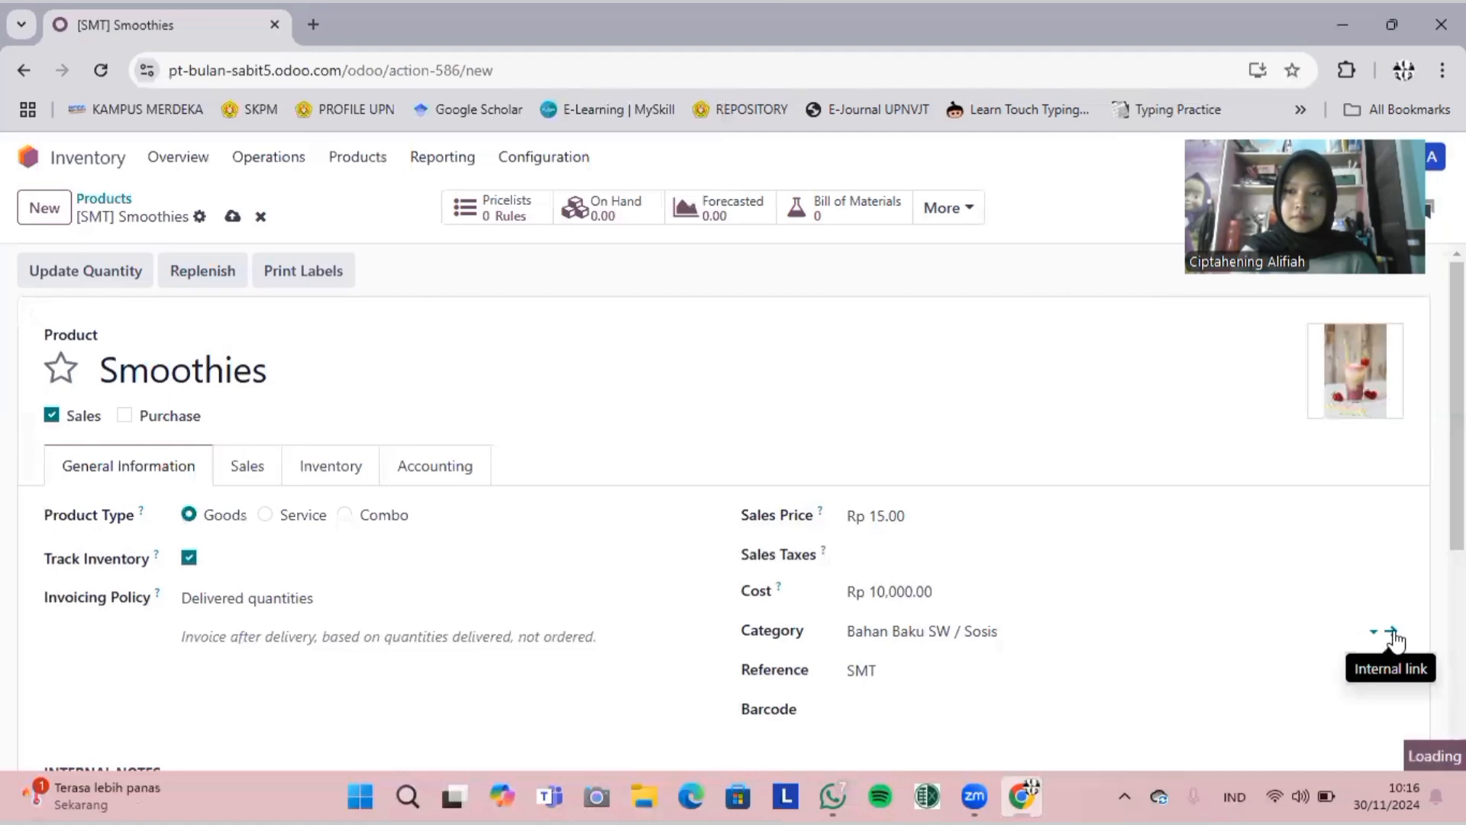
{"action": "left_click", "coordinate": [310, 378]}
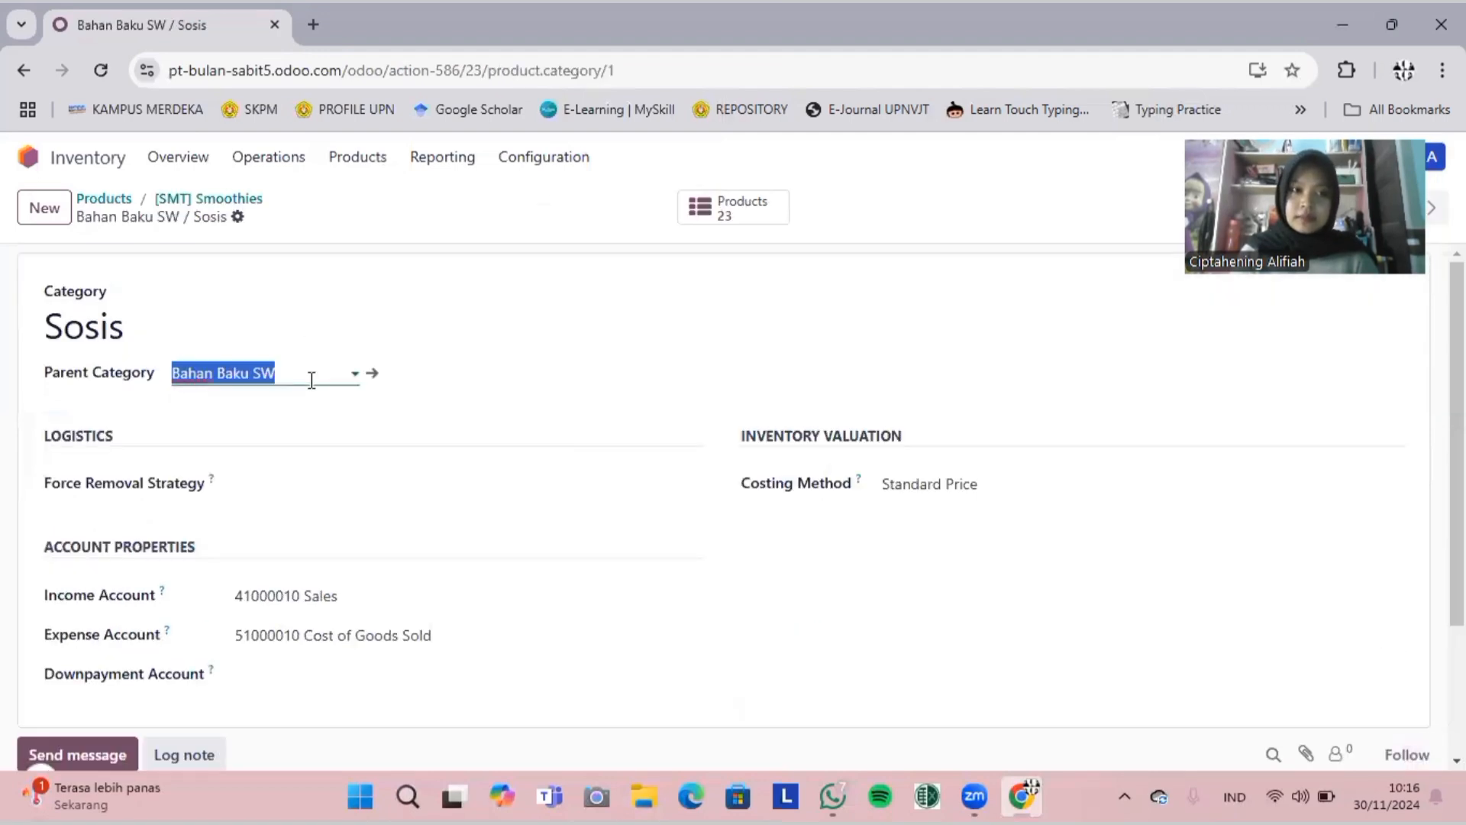
{"action": "left_click", "coordinate": [312, 380]}
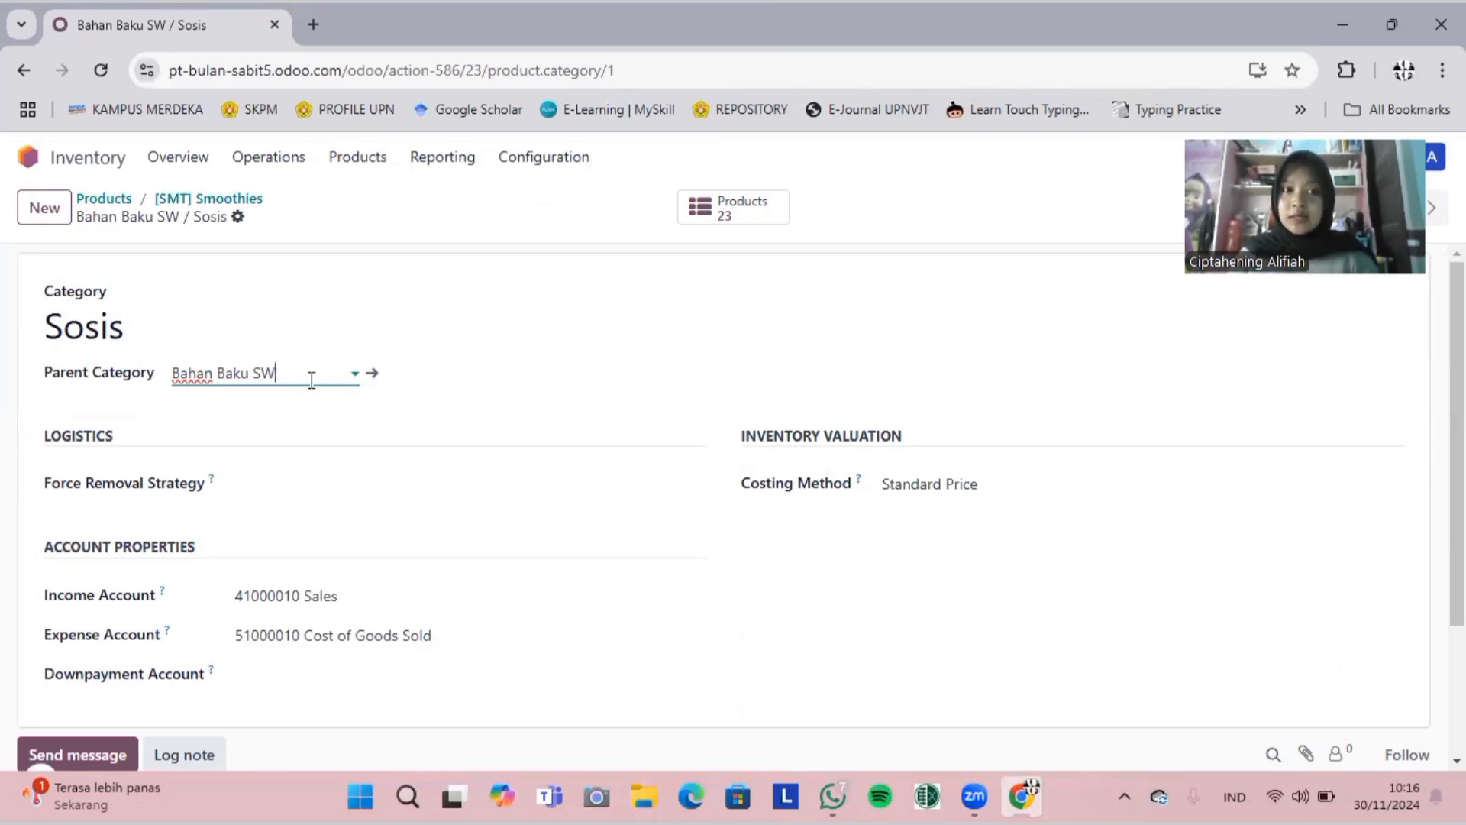
{"action": "key", "text": "BackSpace"}
{"action": "key", "text": "BackSpace"}
{"action": "key", "text": "BackSpace"}
{"action": "key", "text": "BackSpace"}
{"action": "key", "text": "BackSpace"}
{"action": "key", "text": "BackSpace"}
{"action": "key", "text": "BackSpace"}
{"action": "key", "text": "BackSpace"}
{"action": "key", "text": "BackSpace"}
{"action": "key", "text": "BackSpace"}
{"action": "key", "text": "BackSpace"}
{"action": "key", "text": "BackSpace"}
{"action": "key", "text": "BackSpace"}
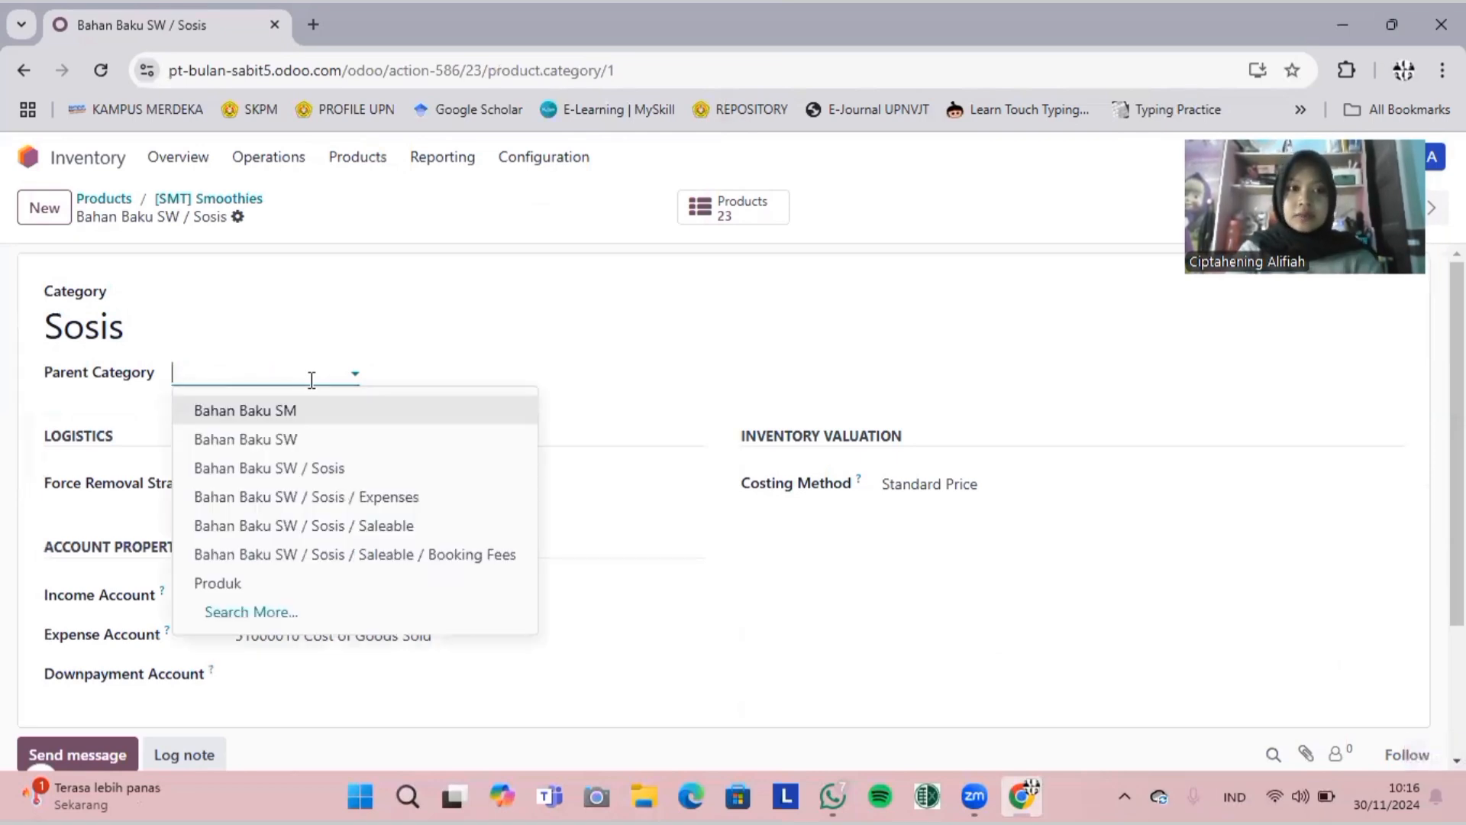
{"action": "type", "text": "P"}
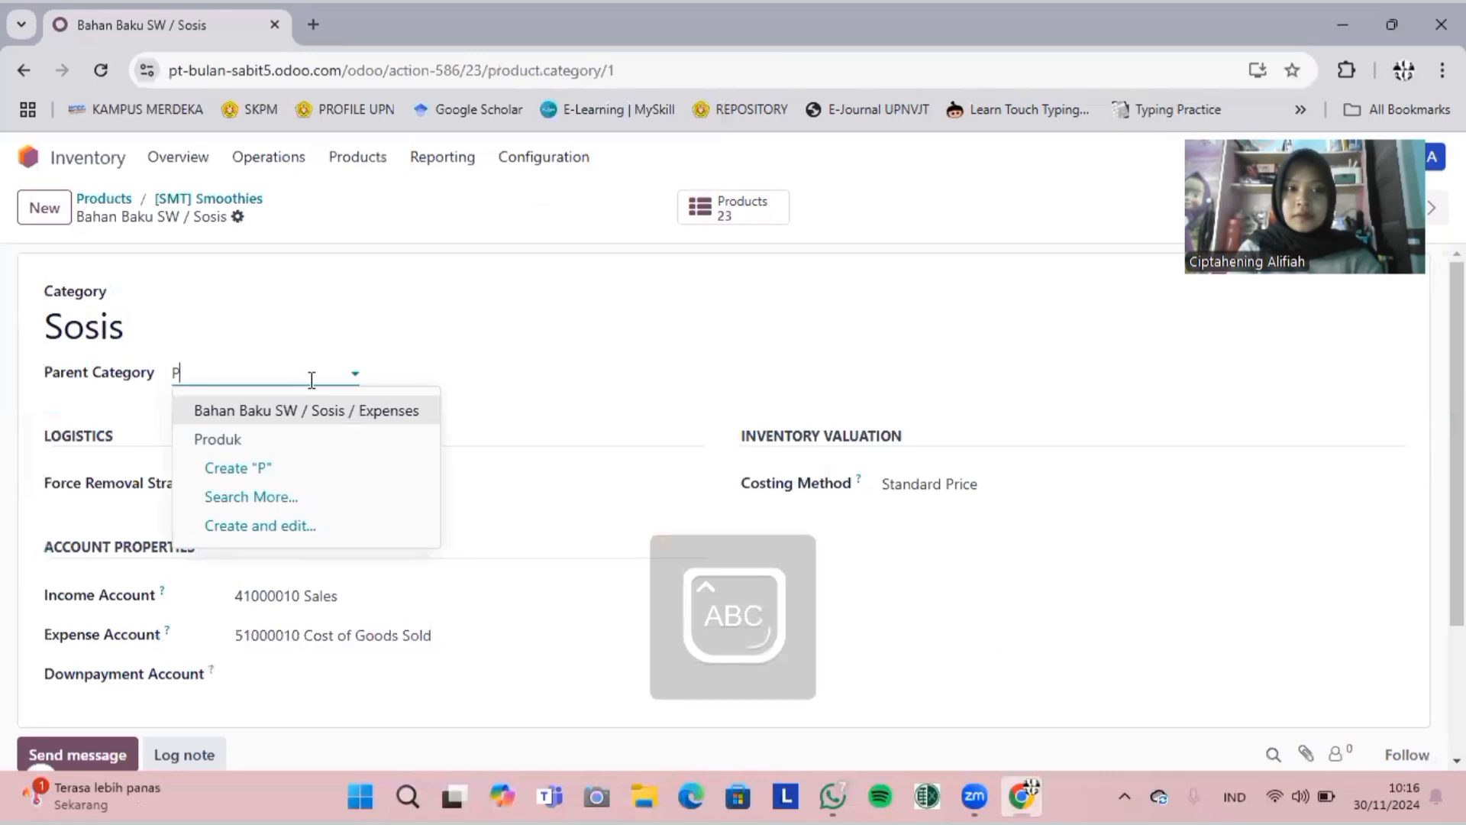
{"action": "key", "text": "Caps_Lock"}
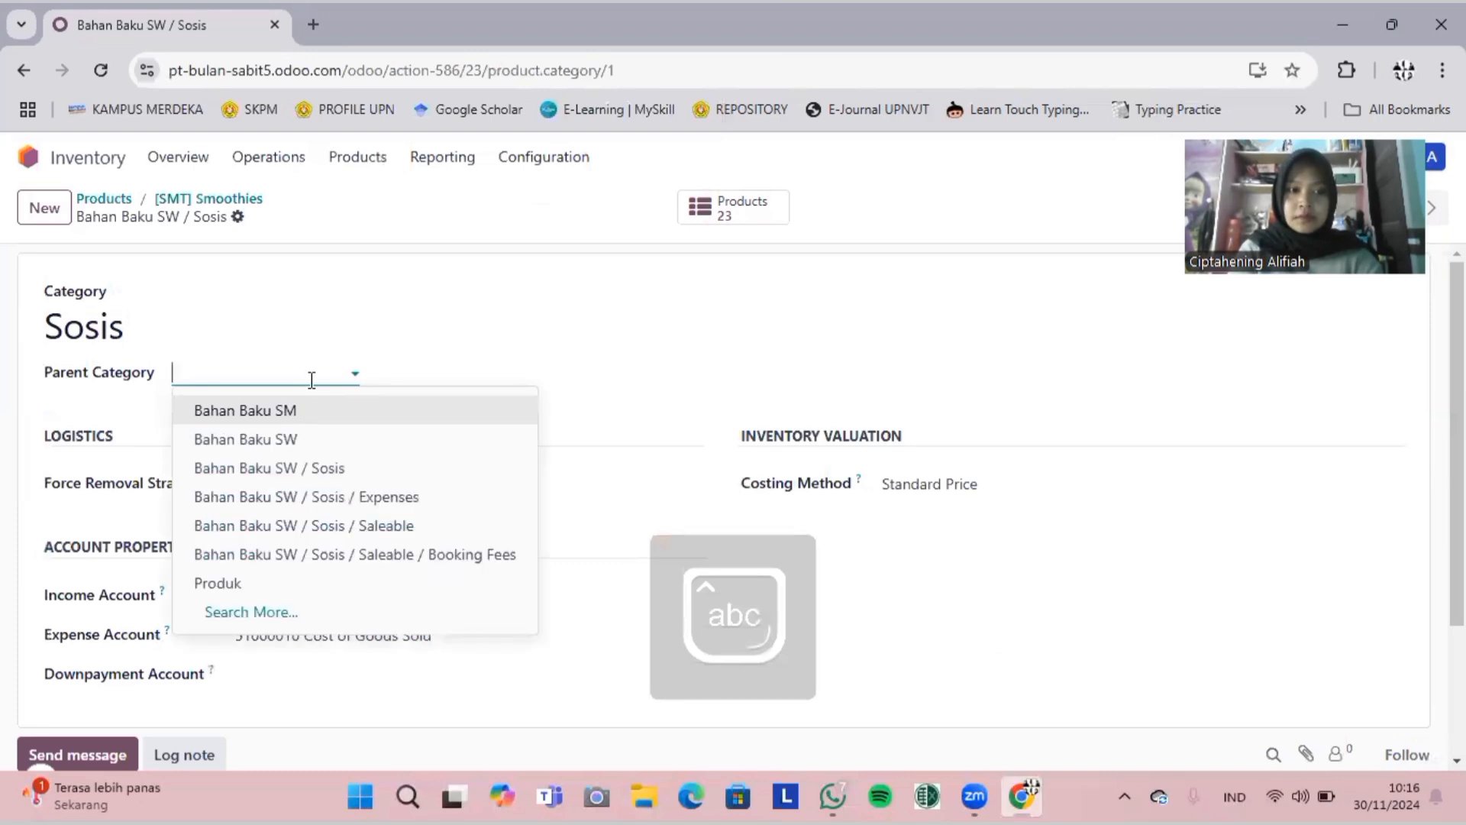
{"action": "key", "text": "Caps_Lock"}
{"action": "type", "text": "P"}
{"action": "key", "text": "Caps_Lock"}
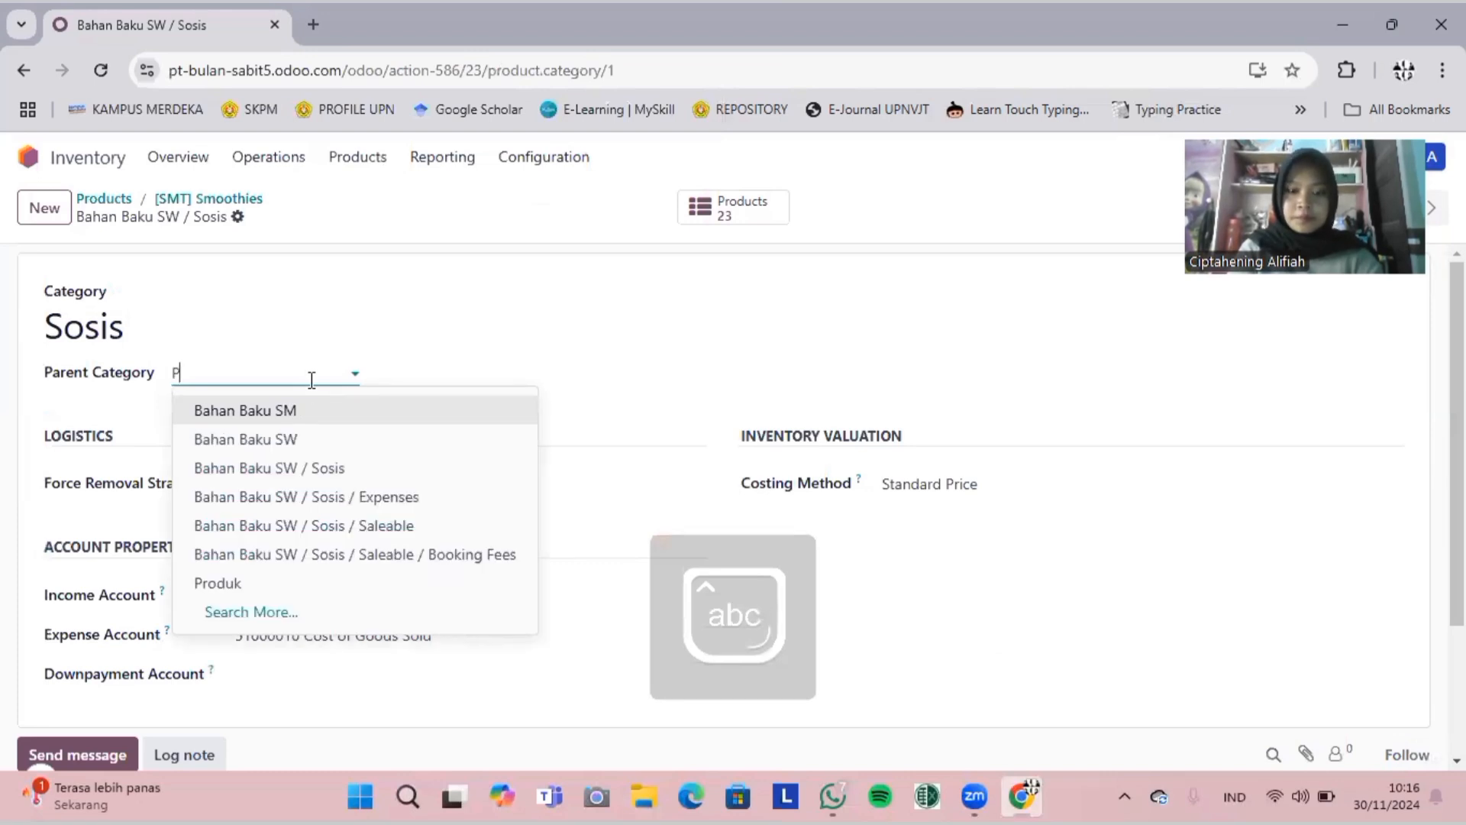
{"action": "type", "text": "roduk"}
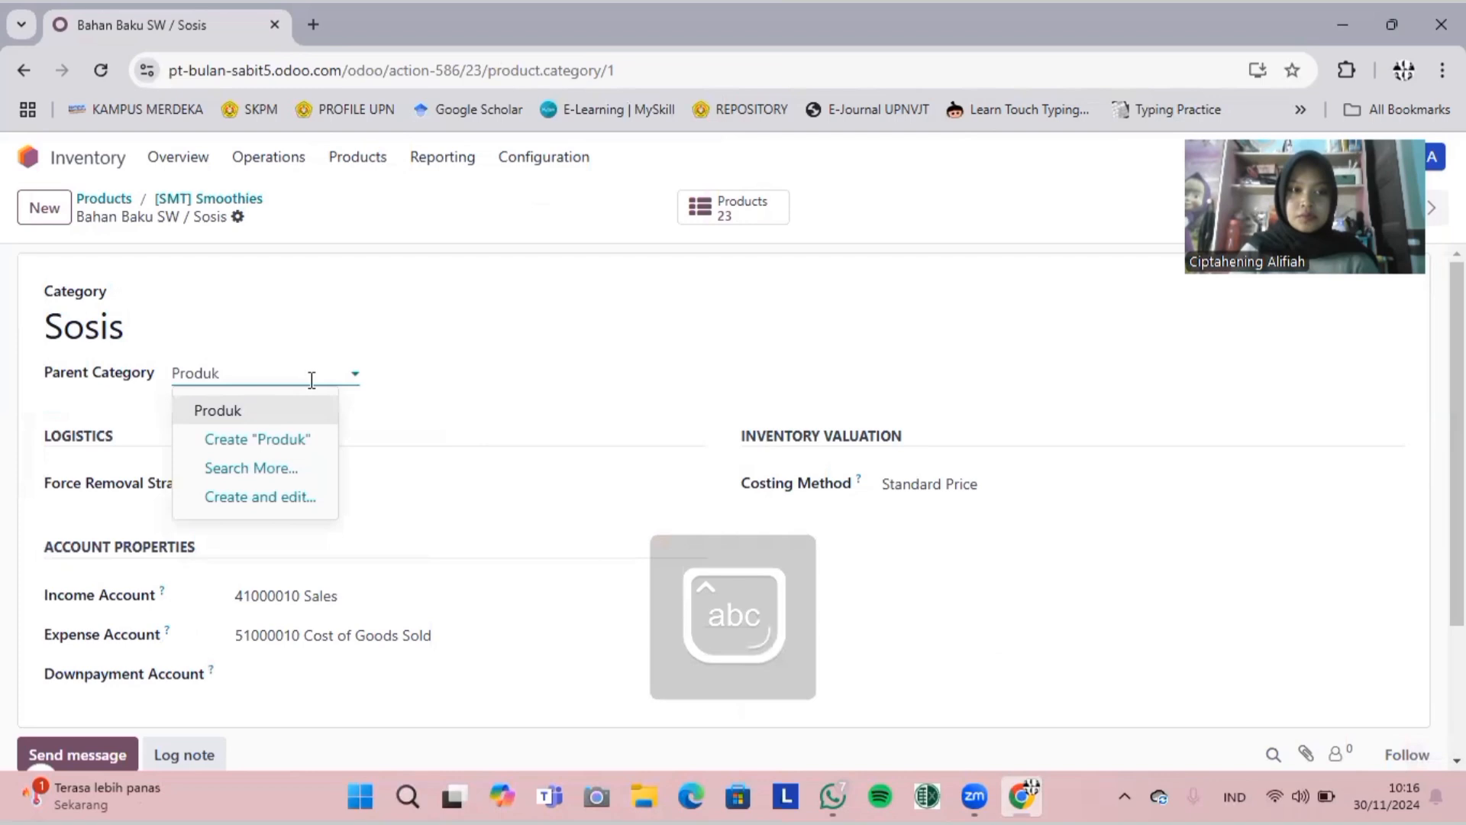
{"action": "left_click", "coordinate": [232, 419]}
Step: Rename the category record as Smoothies
{"action": "left_click", "coordinate": [115, 330]}
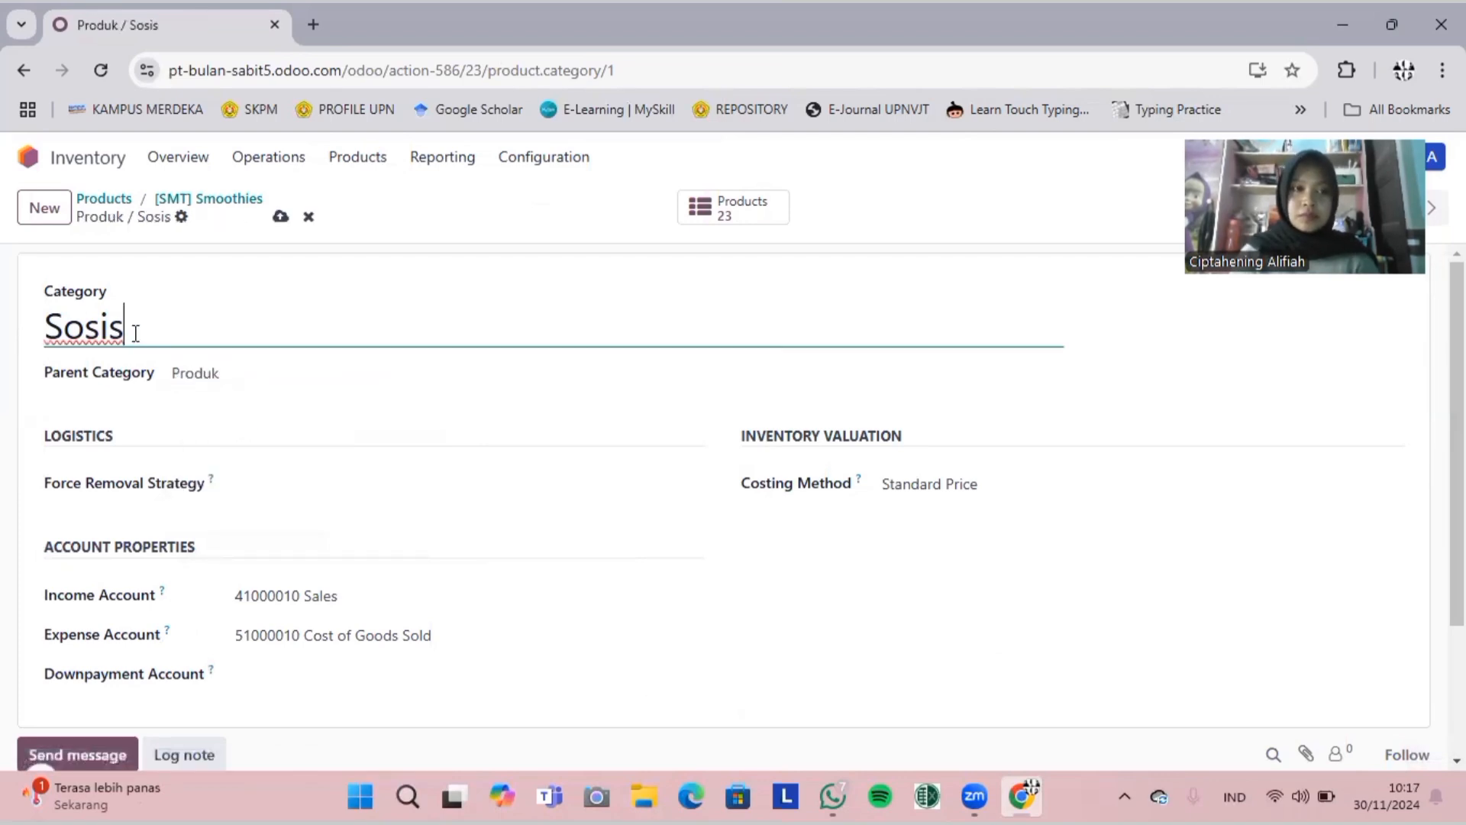
{"action": "key", "text": "BackSpace"}
{"action": "key", "text": "BackSpace"}
{"action": "key", "text": "BackSpace"}
{"action": "key", "text": "BackSpace"}
{"action": "type", "text": "moothies"}
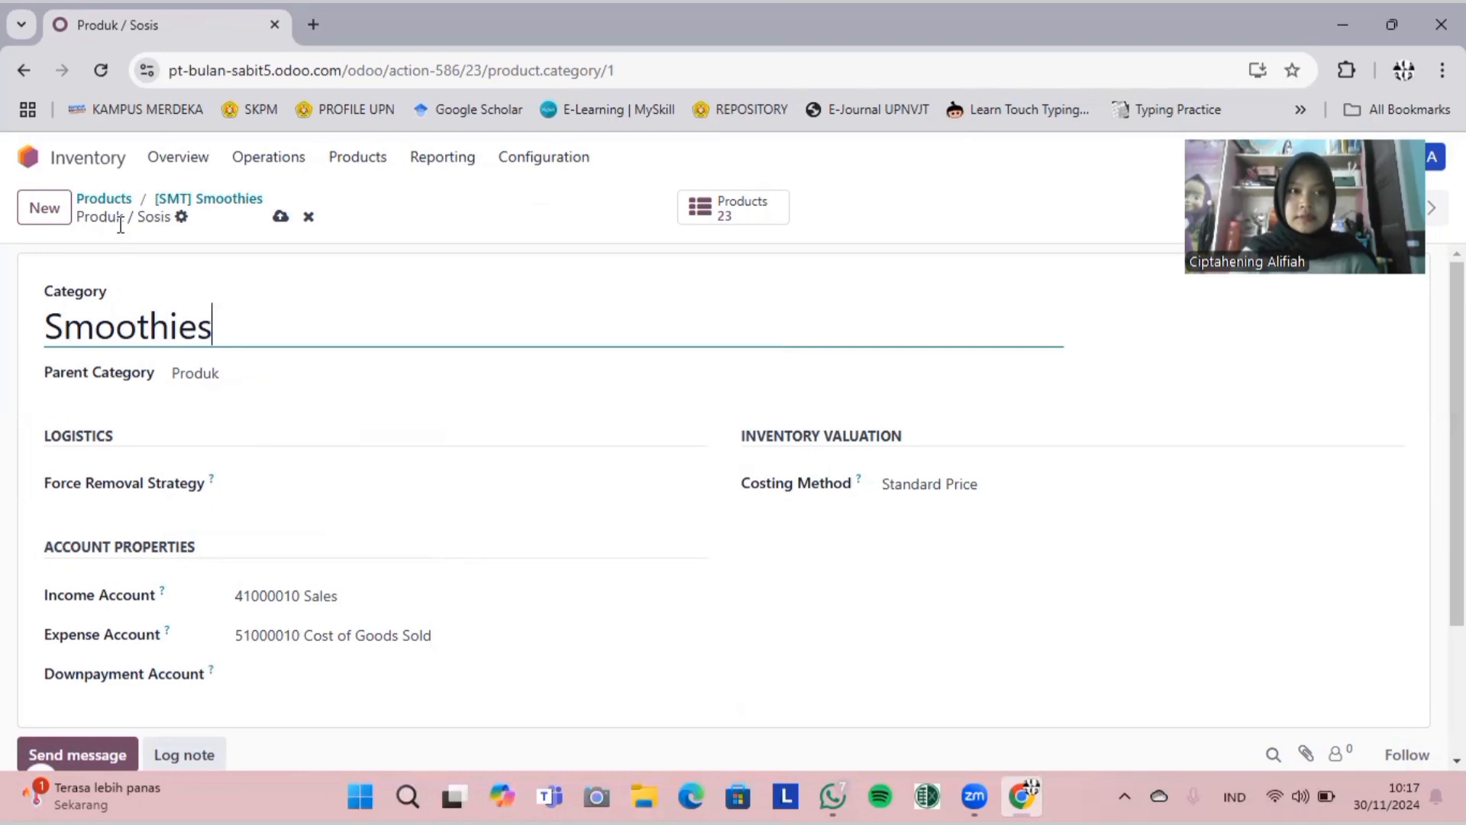
Step: Return to the product list and check the entry for the Smoothies product
{"action": "left_click", "coordinate": [345, 162]}
{"action": "left_click", "coordinate": [368, 203]}
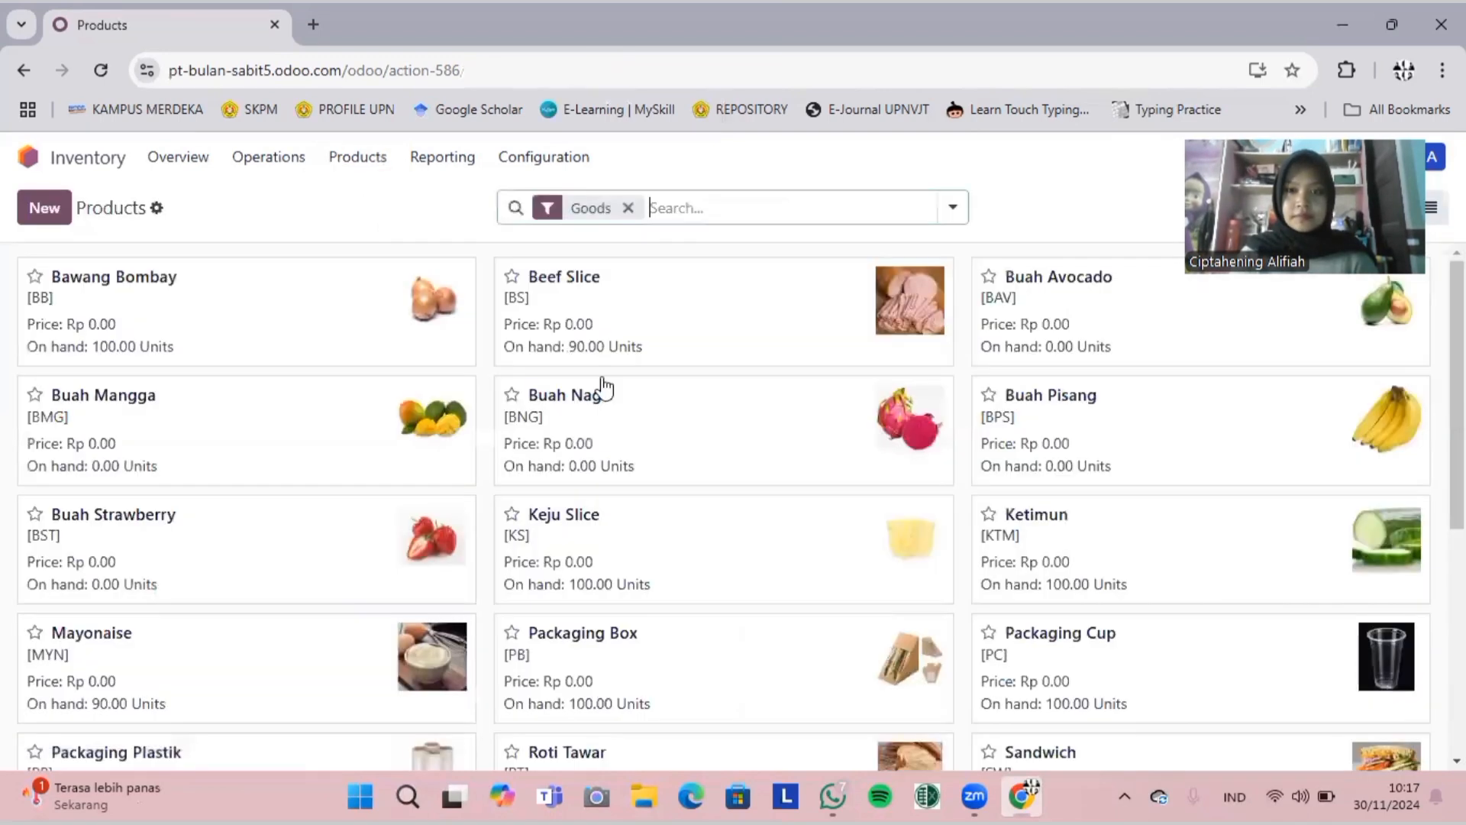
{"action": "scroll", "coordinate": [611, 397], "scroll_direction": "down", "scroll_amount": 5}
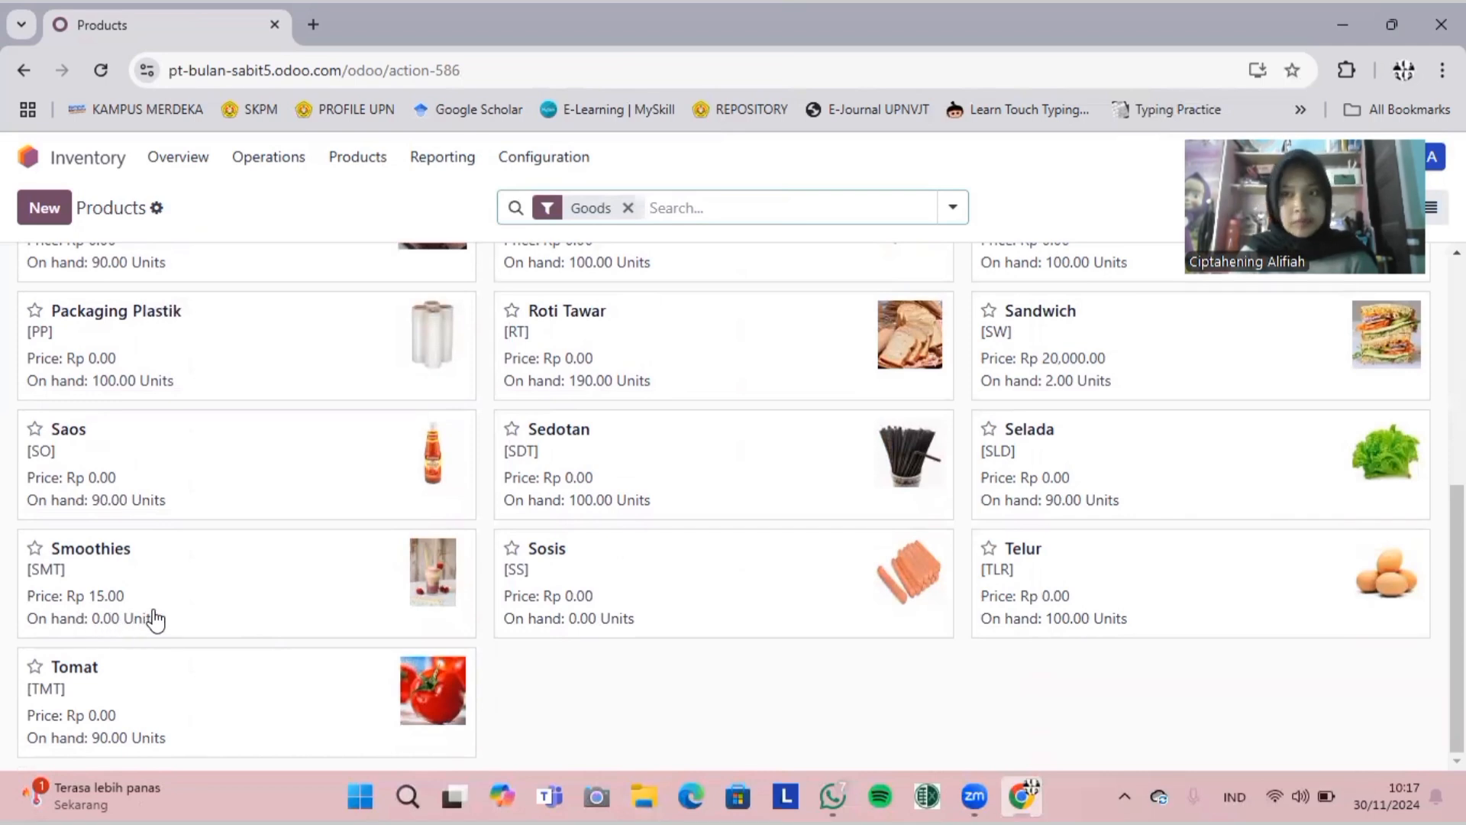
{"action": "scroll", "coordinate": [152, 619], "scroll_direction": "up", "scroll_amount": 2}
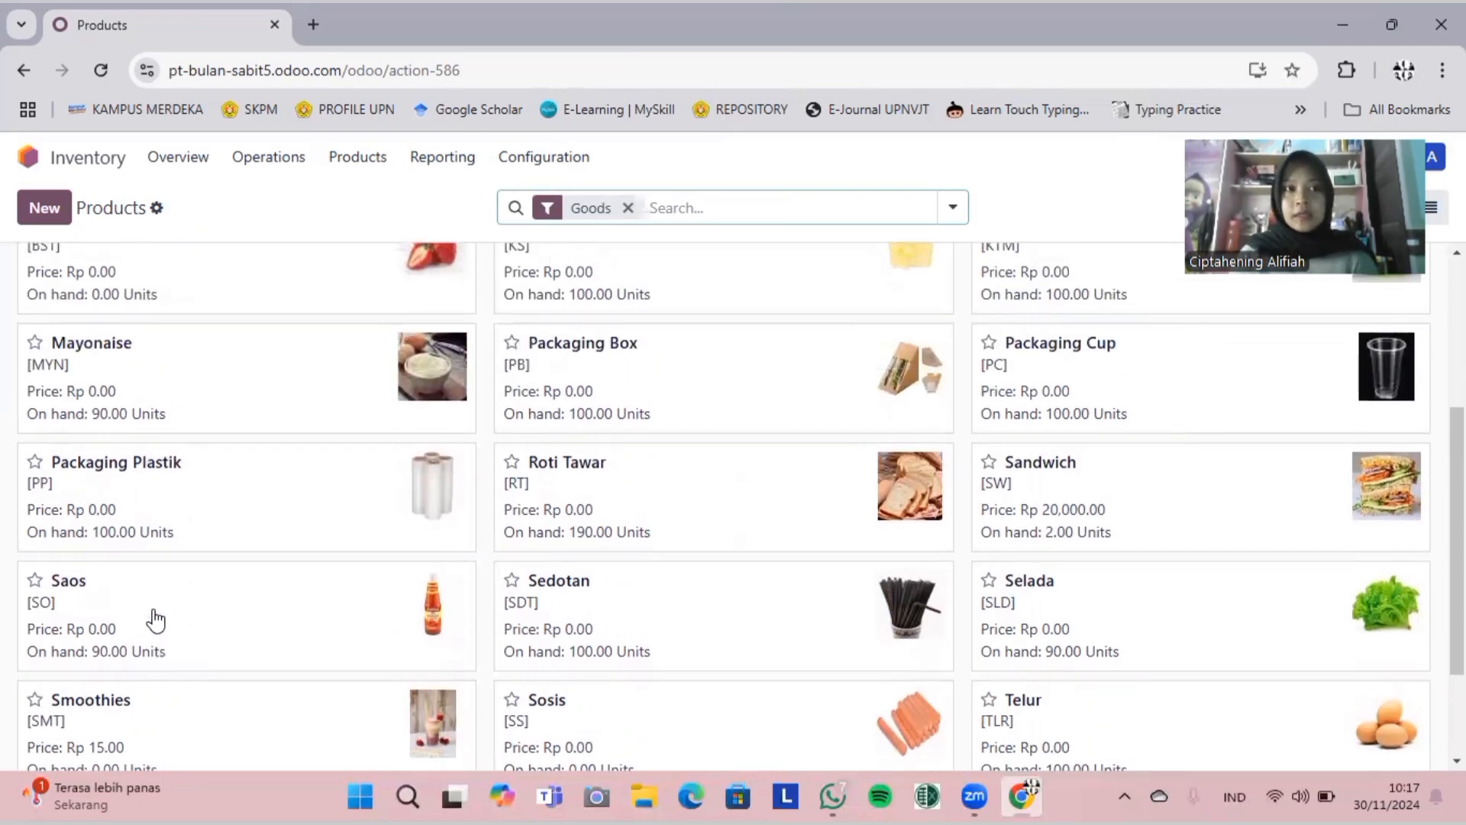
Step: Open the existing Toko Sembako Cipta order in Purchase and examine its product lines, quantities and unit prices
{"action": "left_click", "coordinate": [71, 155]}
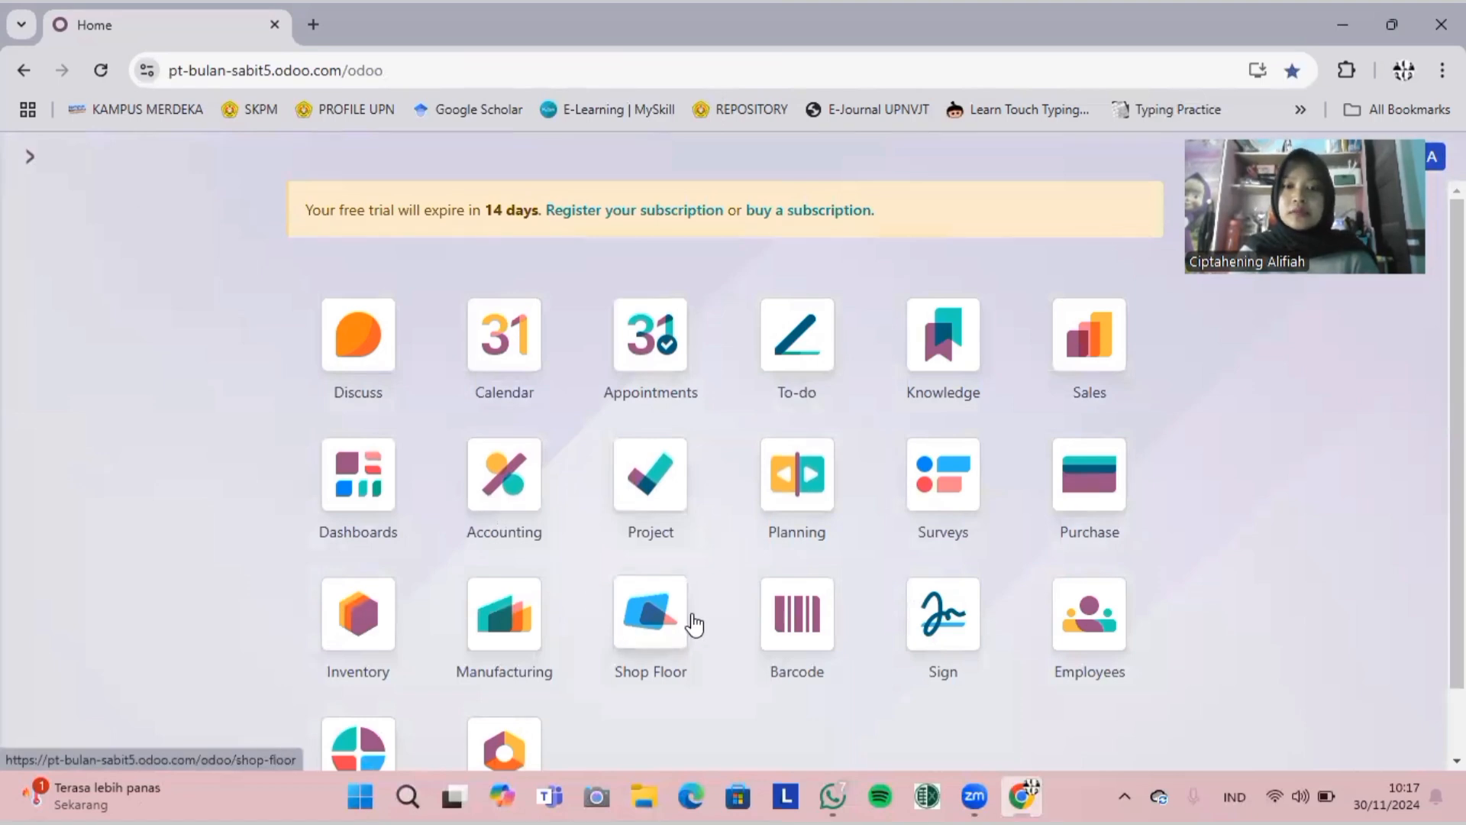
{"action": "left_click", "coordinate": [1094, 494]}
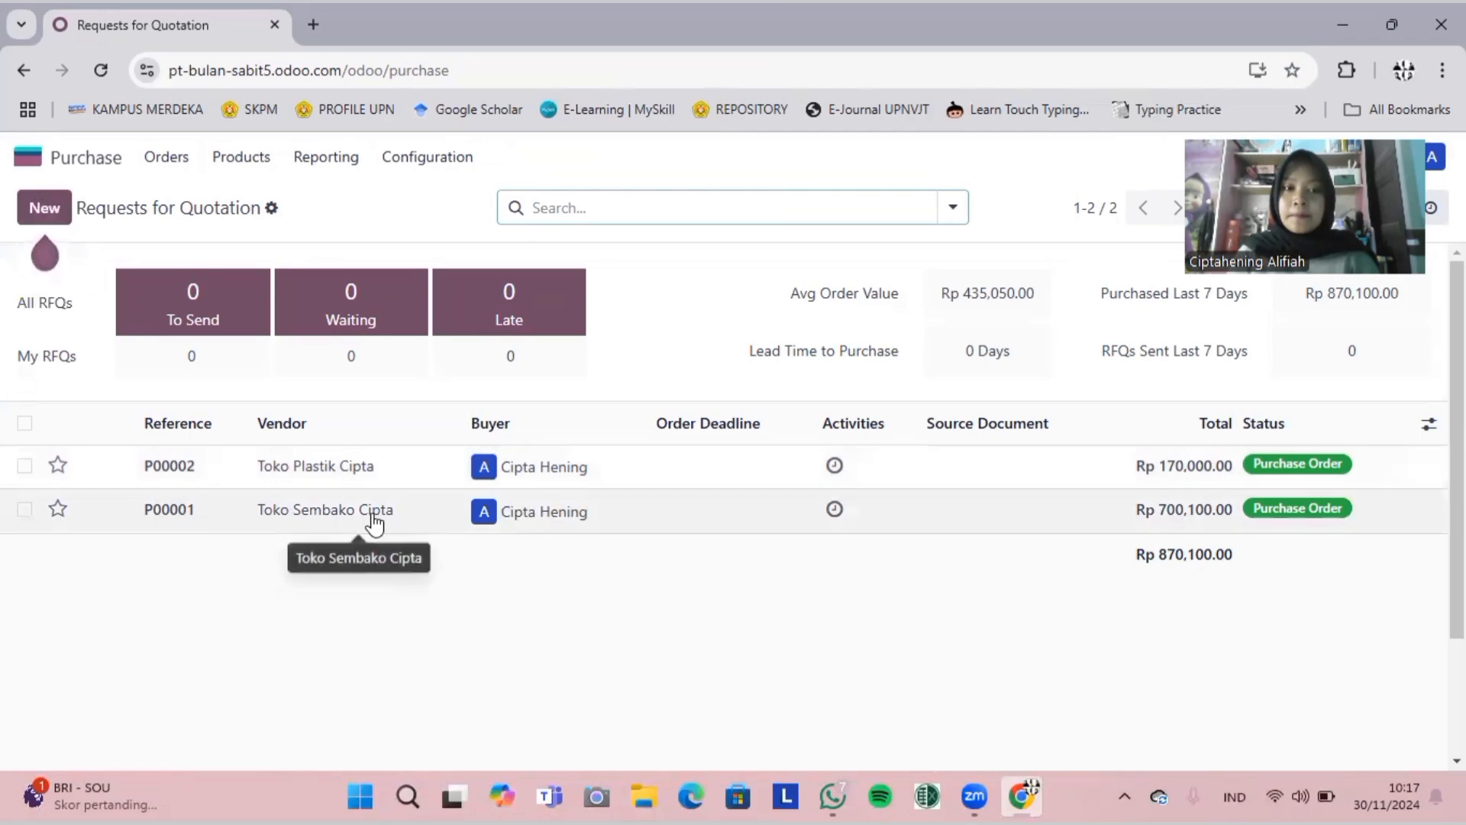
{"action": "left_click", "coordinate": [651, 517]}
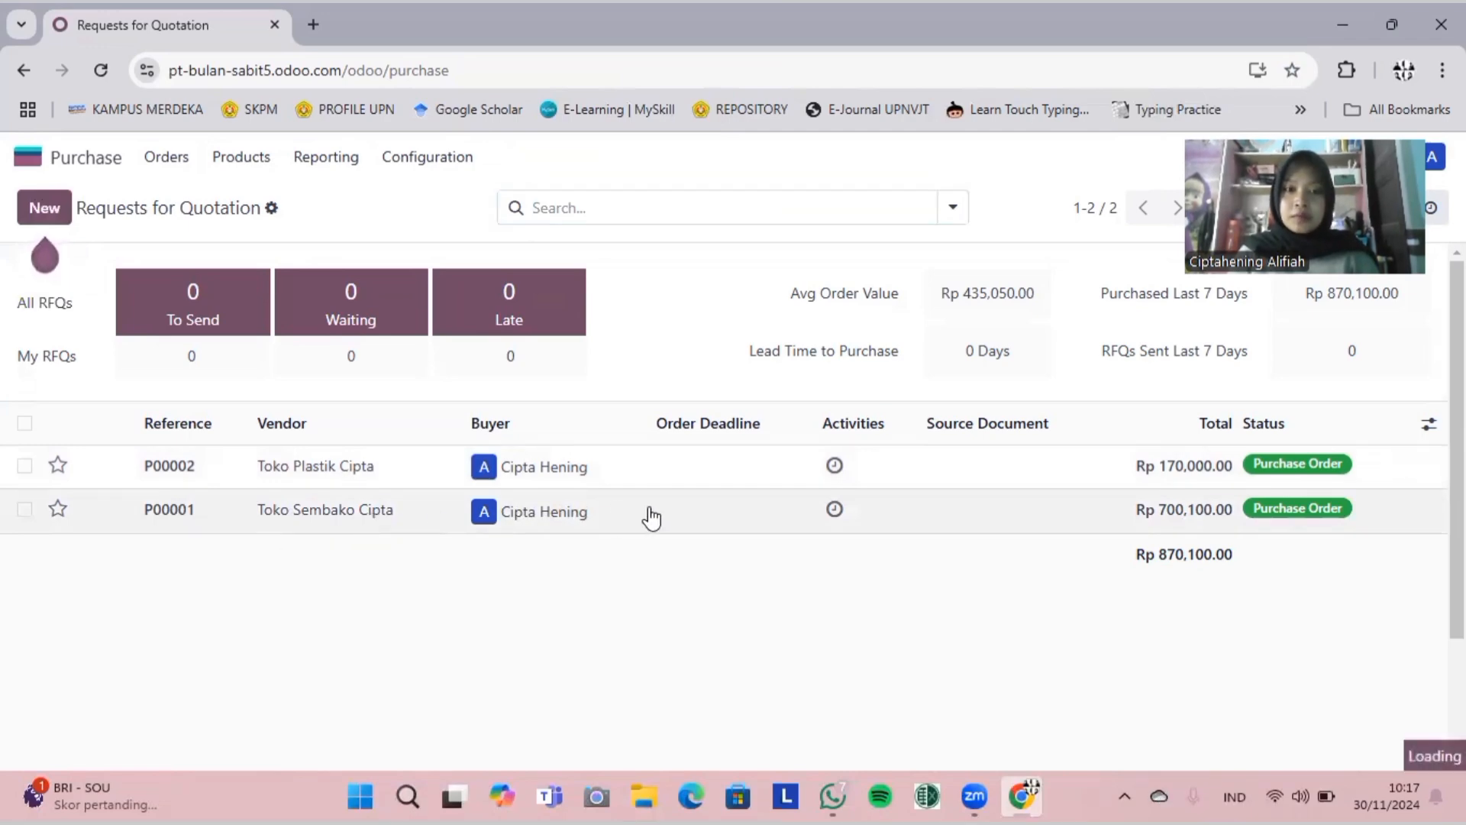
{"action": "scroll", "coordinate": [451, 517], "scroll_direction": "down", "scroll_amount": 4}
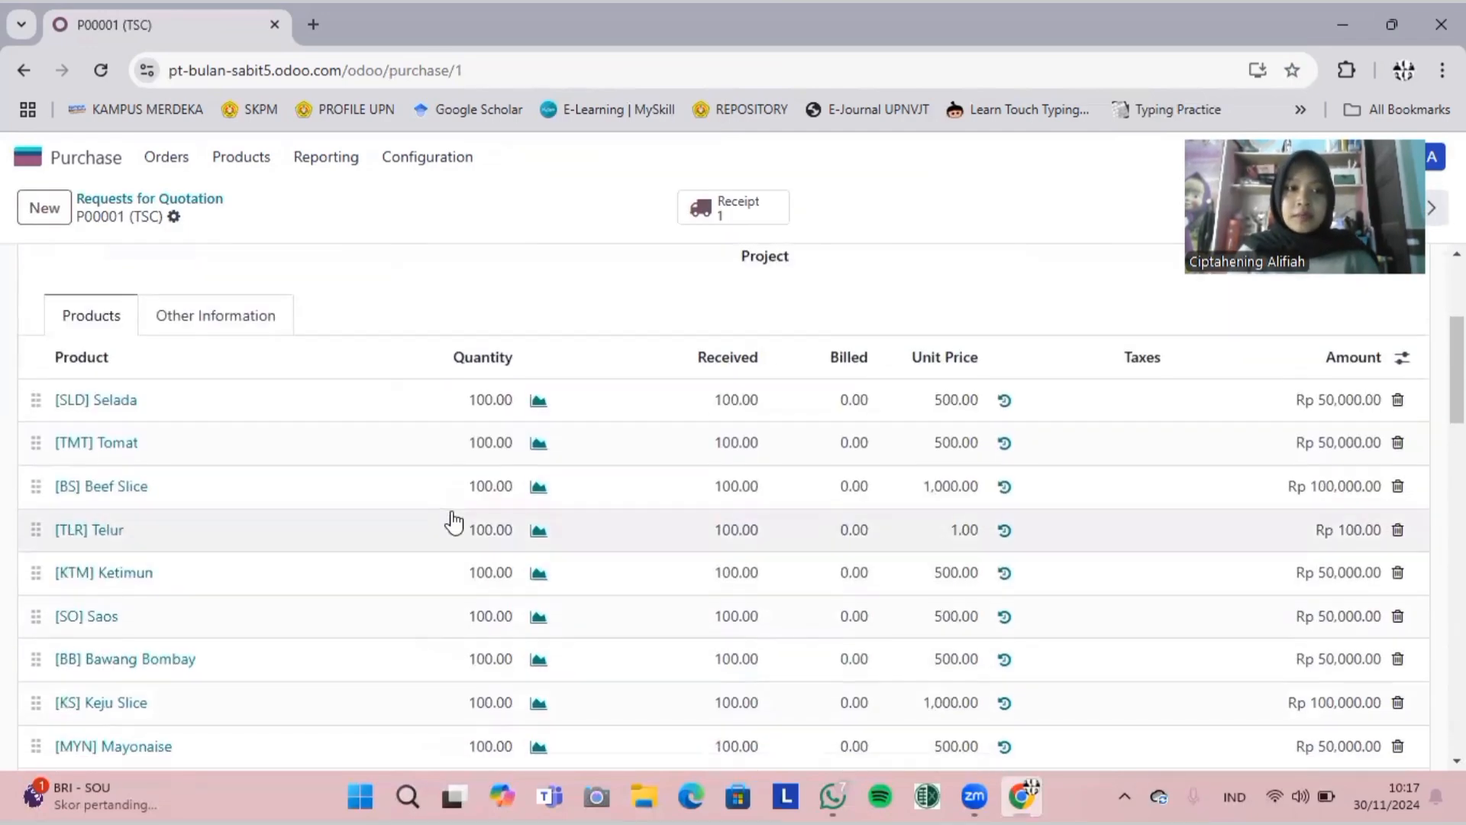
{"action": "scroll", "coordinate": [452, 522], "scroll_direction": "down", "scroll_amount": 2}
{"action": "scroll", "coordinate": [453, 522], "scroll_direction": "up", "scroll_amount": 3}
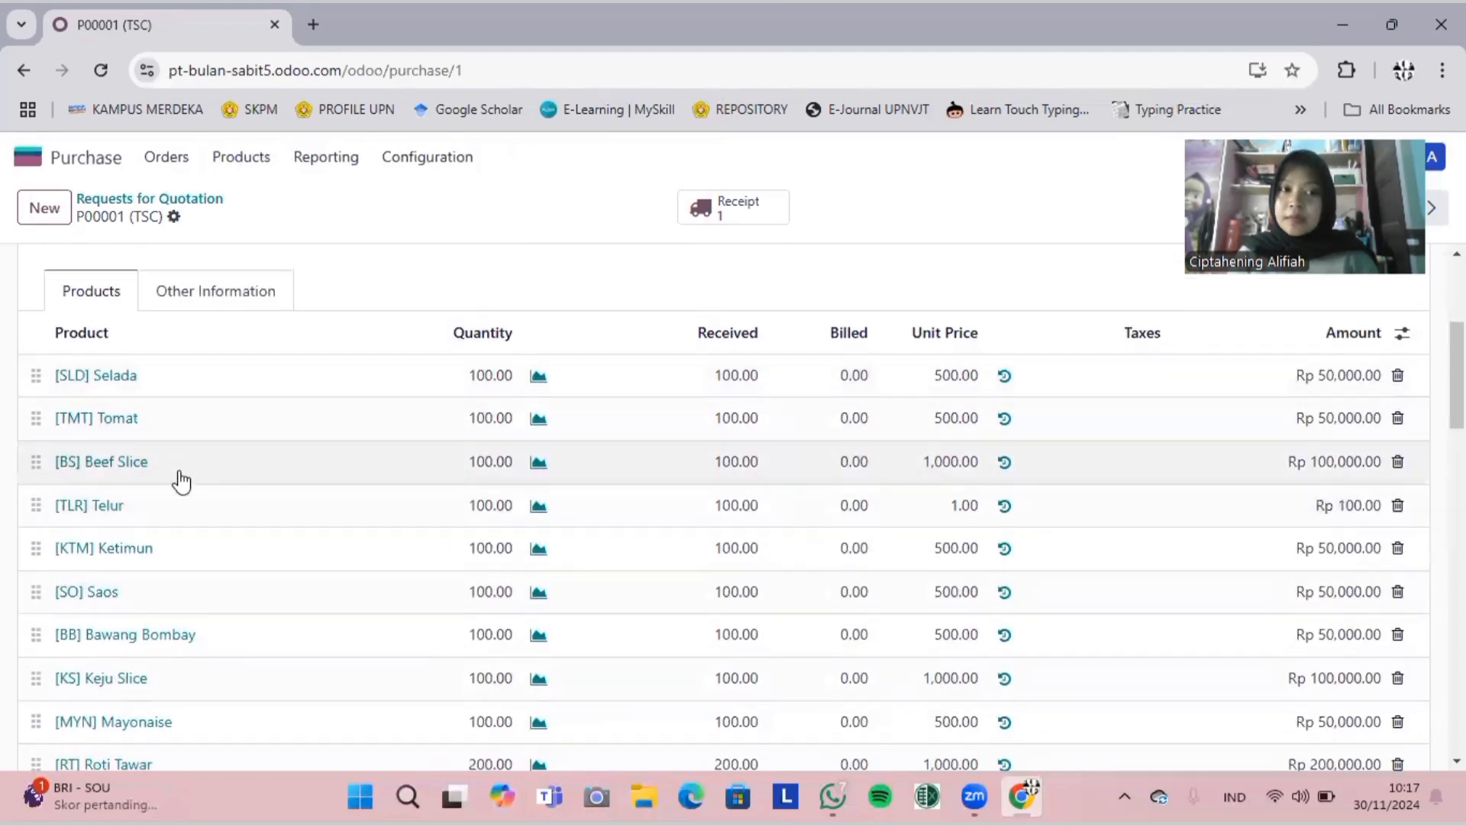
{"action": "scroll", "coordinate": [181, 483], "scroll_direction": "down", "scroll_amount": 2}
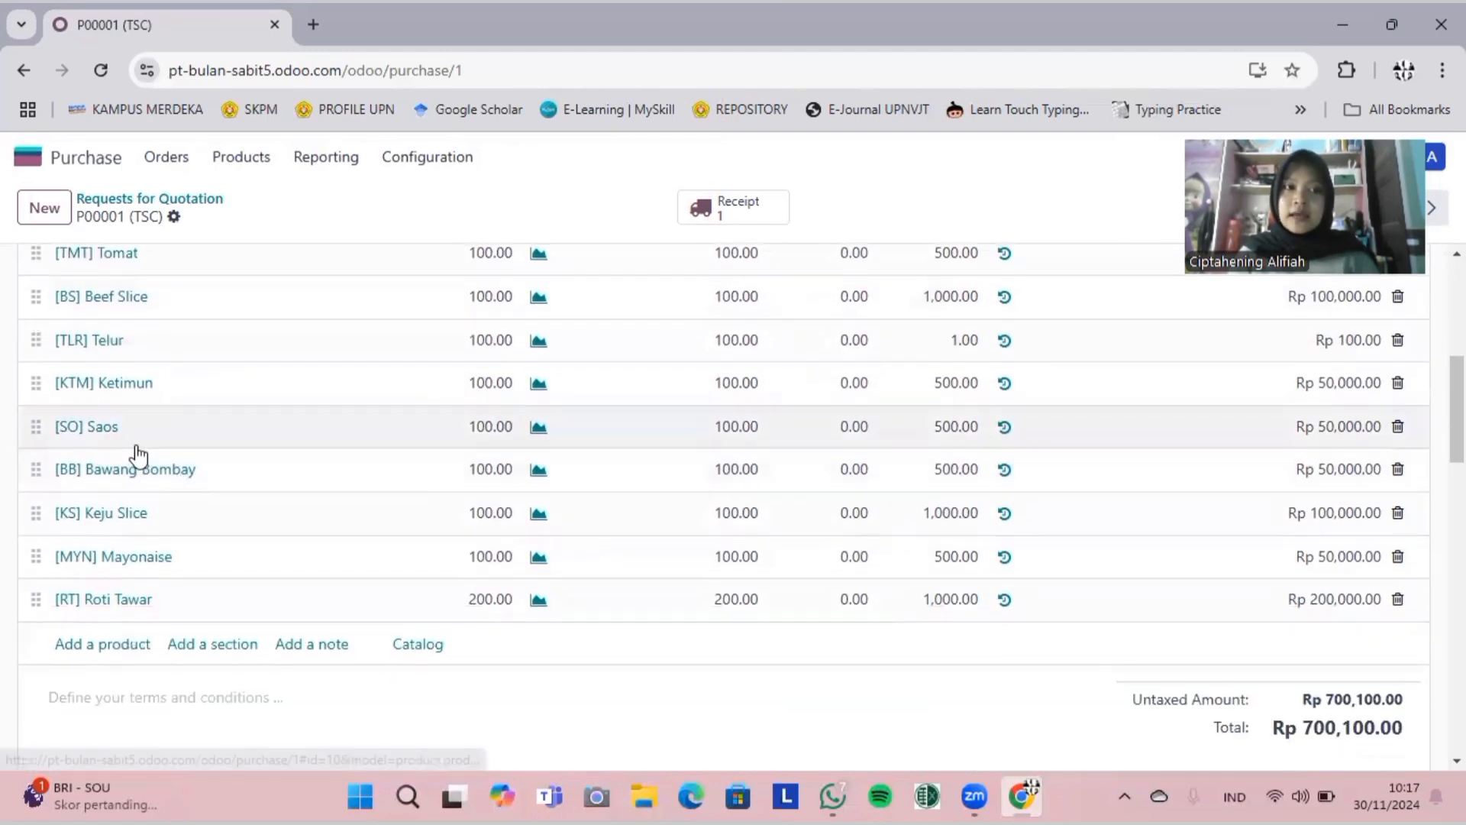
{"action": "scroll", "coordinate": [187, 481], "scroll_direction": "up", "scroll_amount": 6}
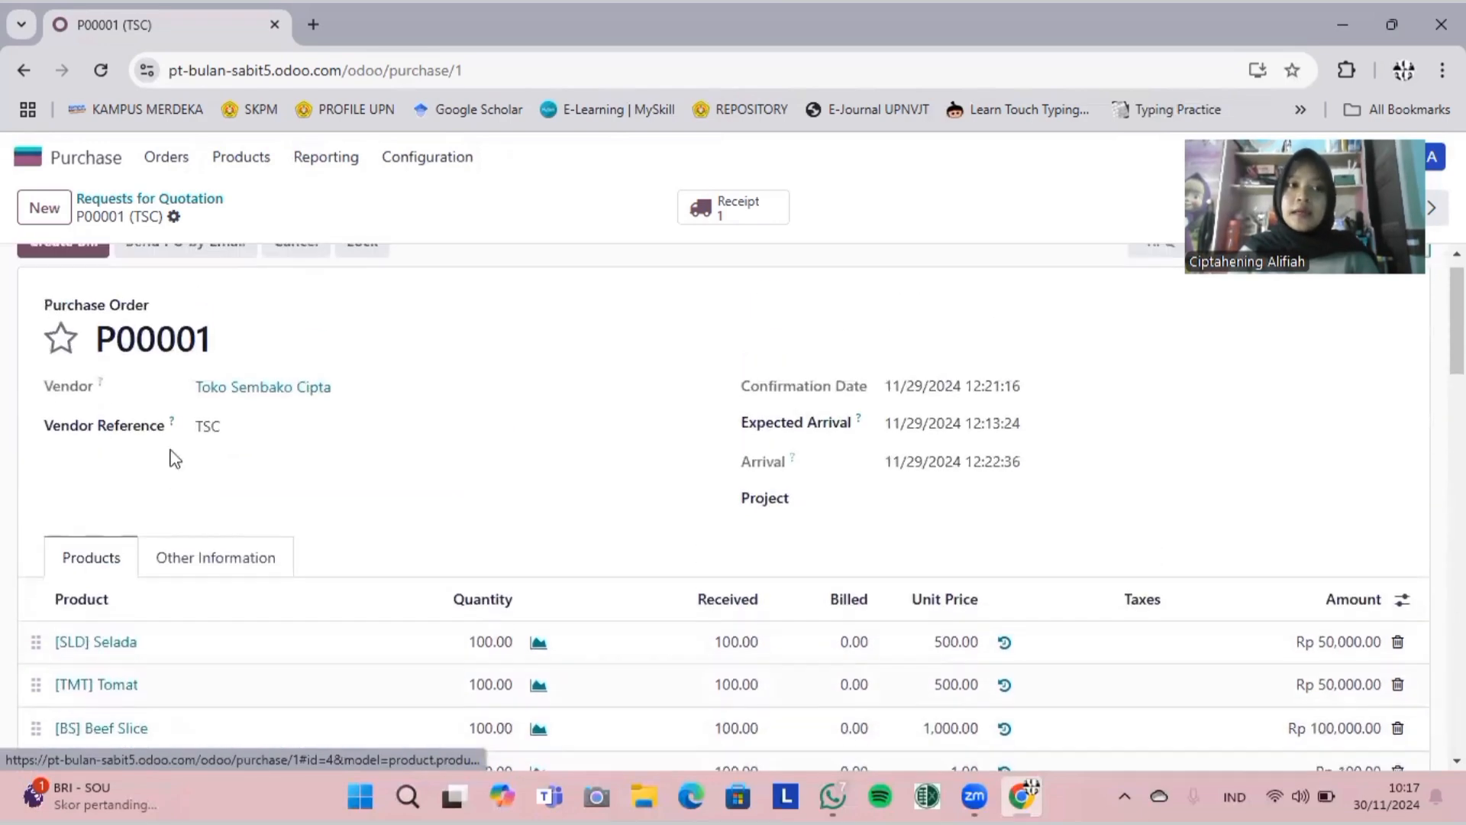
Step: Open the existing Toko Plastik Cipta purchase order and examine its packaging product lines
{"action": "left_click", "coordinate": [33, 157]}
{"action": "left_click", "coordinate": [1113, 524]}
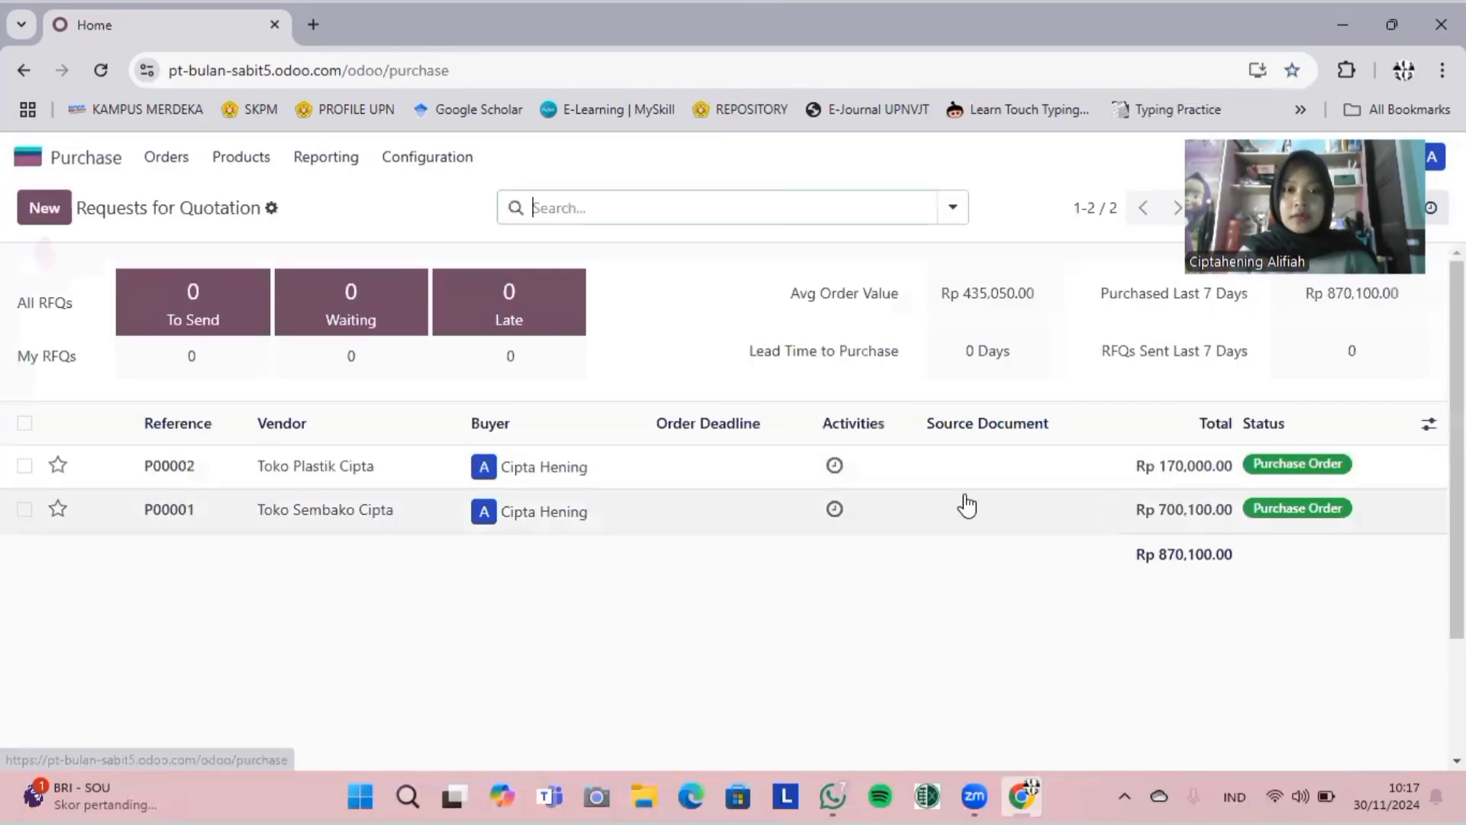
{"action": "left_click", "coordinate": [419, 474]}
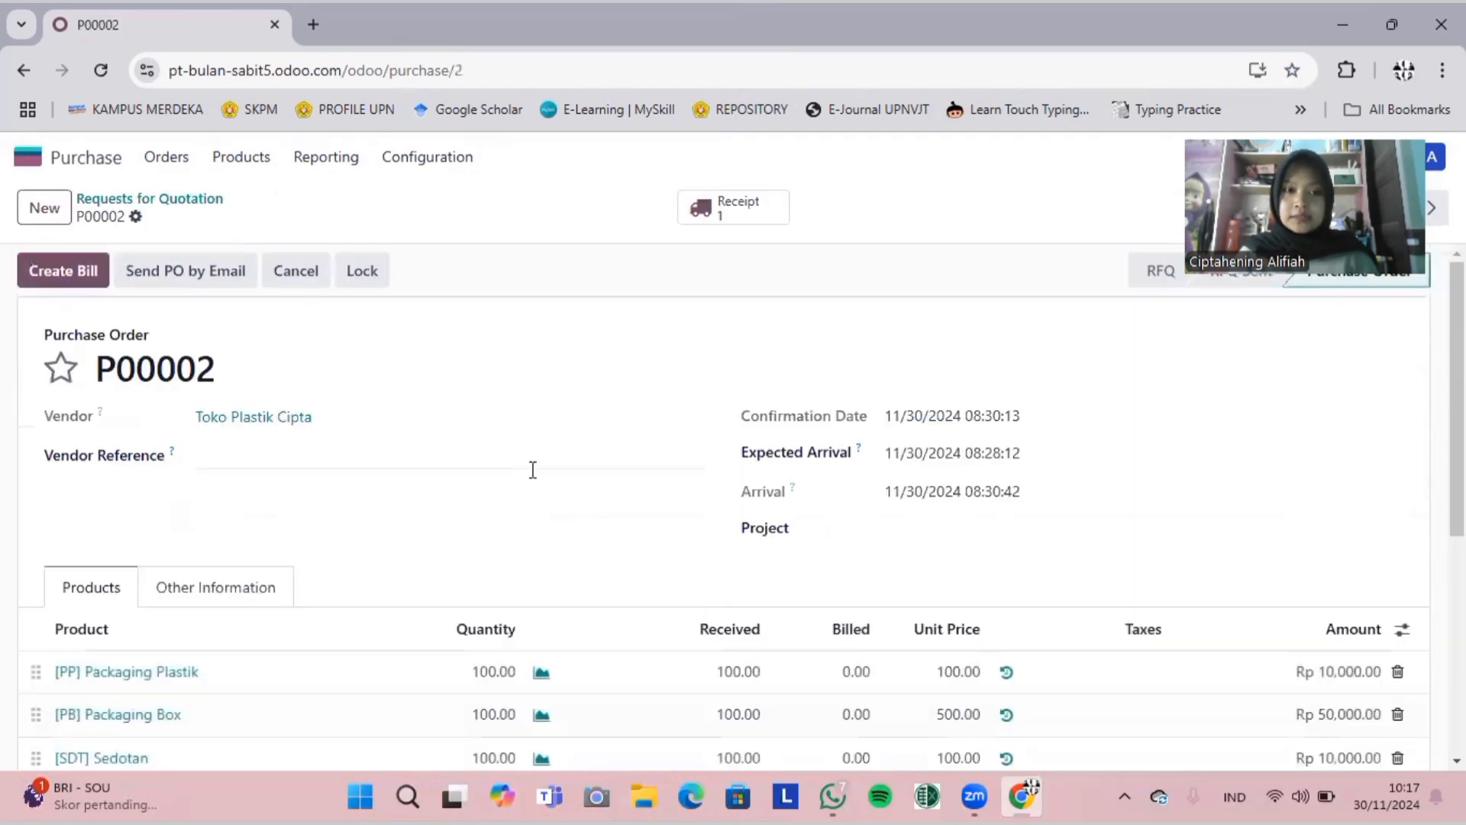
{"action": "scroll", "coordinate": [533, 468], "scroll_direction": "down", "scroll_amount": 4}
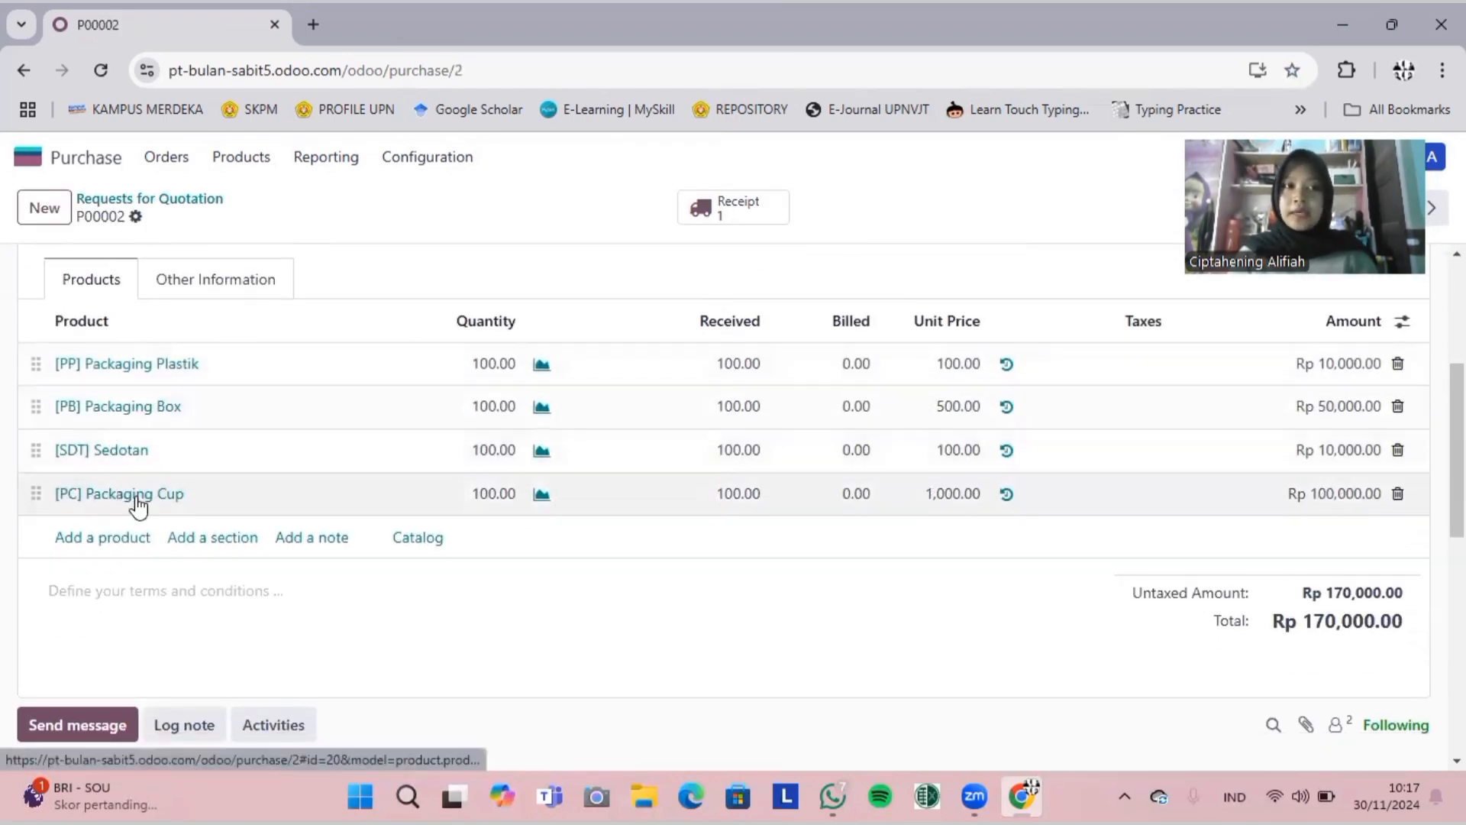
Step: Create a new request for quotation in Purchase with Toko Buah as the vendor
{"action": "left_click", "coordinate": [27, 160]}
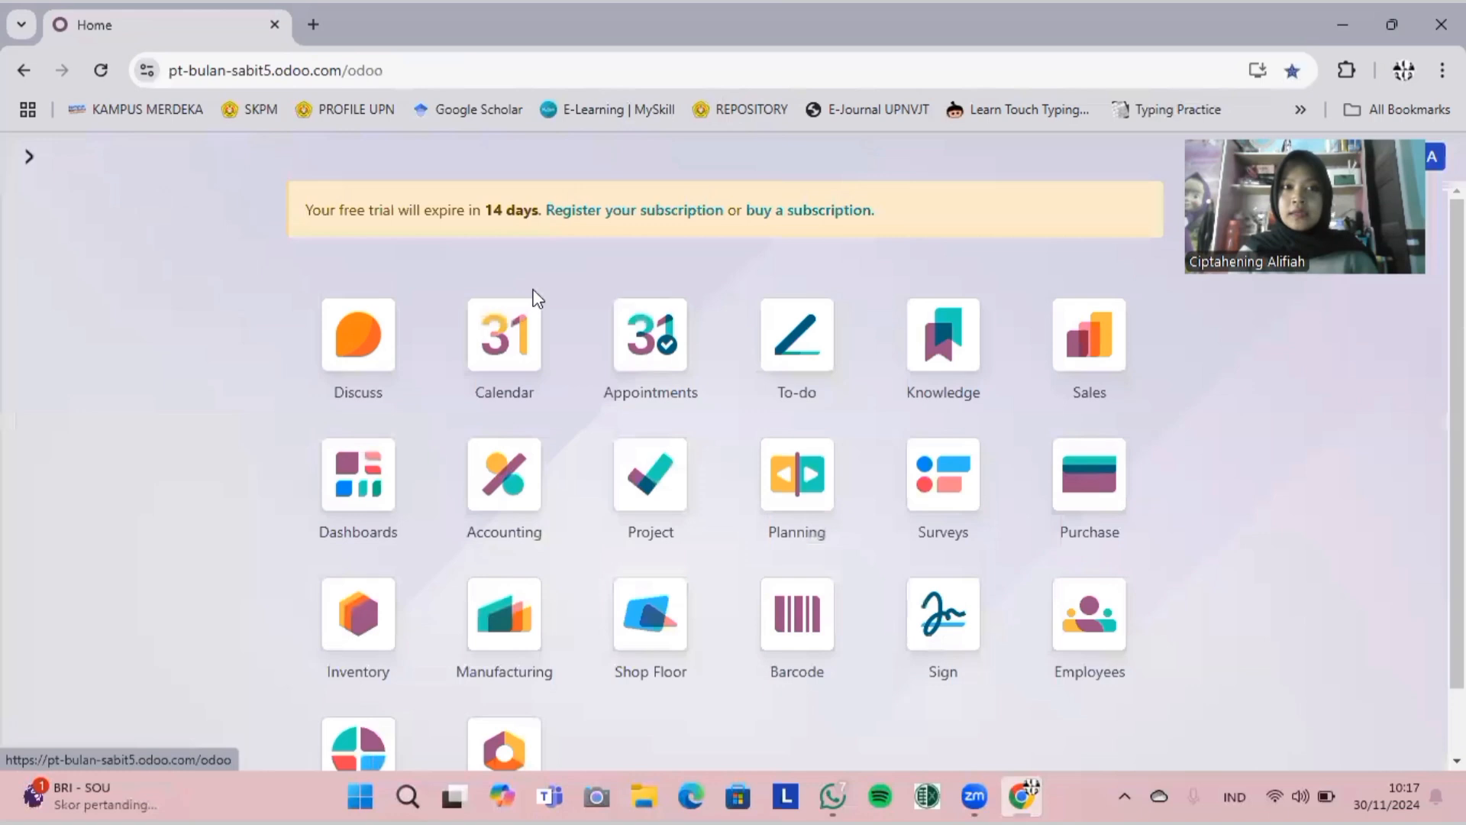
{"action": "left_click", "coordinate": [1075, 502]}
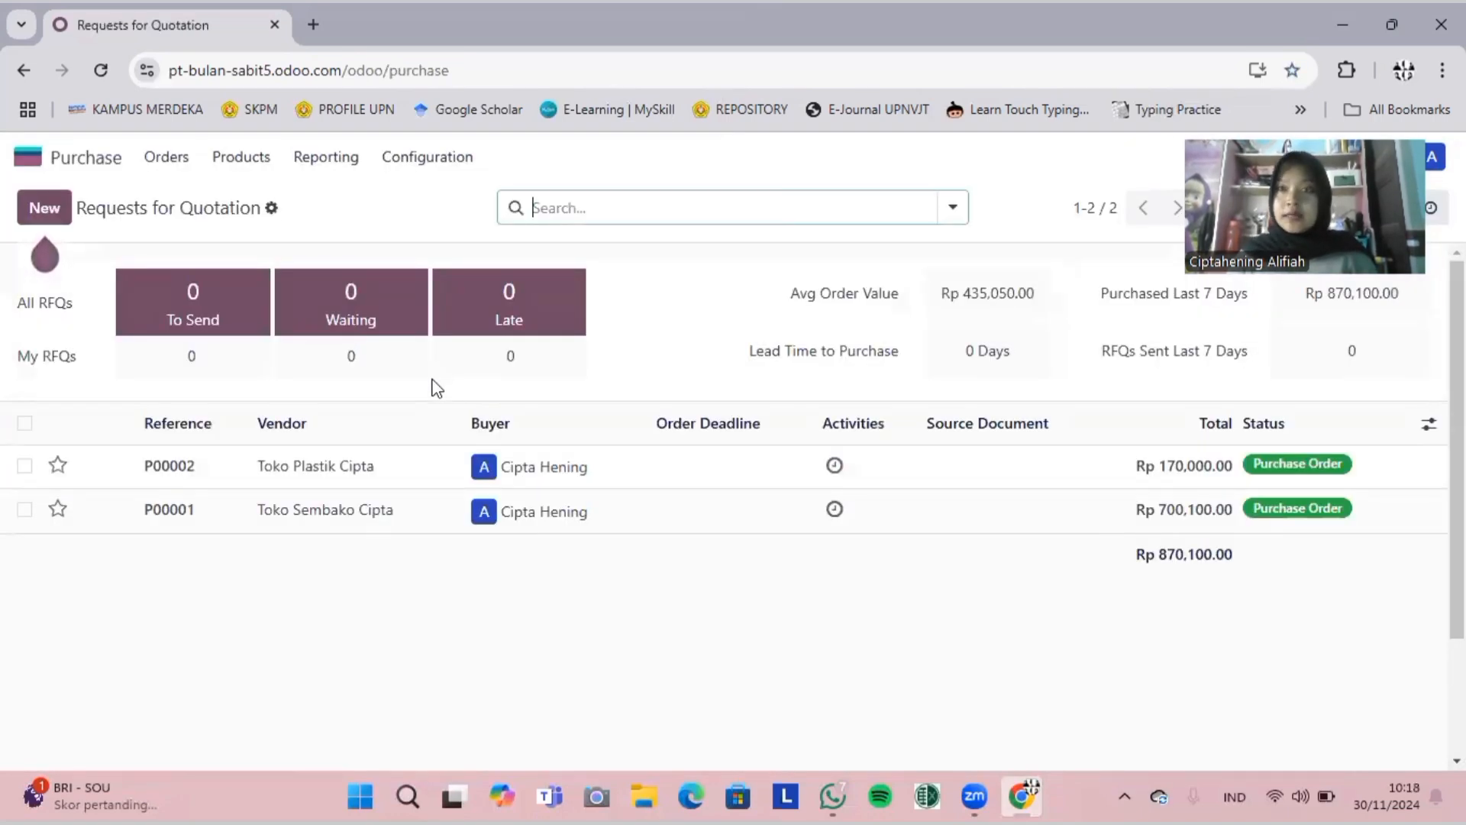
{"action": "left_click", "coordinate": [46, 206]}
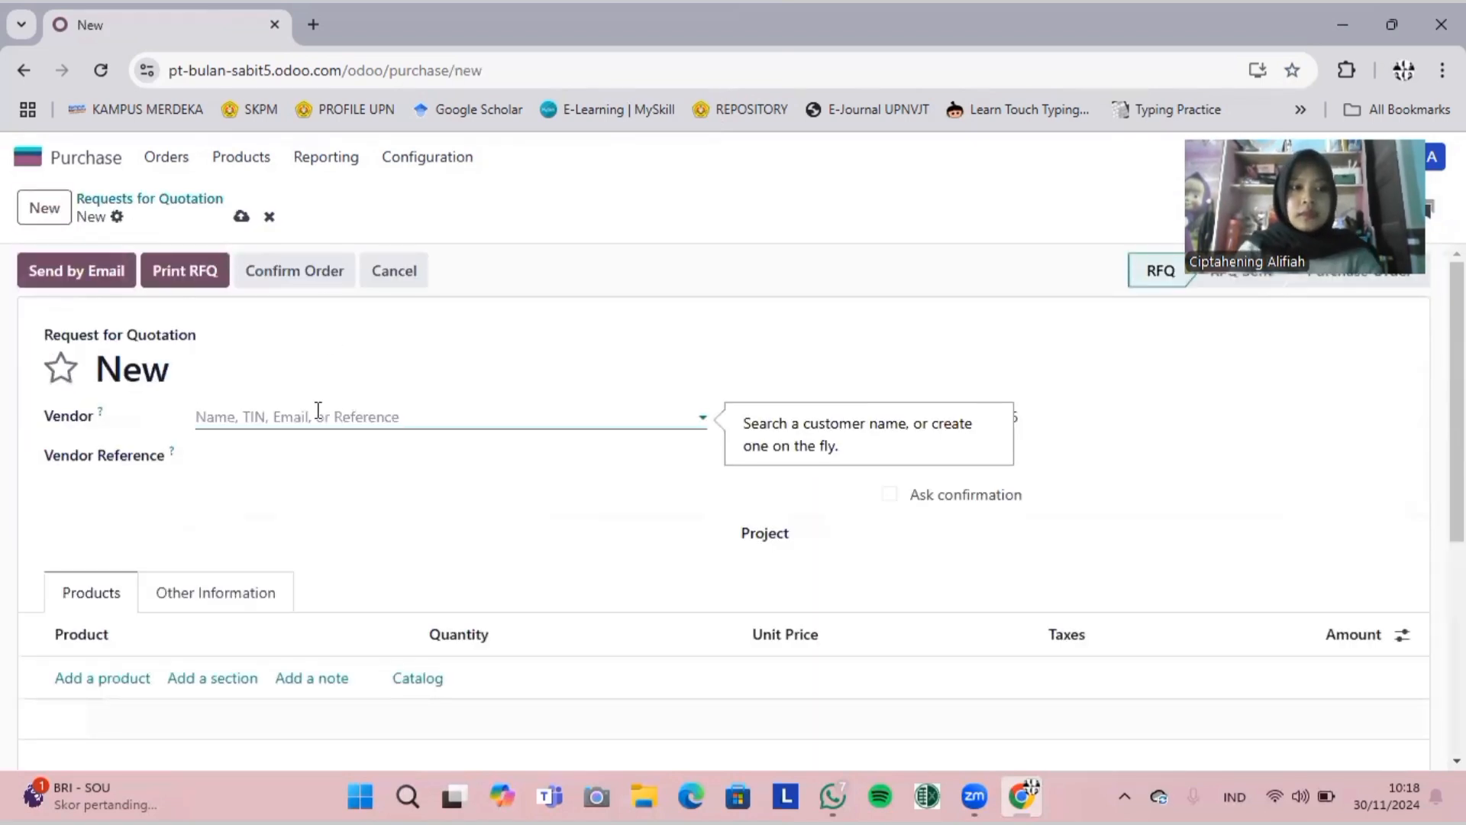
{"action": "type", "text": "Toko Bu"}
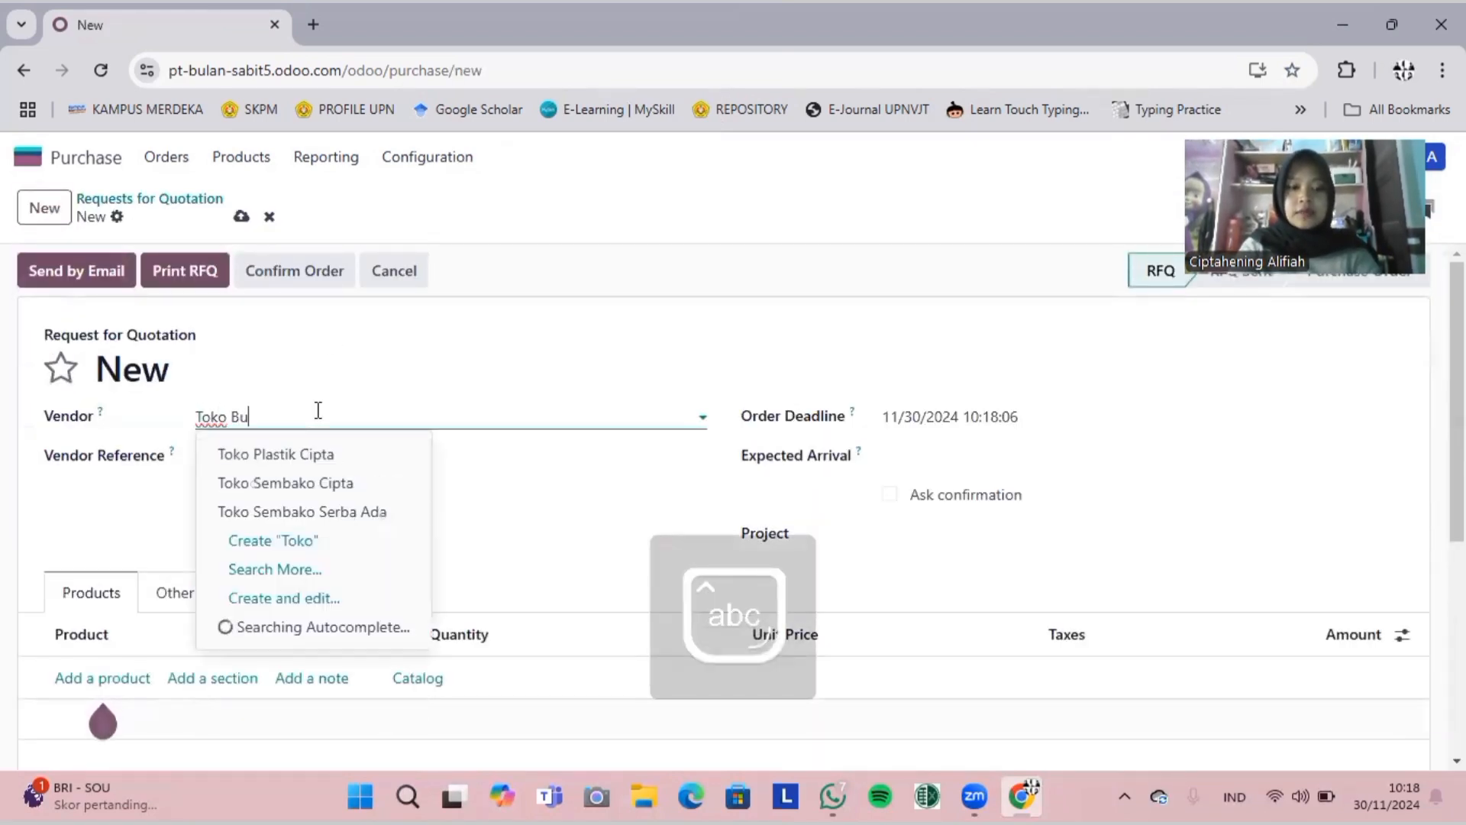
{"action": "type", "text": "ah"}
{"action": "left_click", "coordinate": [307, 458]}
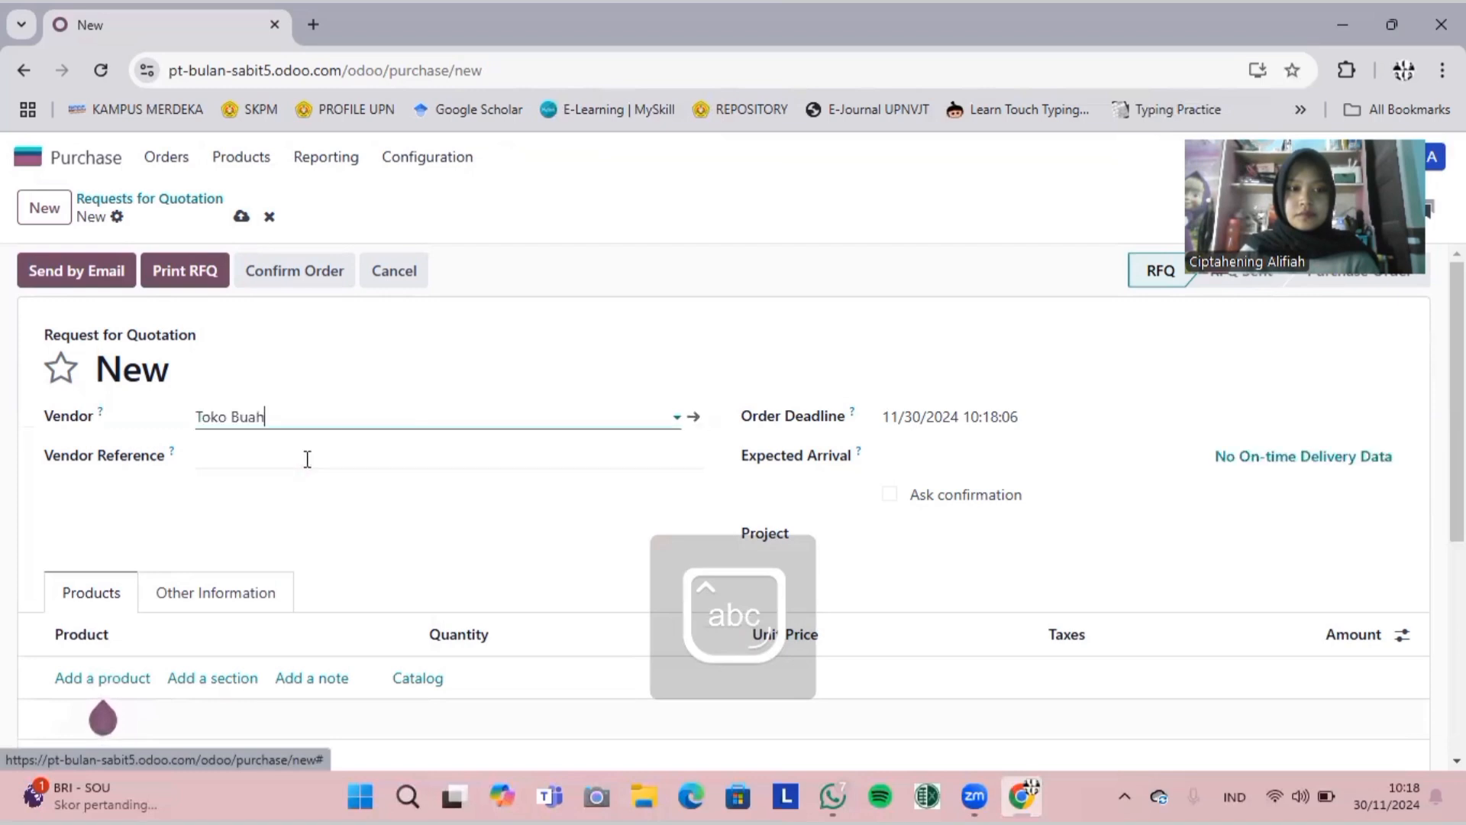
Step: Add Buah Avocado and Buah Mangga as product lines on the Toko Buah request for quotation
{"action": "scroll", "coordinate": [216, 589], "scroll_direction": "down", "scroll_amount": 2}
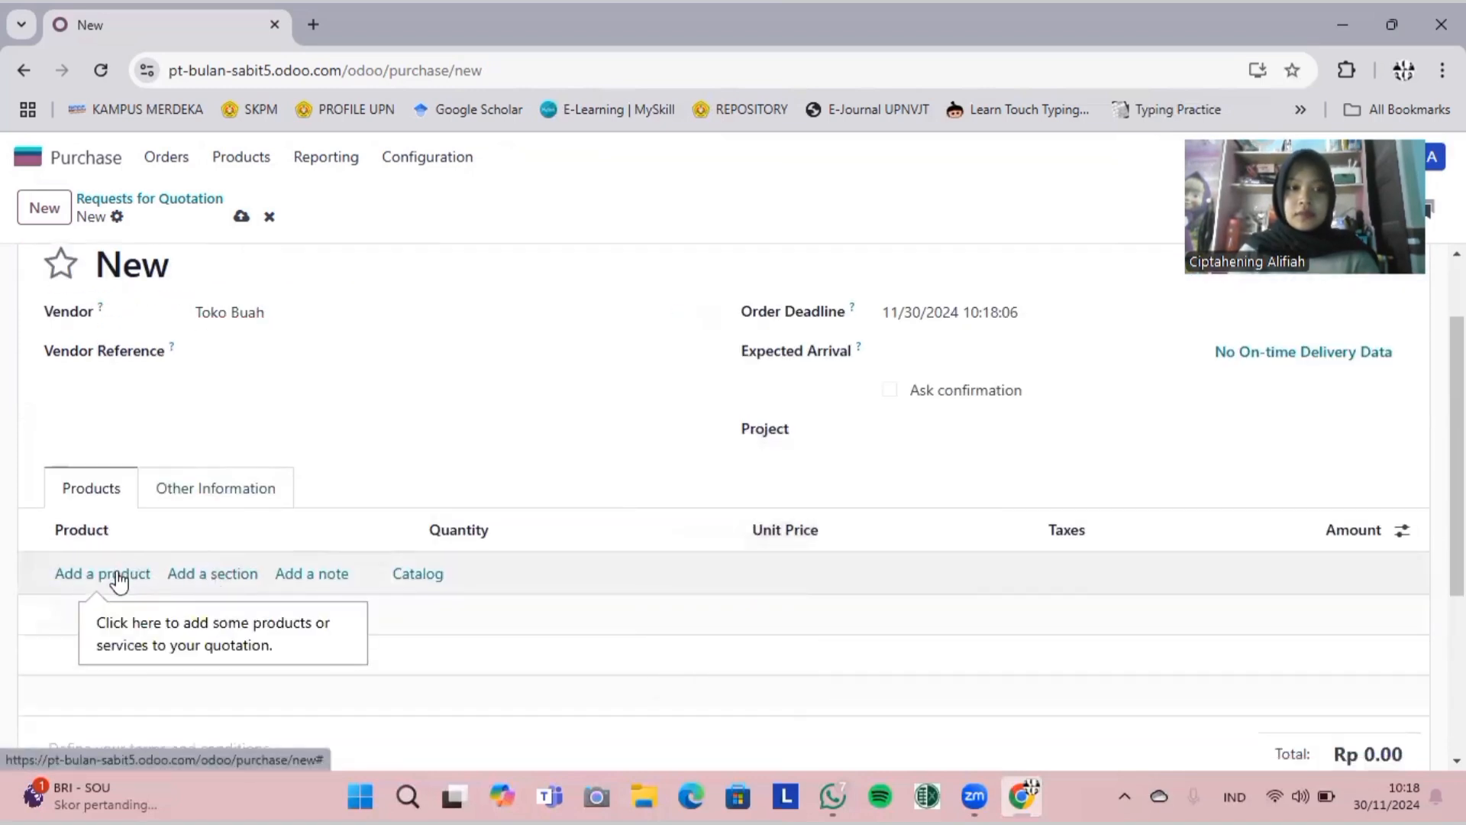
{"action": "left_click", "coordinate": [118, 576]}
{"action": "type", "text": "buah"}
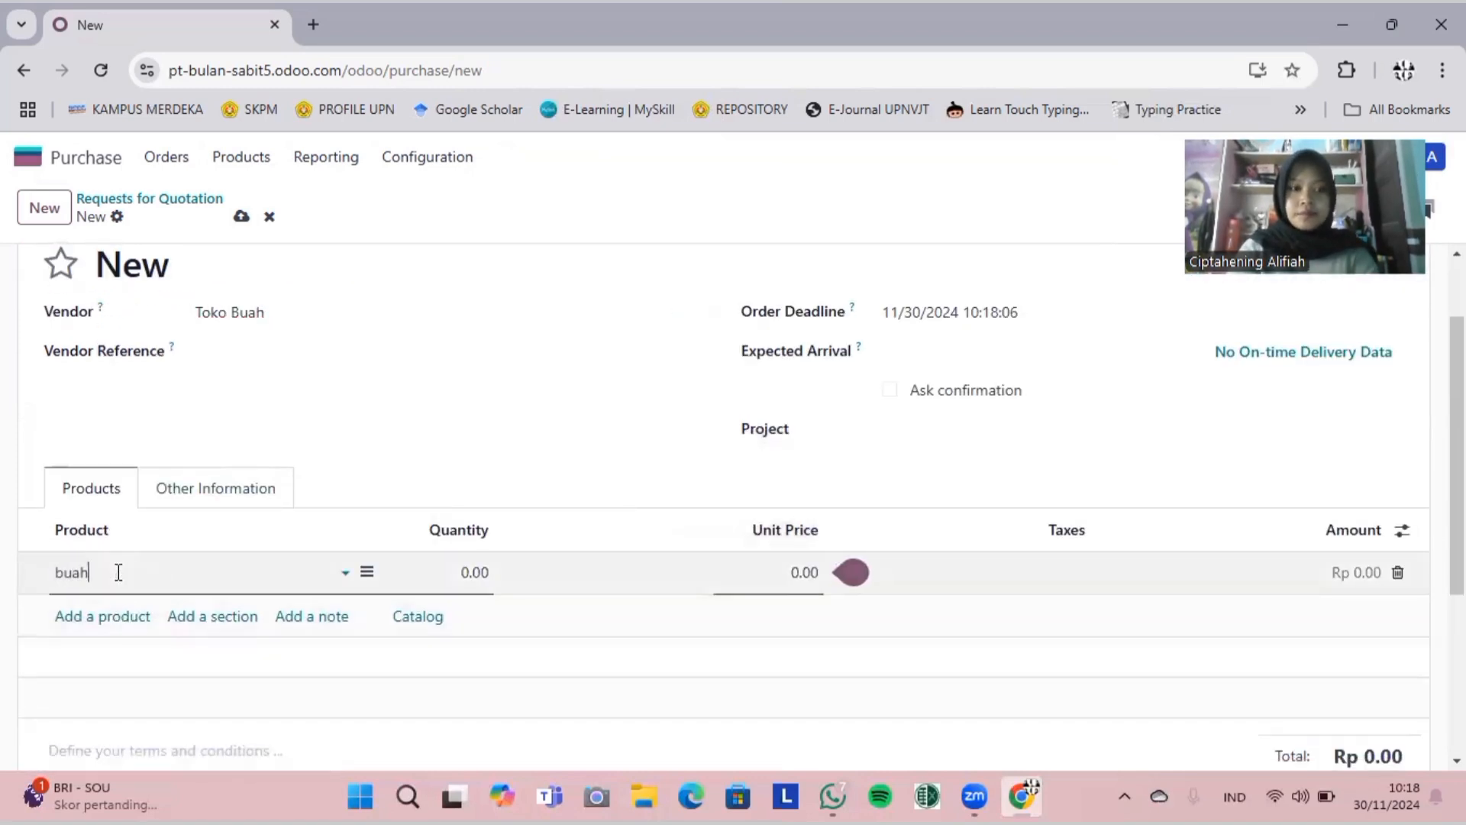
{"action": "left_click", "coordinate": [137, 334]}
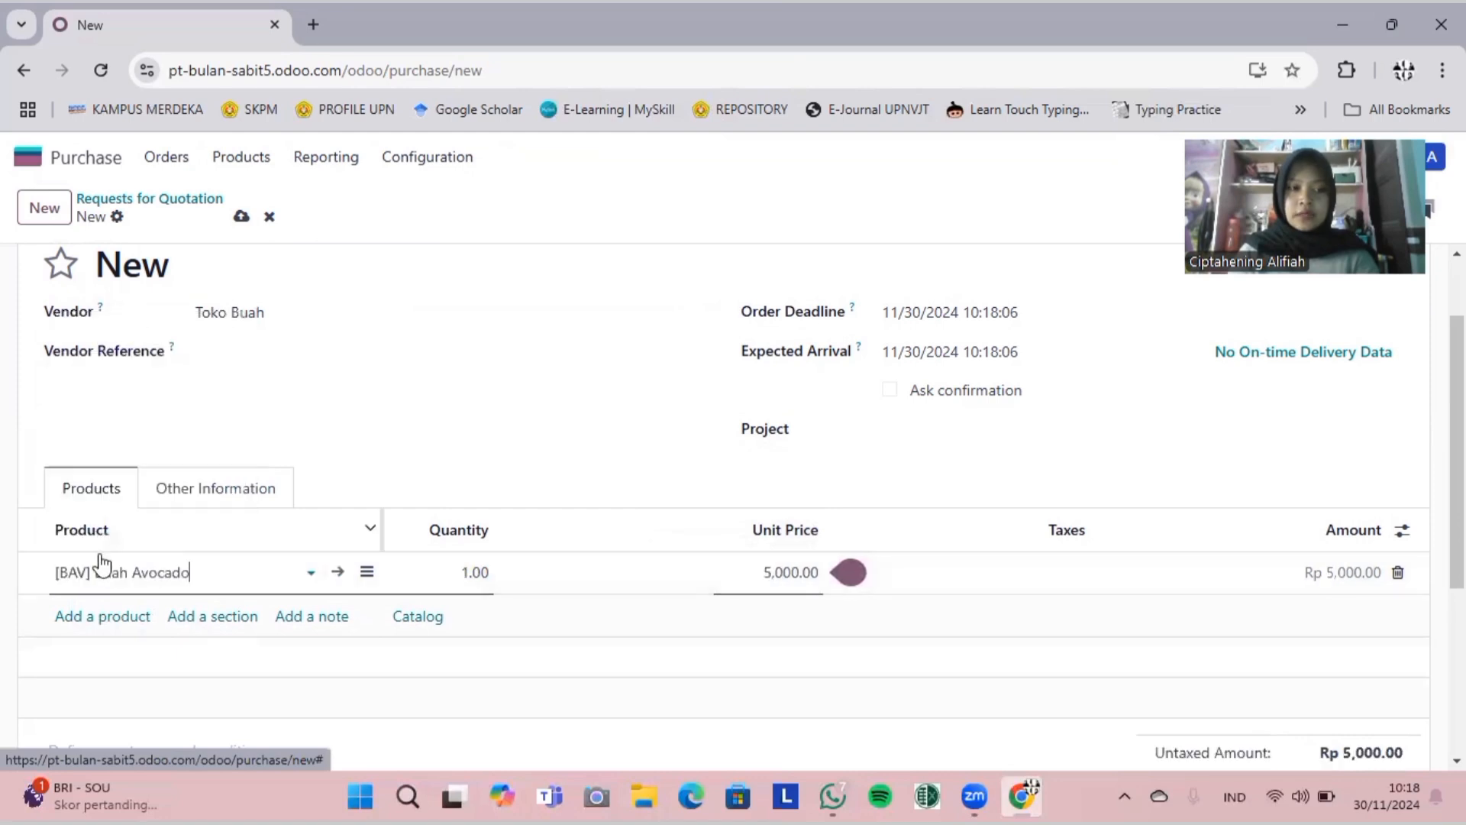
{"action": "left_click", "coordinate": [107, 617]}
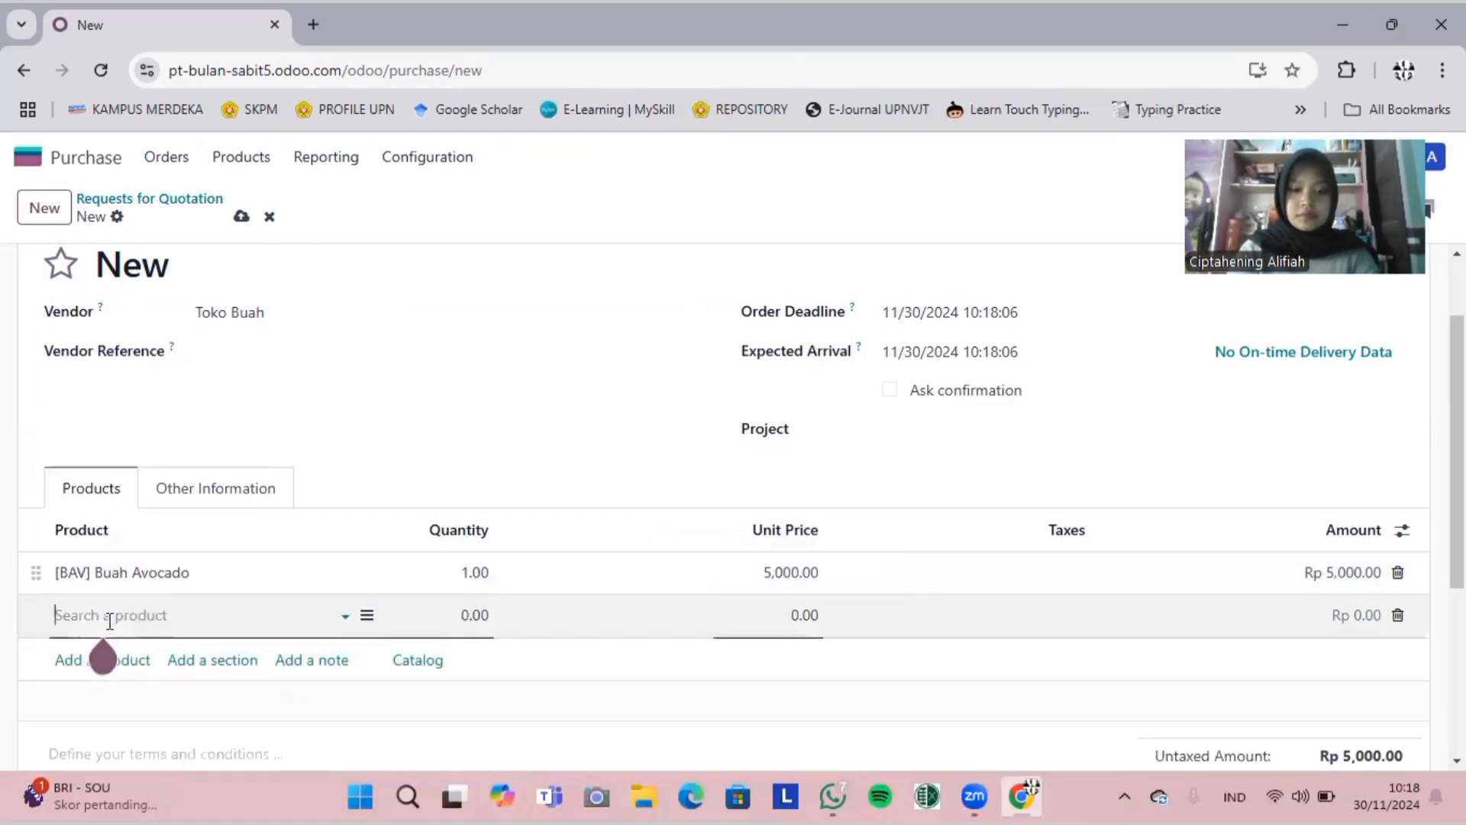
{"action": "type", "text": "buah"}
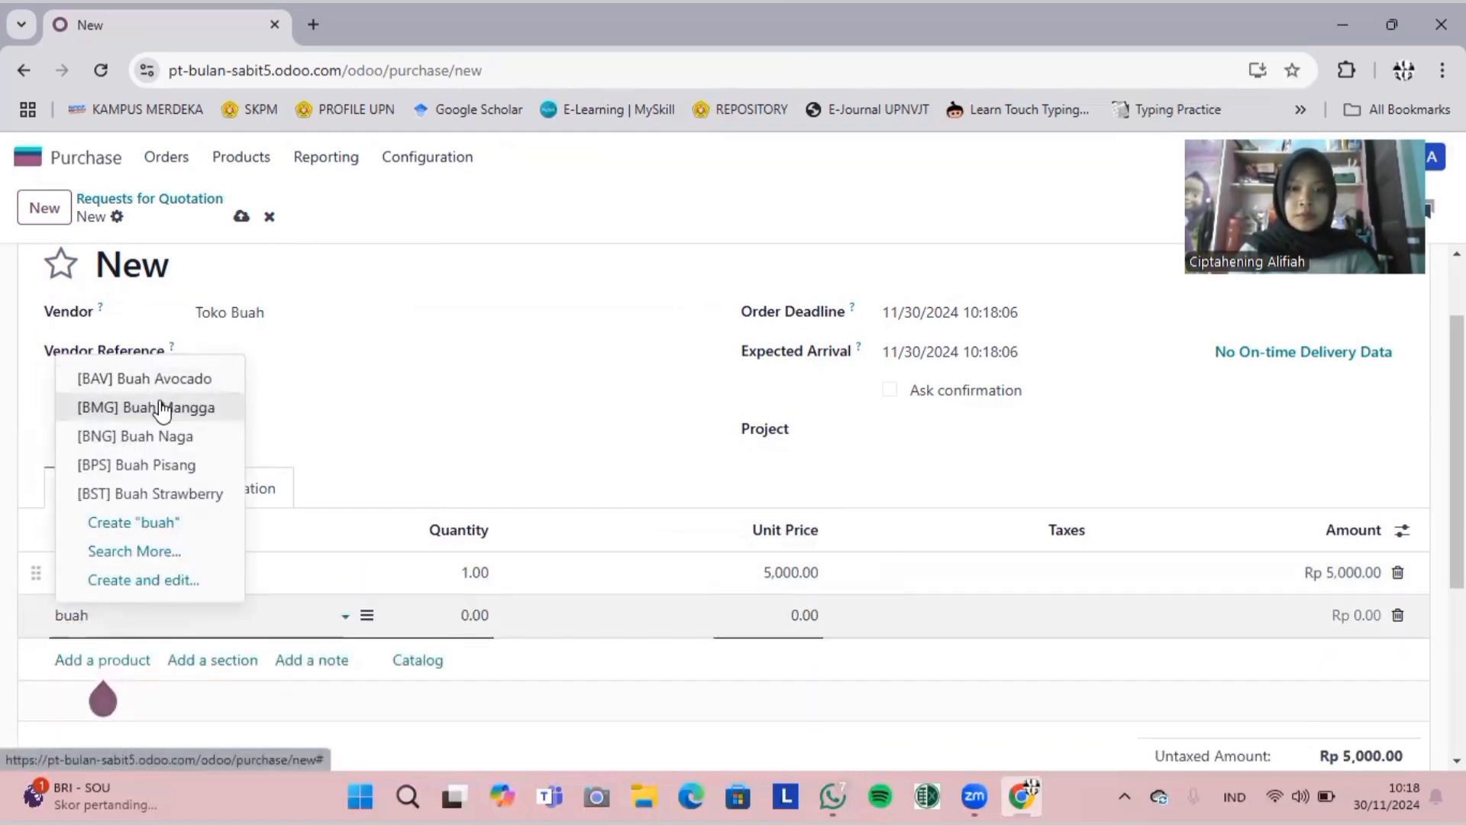
{"action": "left_click", "coordinate": [160, 407]}
Step: Add Buah Naga, Buah Pisang and Buah Strawberry as further product lines on the request for quotation
{"action": "left_click", "coordinate": [124, 661]}
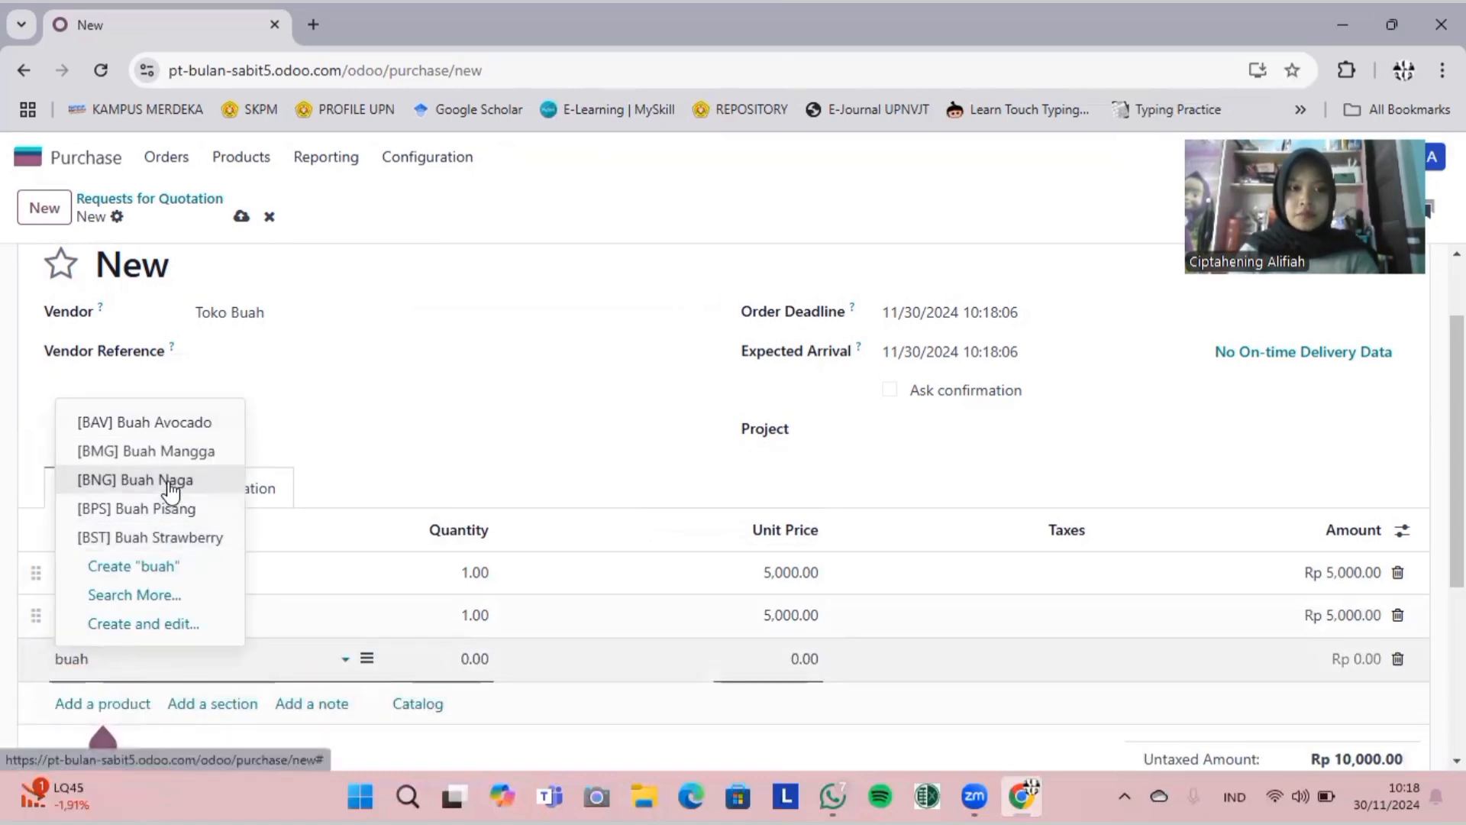
{"action": "left_click", "coordinate": [170, 488]}
{"action": "left_click", "coordinate": [94, 706]}
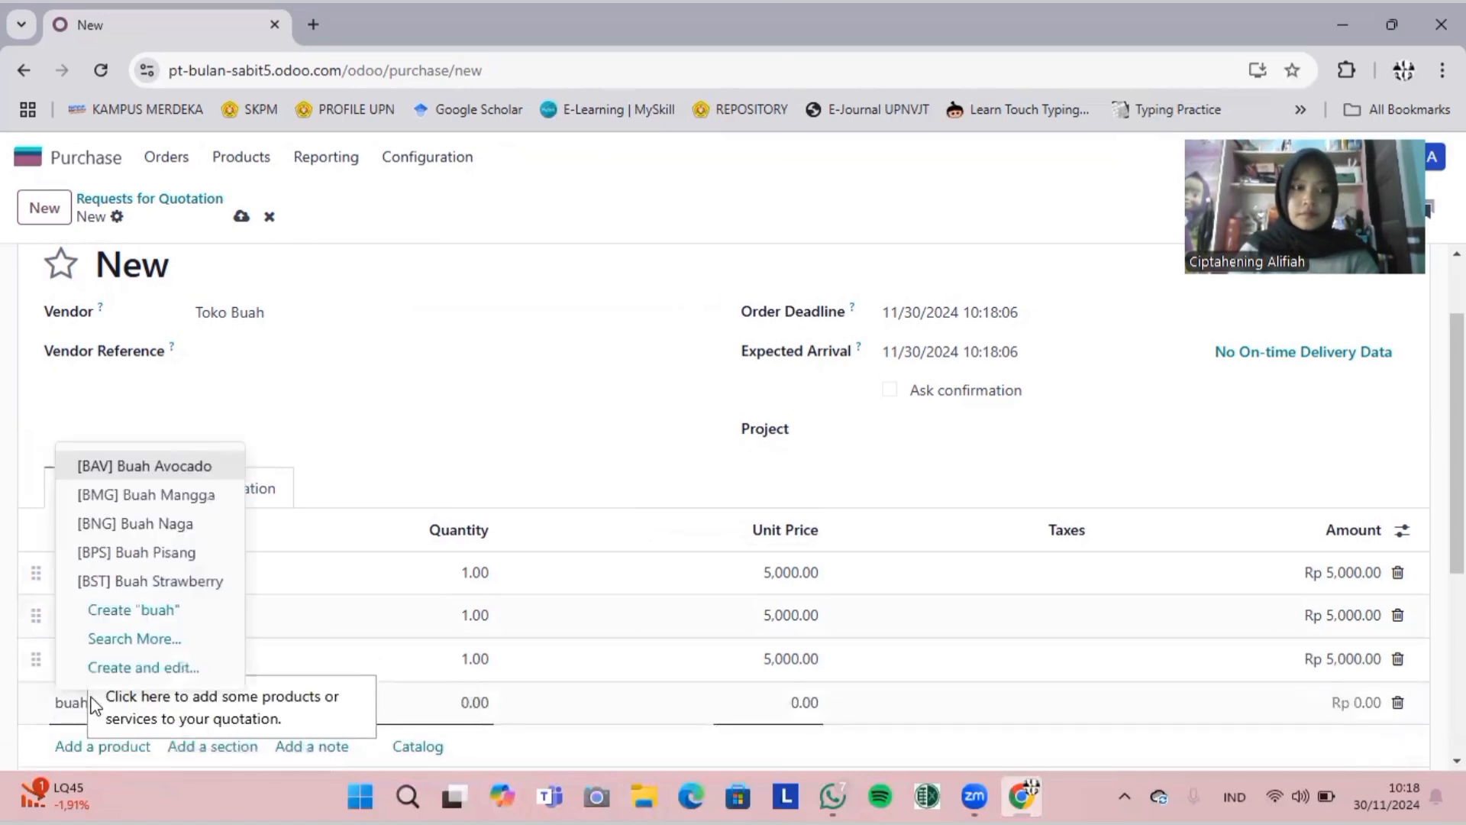
{"action": "left_click", "coordinate": [151, 563]}
{"action": "scroll", "coordinate": [150, 563], "scroll_direction": "down", "scroll_amount": 2}
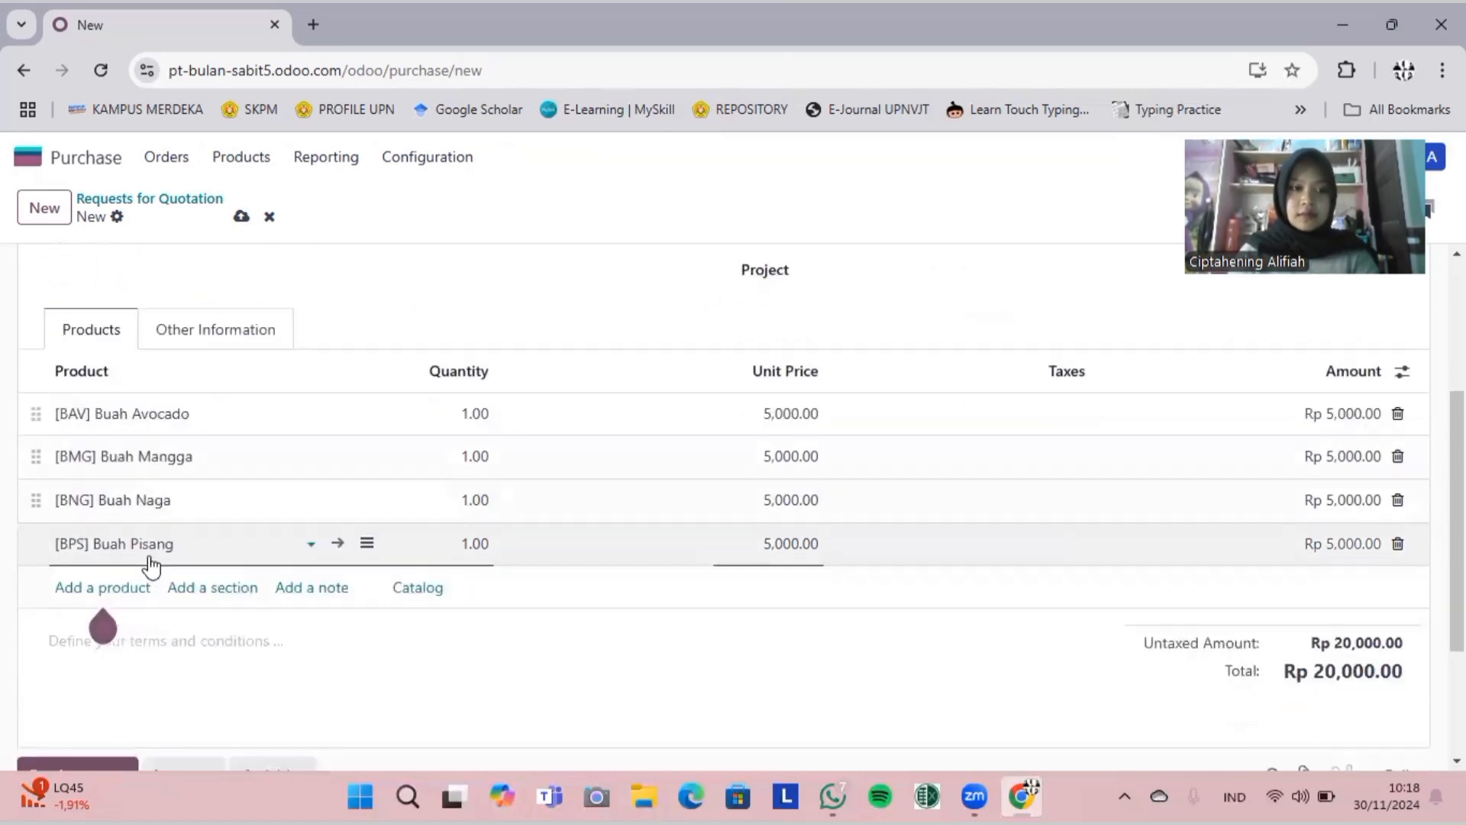
{"action": "left_click", "coordinate": [129, 589]}
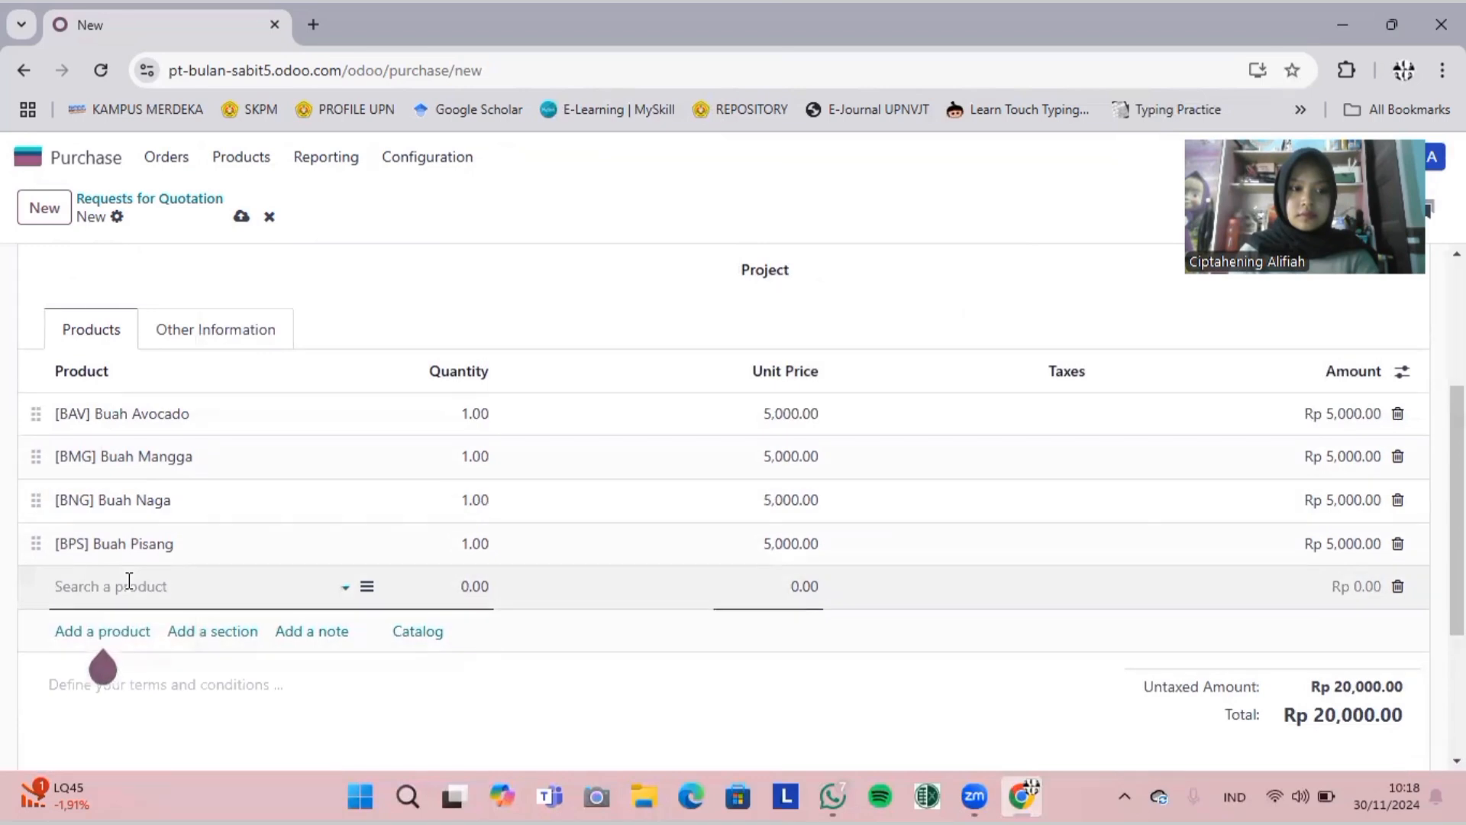
{"action": "type", "text": "buah"}
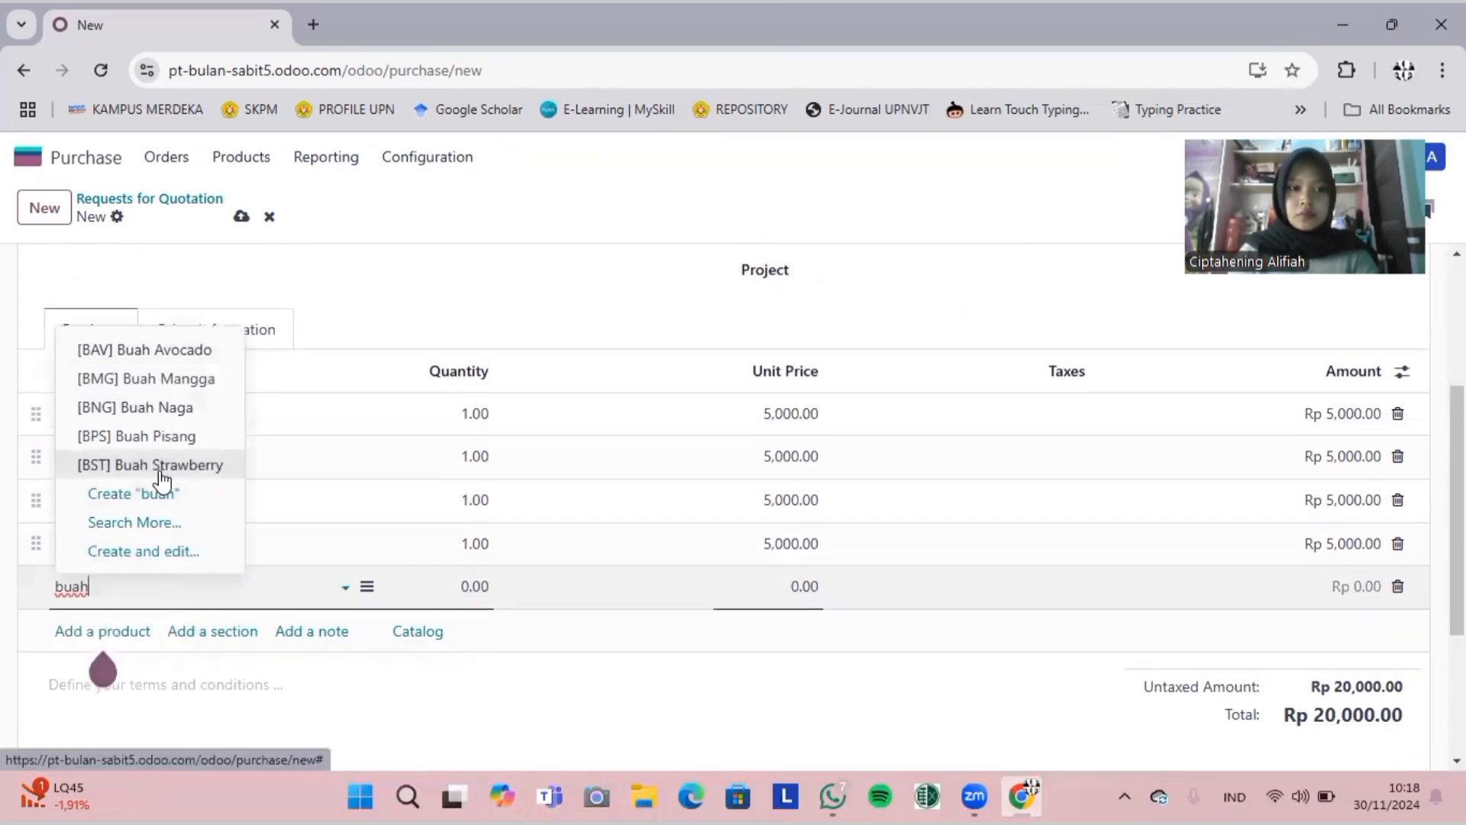
{"action": "left_click", "coordinate": [161, 469]}
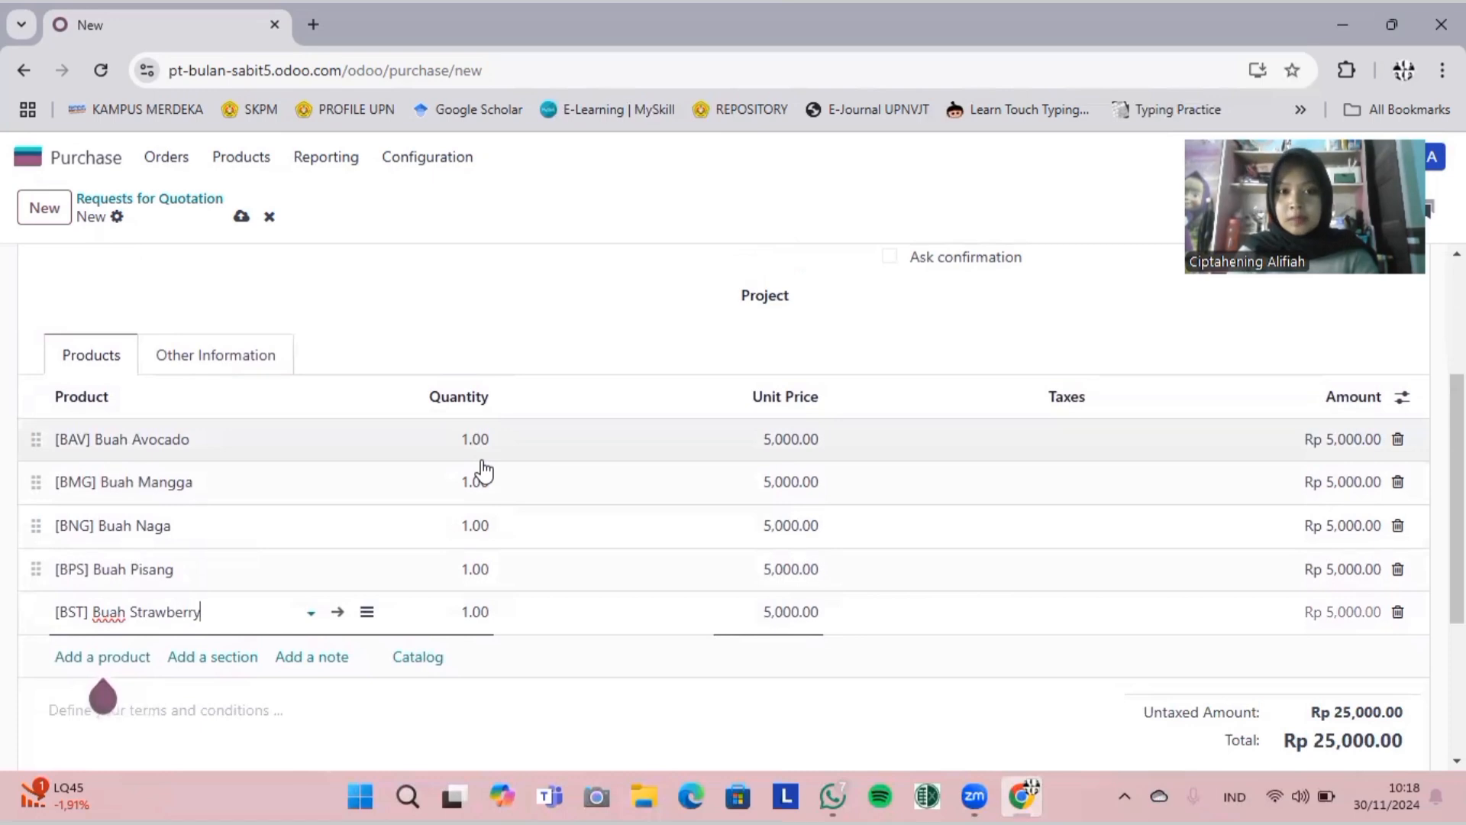
Step: Set the quantity of all five fruit lines, from Buah Avocado to Buah Strawberry, to 100
{"action": "left_click", "coordinate": [487, 443]}
{"action": "key", "text": "BackSpace"}
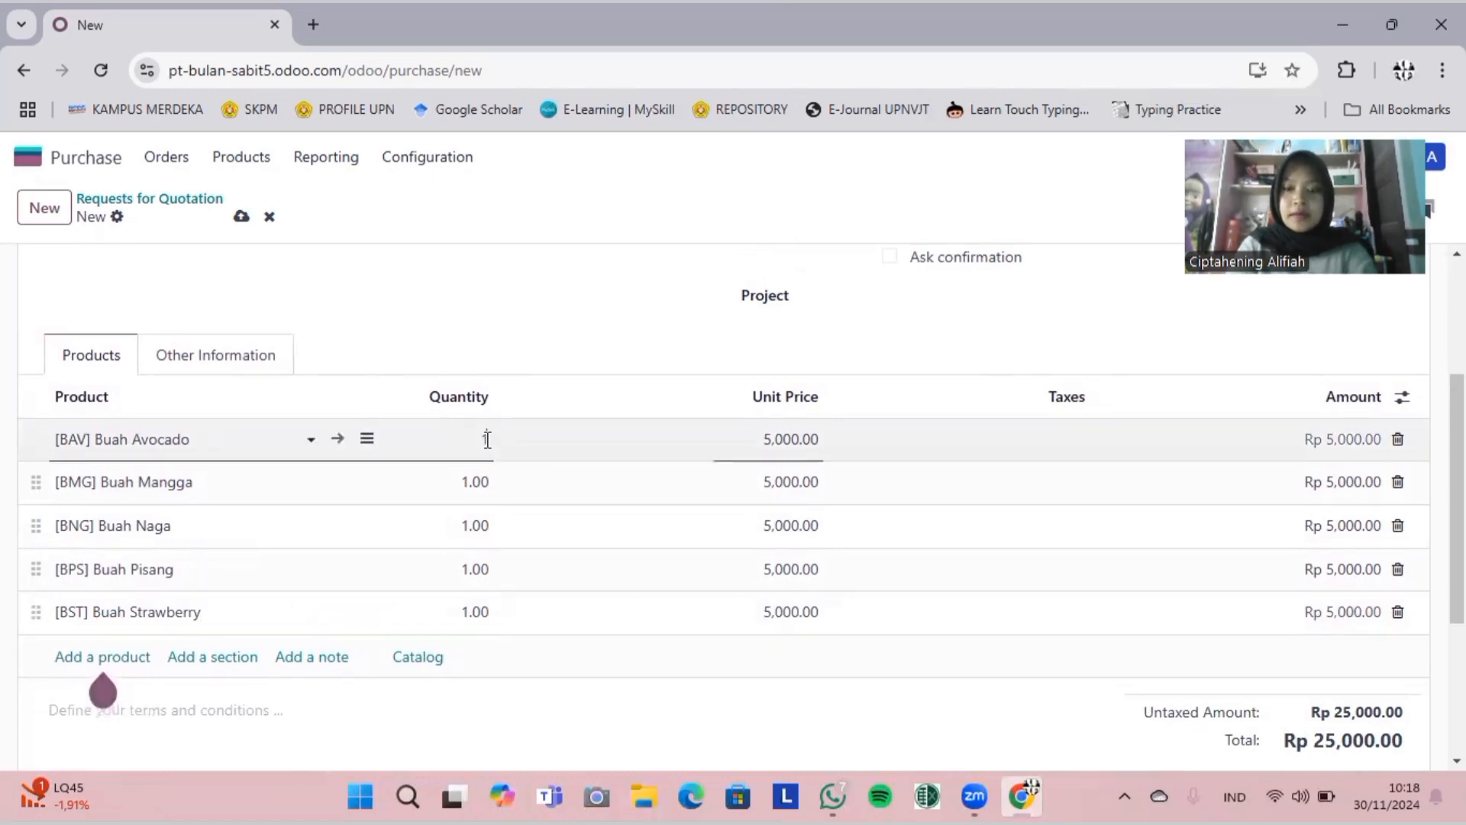
{"action": "left_click", "coordinate": [487, 478]}
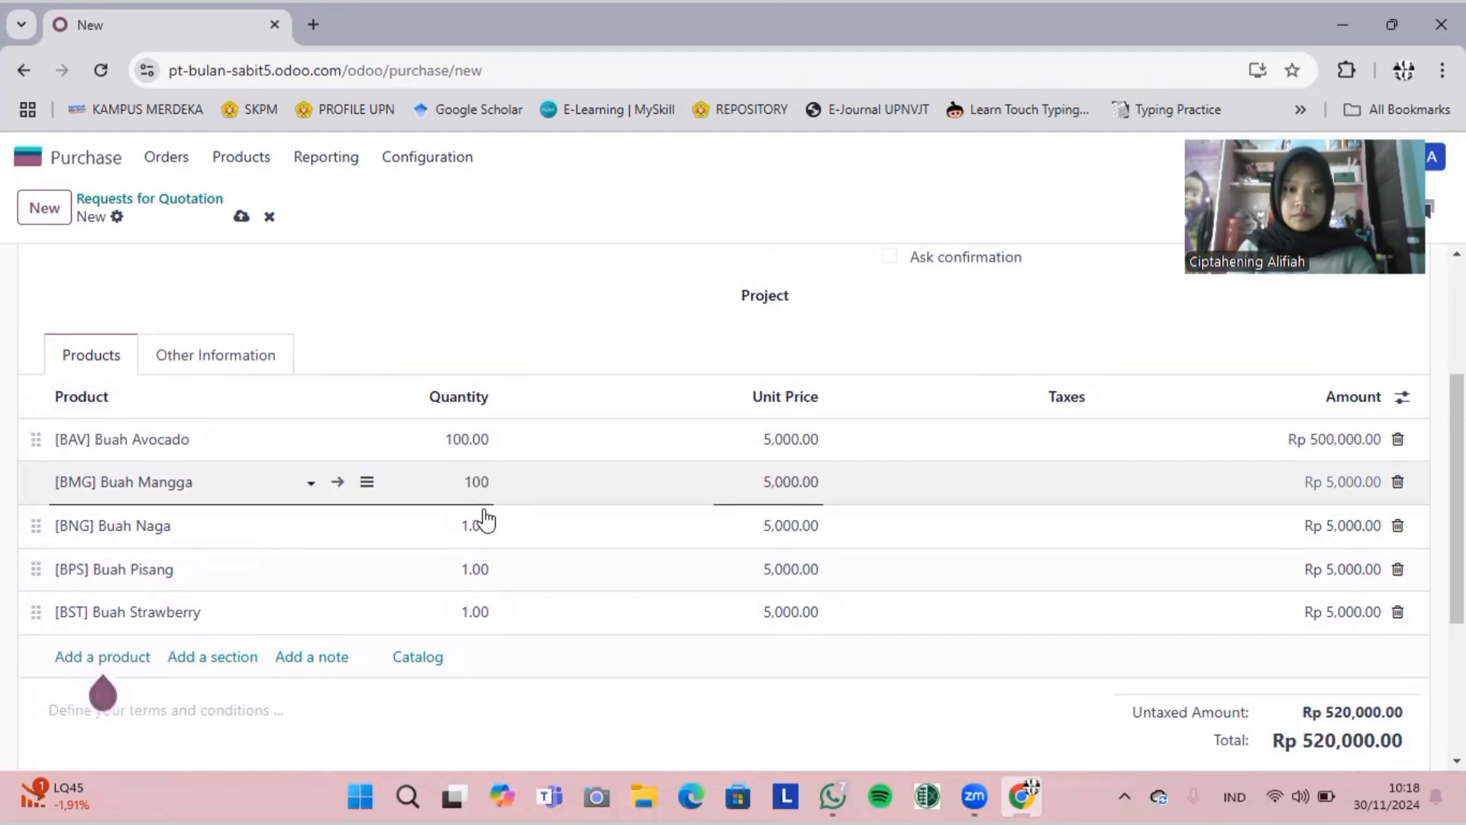
{"action": "left_click", "coordinate": [486, 522]}
{"action": "key", "text": "BackSpace"}
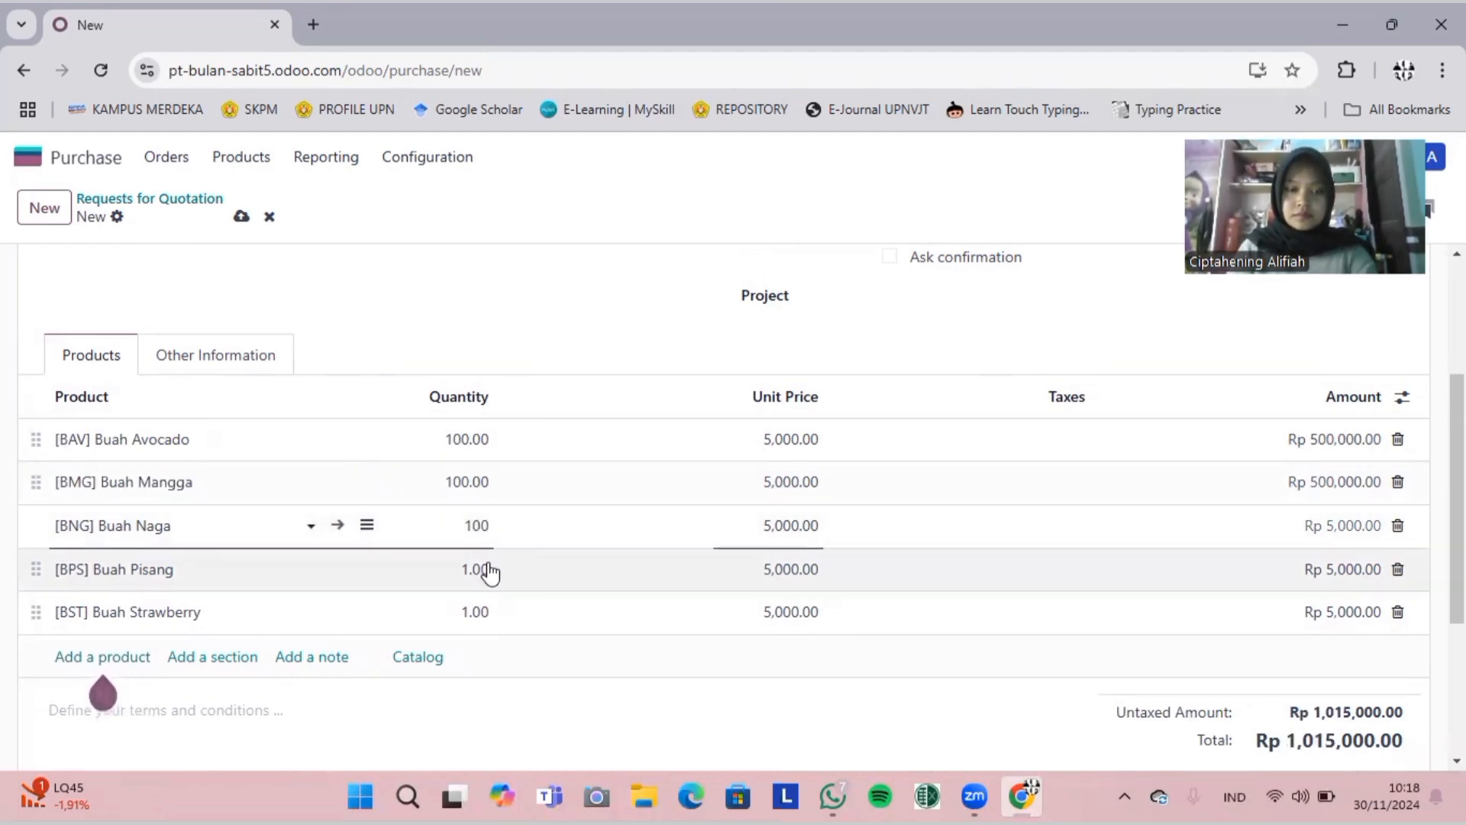
{"action": "left_click", "coordinate": [487, 568]}
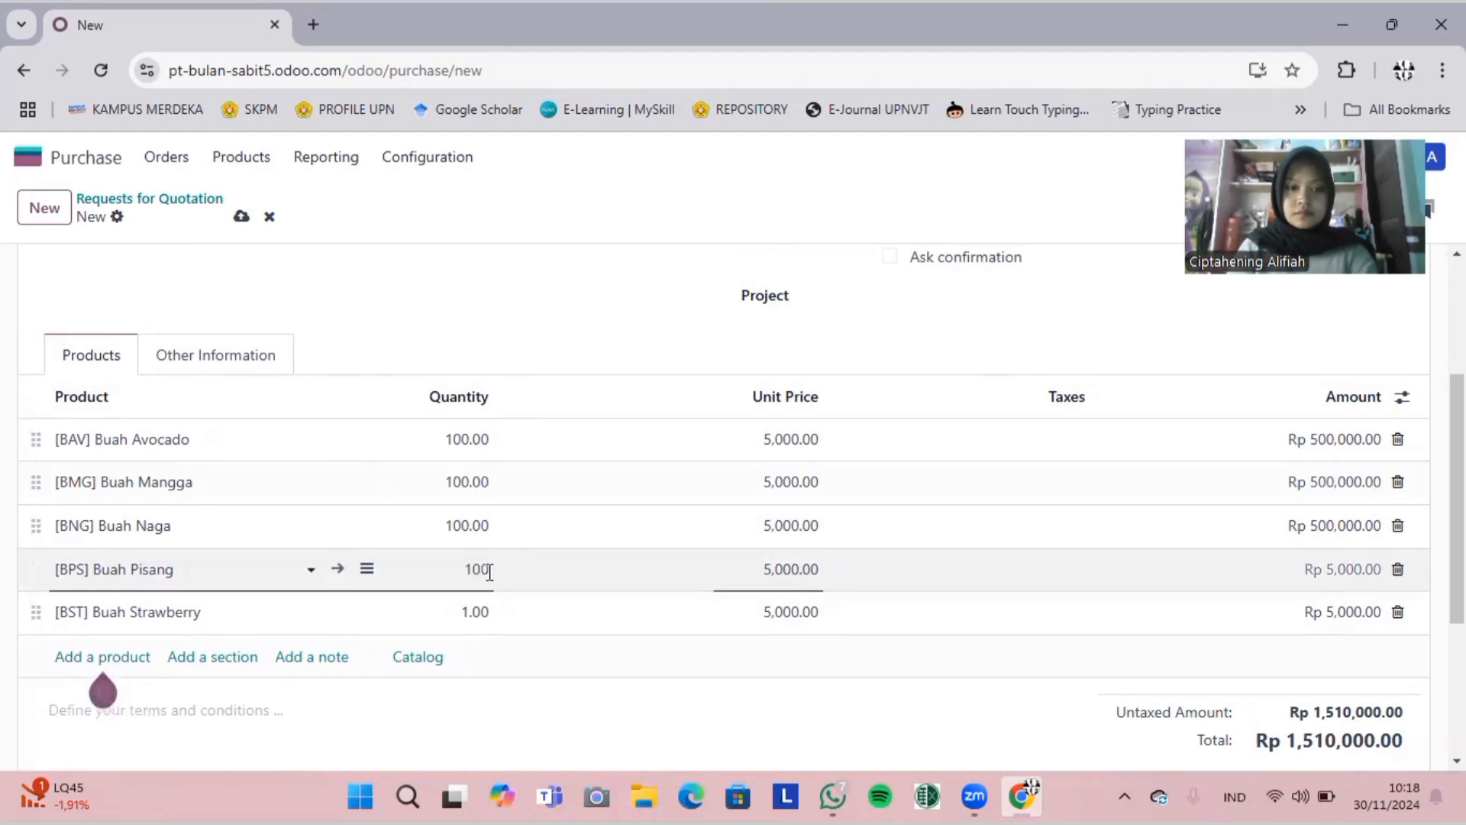
{"action": "left_click", "coordinate": [487, 615]}
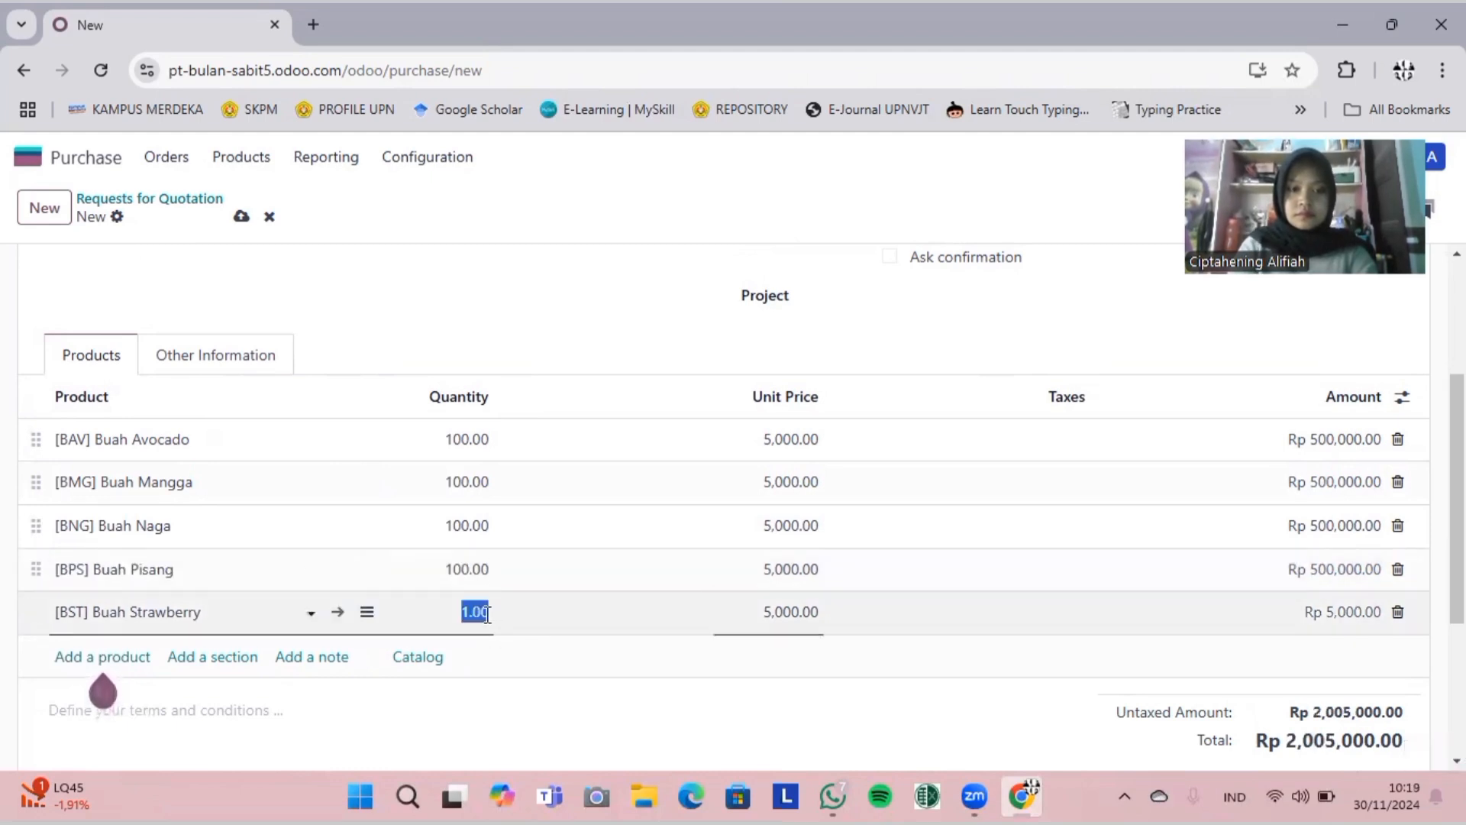
{"action": "type", "text": "100"}
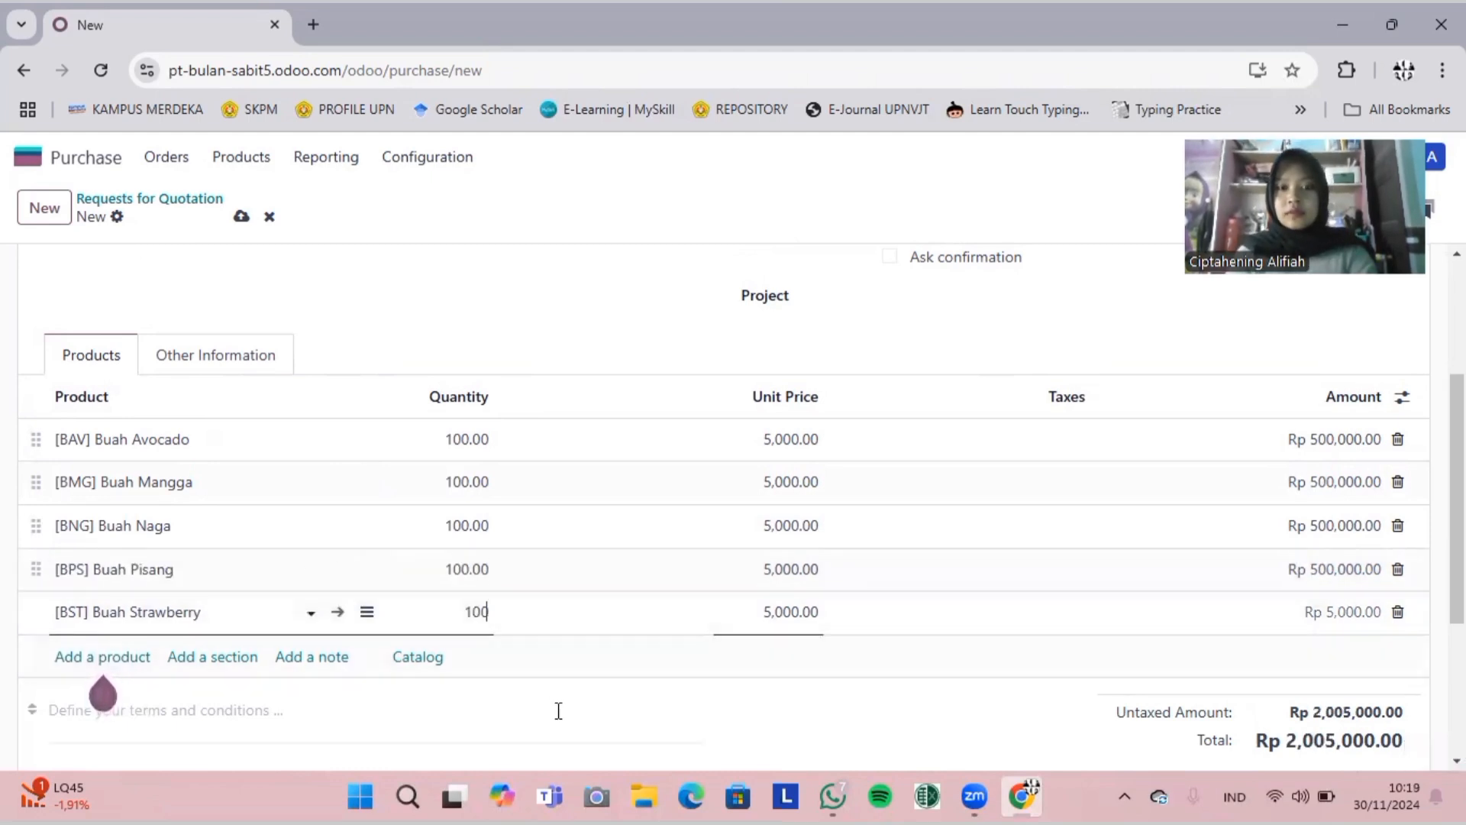
{"action": "left_click", "coordinate": [556, 710]}
Step: Review the request's header fields, fruit lines and total amount
{"action": "scroll", "coordinate": [561, 719], "scroll_direction": "down", "scroll_amount": 2}
{"action": "scroll", "coordinate": [695, 481], "scroll_direction": "up", "scroll_amount": 3}
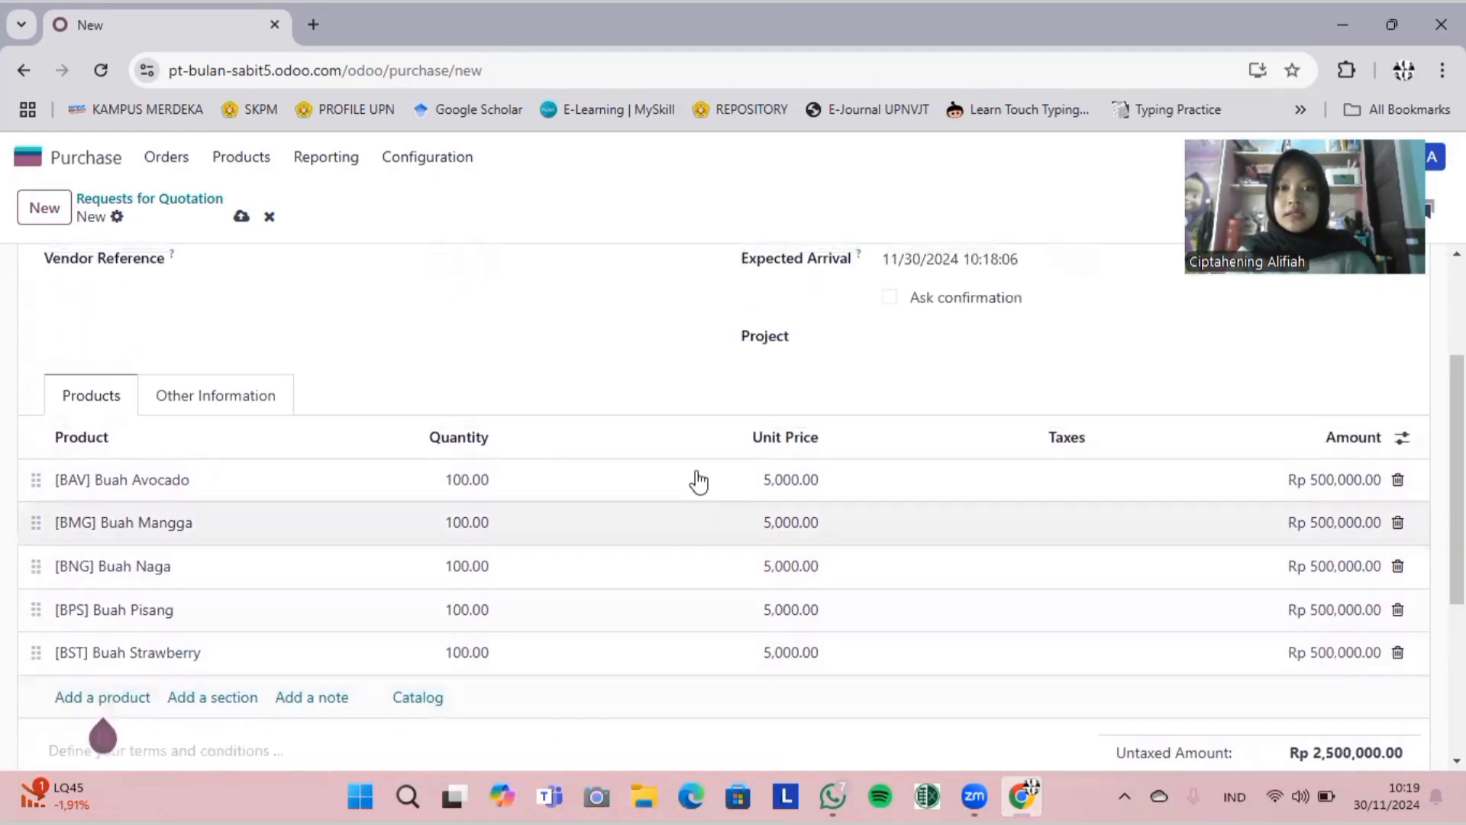
{"action": "left_click", "coordinate": [899, 343]}
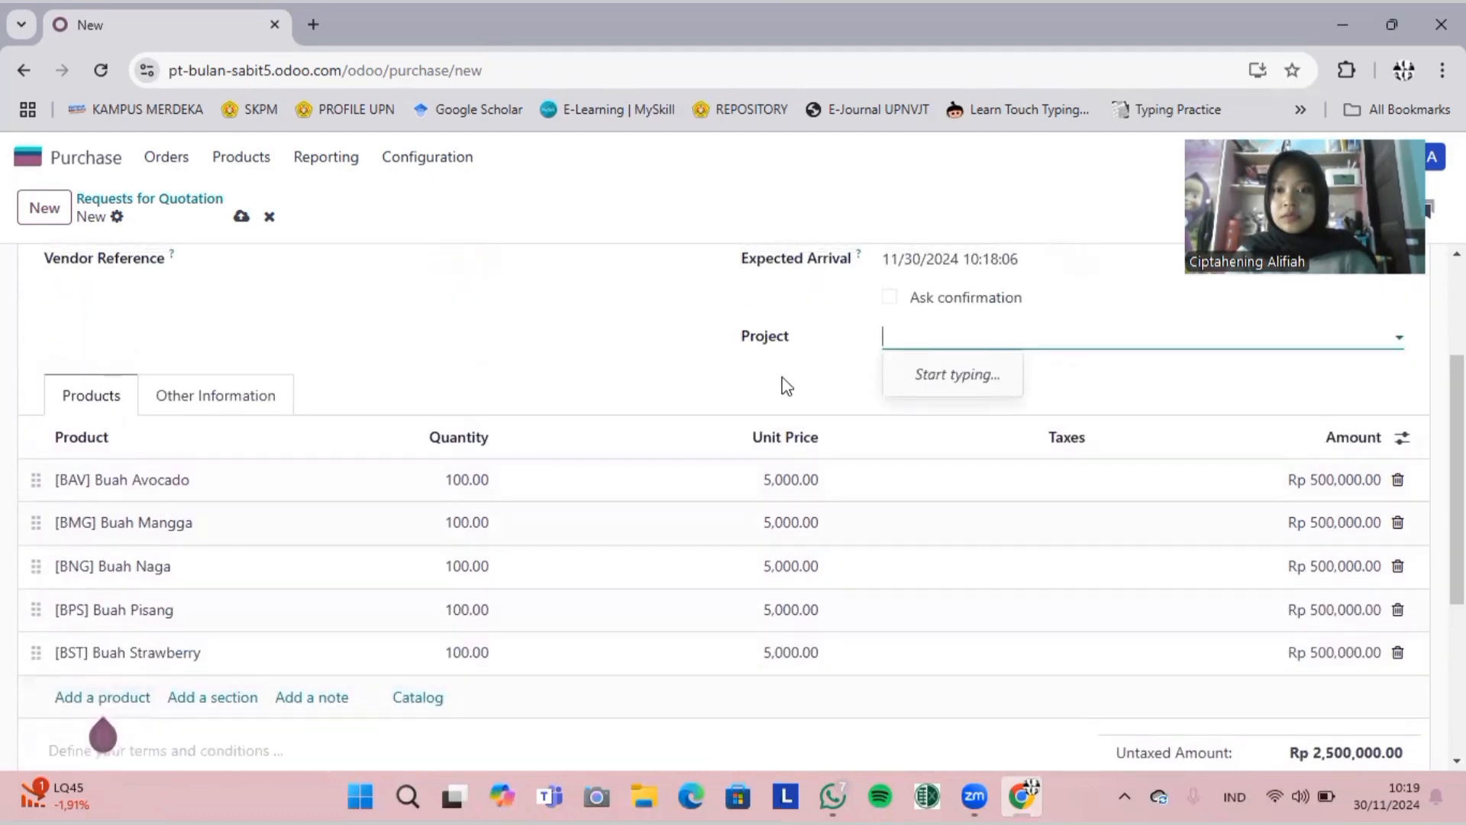
{"action": "scroll", "coordinate": [781, 383], "scroll_direction": "down", "scroll_amount": 3}
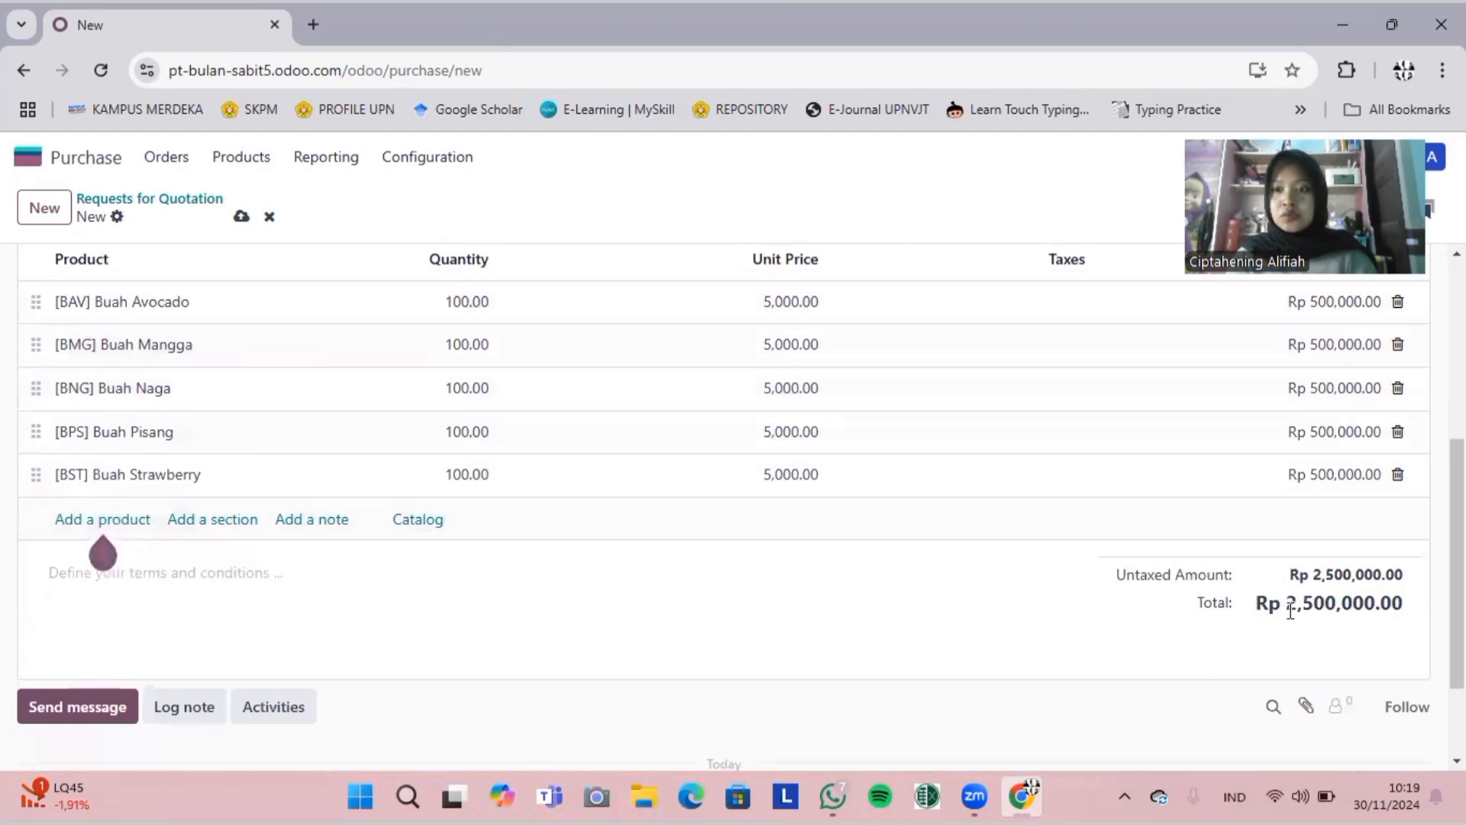
Step: Try to change the vendor of the request for quotation to Toko Buah Cipta
{"action": "scroll", "coordinate": [1058, 534], "scroll_direction": "up", "scroll_amount": 5}
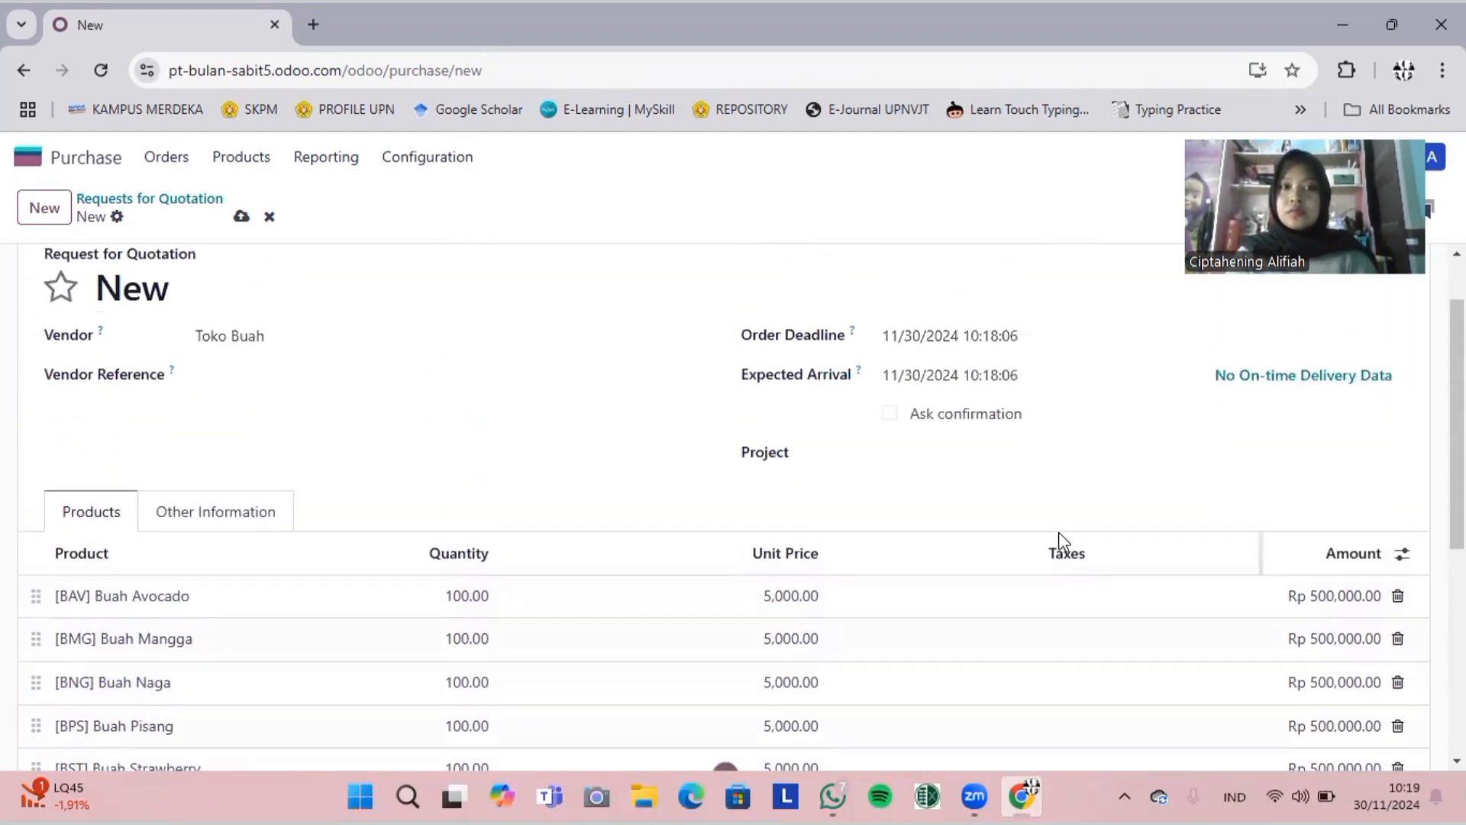
{"action": "scroll", "coordinate": [663, 504], "scroll_direction": "up", "scroll_amount": 1}
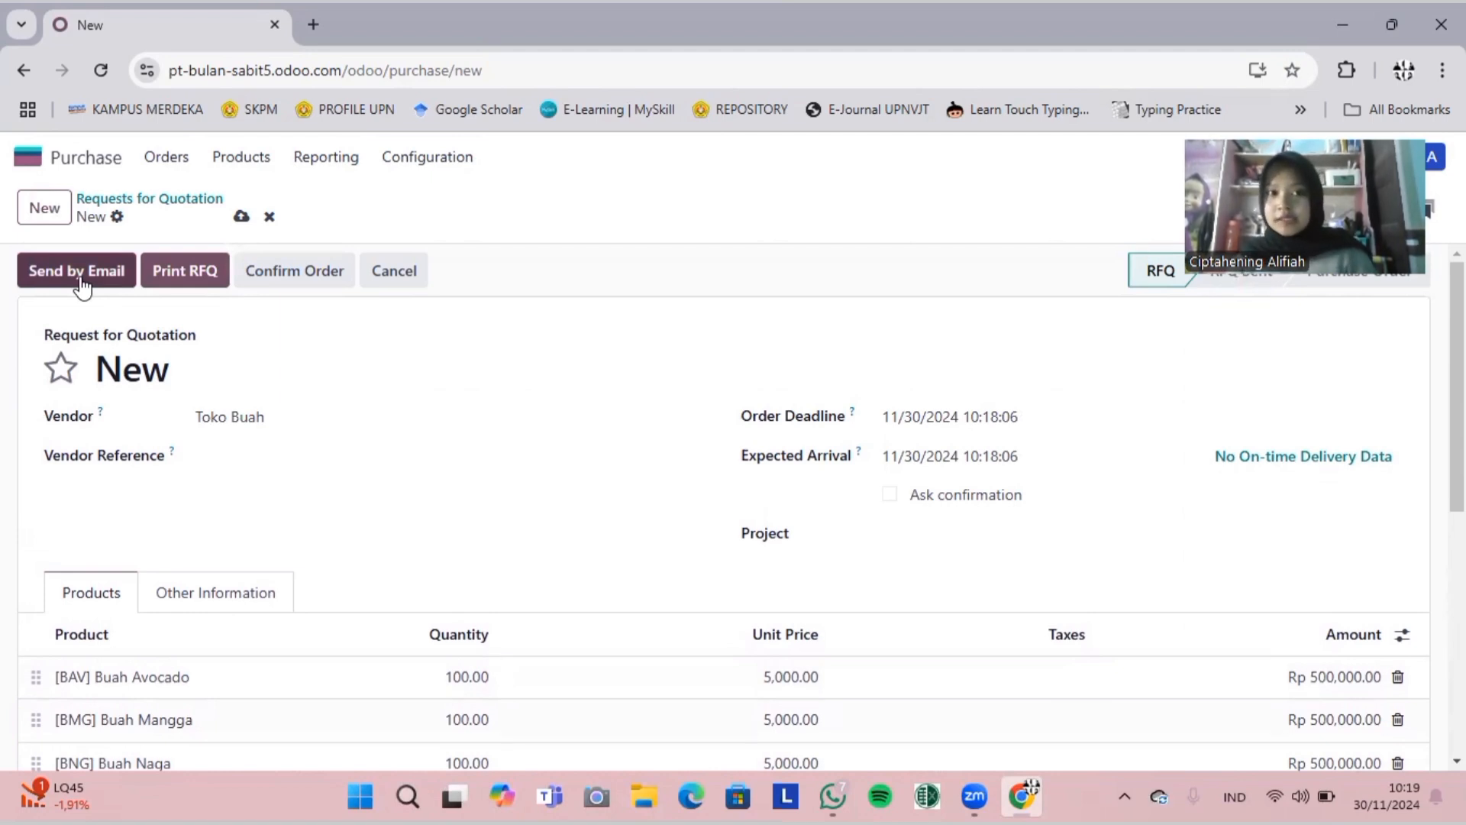
{"action": "left_click", "coordinate": [313, 414]}
{"action": "key", "text": "BackSpace"}
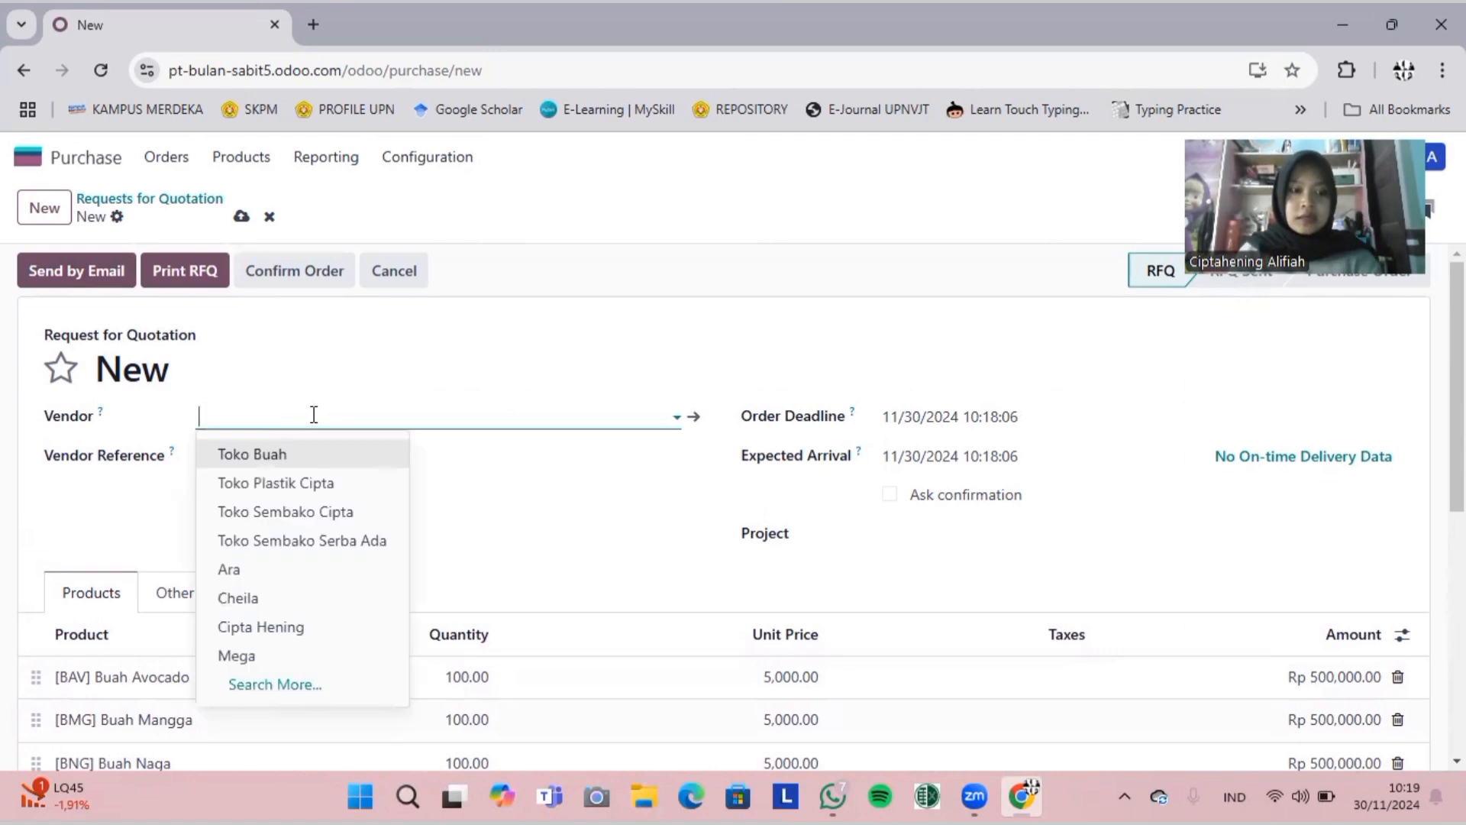
{"action": "type", "text": "Toko Buah"}
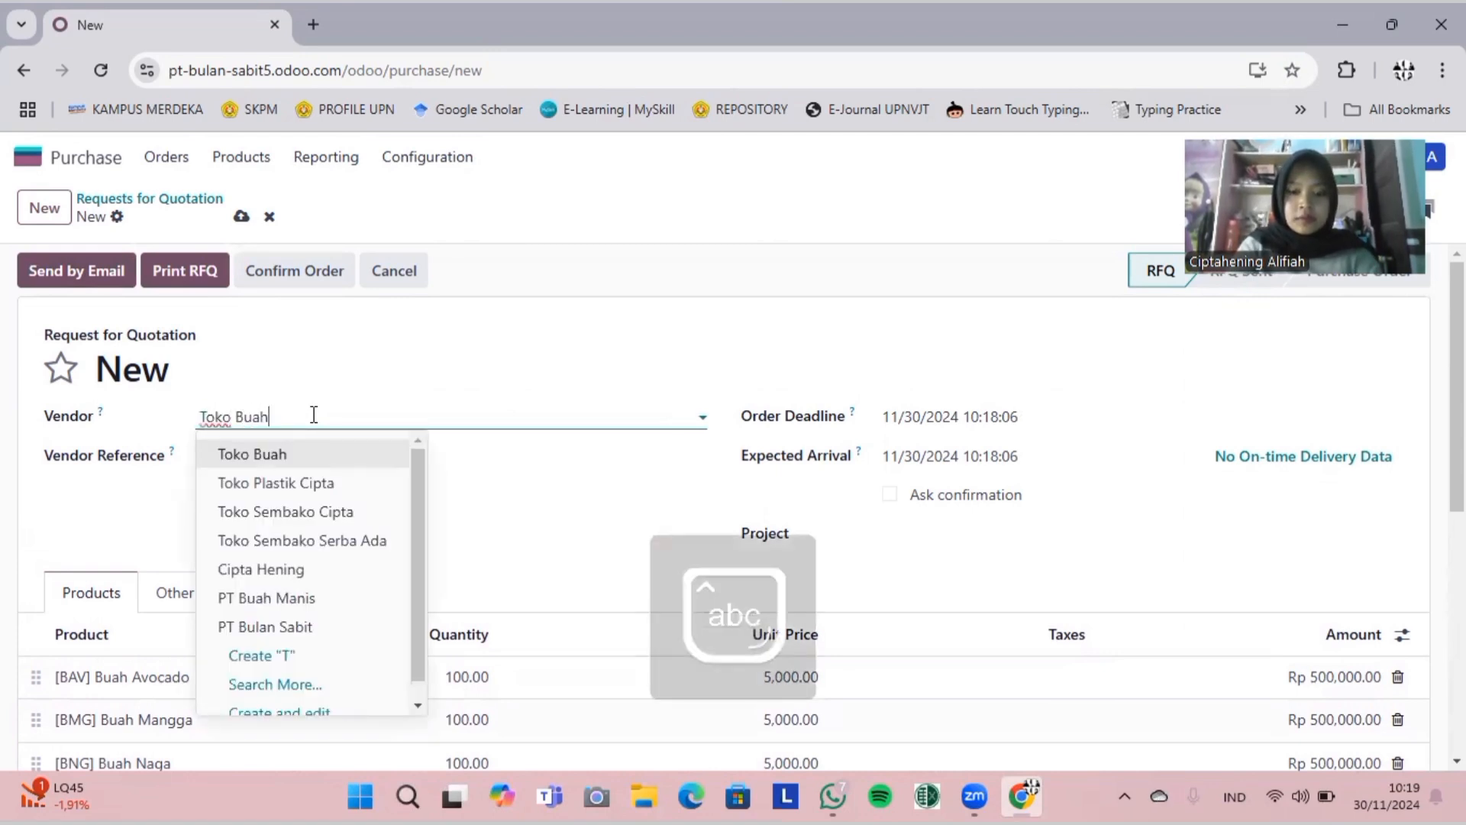
{"action": "type", "text": " Cipta"}
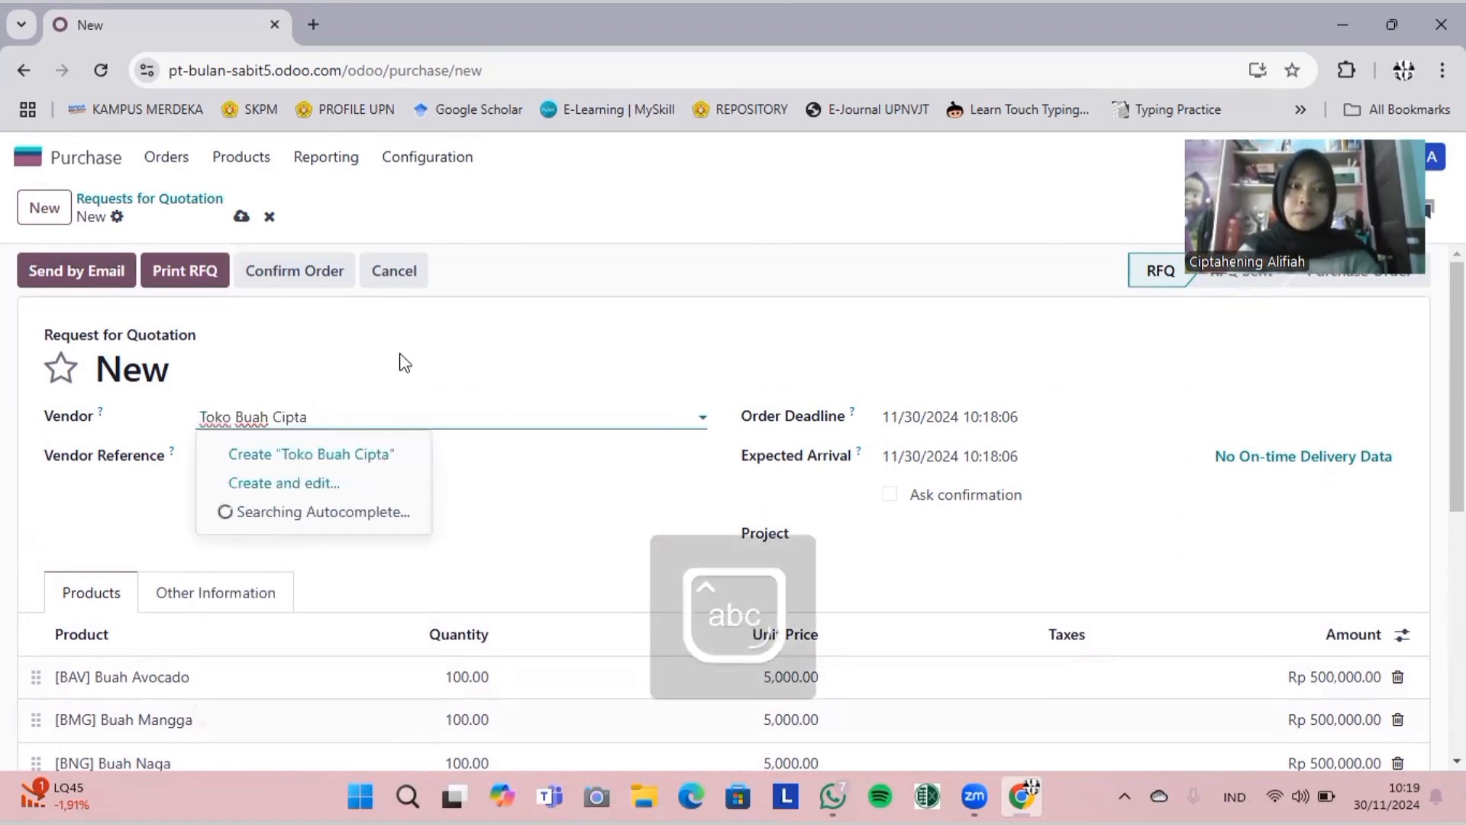
{"action": "left_click", "coordinate": [420, 357]}
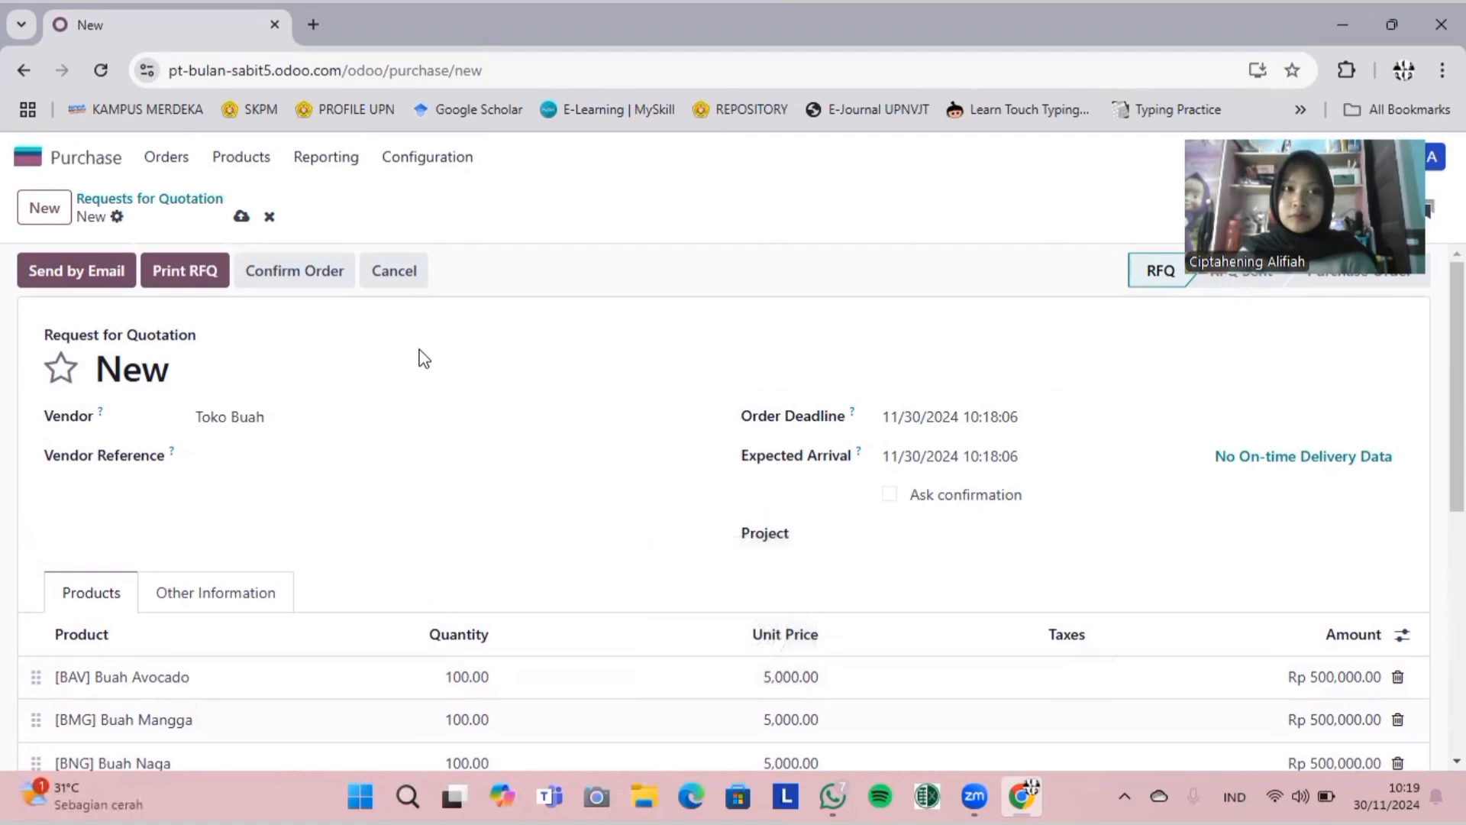
Step: Confirm the Toko Buah request for quotation as a purchase order and look over its lines
{"action": "left_click", "coordinate": [309, 275]}
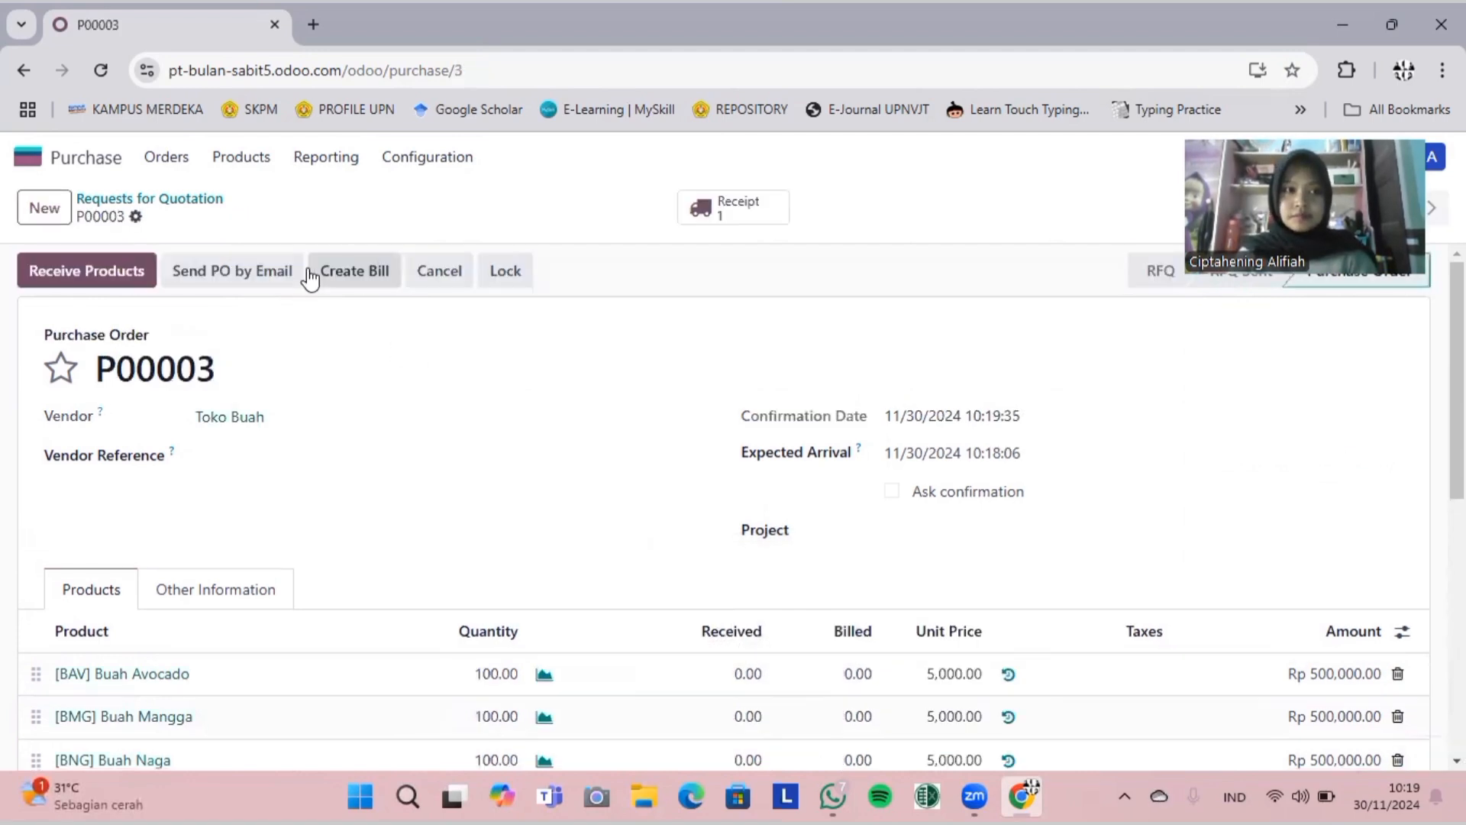
{"action": "scroll", "coordinate": [245, 459], "scroll_direction": "down", "scroll_amount": 3}
{"action": "scroll", "coordinate": [245, 456], "scroll_direction": "up", "scroll_amount": 3}
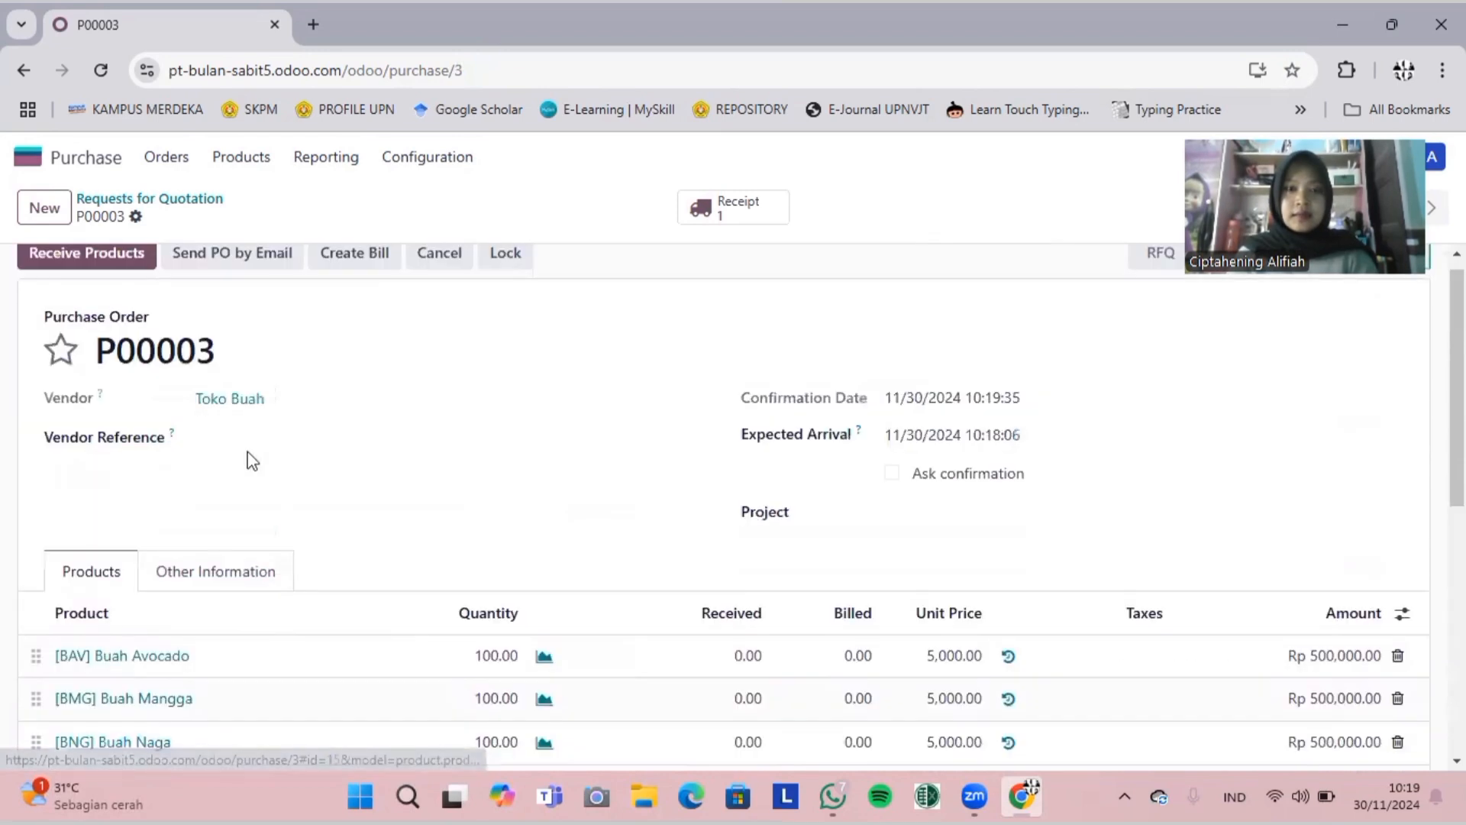
Step: Receive the products of the Toko Buah purchase order and validate the receipt of all five fruits
{"action": "left_click", "coordinate": [108, 263]}
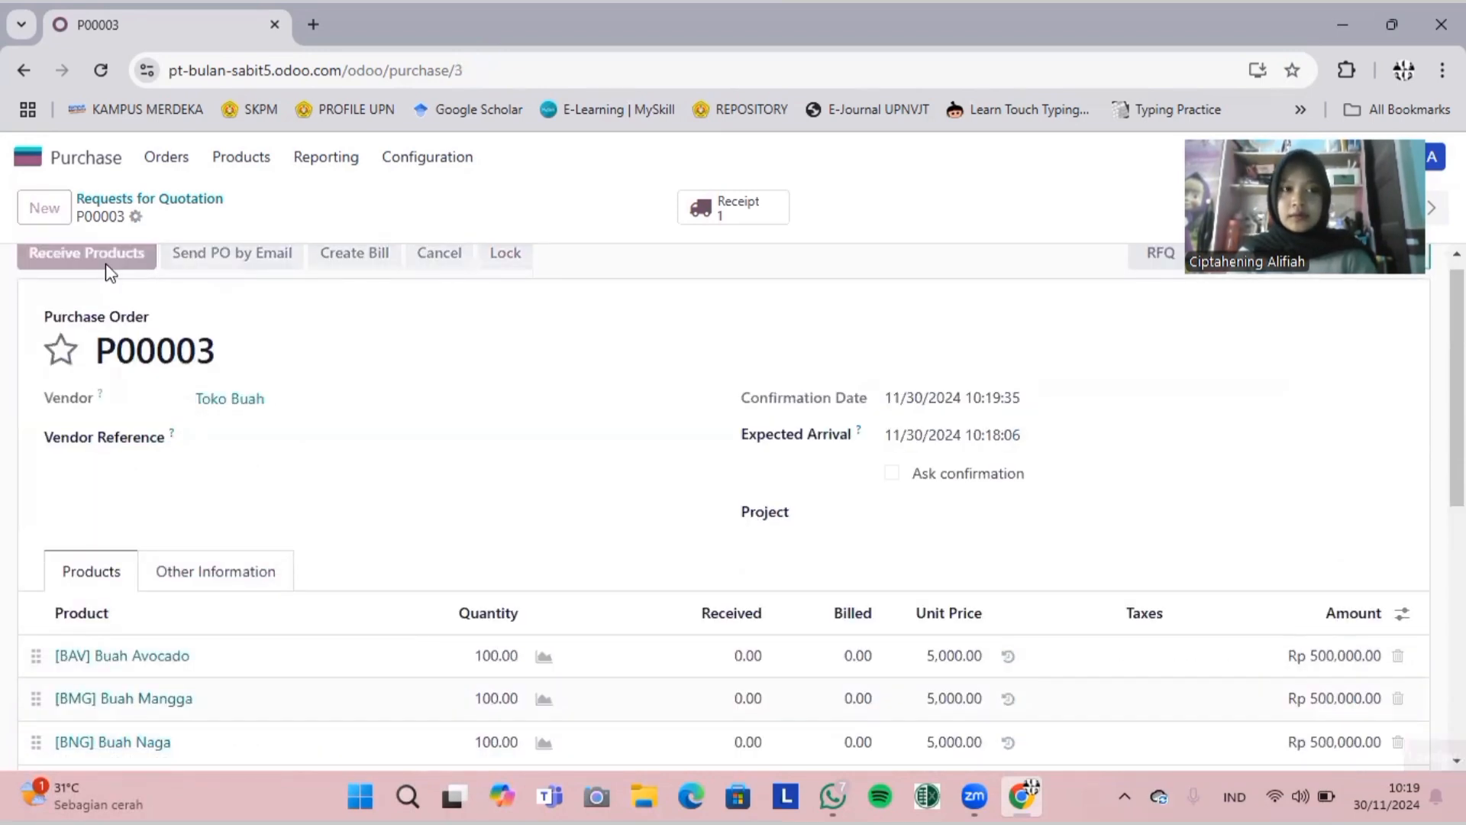
{"action": "scroll", "coordinate": [367, 549], "scroll_direction": "down", "scroll_amount": 5}
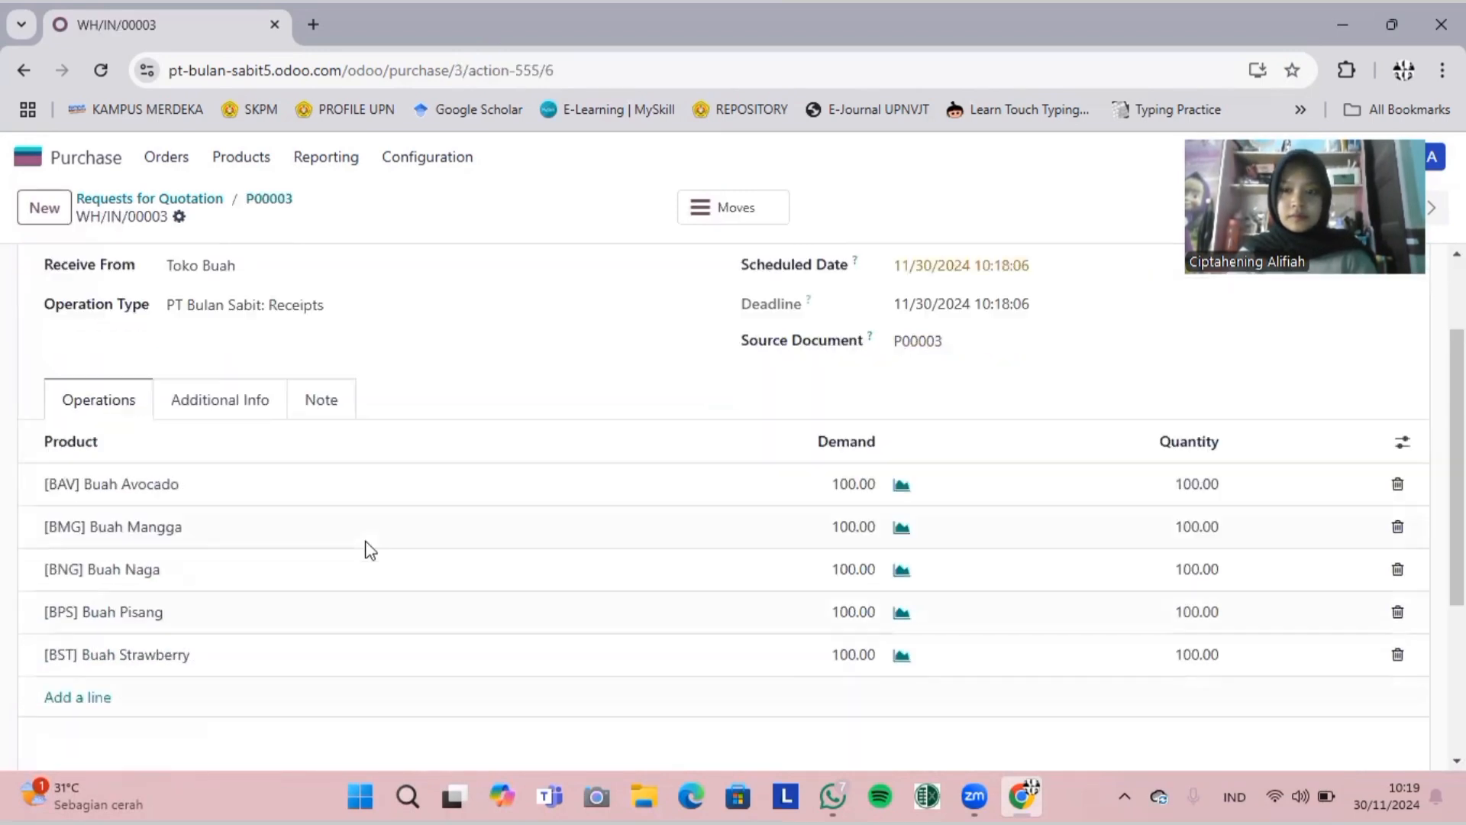
{"action": "scroll", "coordinate": [369, 549], "scroll_direction": "up", "scroll_amount": 5}
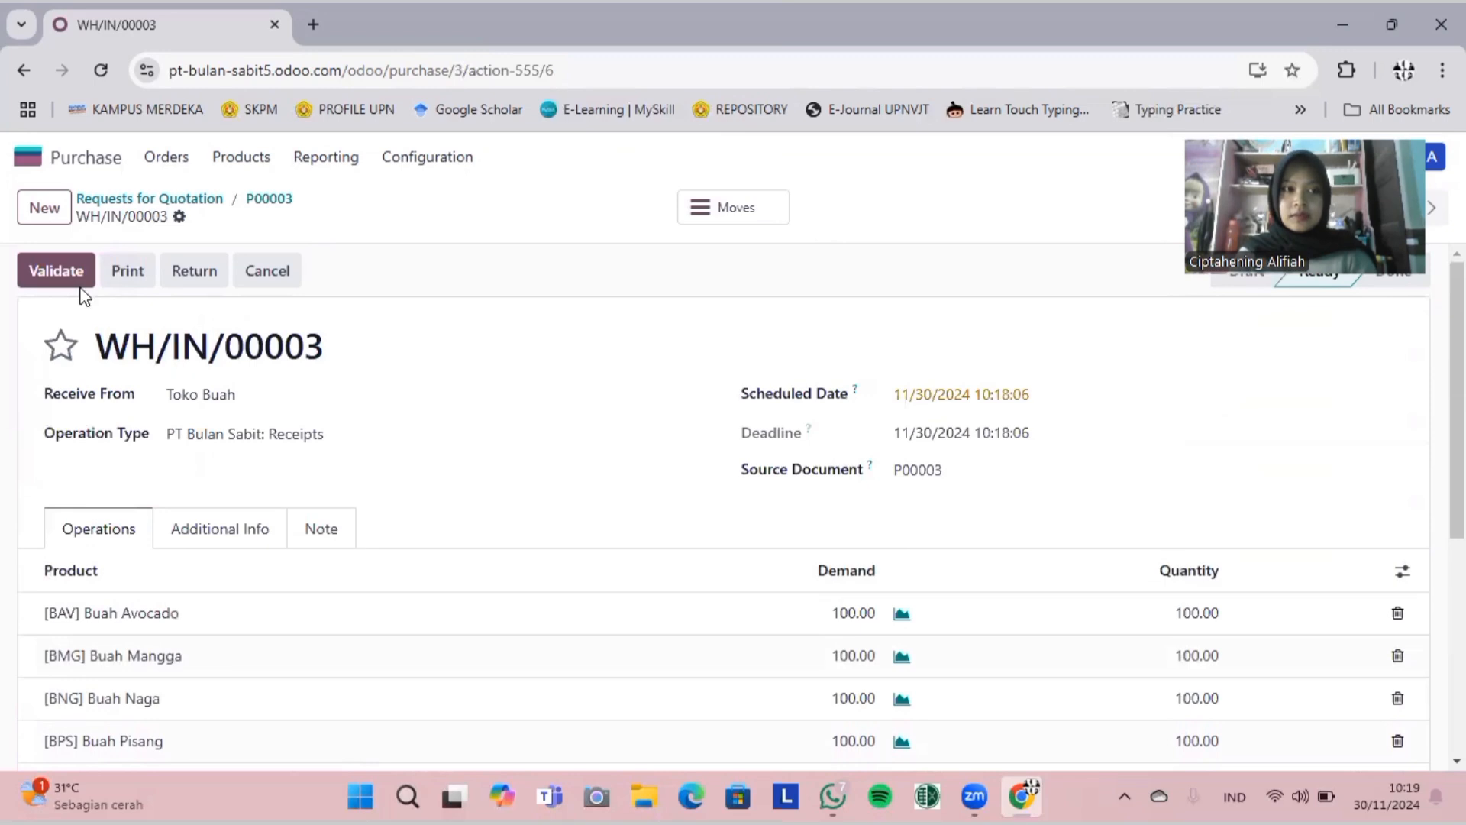
{"action": "left_click", "coordinate": [58, 269]}
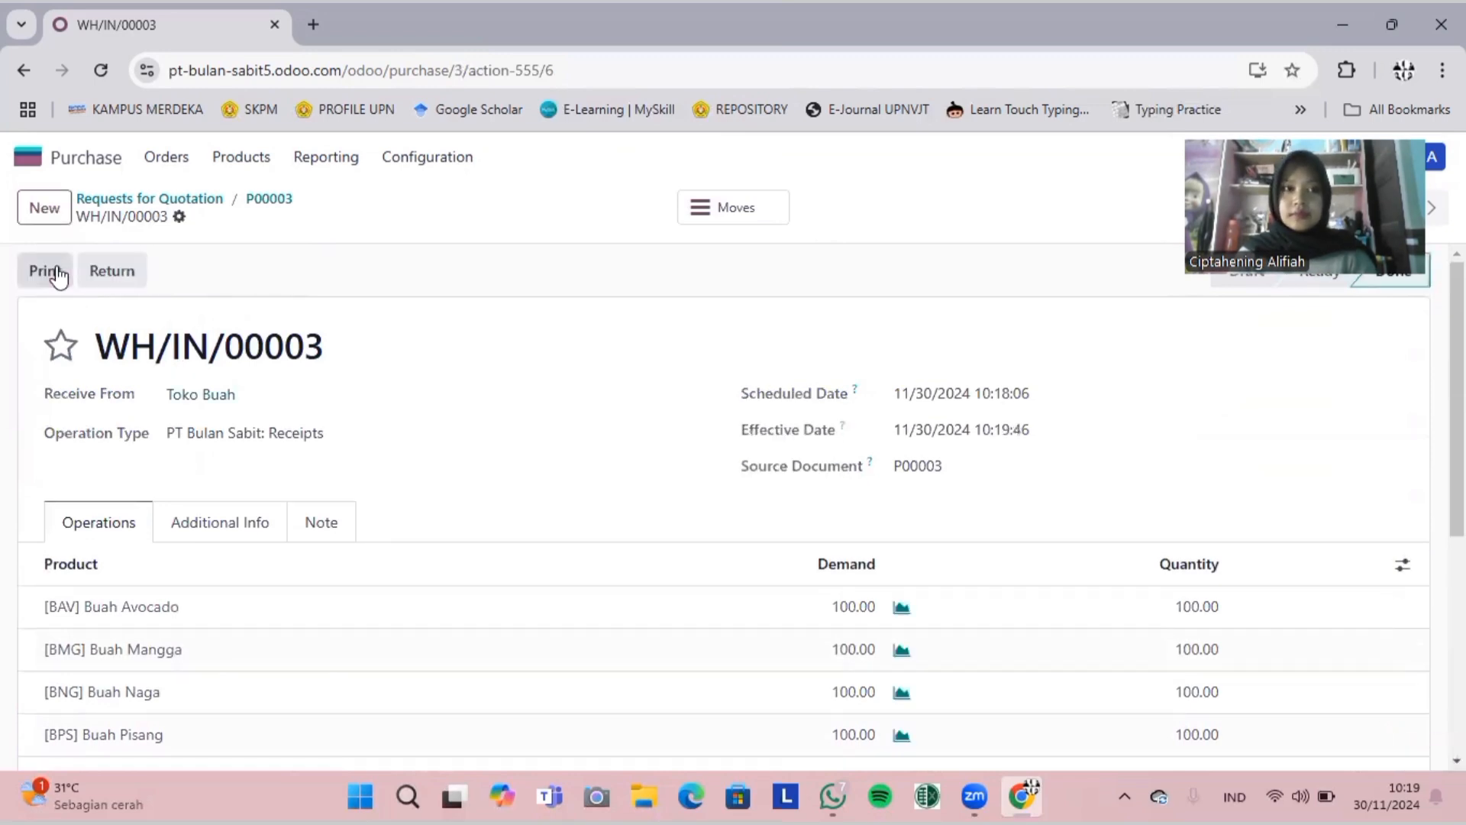
Step: Switch to Inventory and check the on-hand stock of the purchased fruits in the product list
{"action": "left_click", "coordinate": [17, 164]}
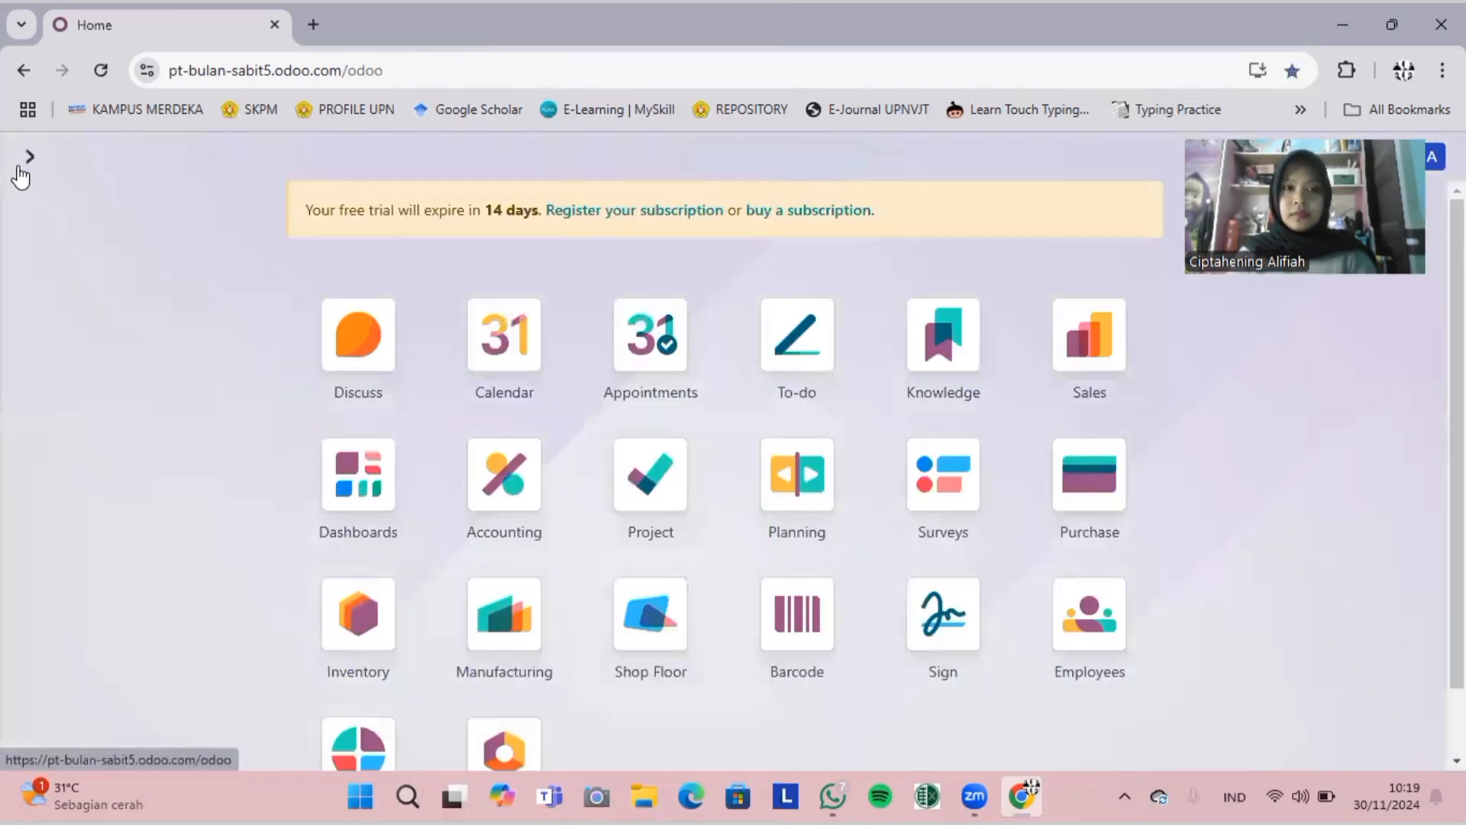
{"action": "left_click", "coordinate": [376, 601]}
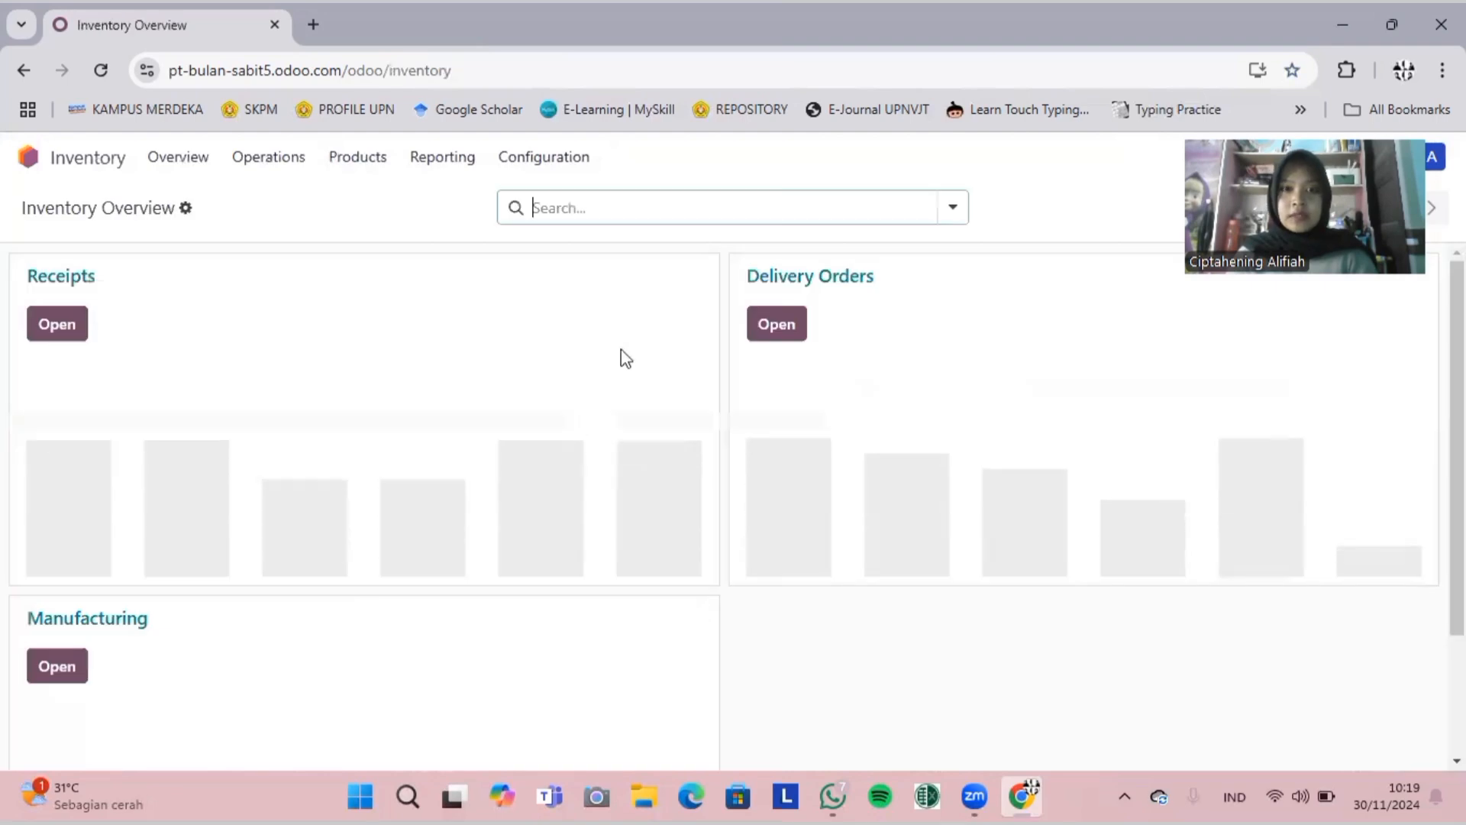
{"action": "left_click", "coordinate": [371, 158]}
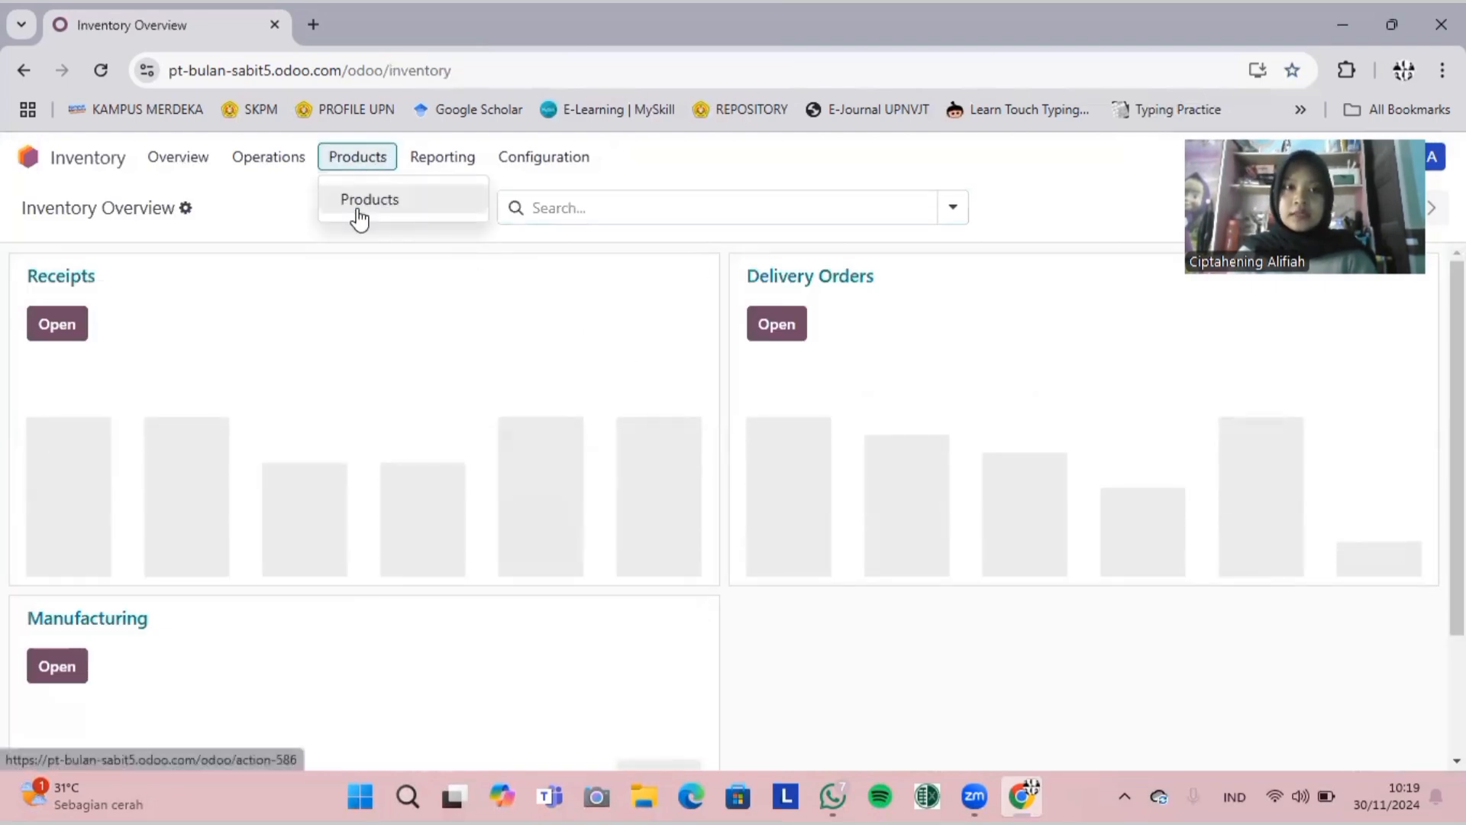
{"action": "left_click", "coordinate": [358, 213]}
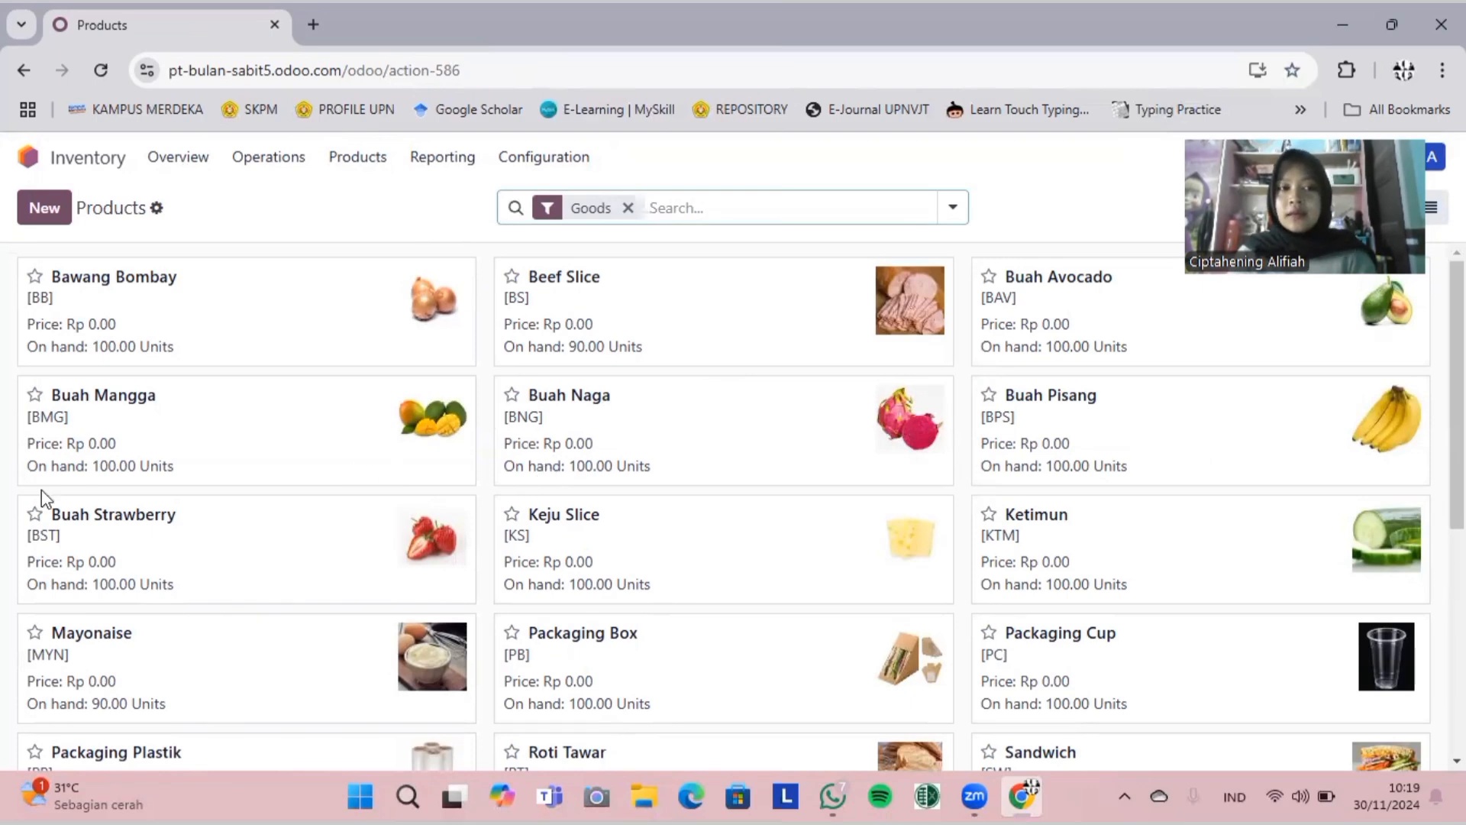
Step: Switch to Manufacturing and start a new manufacturing order for the Smoothies product with a quantity of 10
{"action": "left_click", "coordinate": [23, 159]}
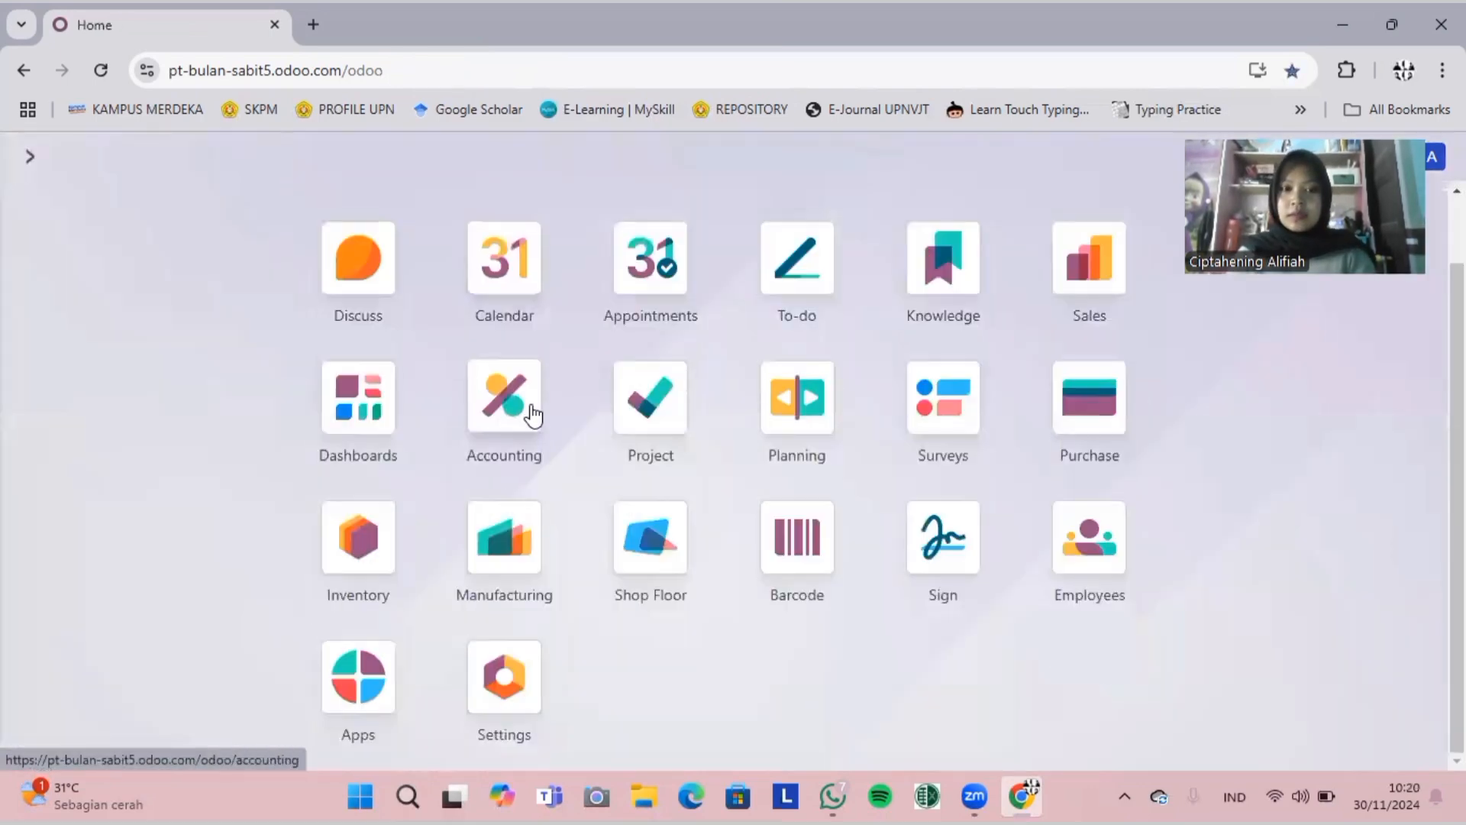
{"action": "left_click", "coordinate": [503, 554]}
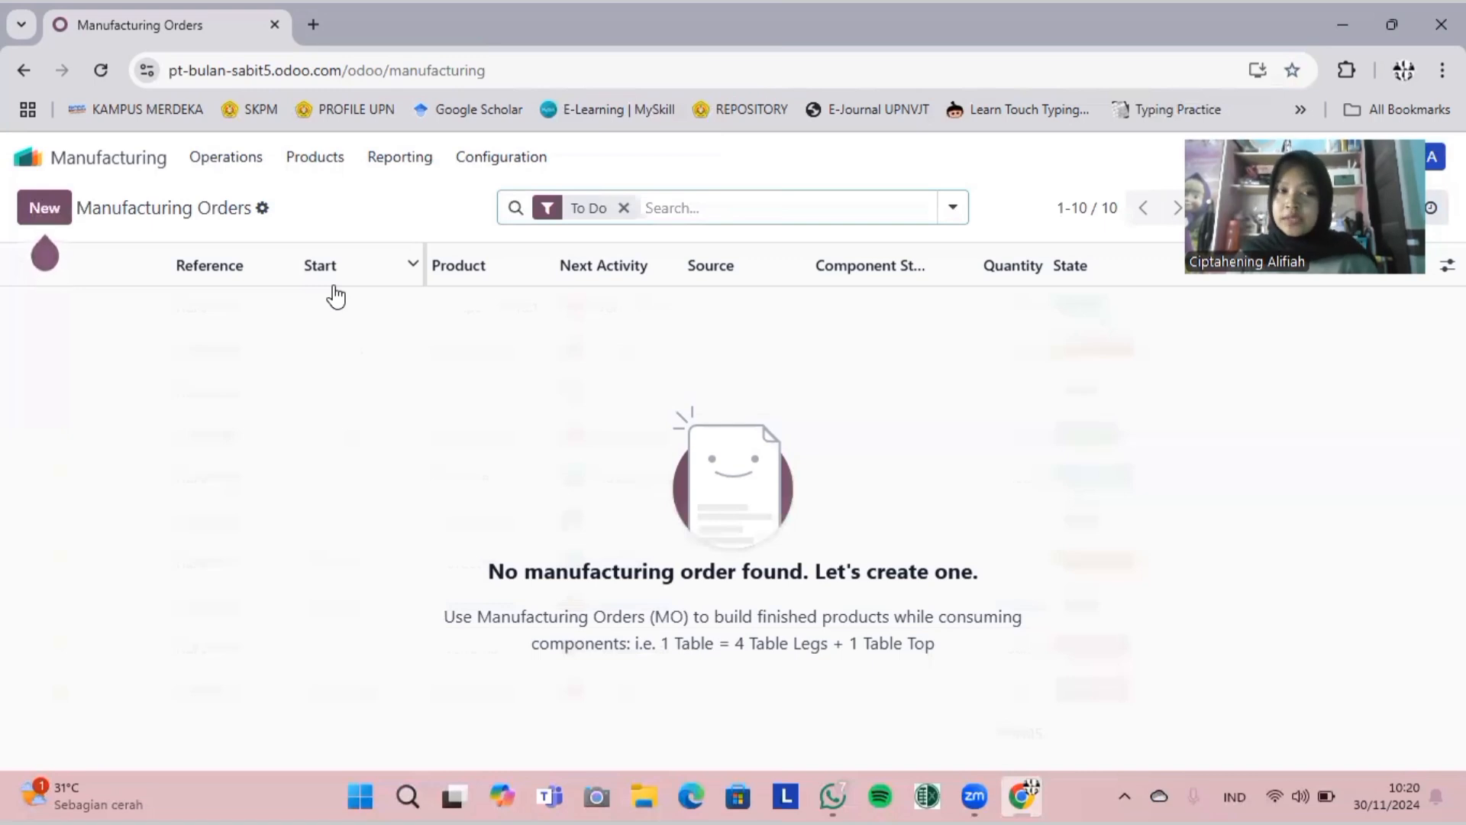
{"action": "left_click", "coordinate": [46, 222]}
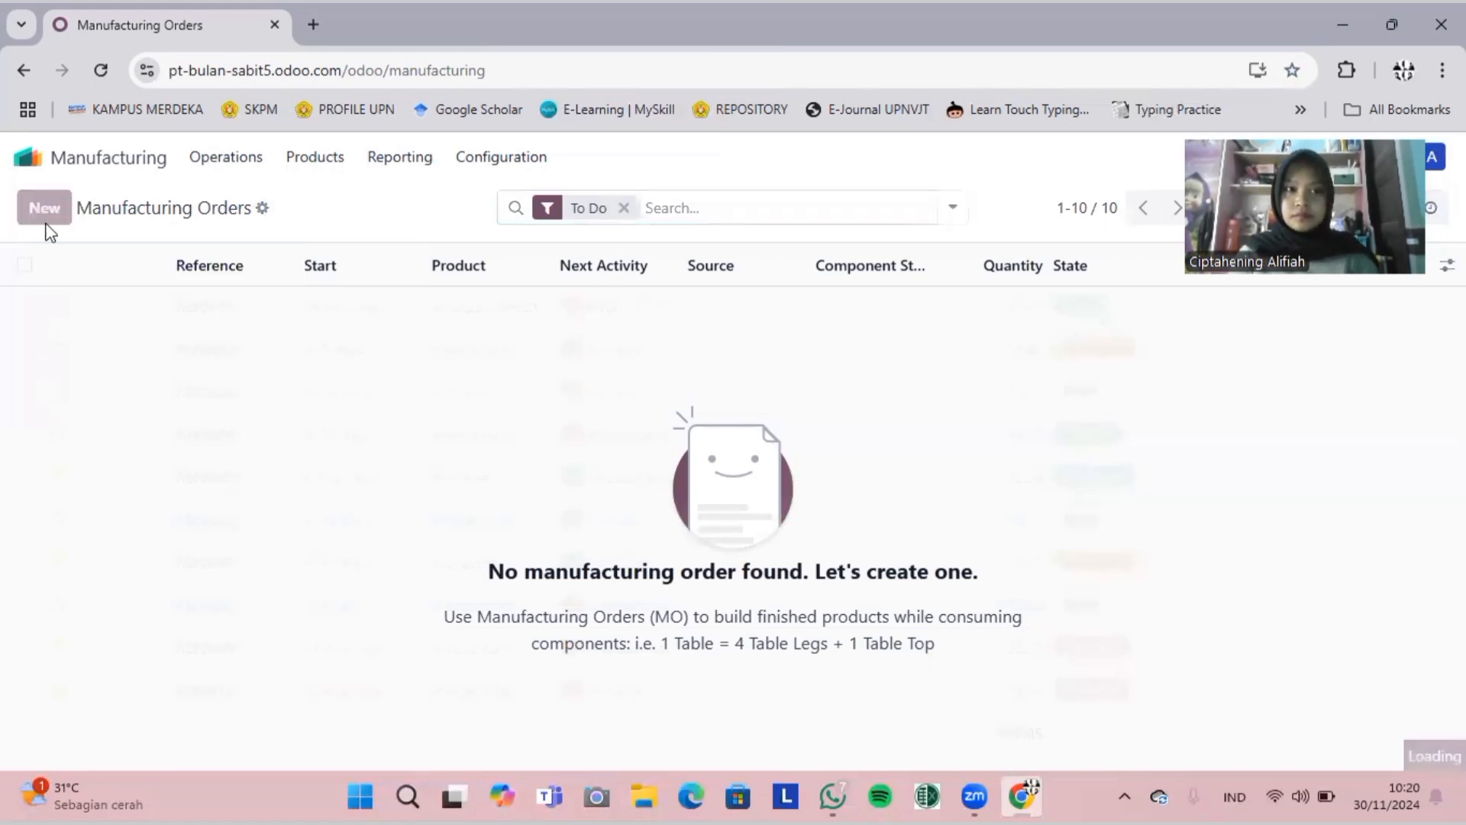
{"action": "key", "text": "Caps_Lock"}
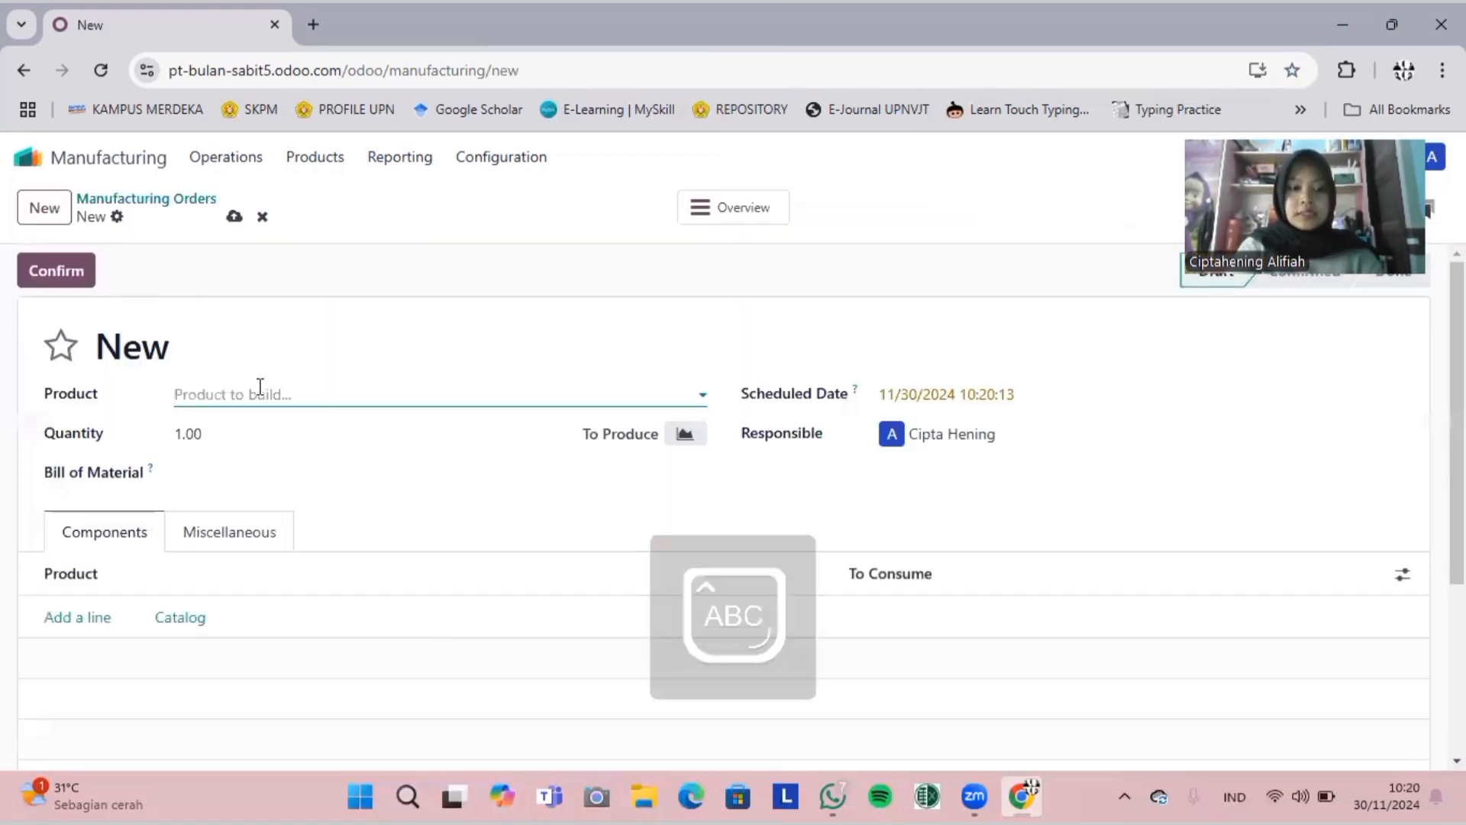
{"action": "type", "text": "S"}
{"action": "key", "text": "Caps_Lock"}
{"action": "type", "text": "mo"}
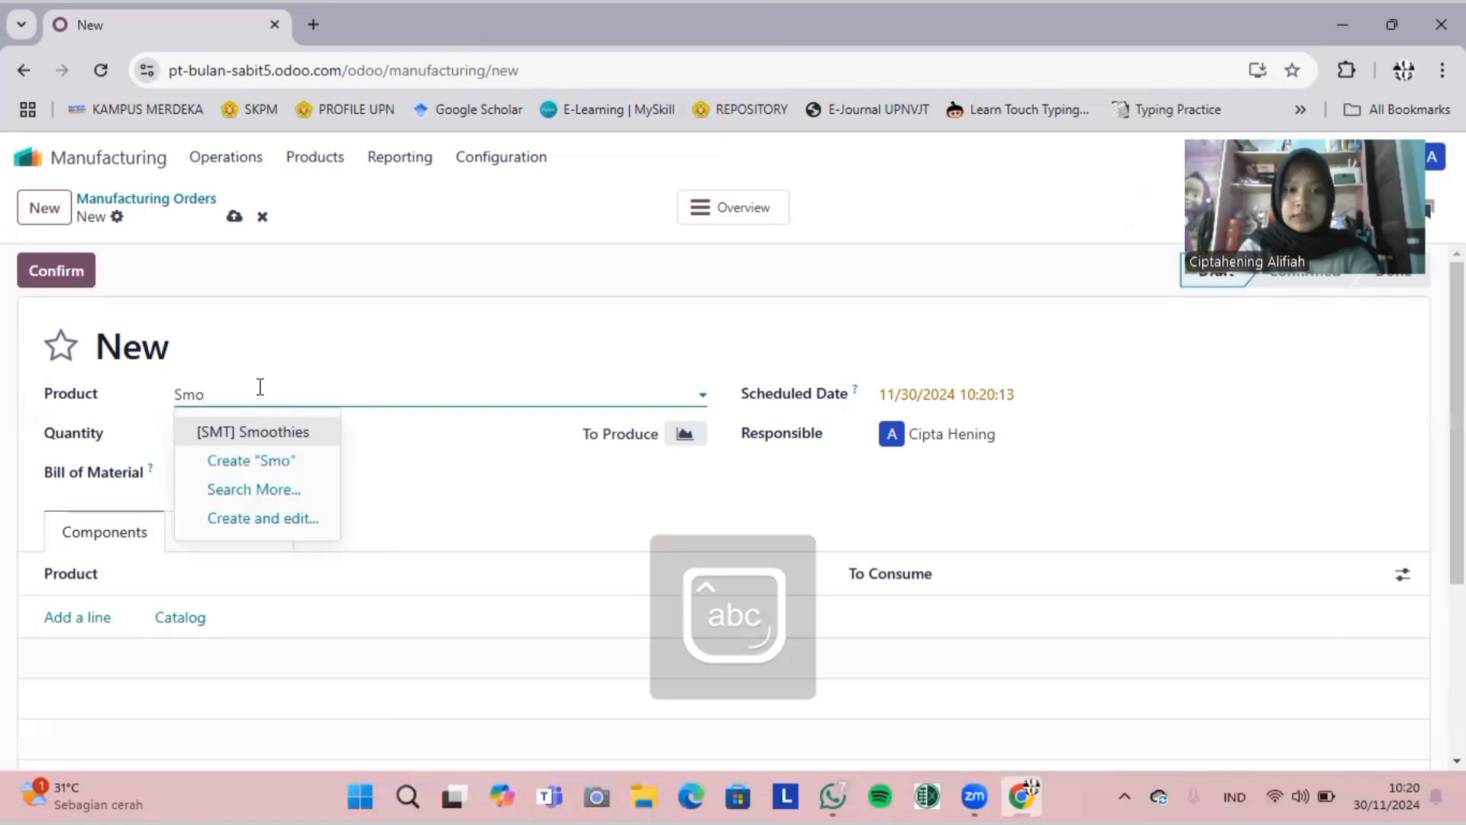
{"action": "type", "text": "othies"}
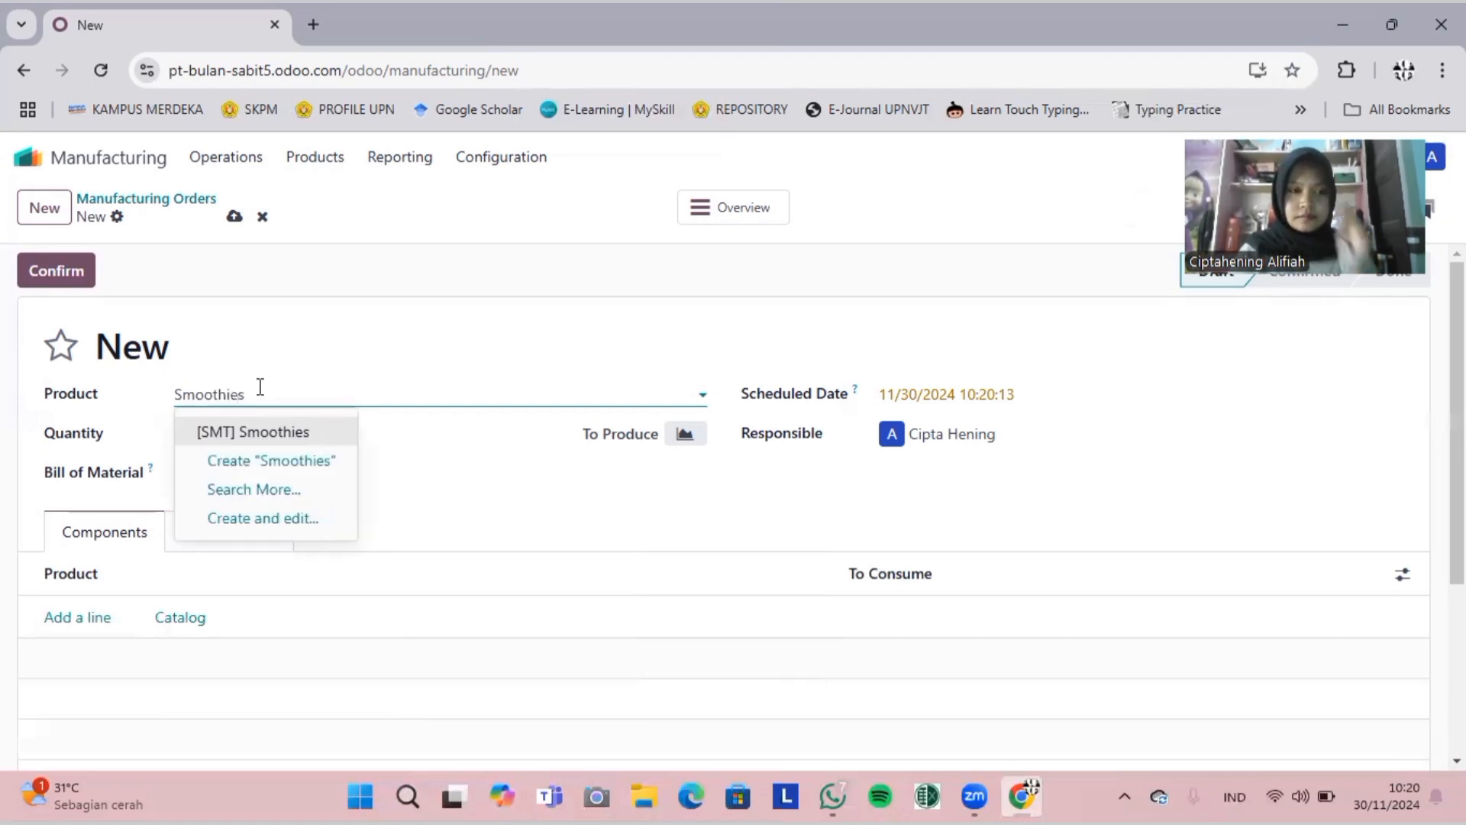
{"action": "left_click", "coordinate": [265, 433]}
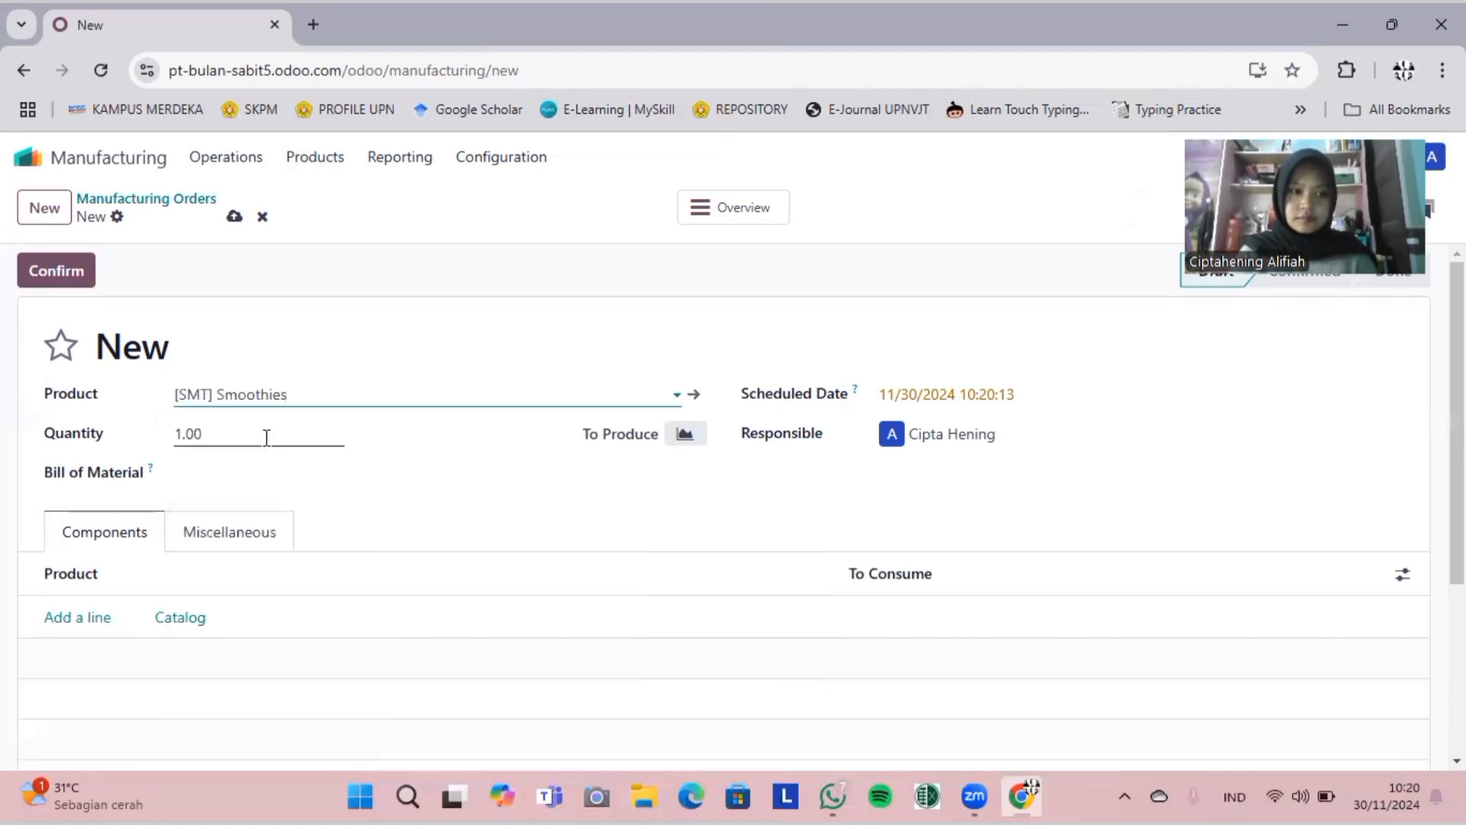
{"action": "left_click", "coordinate": [266, 435]}
{"action": "key", "text": "BackSpace"}
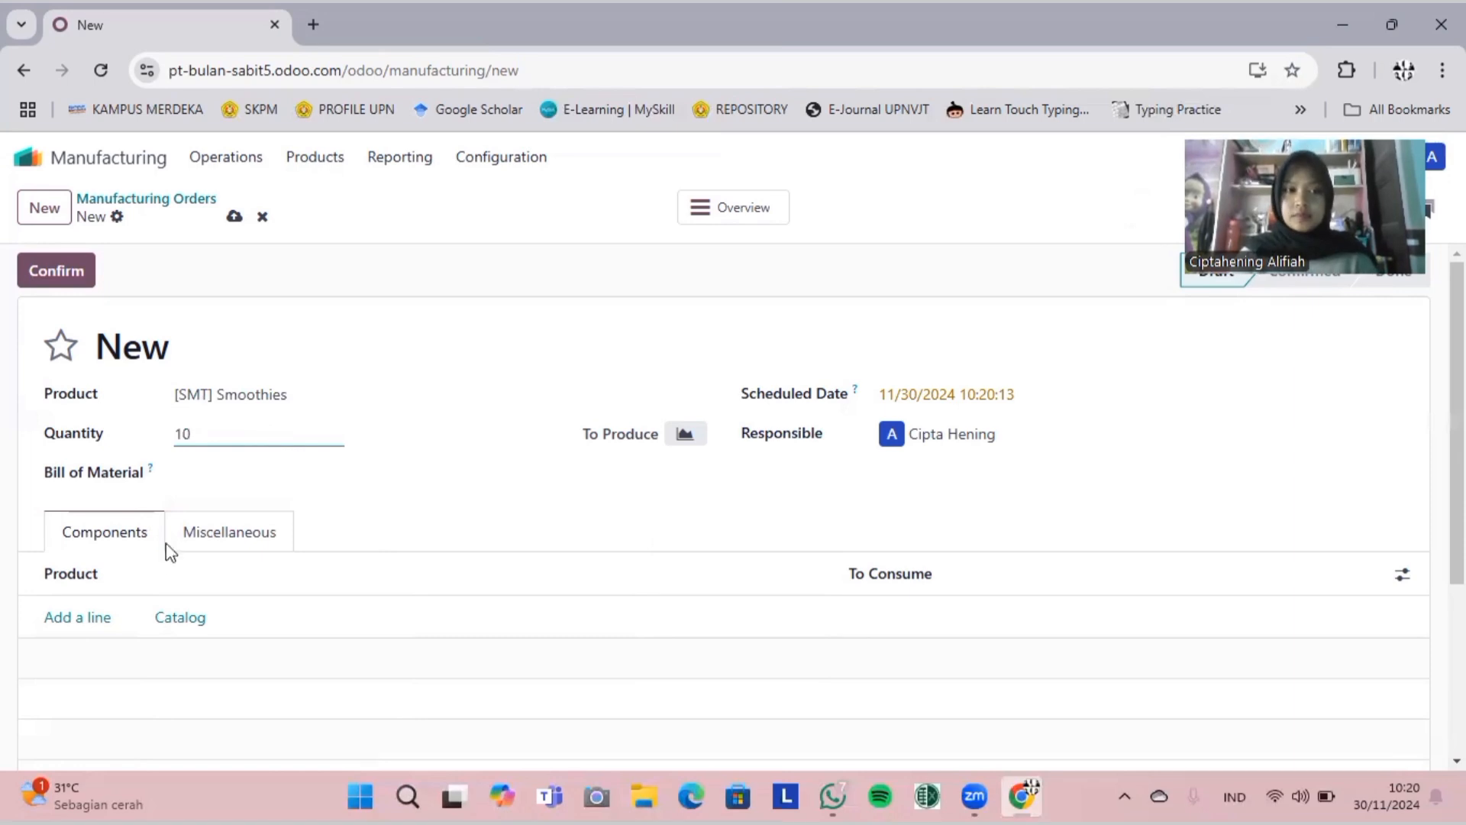
Step: Add Buah Mangga, Packaging Cup and Sedotan as component lines on the Smoothies manufacturing order
{"action": "scroll", "coordinate": [164, 550], "scroll_direction": "down", "scroll_amount": 2}
{"action": "left_click", "coordinate": [87, 548]}
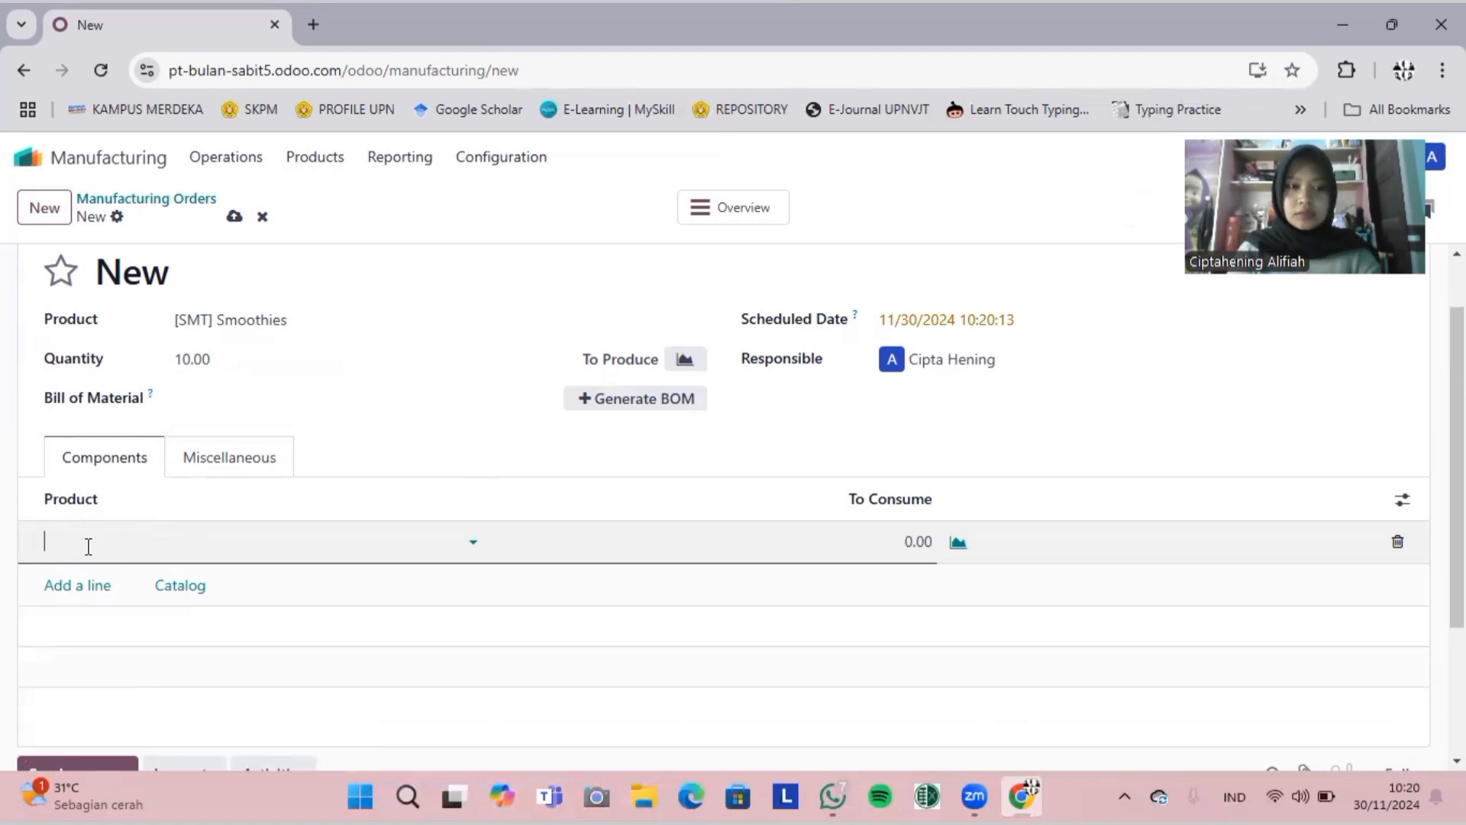
{"action": "type", "text": "buah"}
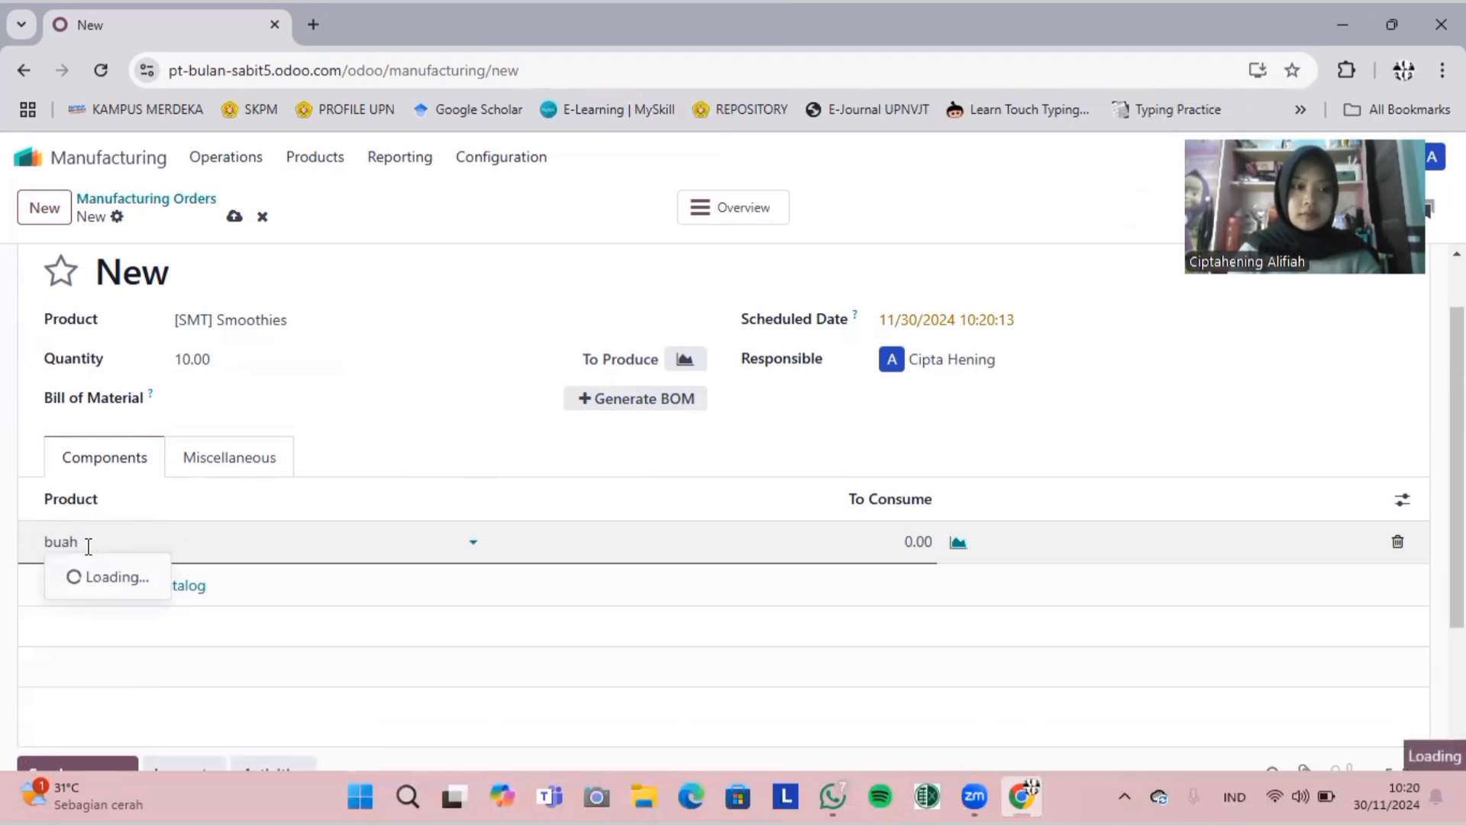
{"action": "left_click", "coordinate": [151, 336]}
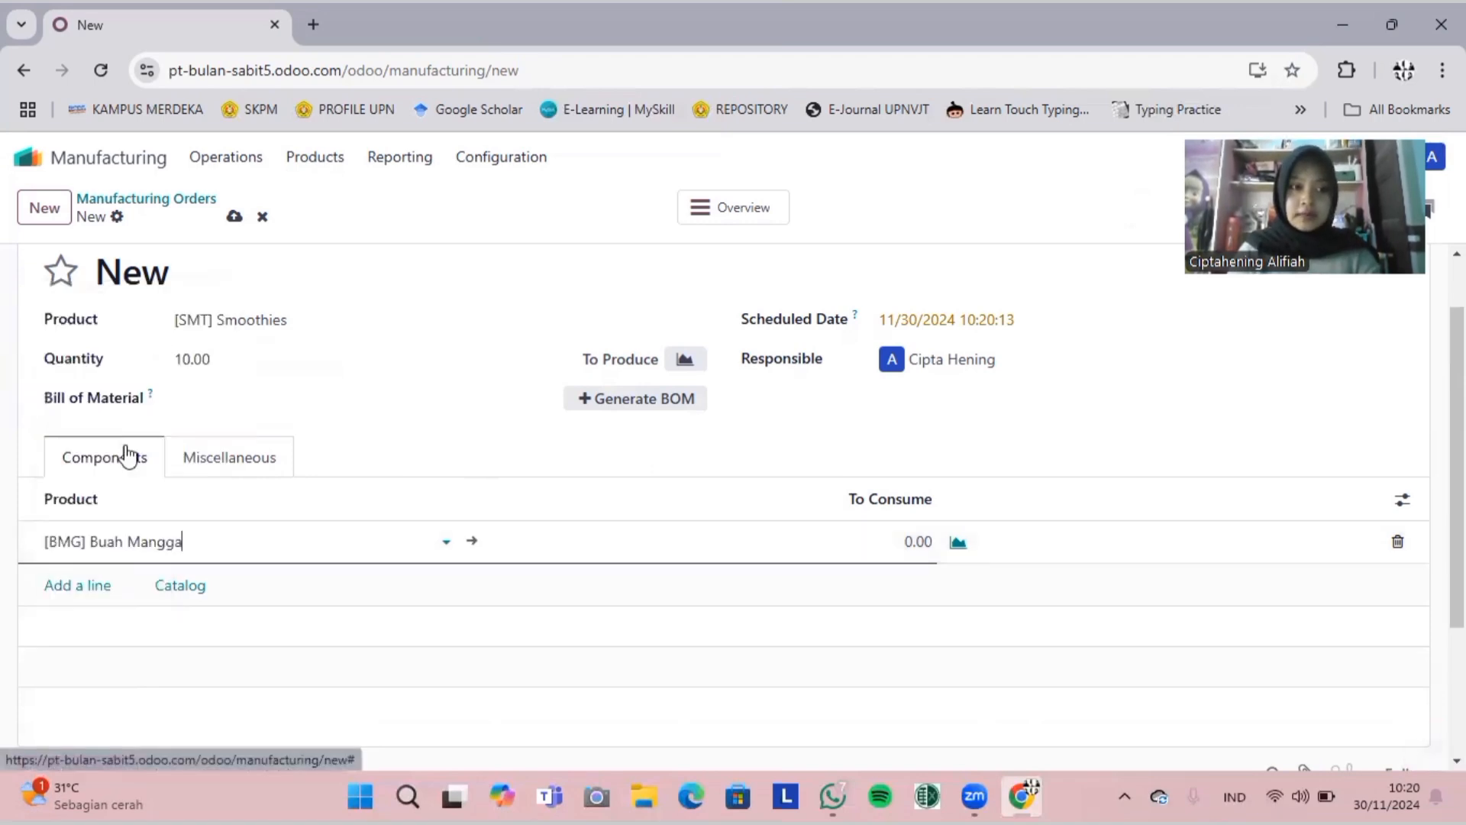
{"action": "left_click", "coordinate": [93, 587]}
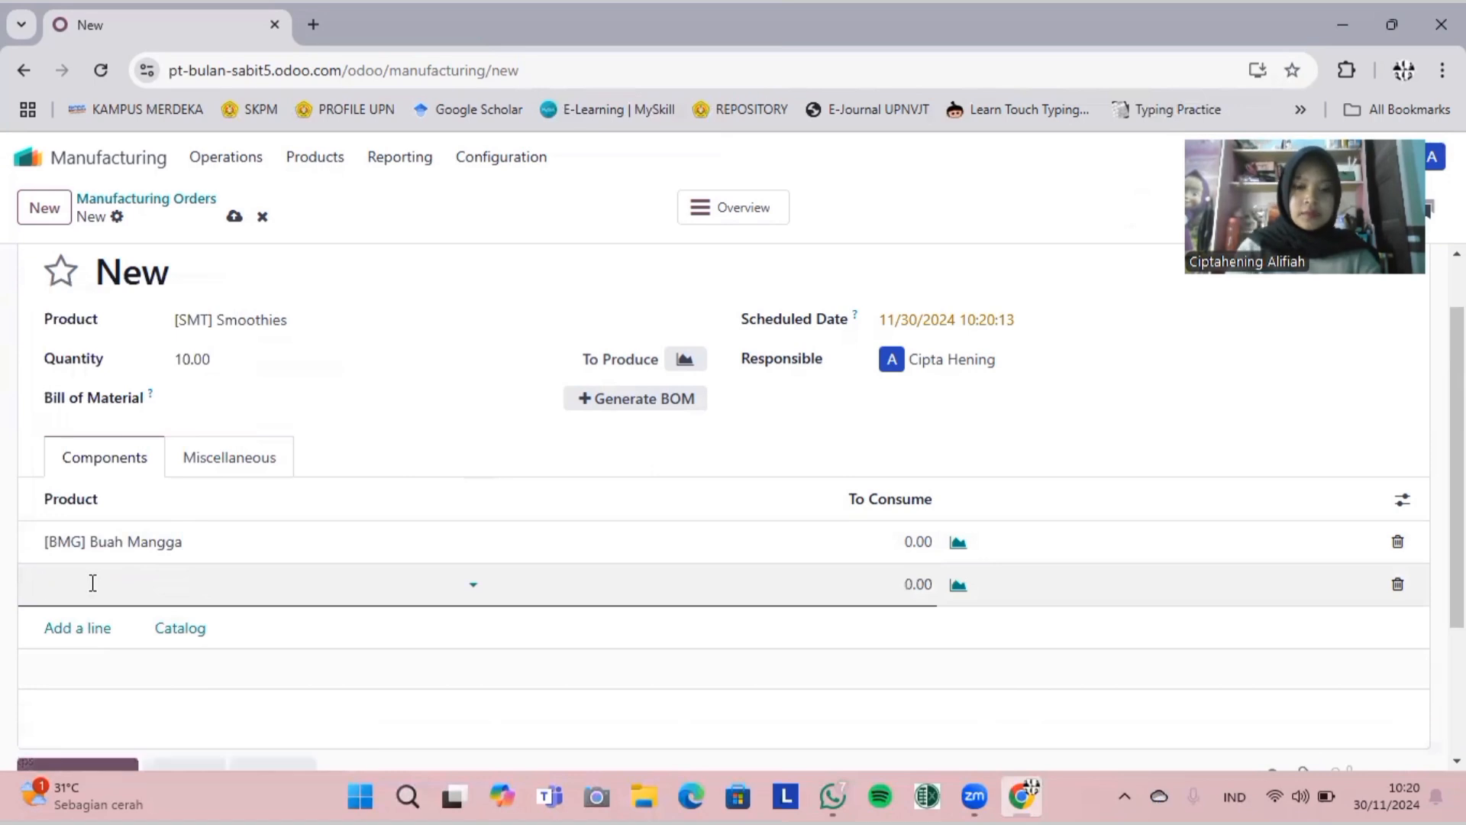
{"action": "type", "text": "pc"}
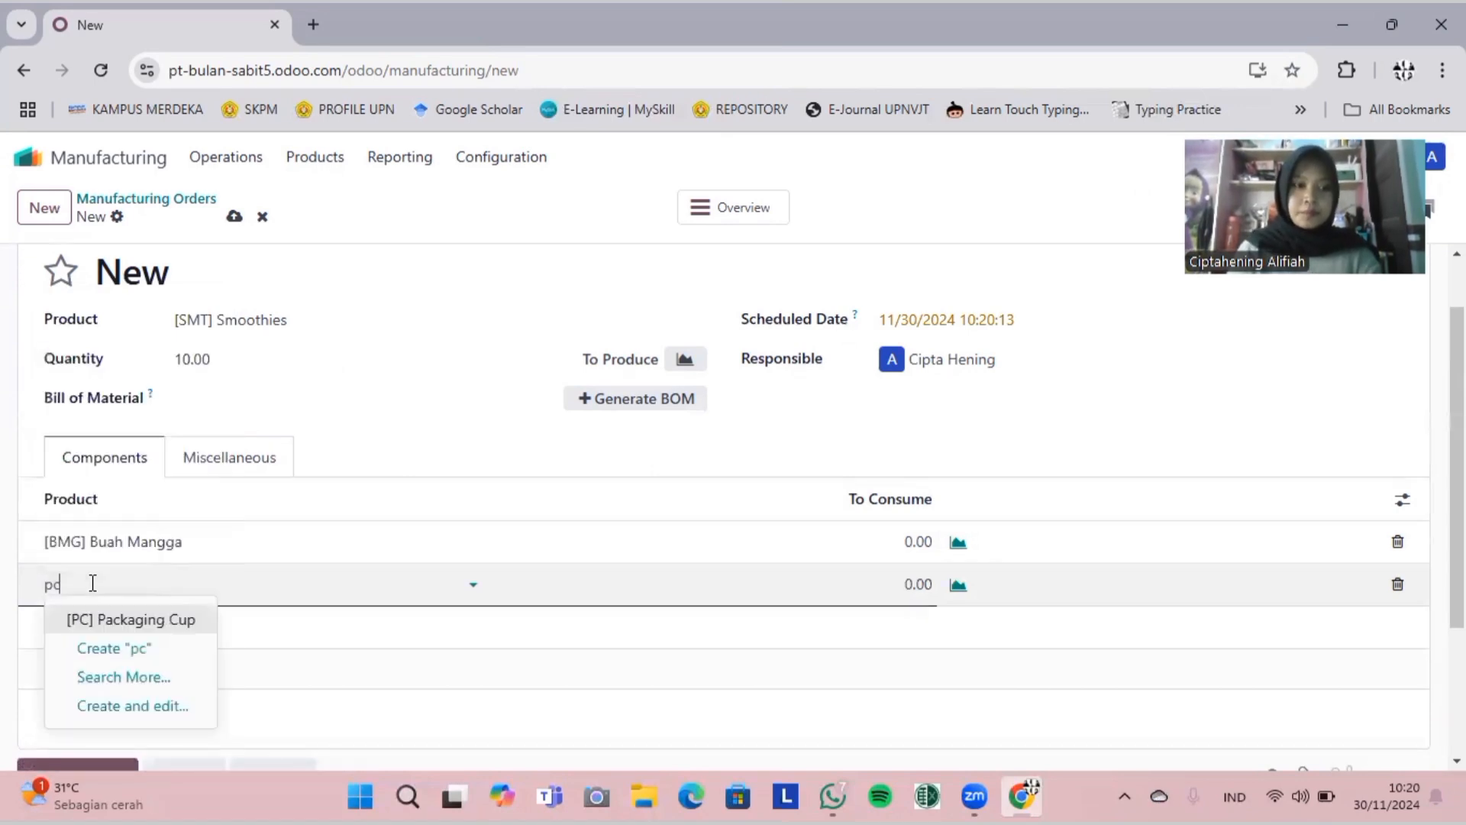
{"action": "left_click", "coordinate": [93, 622]}
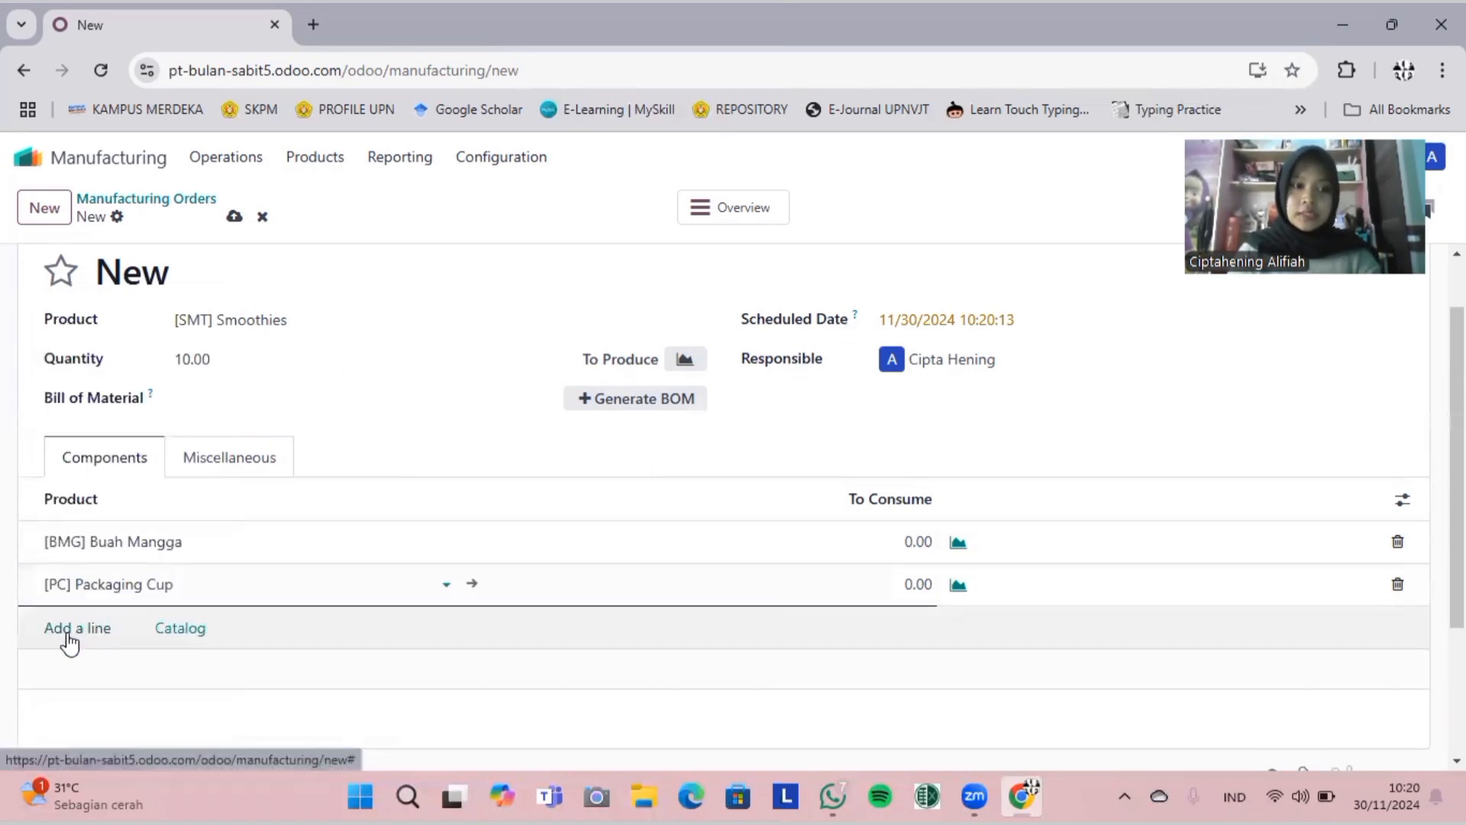
{"action": "left_click", "coordinate": [67, 633]}
{"action": "type", "text": "sdt"}
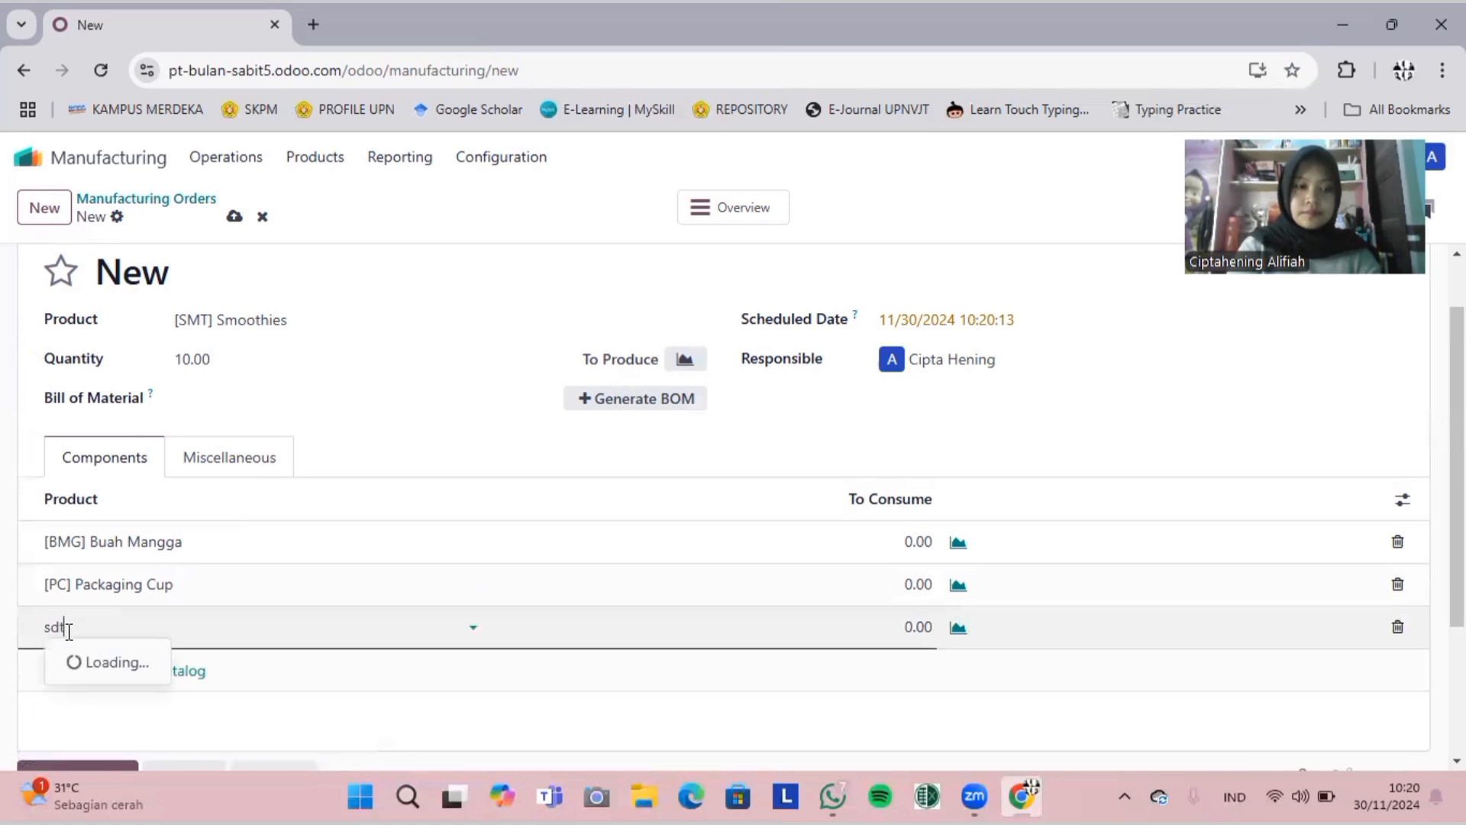
{"action": "left_click", "coordinate": [90, 663]}
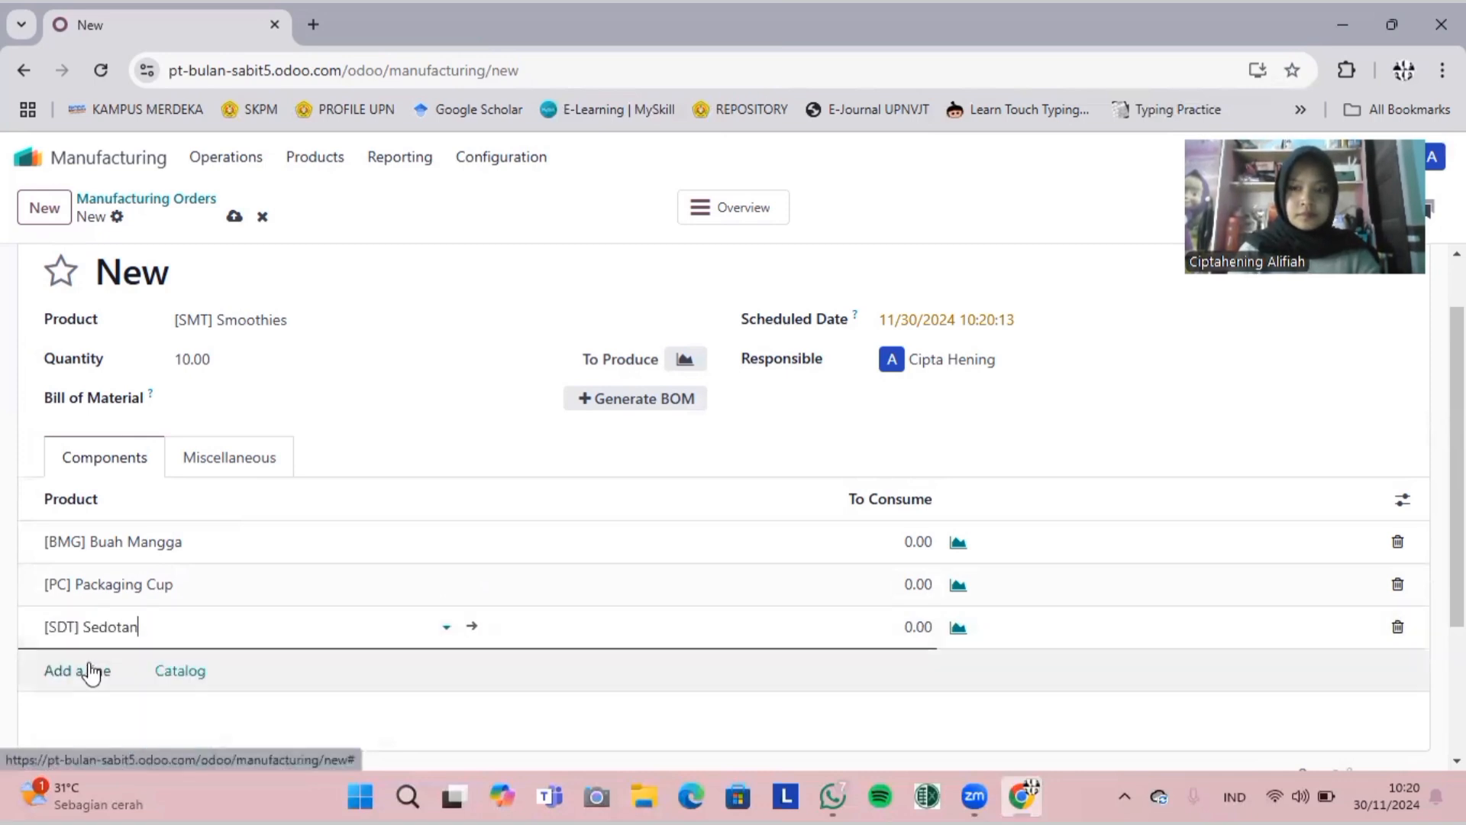
Step: Set the quantity to consume to 10 for Buah Mangga, Packaging Cup and Sedotan on the manufacturing order
{"action": "scroll", "coordinate": [91, 666], "scroll_direction": "down", "scroll_amount": 1}
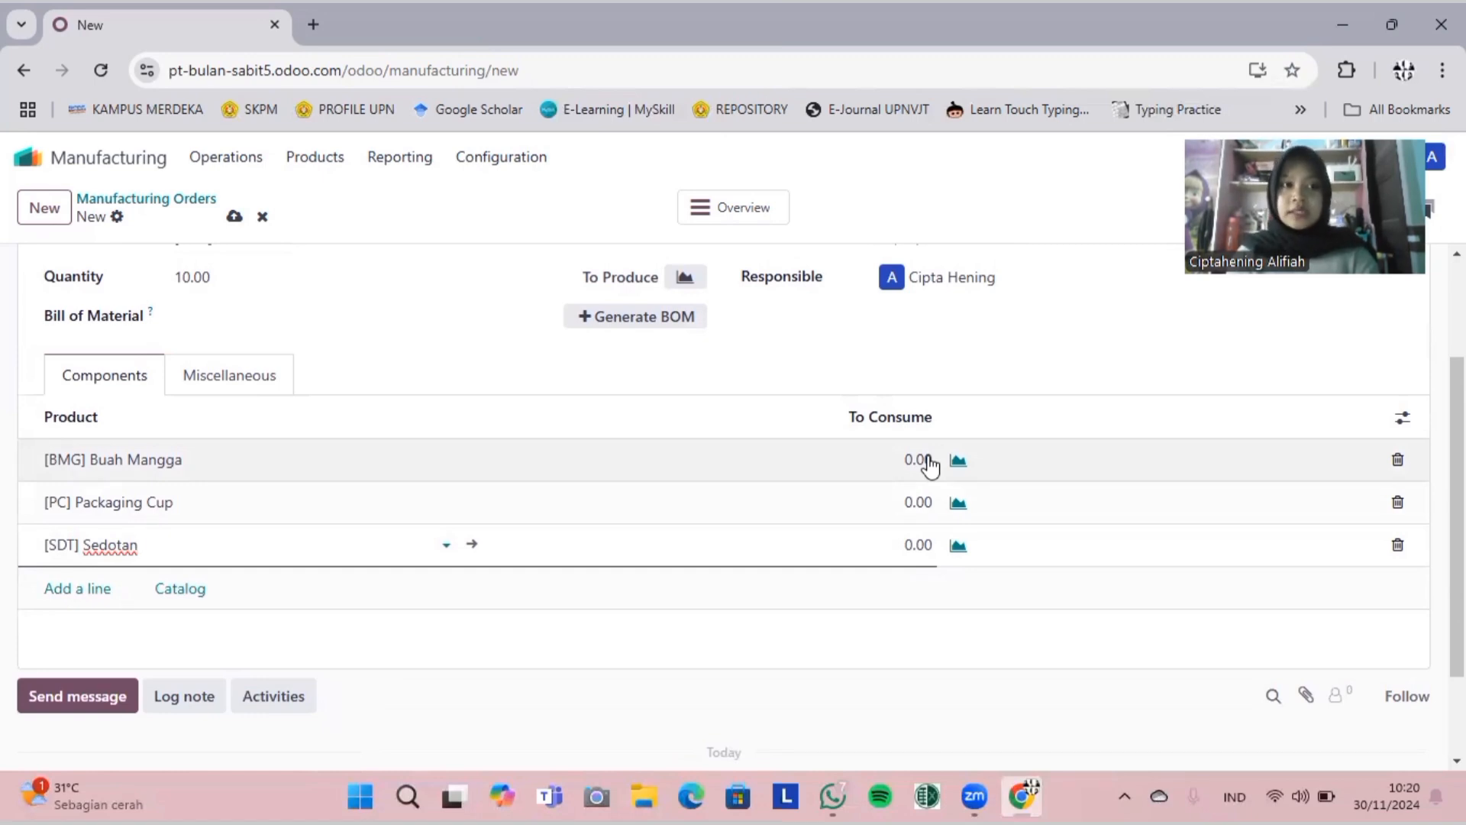
{"action": "type", "text": "10"}
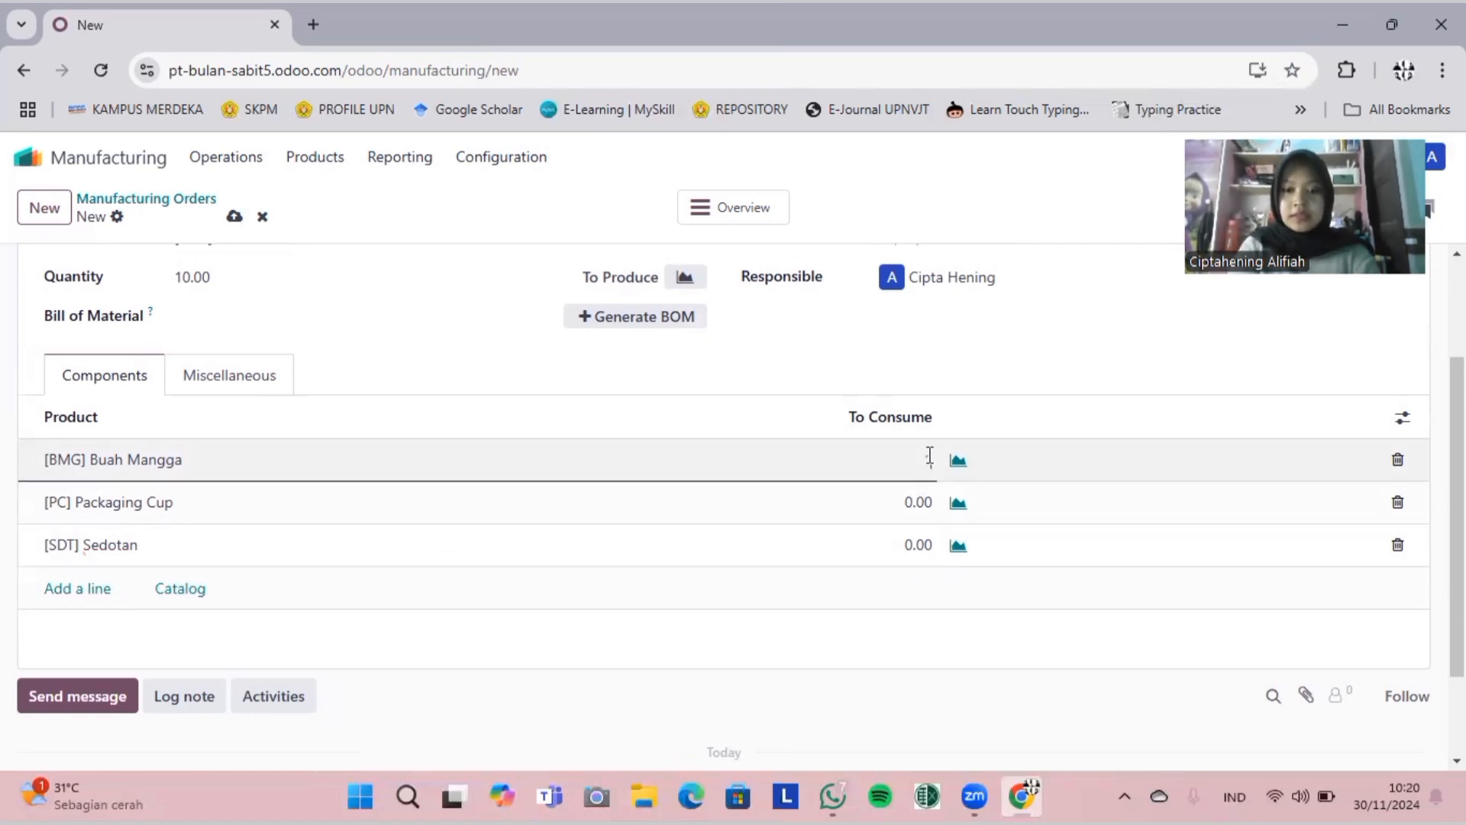
{"action": "left_click", "coordinate": [926, 509]}
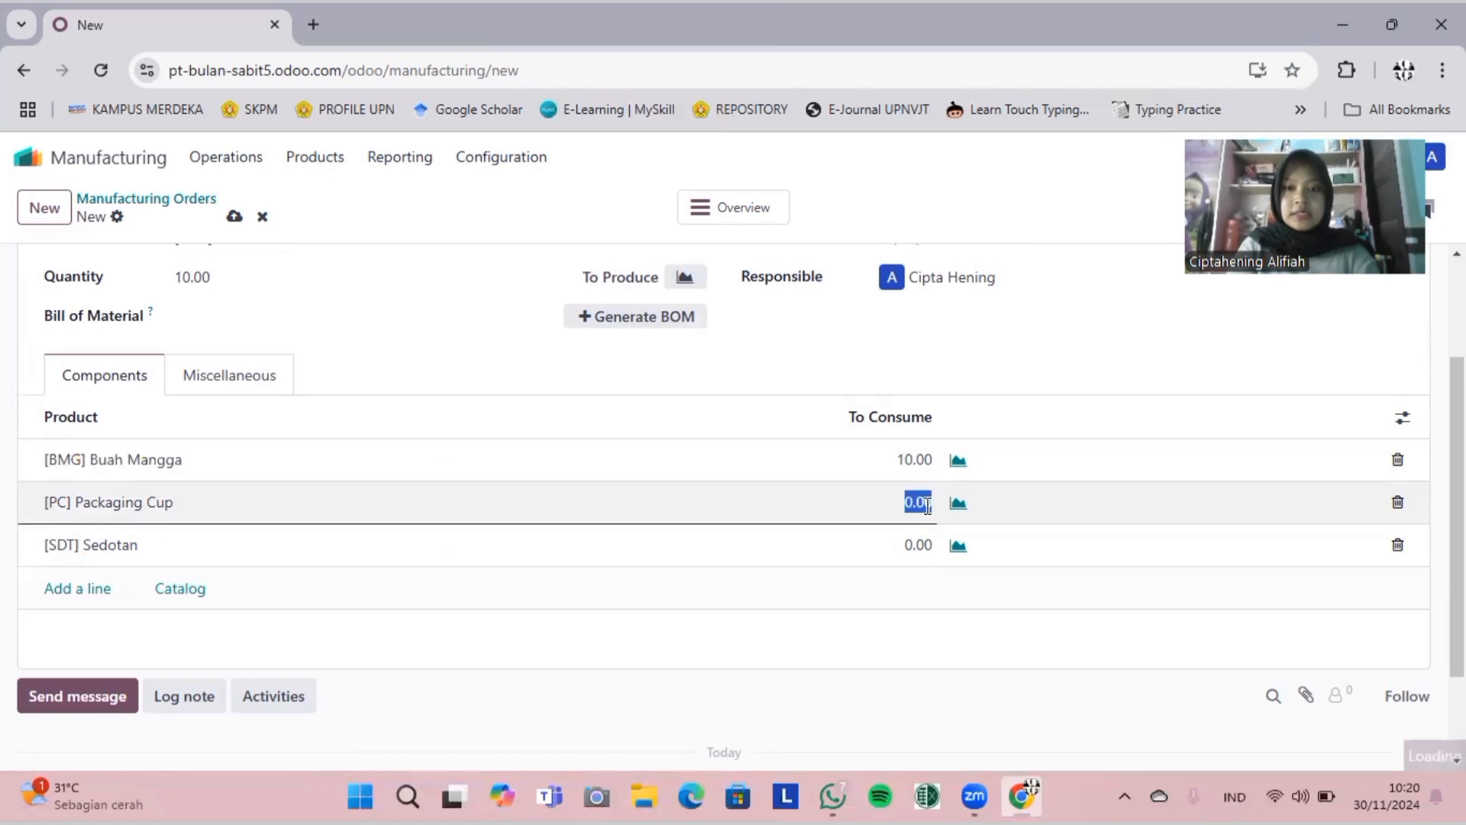
{"action": "key", "text": "BackSpace"}
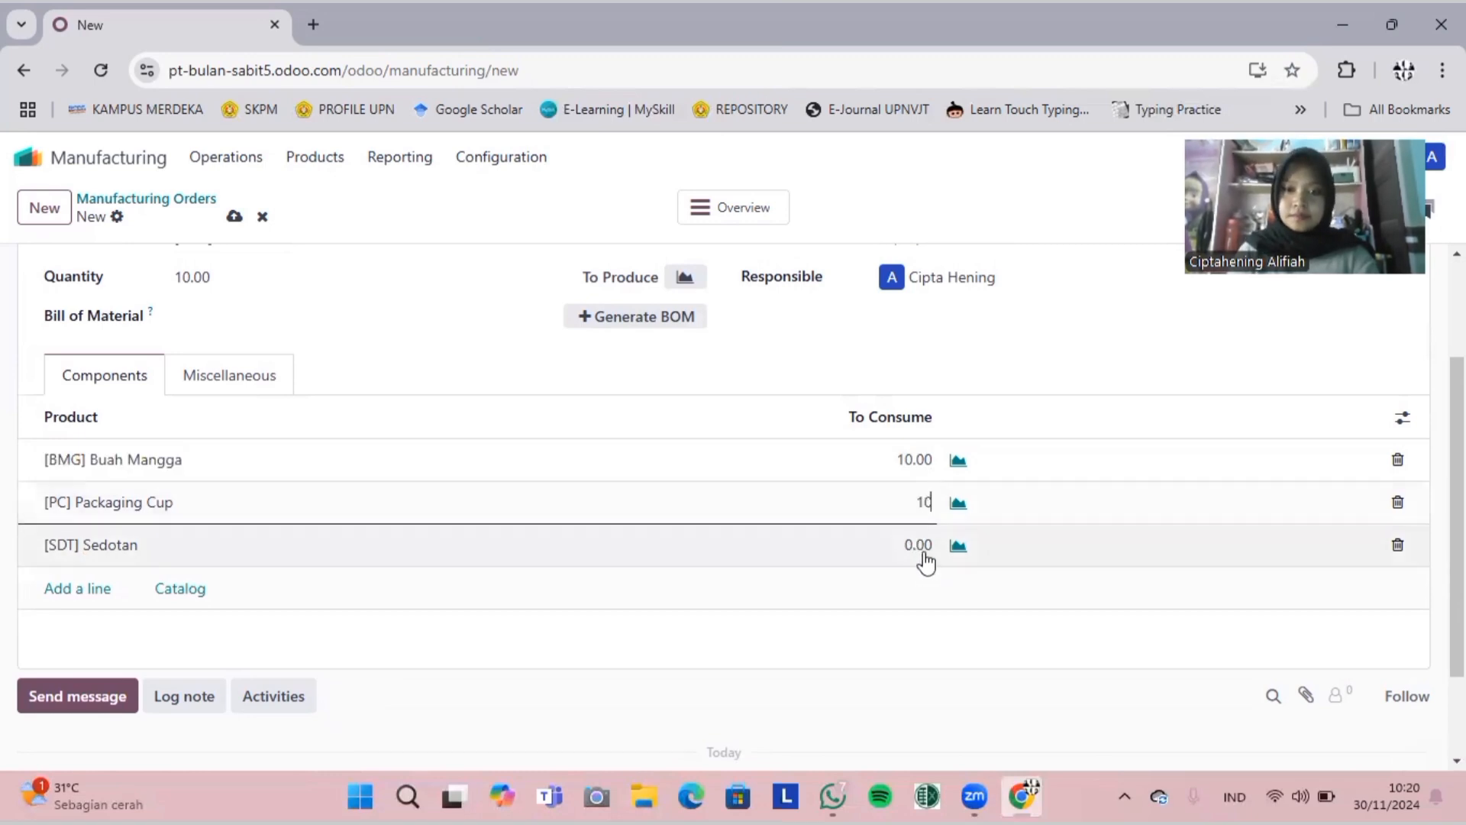
{"action": "left_click", "coordinate": [926, 544]}
{"action": "type", "text": "10"}
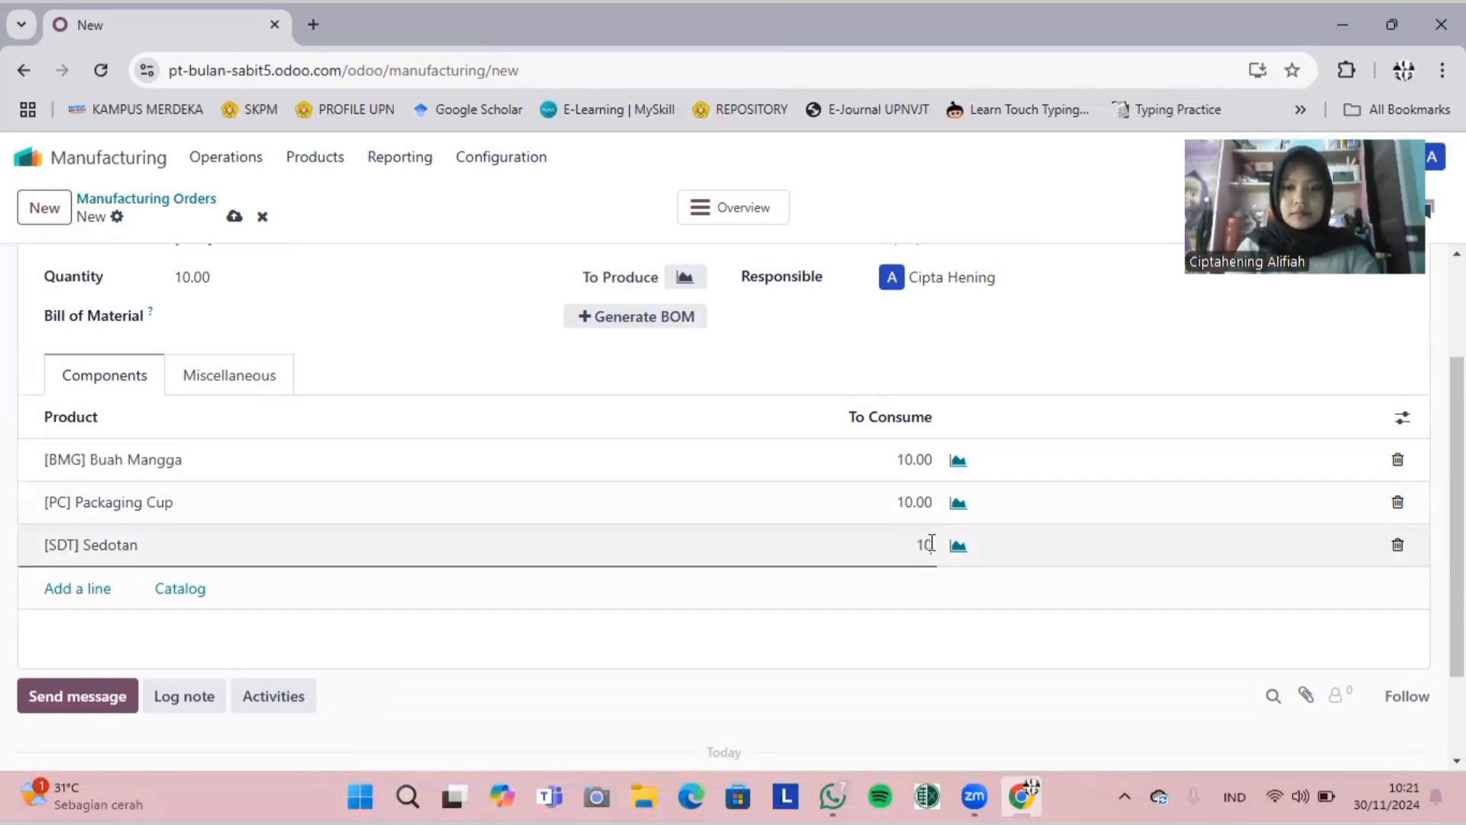
{"action": "left_click", "coordinate": [916, 645]}
Step: Confirm the Smoothies manufacturing order and produce its full quantity
{"action": "scroll", "coordinate": [906, 658], "scroll_direction": "up", "scroll_amount": 2}
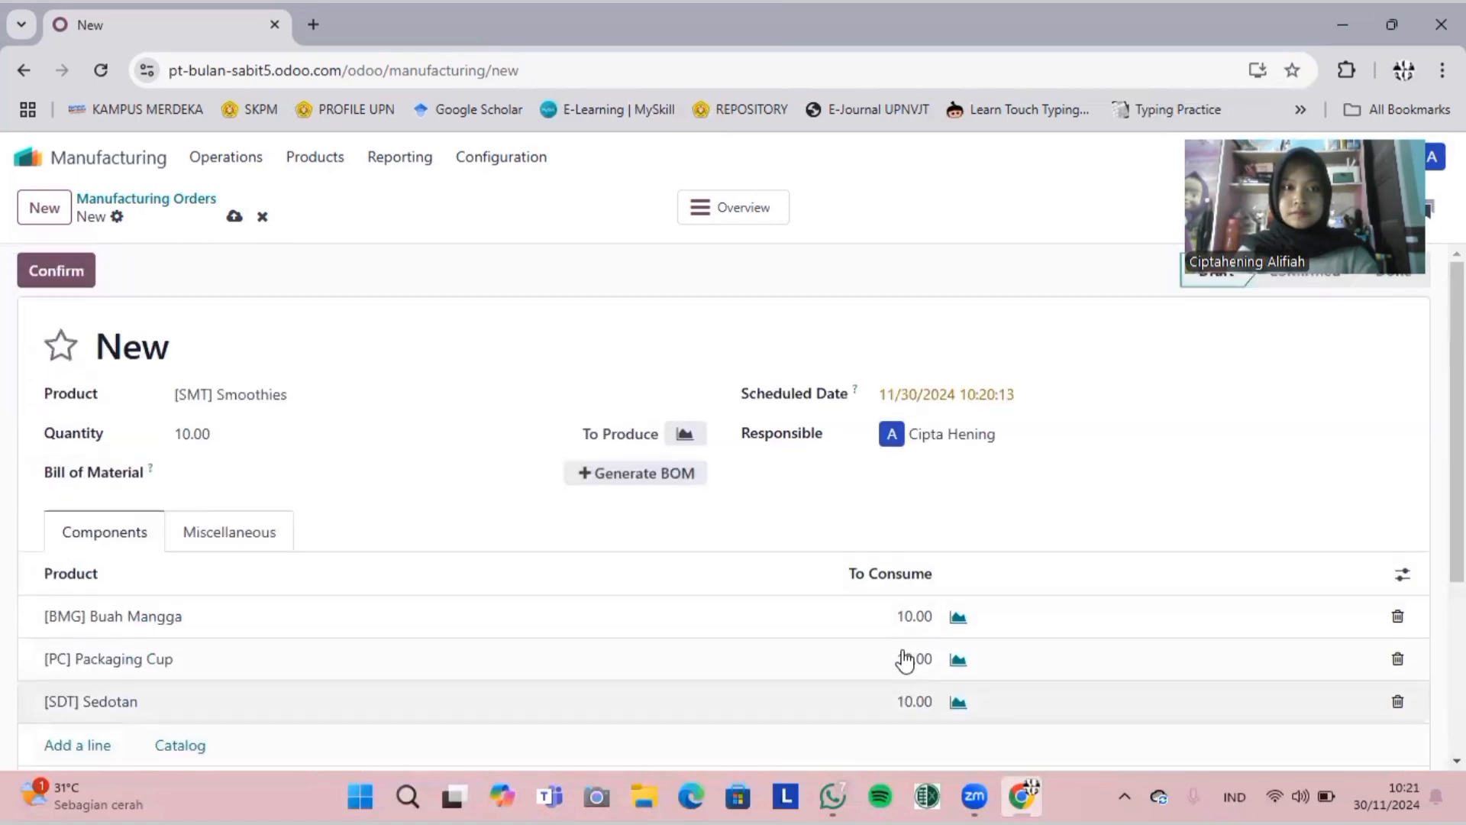
{"action": "left_click", "coordinate": [69, 276]}
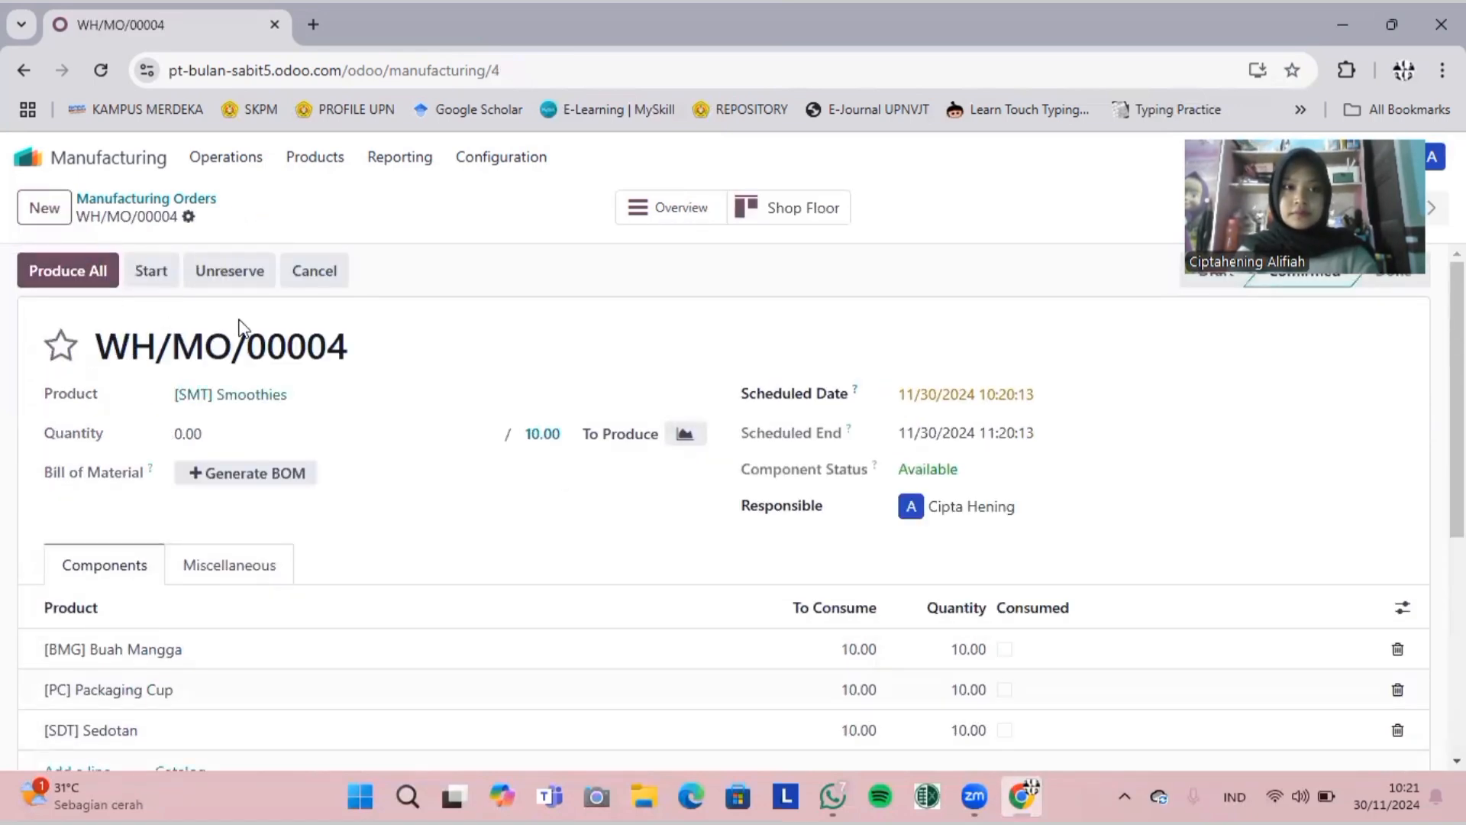
{"action": "scroll", "coordinate": [239, 328], "scroll_direction": "down", "scroll_amount": 5}
{"action": "scroll", "coordinate": [238, 328], "scroll_direction": "up", "scroll_amount": 5}
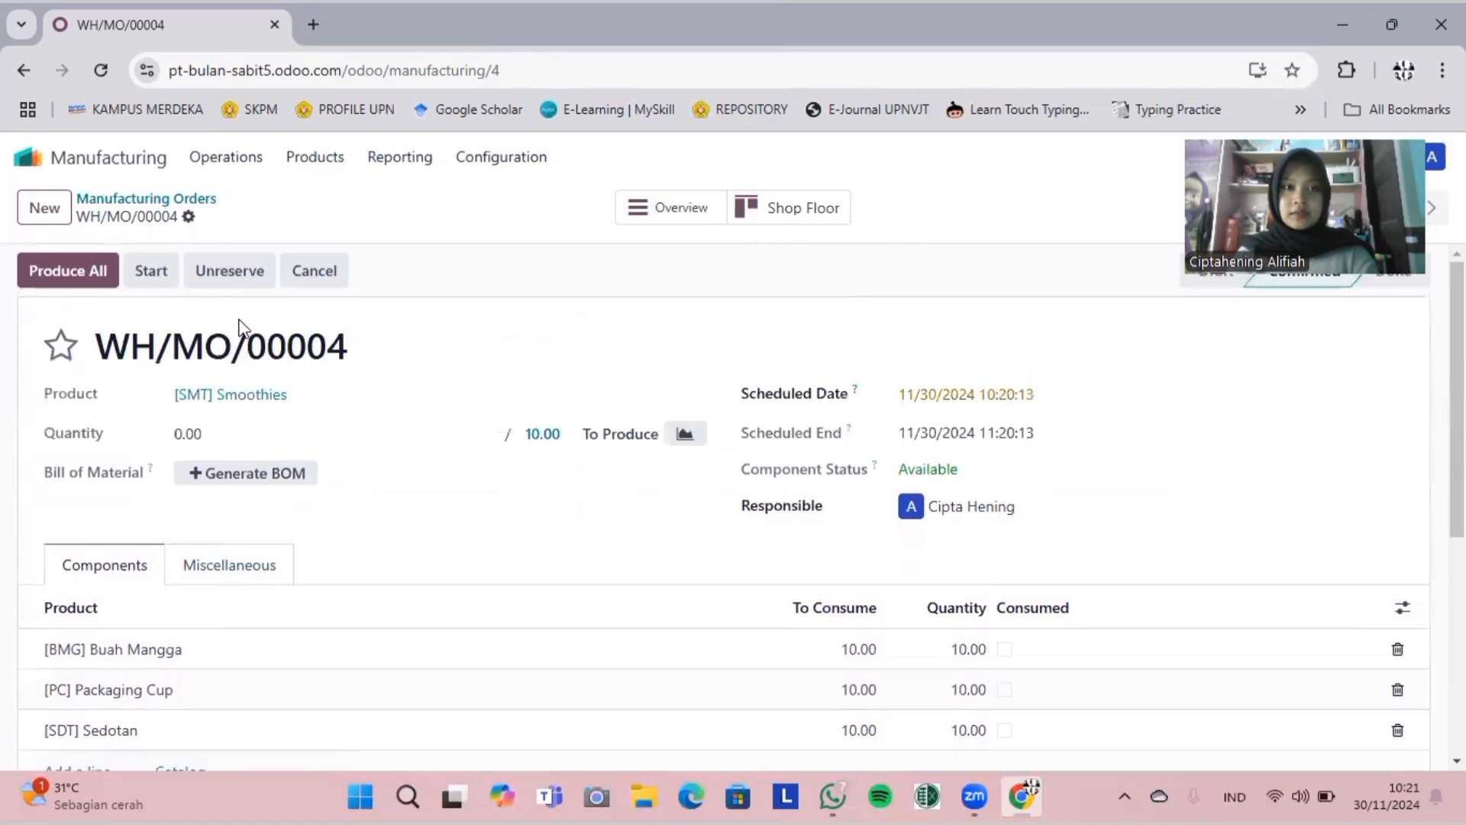
{"action": "left_click", "coordinate": [87, 279]}
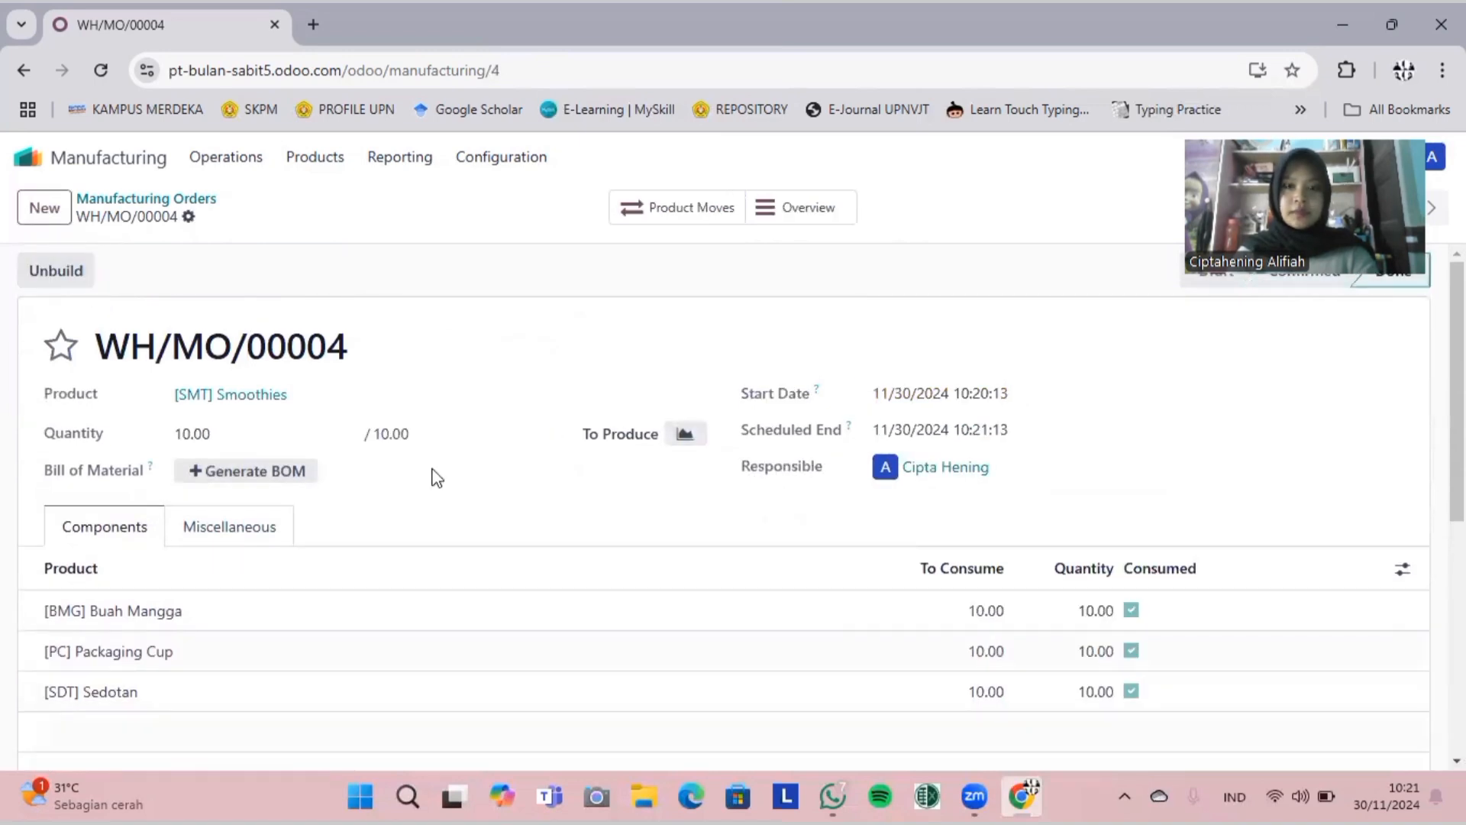
{"action": "scroll", "coordinate": [432, 474], "scroll_direction": "down", "scroll_amount": 4}
{"action": "scroll", "coordinate": [432, 475], "scroll_direction": "up", "scroll_amount": 3}
{"action": "scroll", "coordinate": [432, 475], "scroll_direction": "down", "scroll_amount": 2}
{"action": "scroll", "coordinate": [434, 479], "scroll_direction": "up", "scroll_amount": 2}
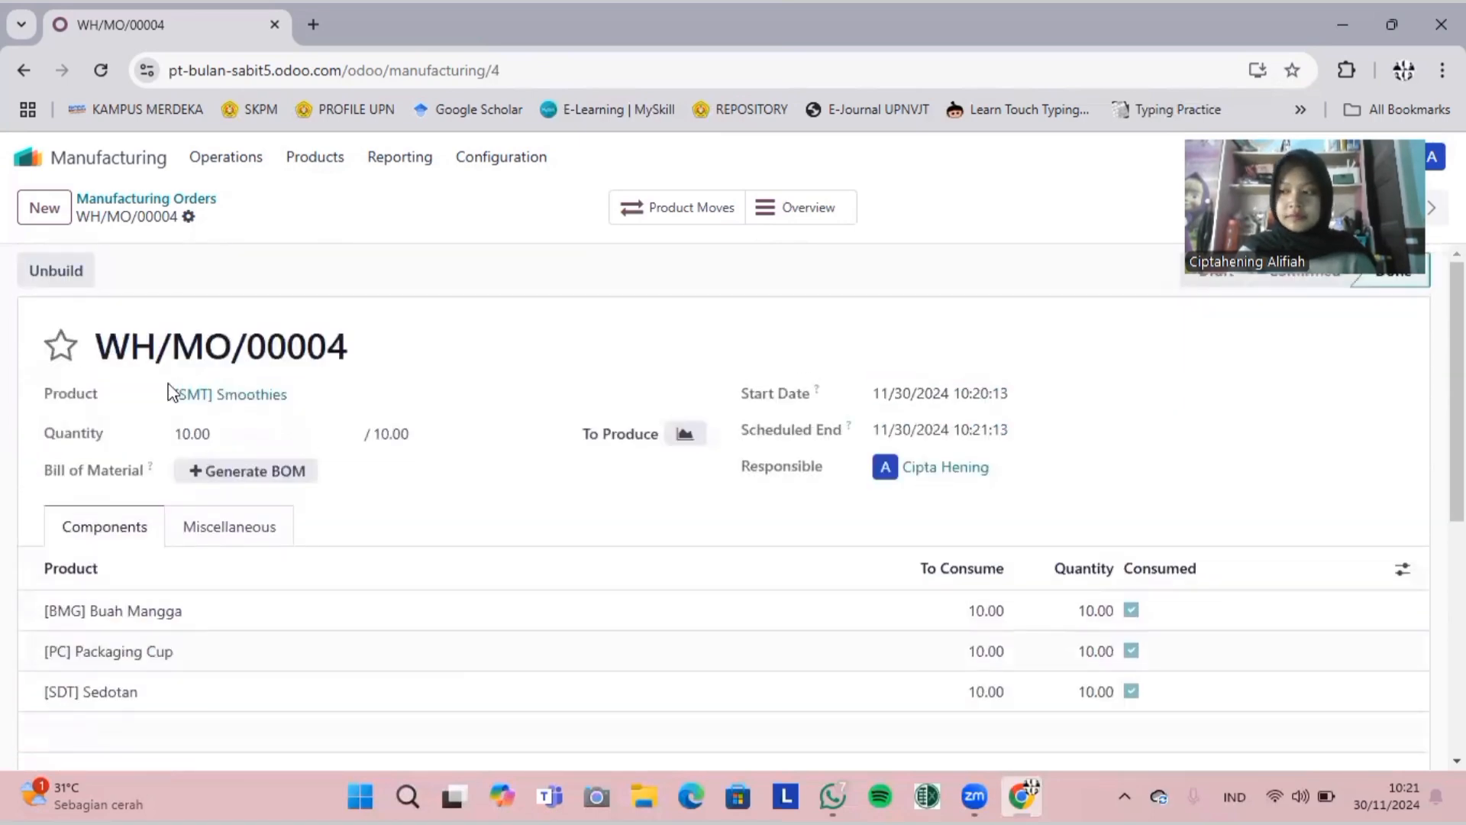
{"action": "scroll", "coordinate": [404, 482], "scroll_direction": "down", "scroll_amount": 1}
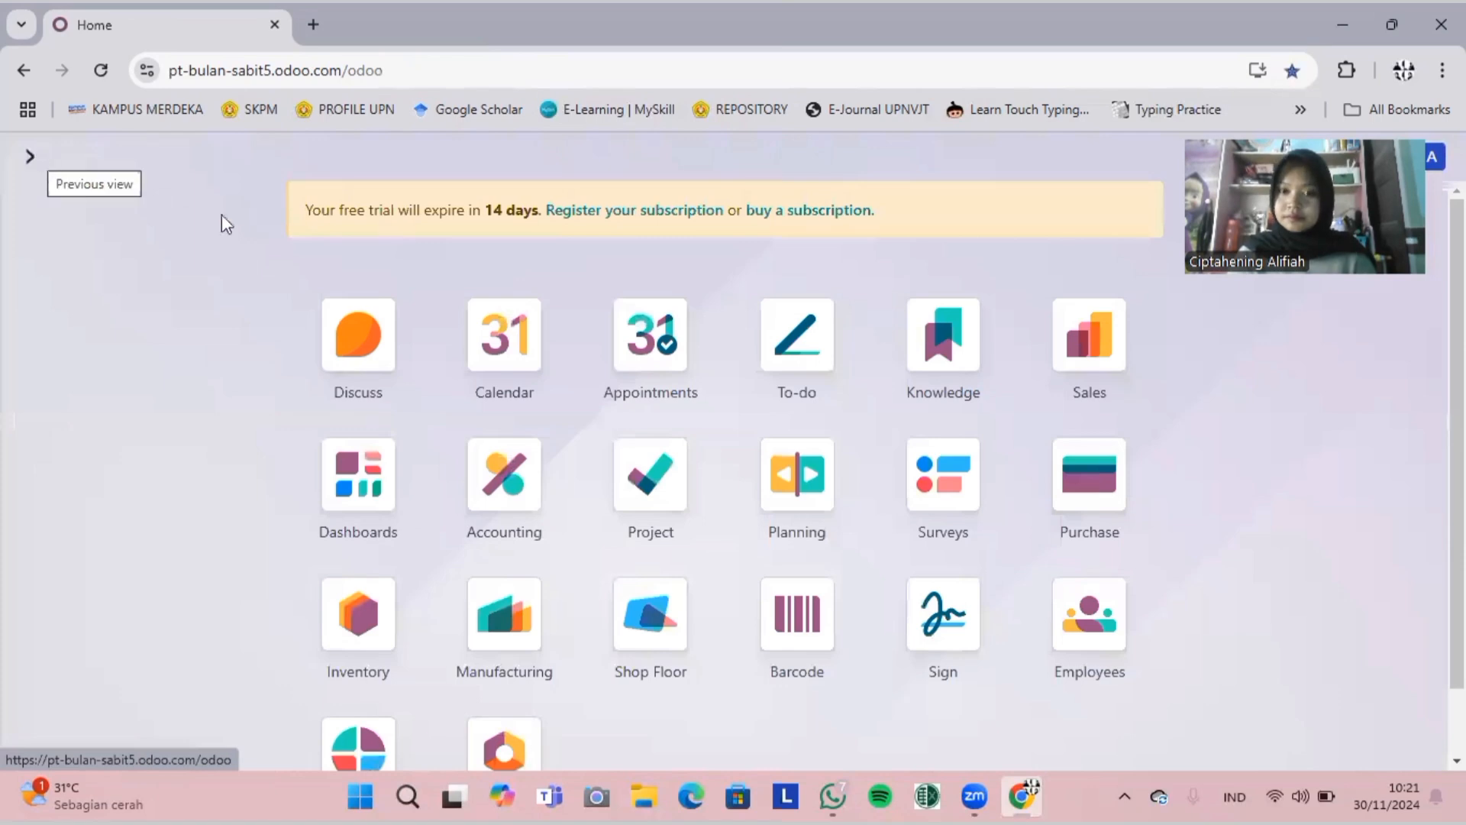
Step: Switch to Sales, start a new quotation and create a new customer on it by entering the customer's name
{"action": "left_click", "coordinate": [1089, 366]}
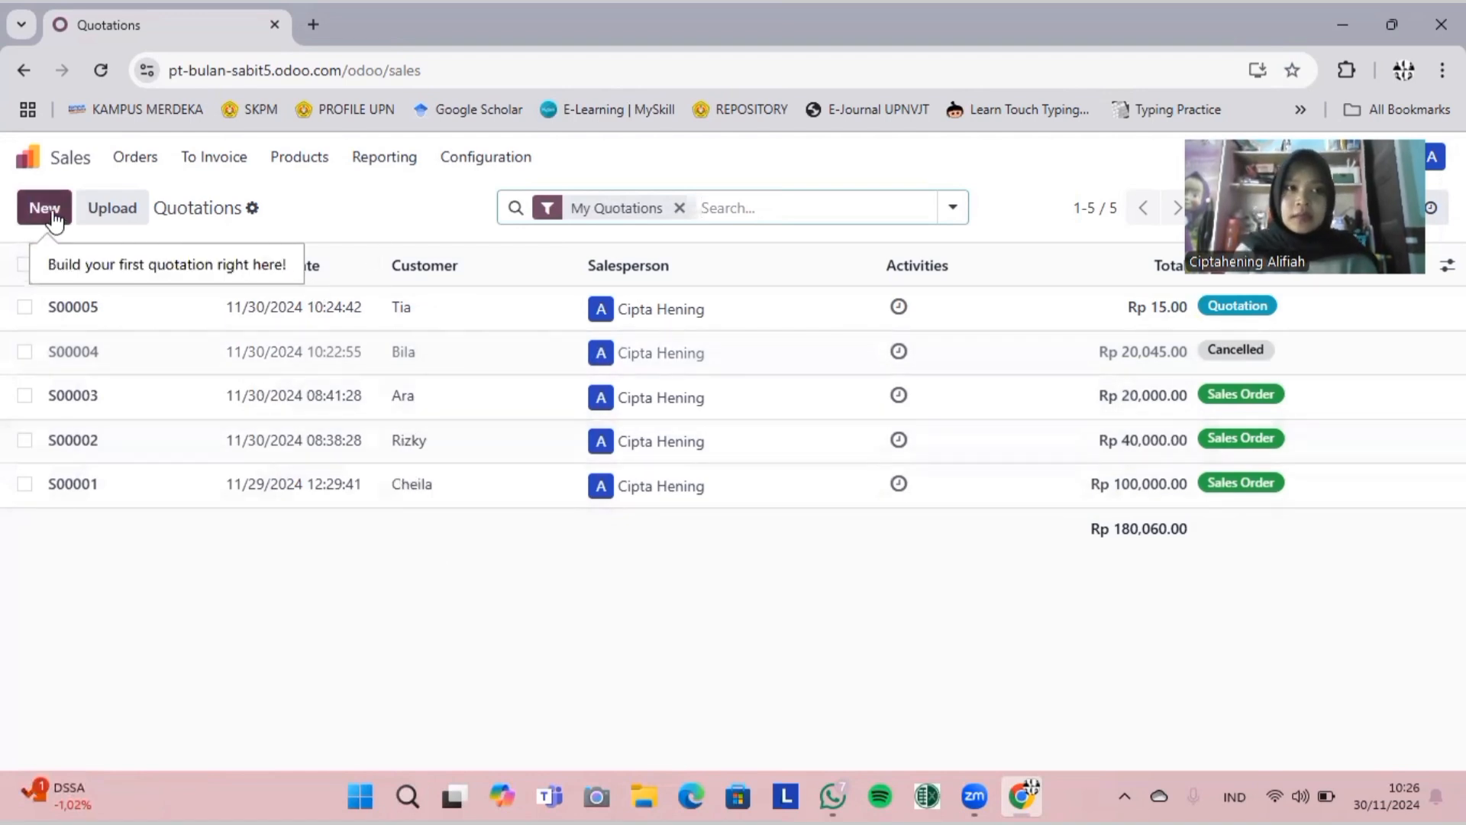
{"action": "left_click", "coordinate": [53, 218]}
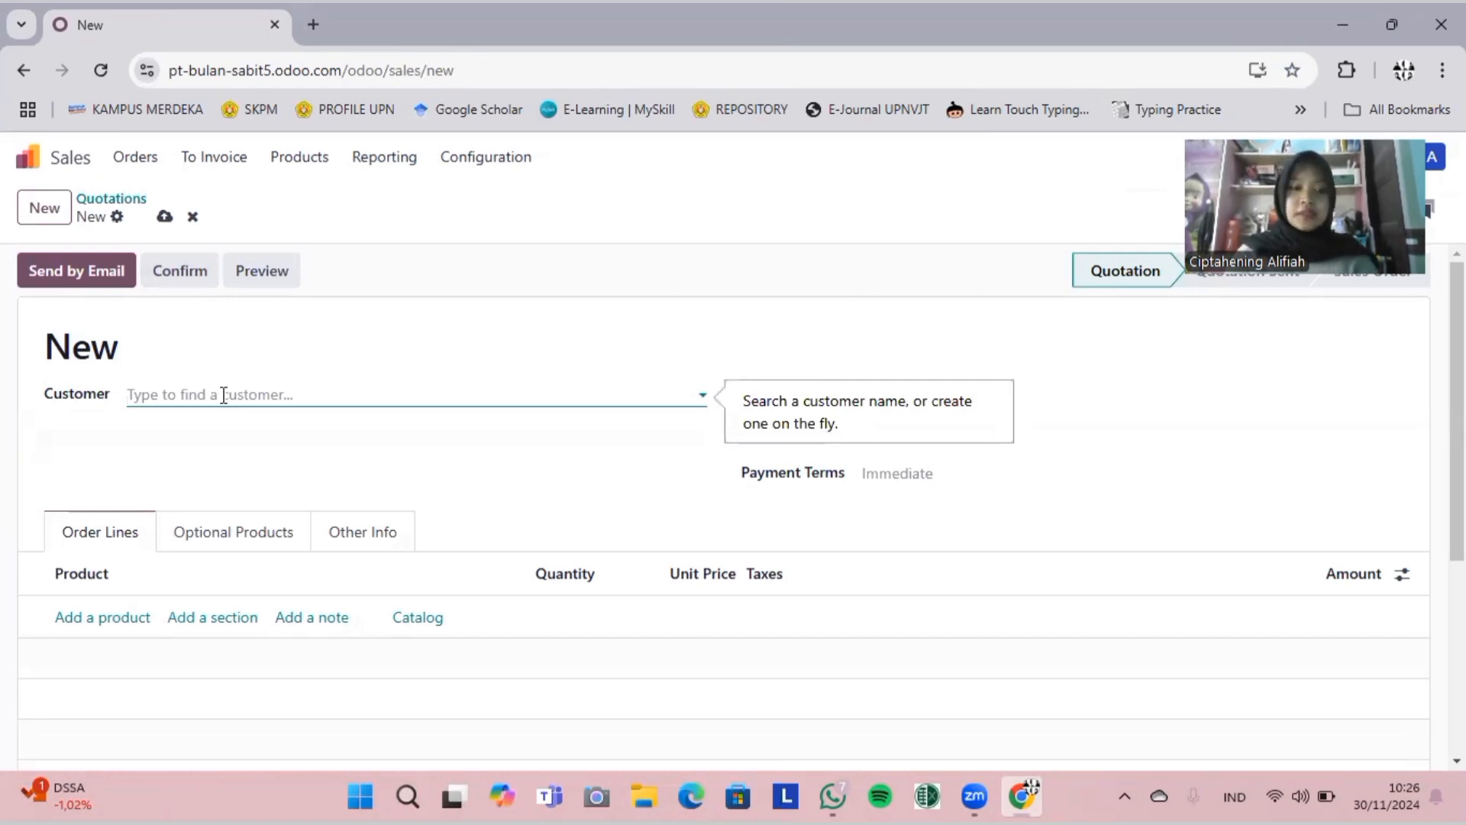
{"action": "key", "text": "Caps_Lock"}
{"action": "type", "text": "R"}
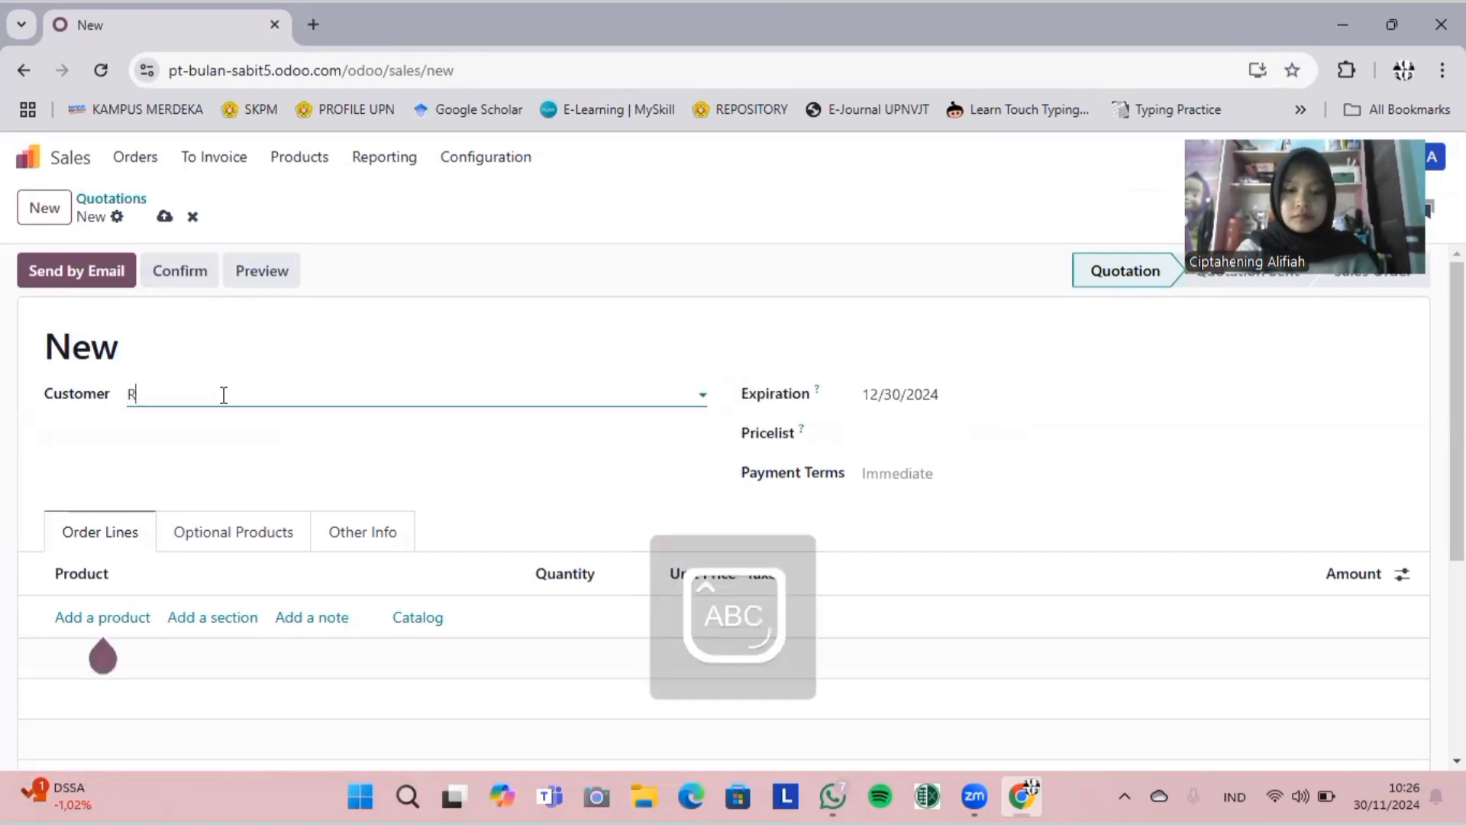
{"action": "key", "text": "Caps_Lock"}
{"action": "type", "text": "io"}
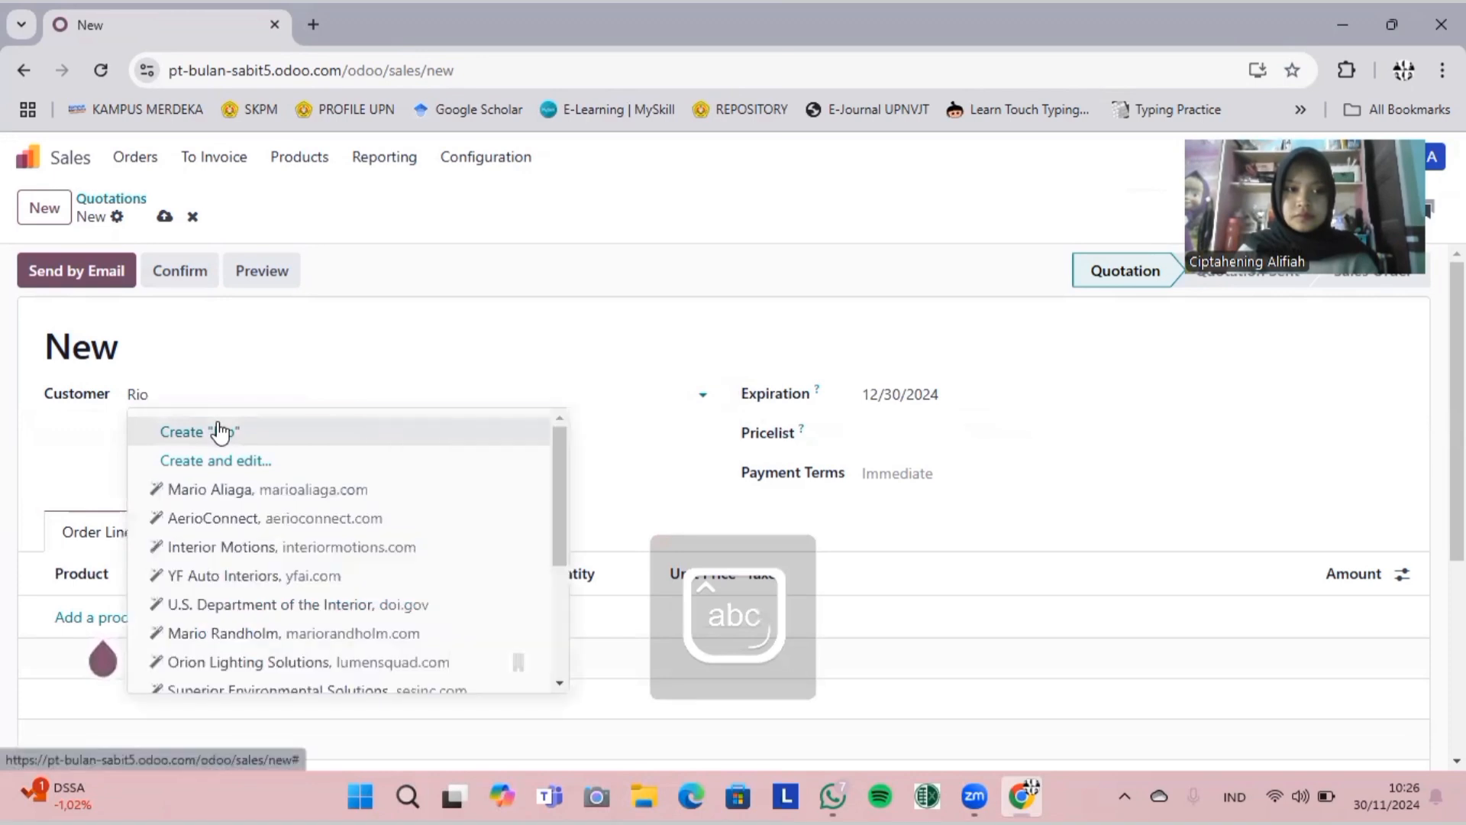
{"action": "left_click", "coordinate": [220, 431]}
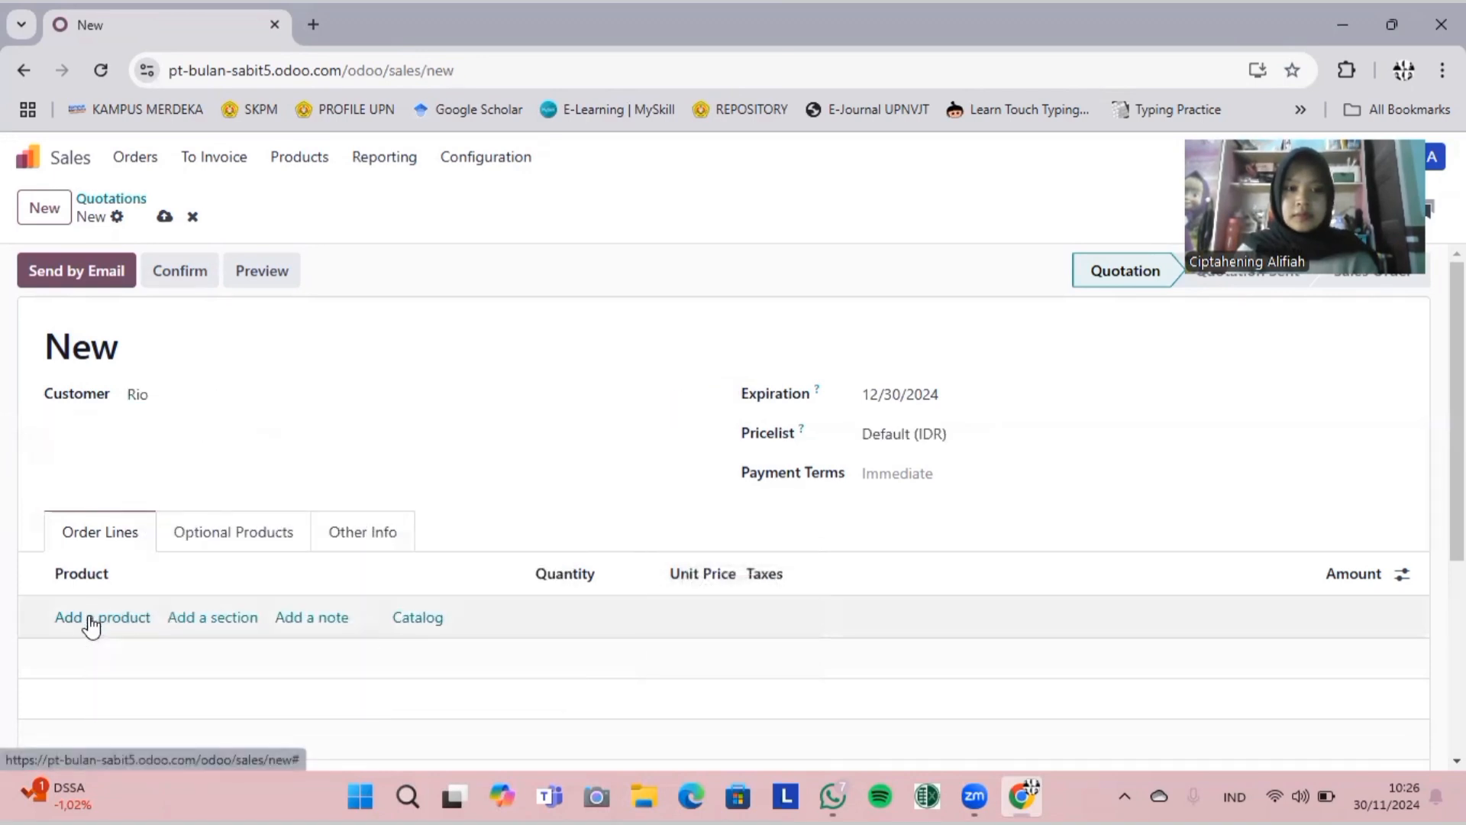
Step: Add Sandwich and Smoothies as product lines on the quotation
{"action": "left_click", "coordinate": [90, 620]}
{"action": "key", "text": "Caps_Lock"}
{"action": "type", "text": "S"}
{"action": "key", "text": "Caps_Lock"}
{"action": "type", "text": "and"}
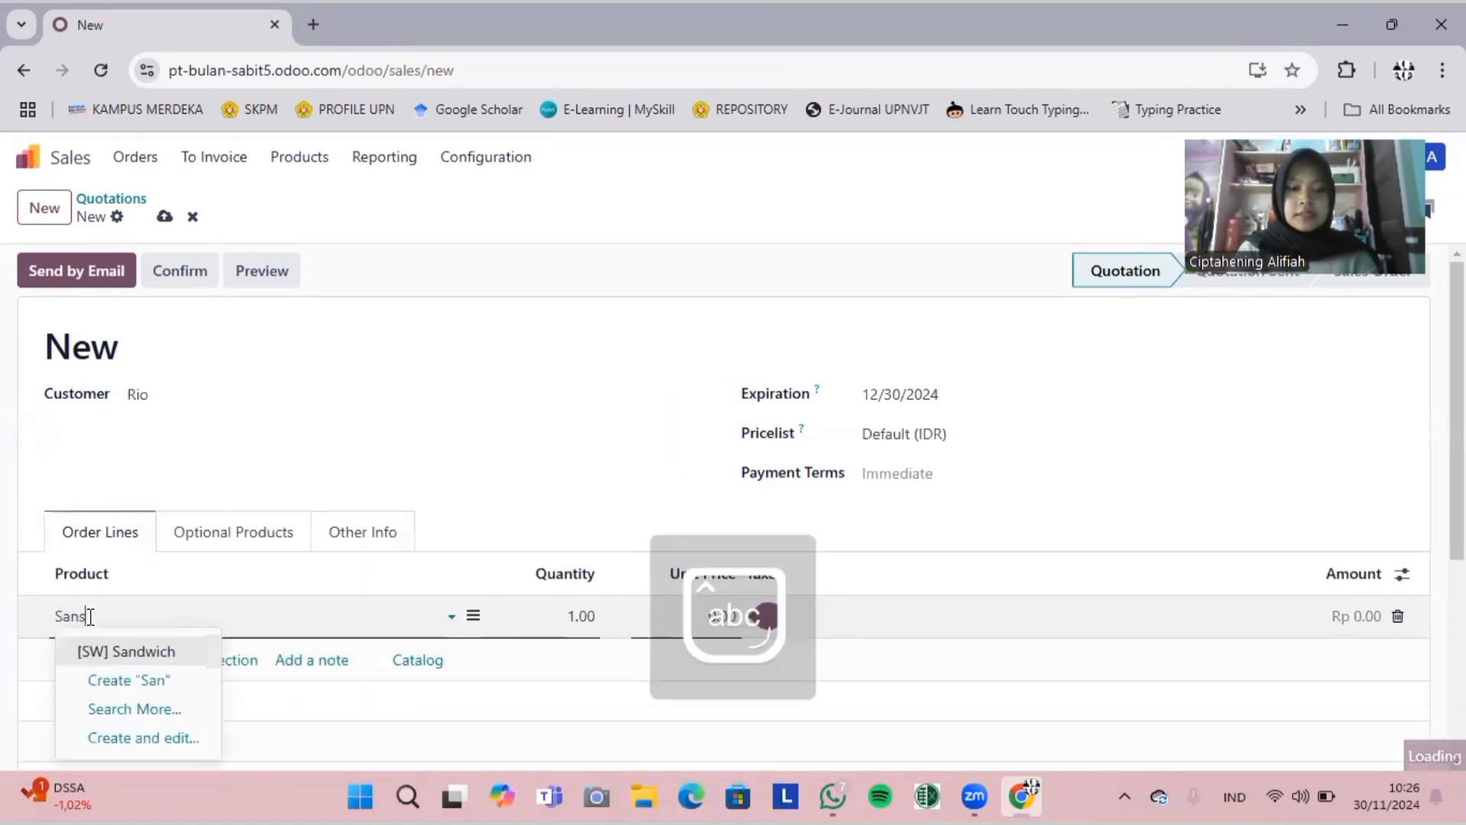
{"action": "type", "text": "wich"}
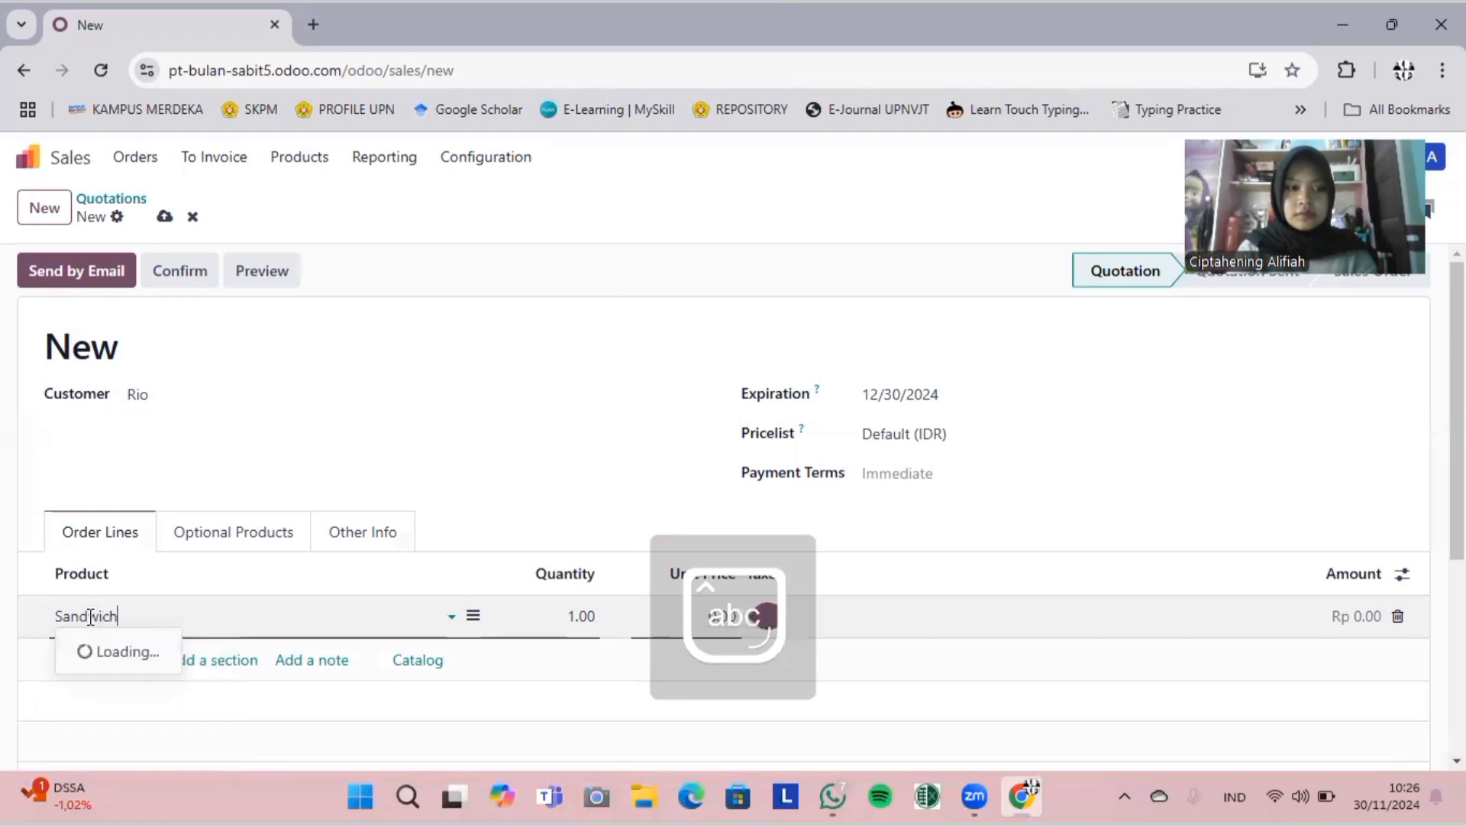
{"action": "key", "text": "Return"}
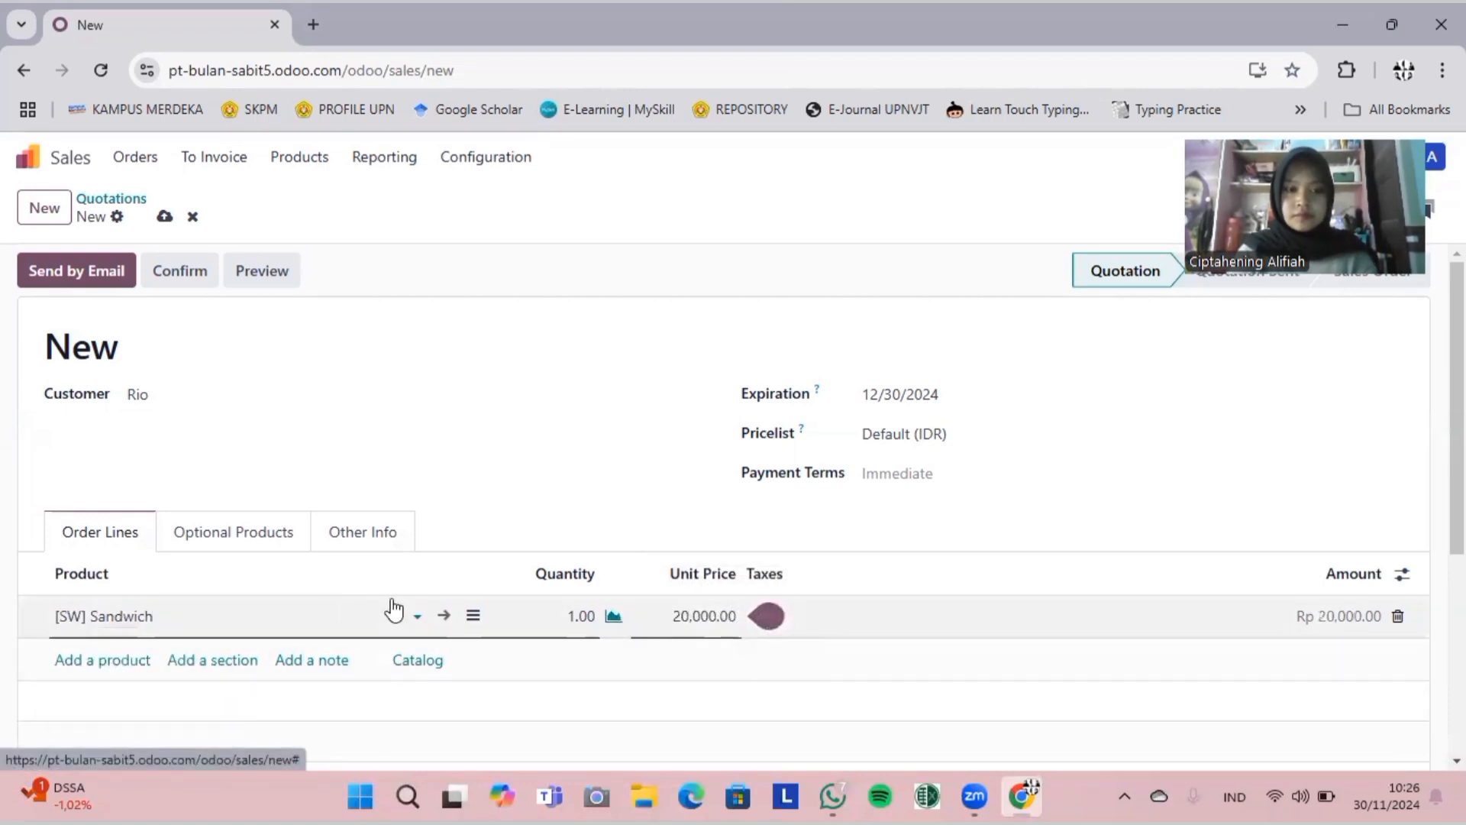
{"action": "scroll", "coordinate": [507, 606], "scroll_direction": "down", "scroll_amount": 1}
{"action": "left_click", "coordinate": [111, 591]}
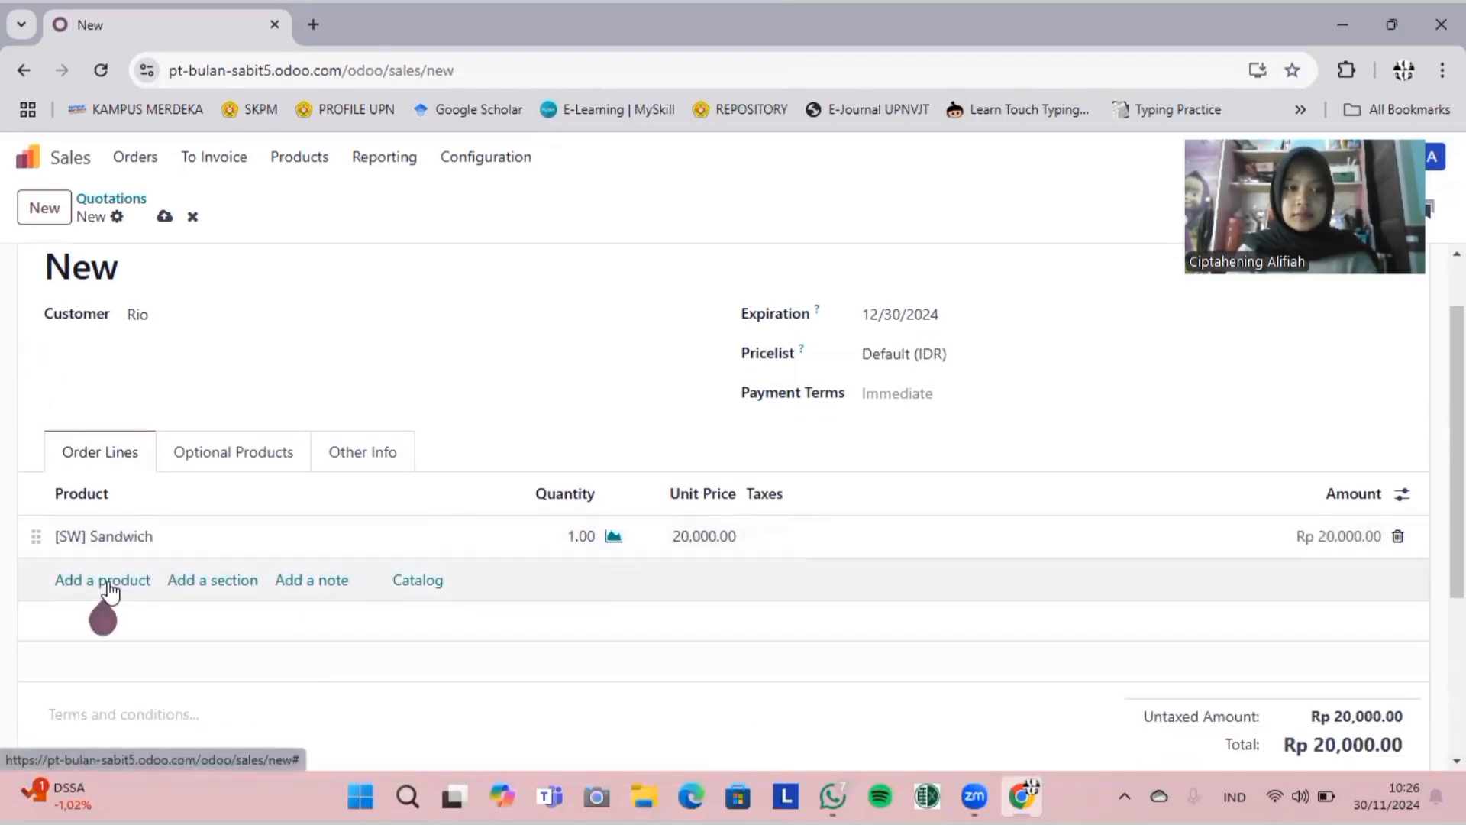
{"action": "type", "text": "sm"}
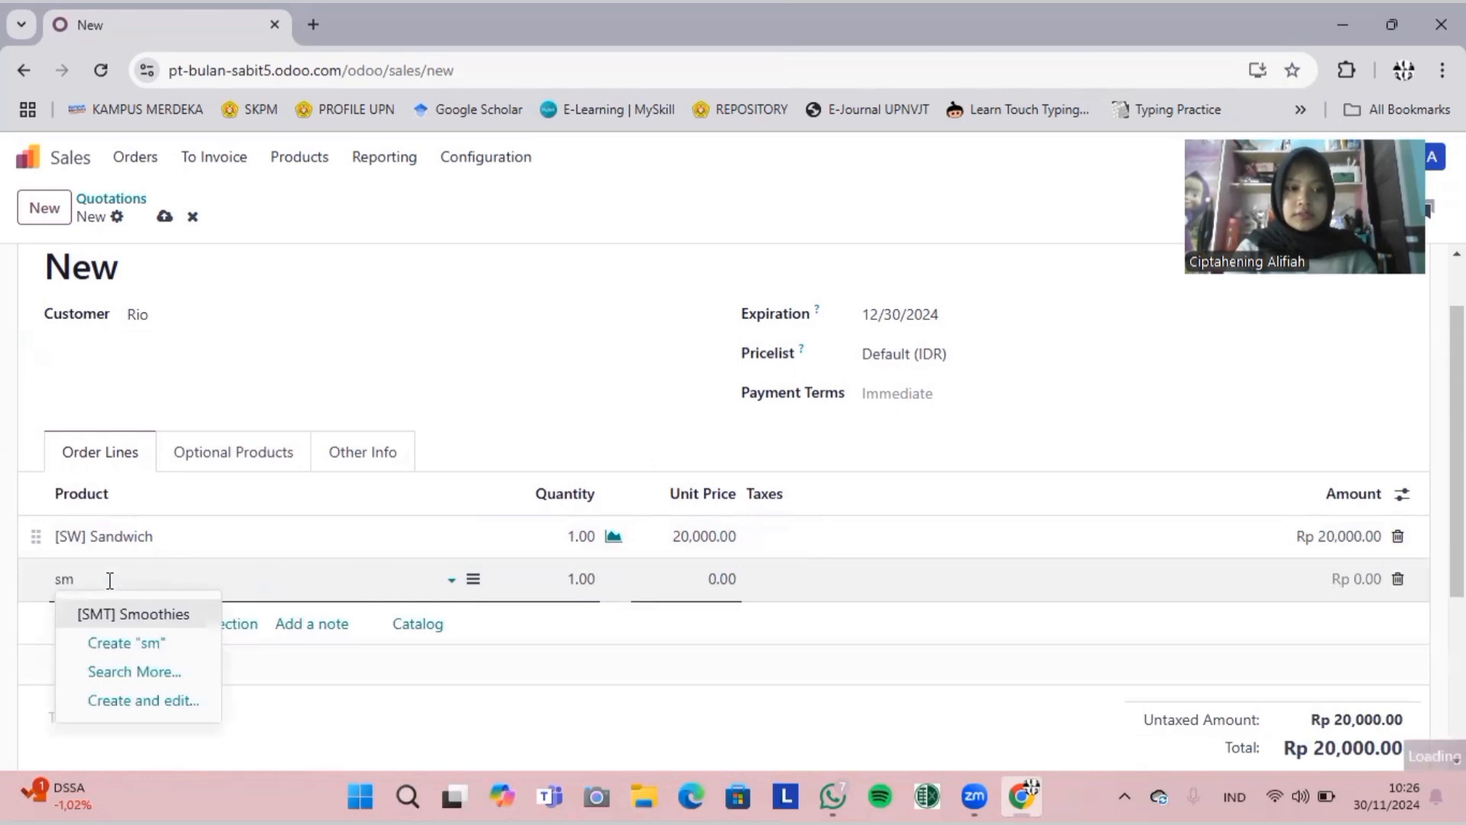
{"action": "type", "text": "o"}
{"action": "left_click", "coordinate": [128, 616]}
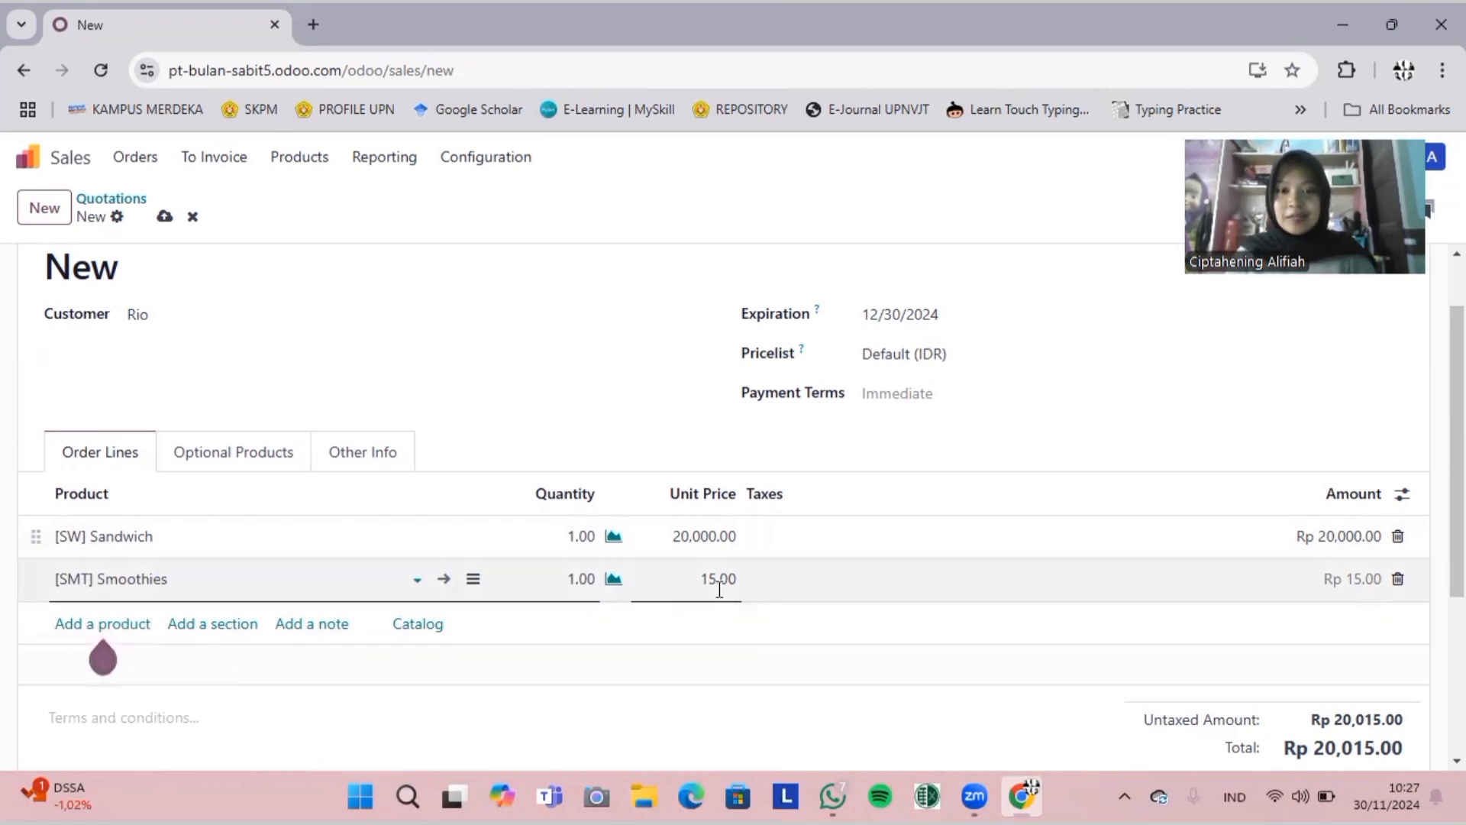
Step: Review the order lines and confirm the quotation as a sales order
{"action": "scroll", "coordinate": [883, 550], "scroll_direction": "down", "scroll_amount": 3}
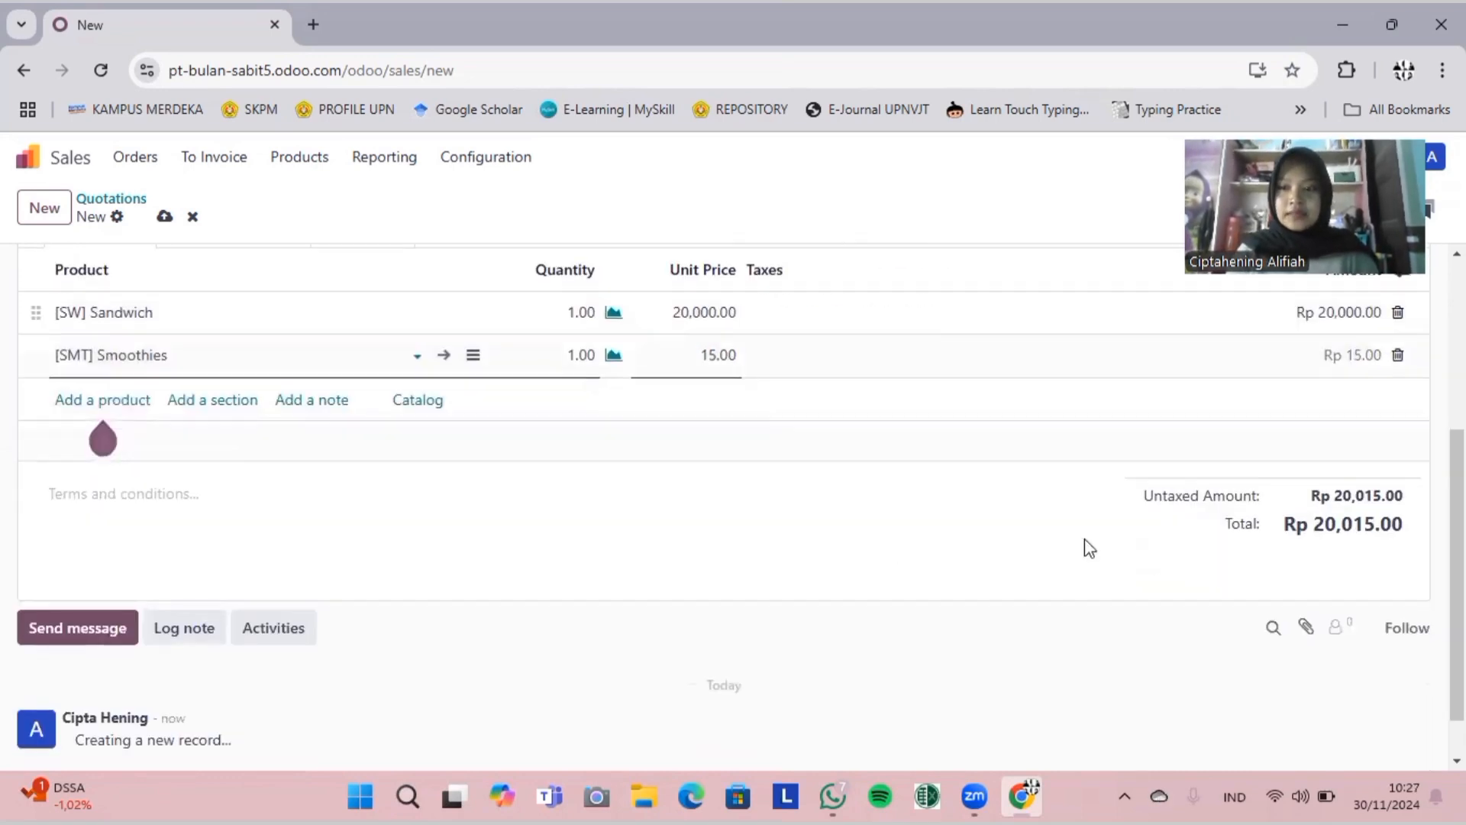
{"action": "scroll", "coordinate": [985, 486], "scroll_direction": "up", "scroll_amount": 2}
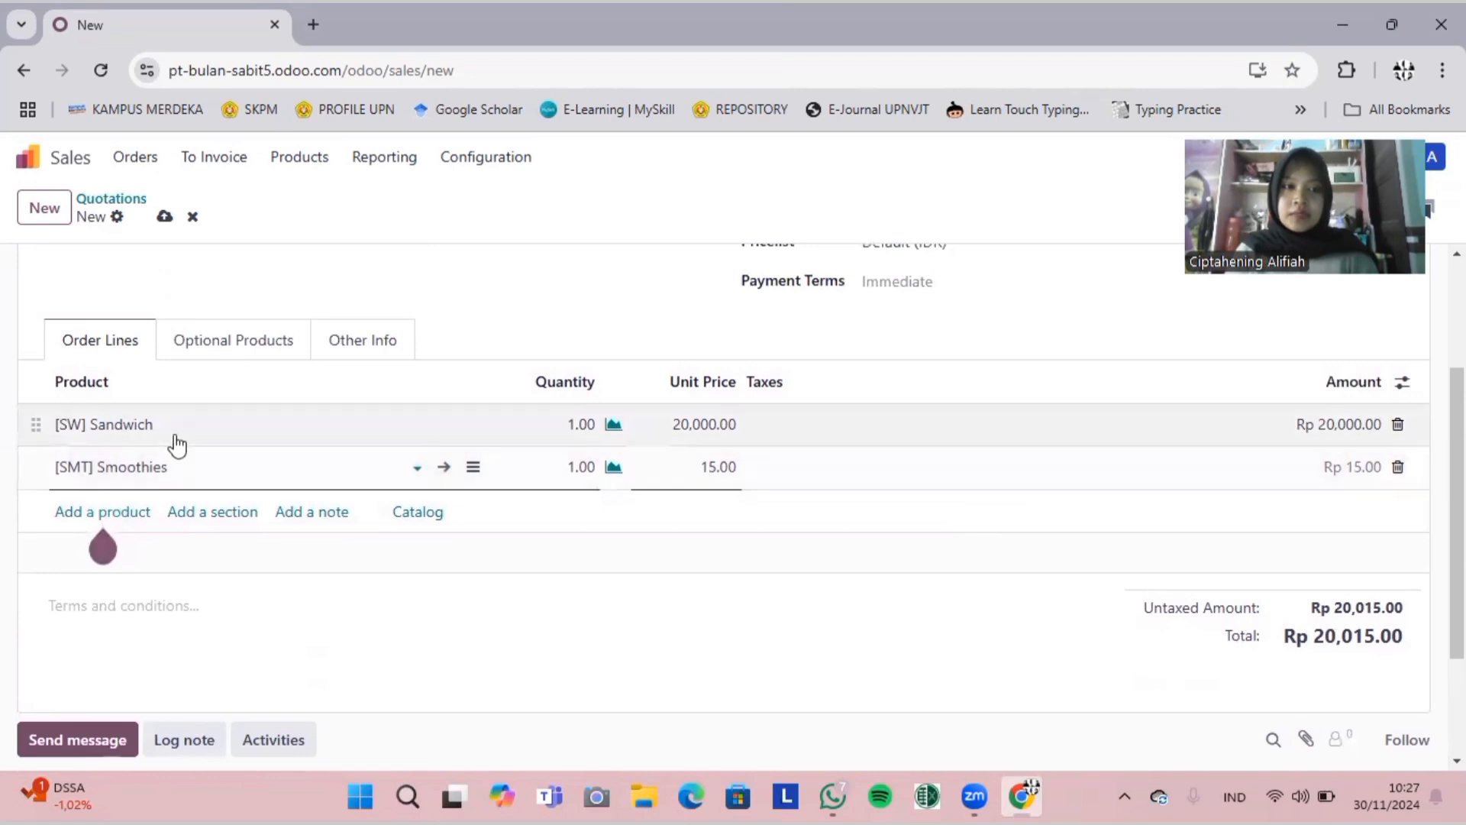
{"action": "scroll", "coordinate": [605, 507], "scroll_direction": "up", "scroll_amount": 3}
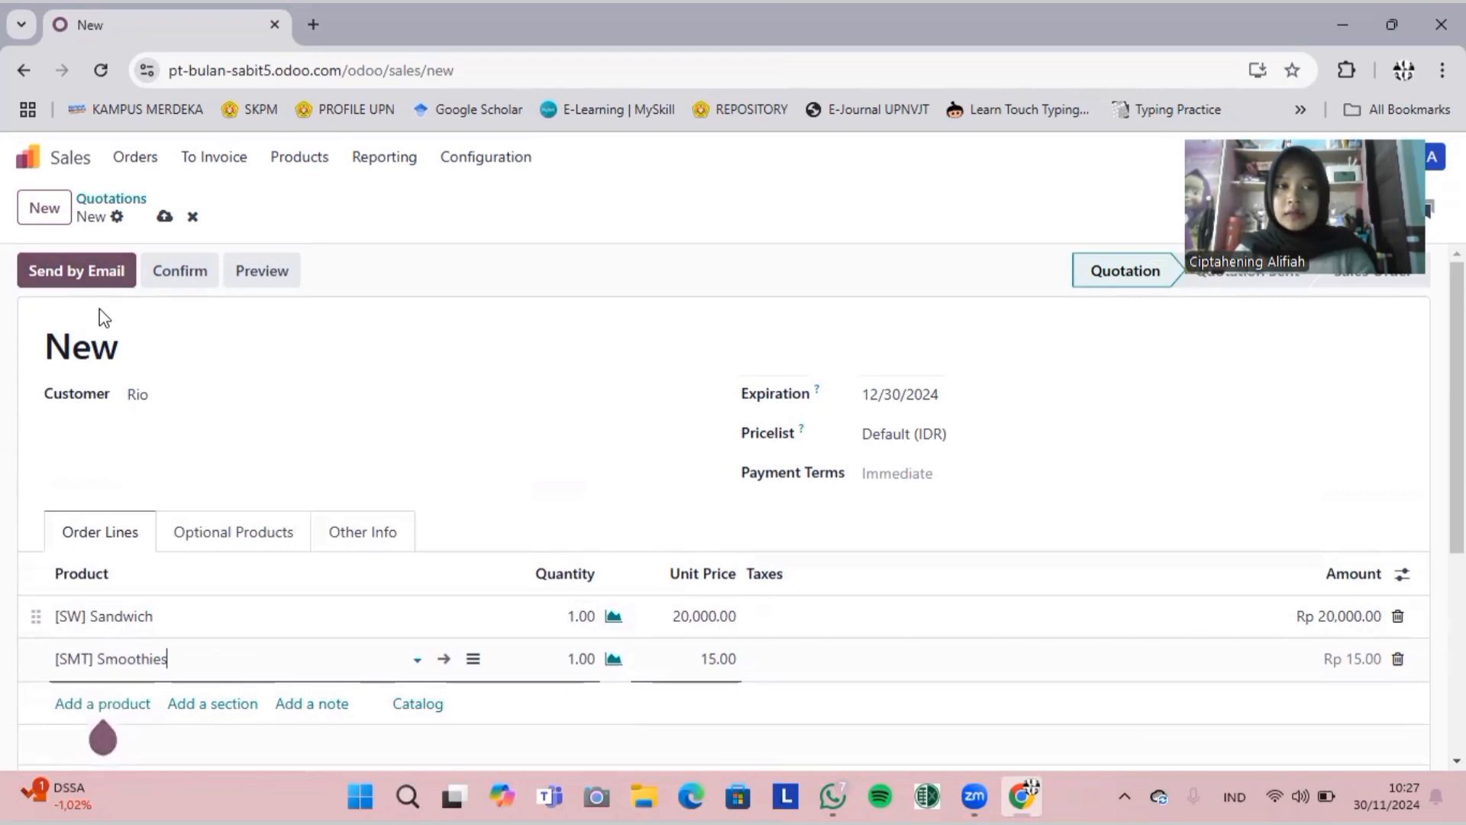
{"action": "left_click", "coordinate": [181, 287]}
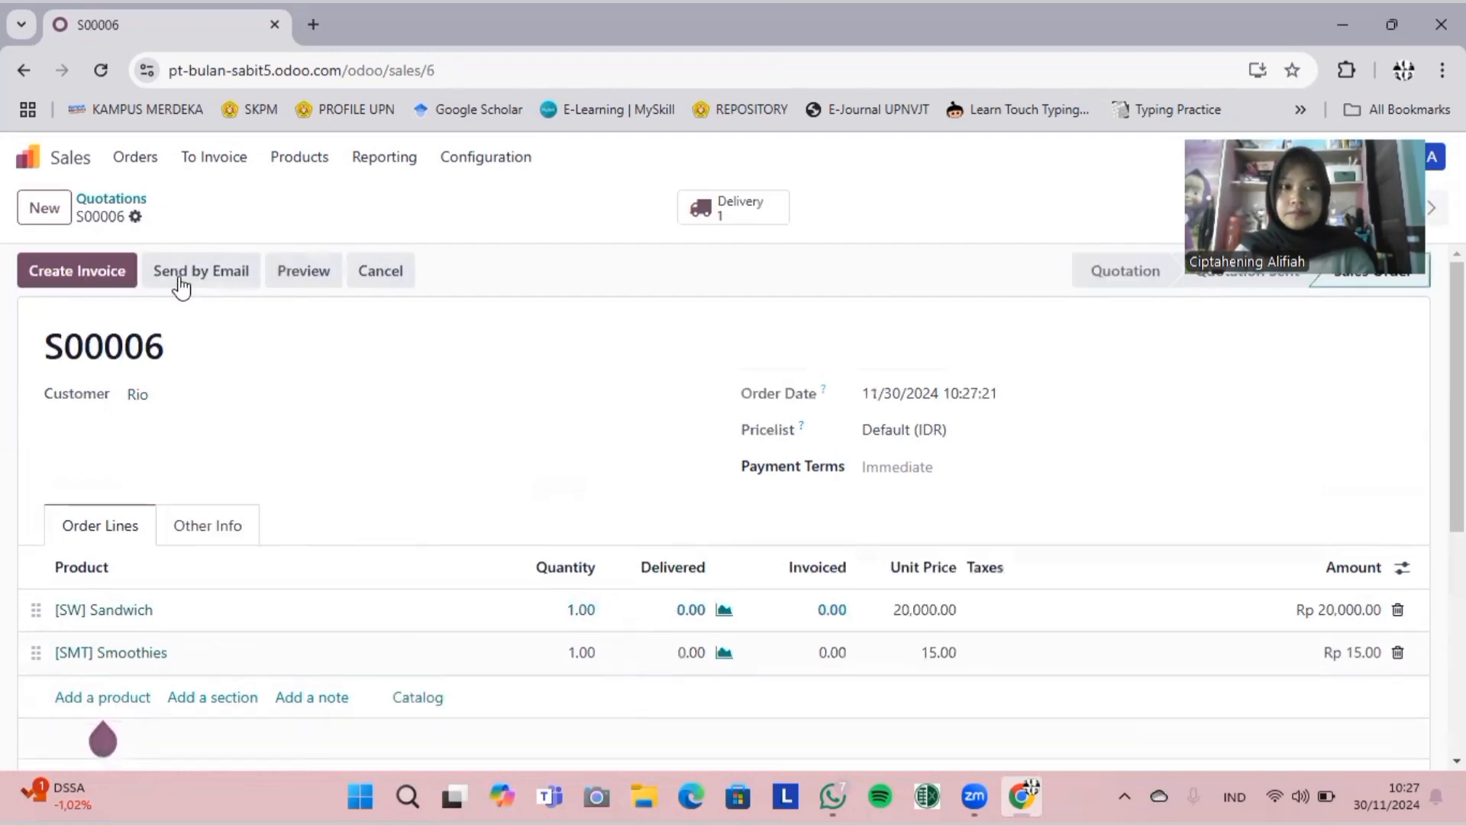
Step: Create a regular draft invoice from the sales order and confirm the invoice
{"action": "left_click", "coordinate": [74, 289]}
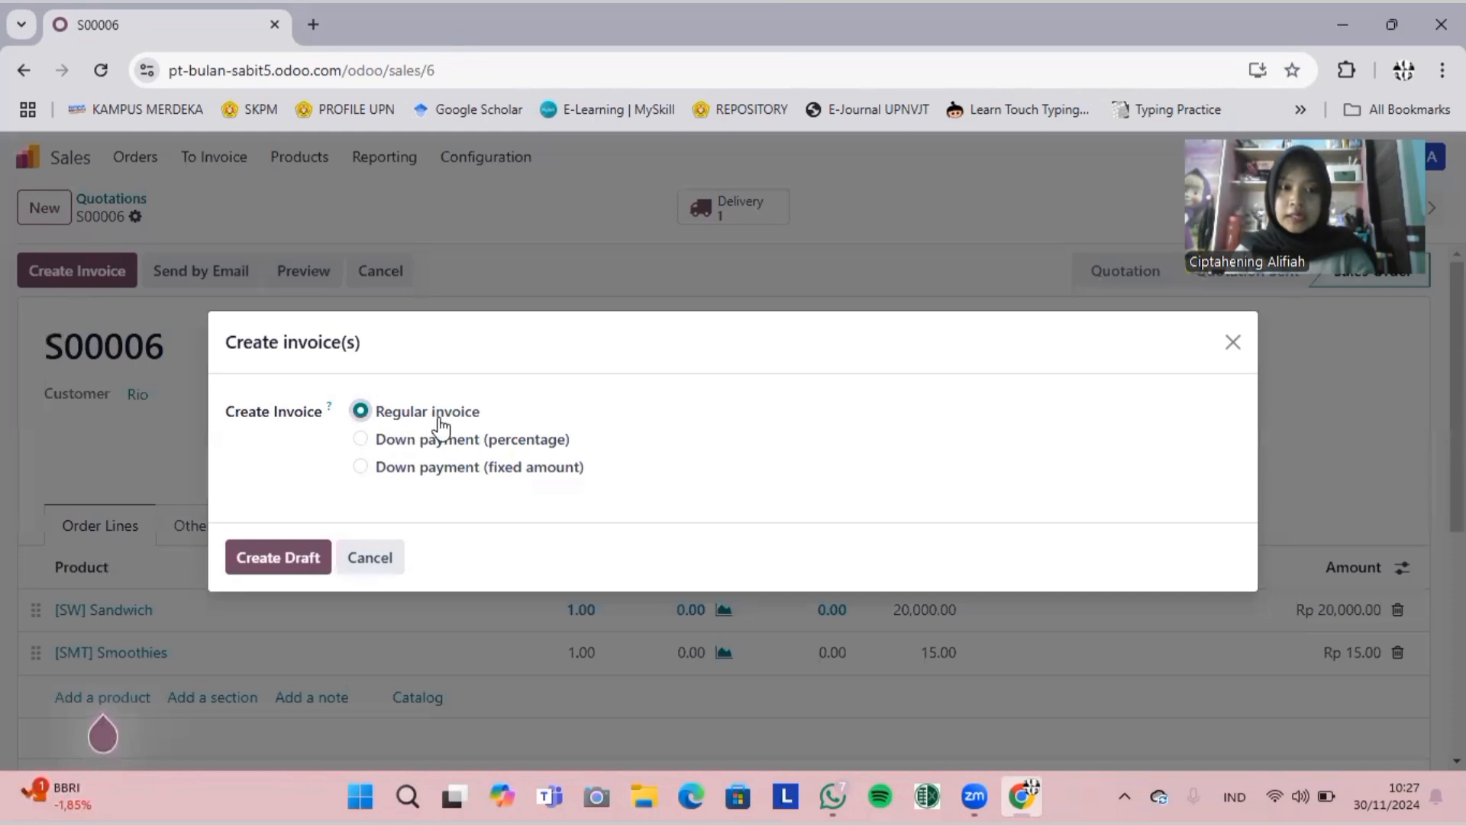
{"action": "left_click", "coordinate": [262, 565]}
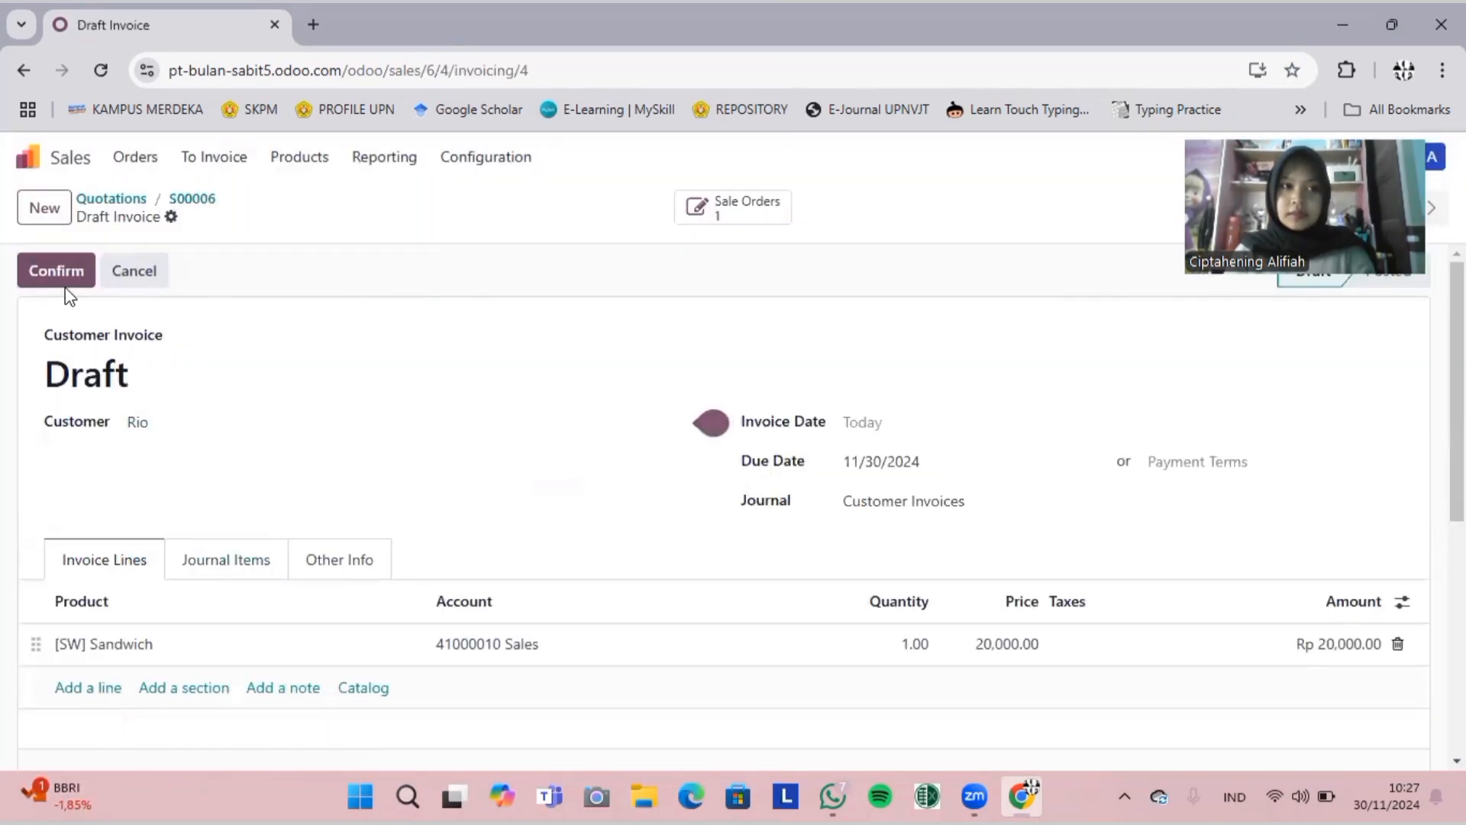
{"action": "left_click", "coordinate": [61, 277]}
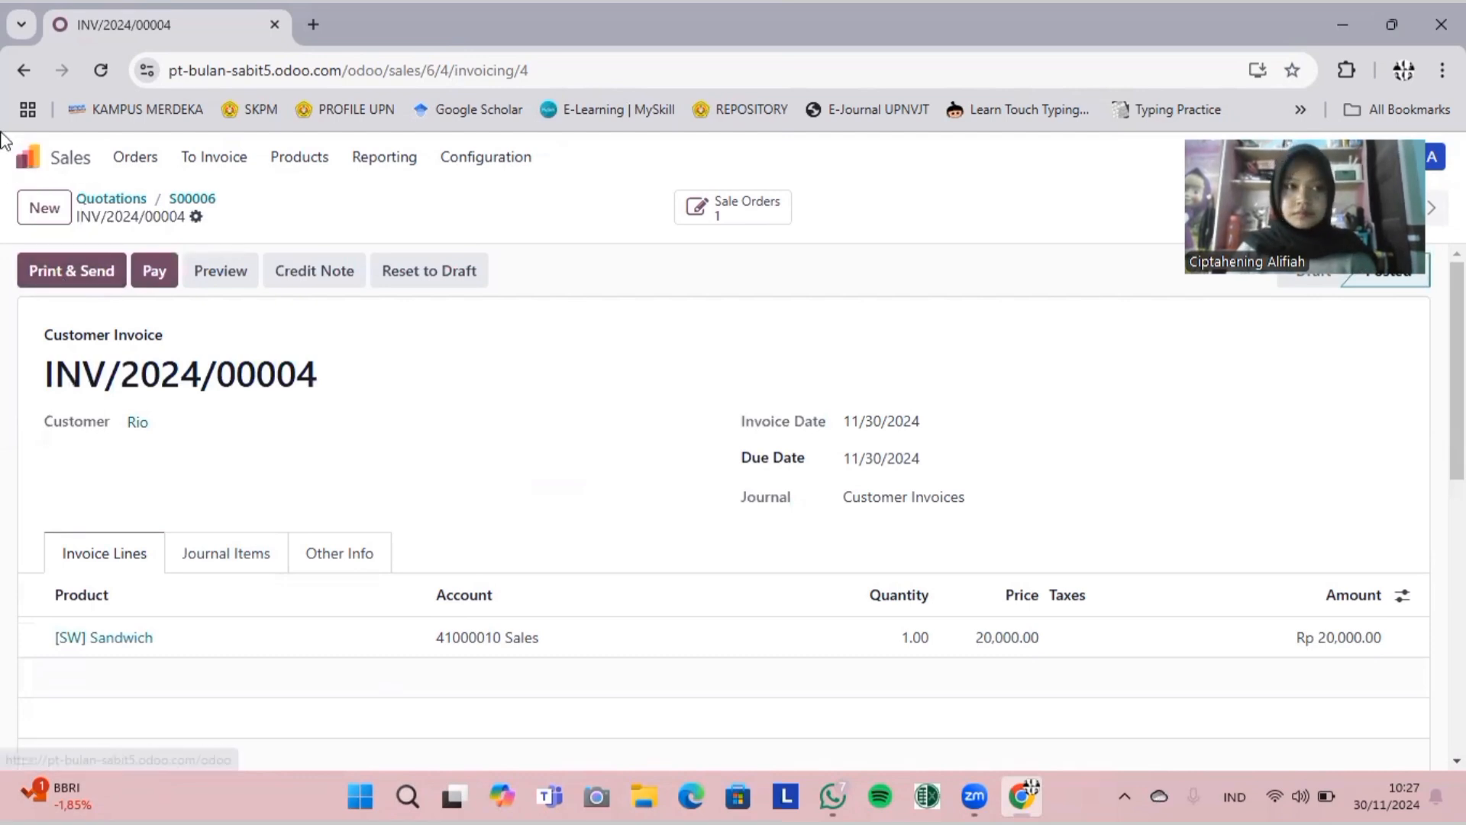
Step: Switch to Inventory and open the ready delivery order of the new sales order to check its product lines and quantities
{"action": "left_click", "coordinate": [27, 156]}
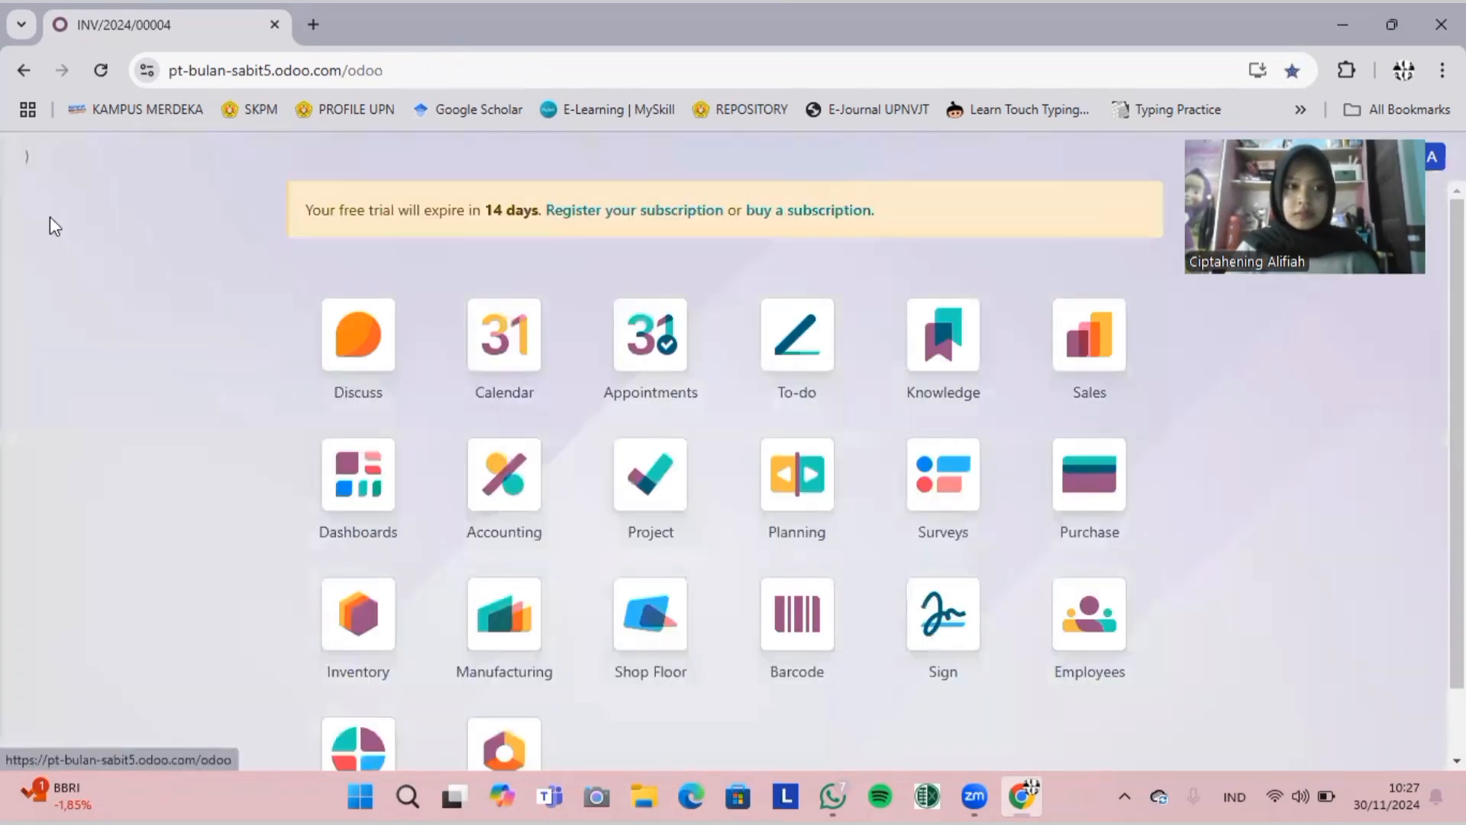
{"action": "left_click", "coordinate": [360, 663]}
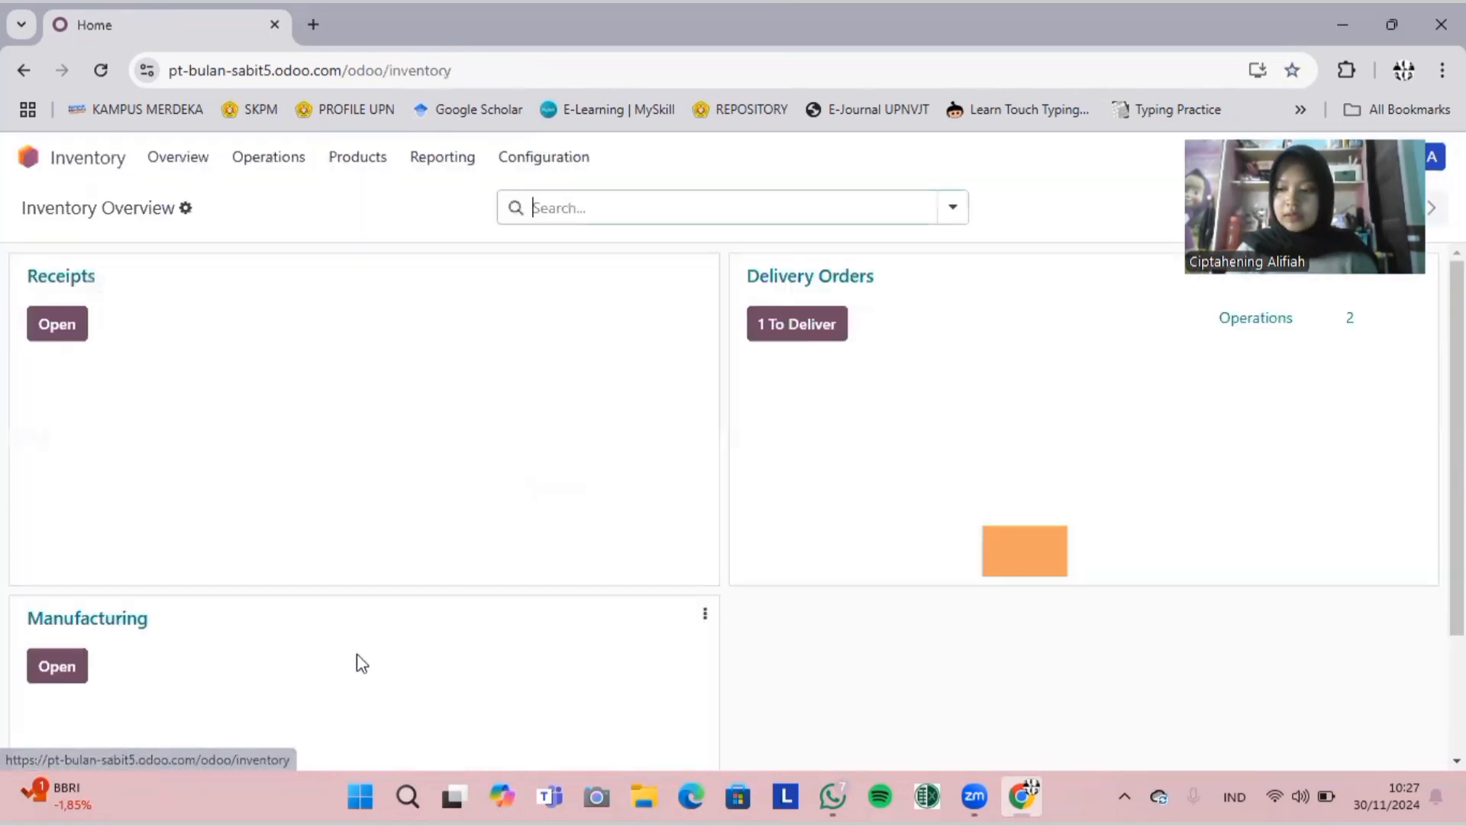
{"action": "left_click", "coordinate": [791, 331]}
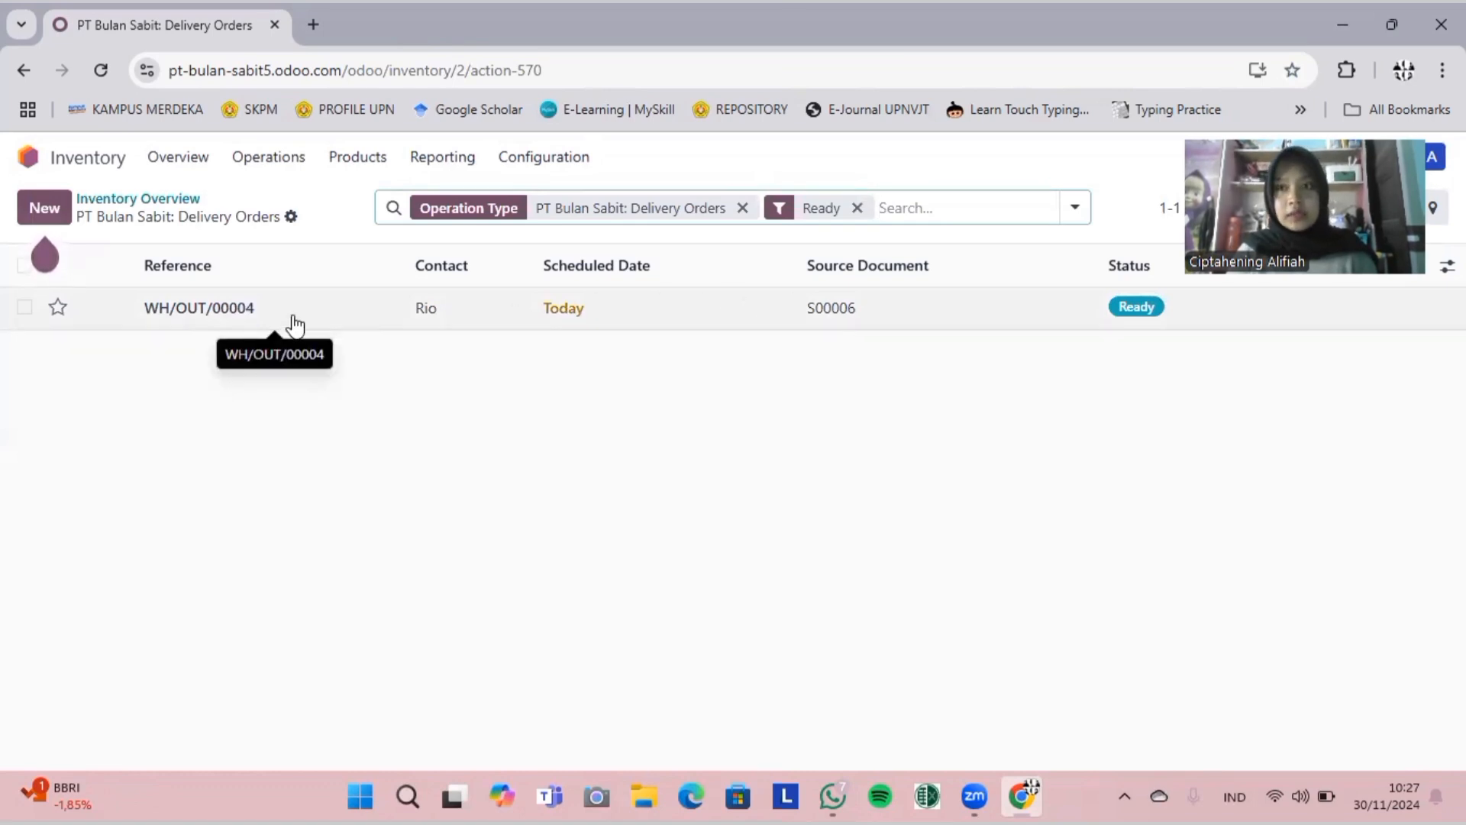
{"action": "left_click", "coordinate": [507, 313]}
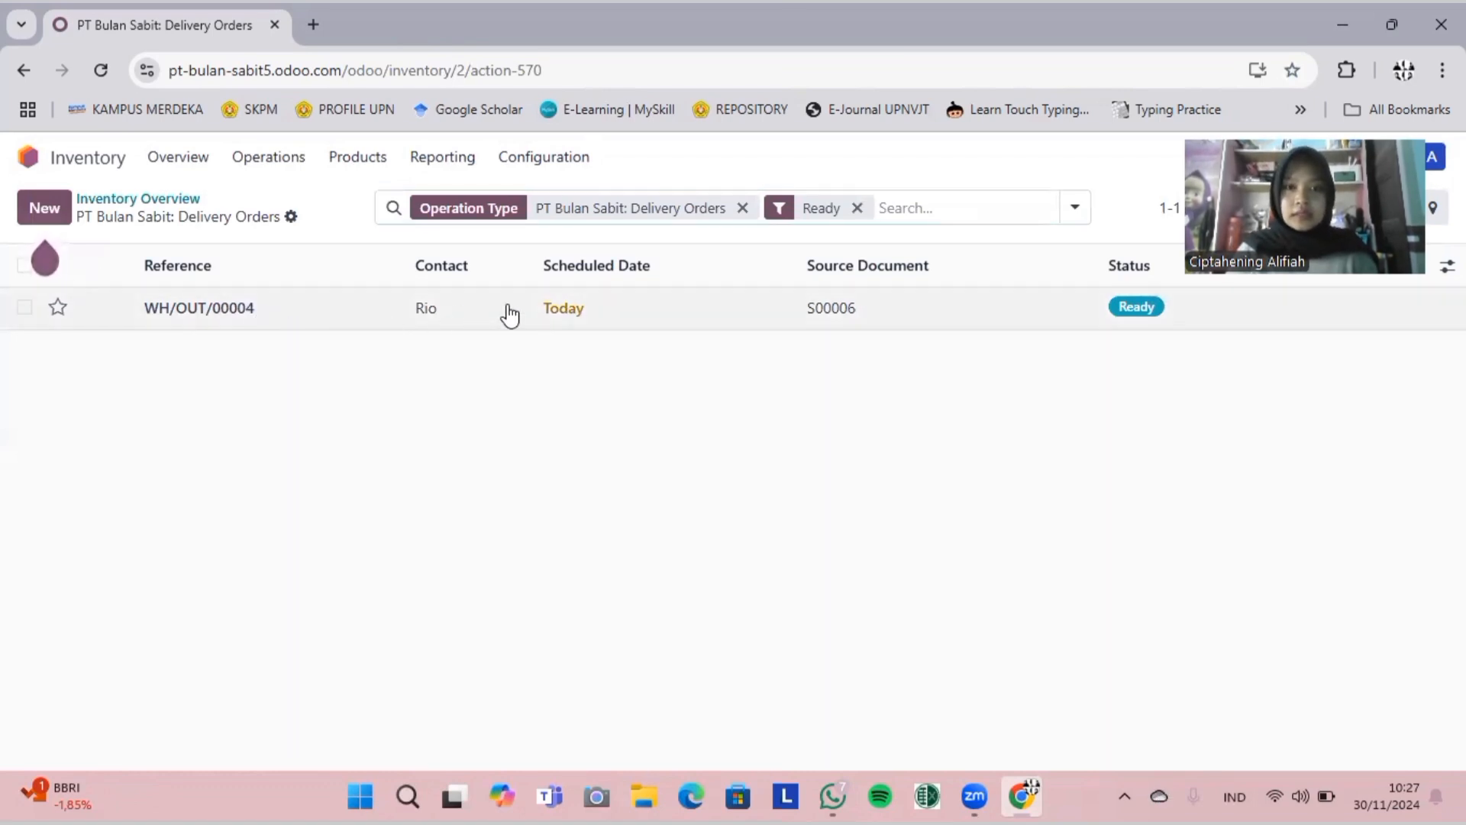
{"action": "scroll", "coordinate": [481, 458], "scroll_direction": "down", "scroll_amount": 2}
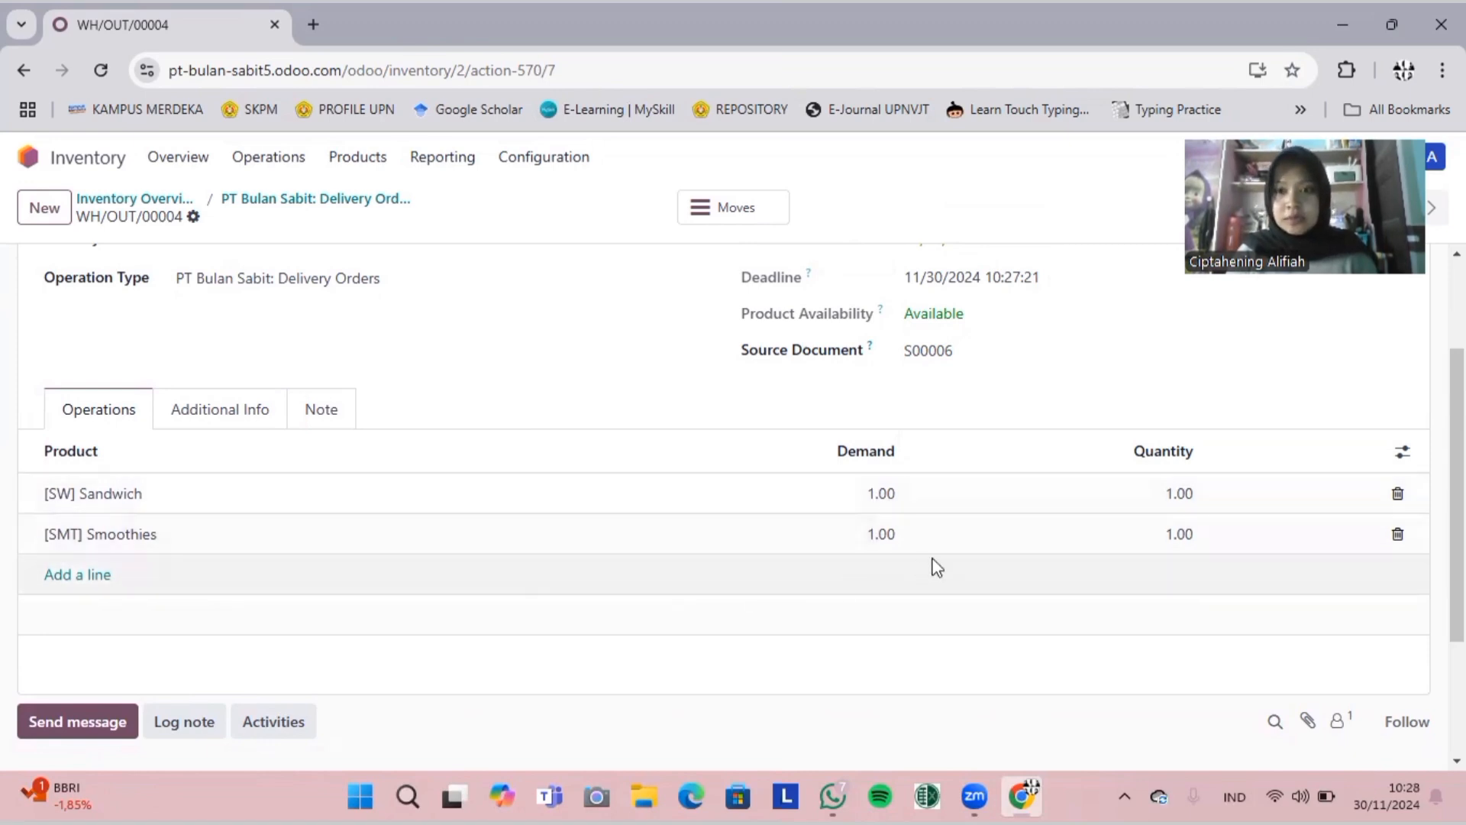
{"action": "scroll", "coordinate": [978, 530], "scroll_direction": "up", "scroll_amount": 2}
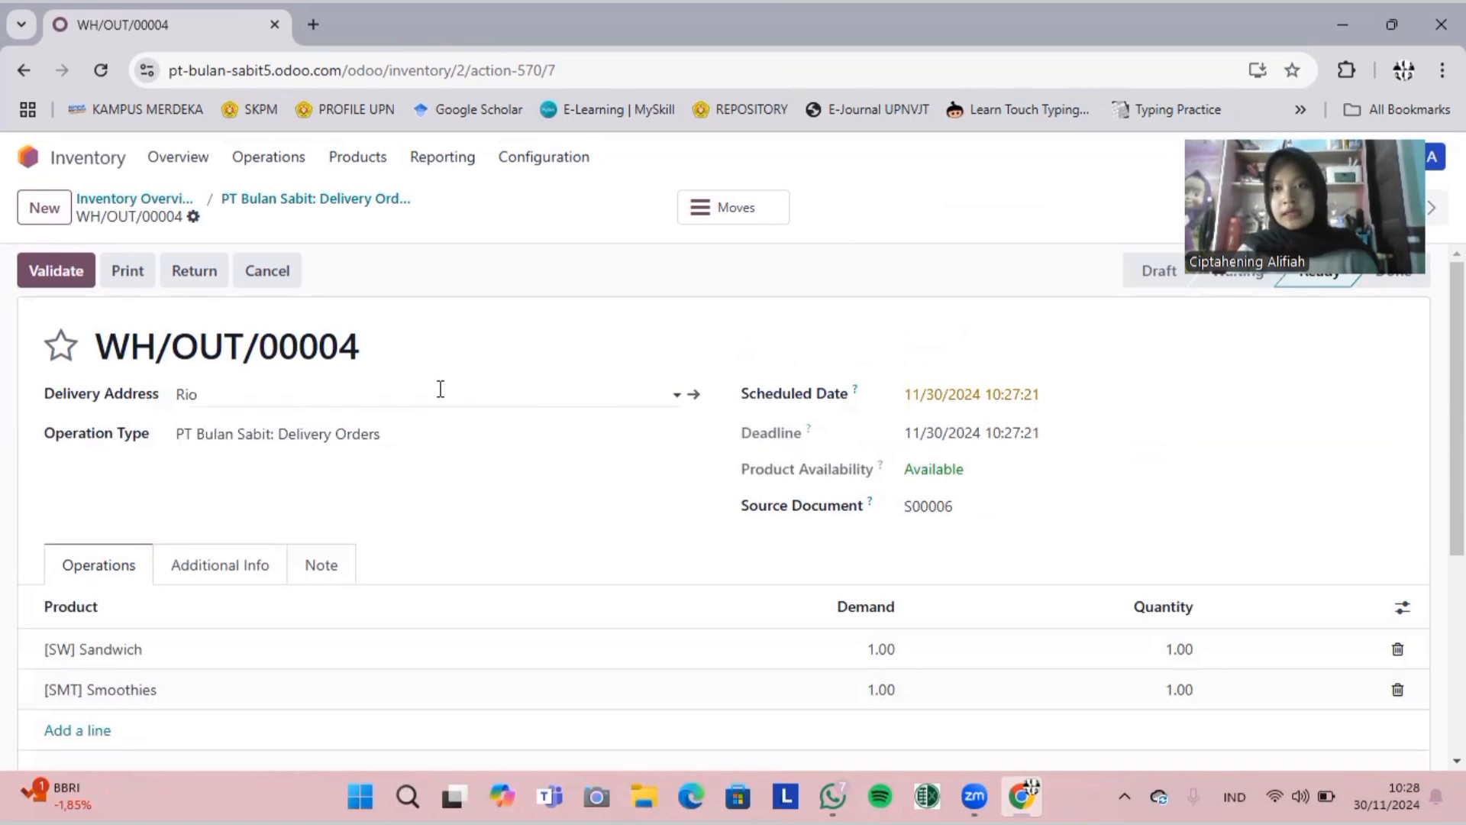
Step: Validate the delivery order for the Sandwich and Smoothies and check its product lines
{"action": "left_click", "coordinate": [52, 273]}
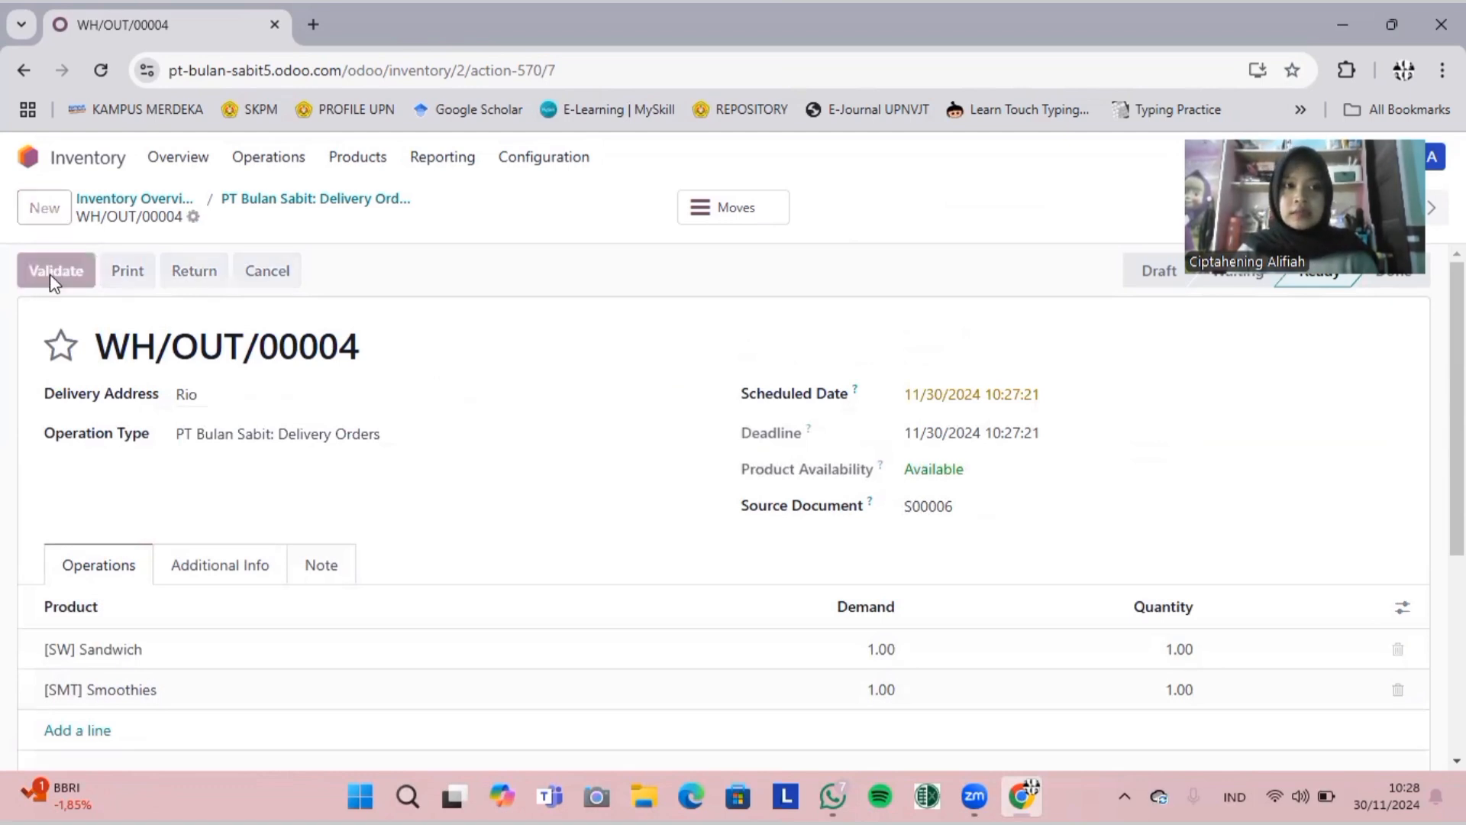
{"action": "scroll", "coordinate": [187, 385], "scroll_direction": "down", "scroll_amount": 3}
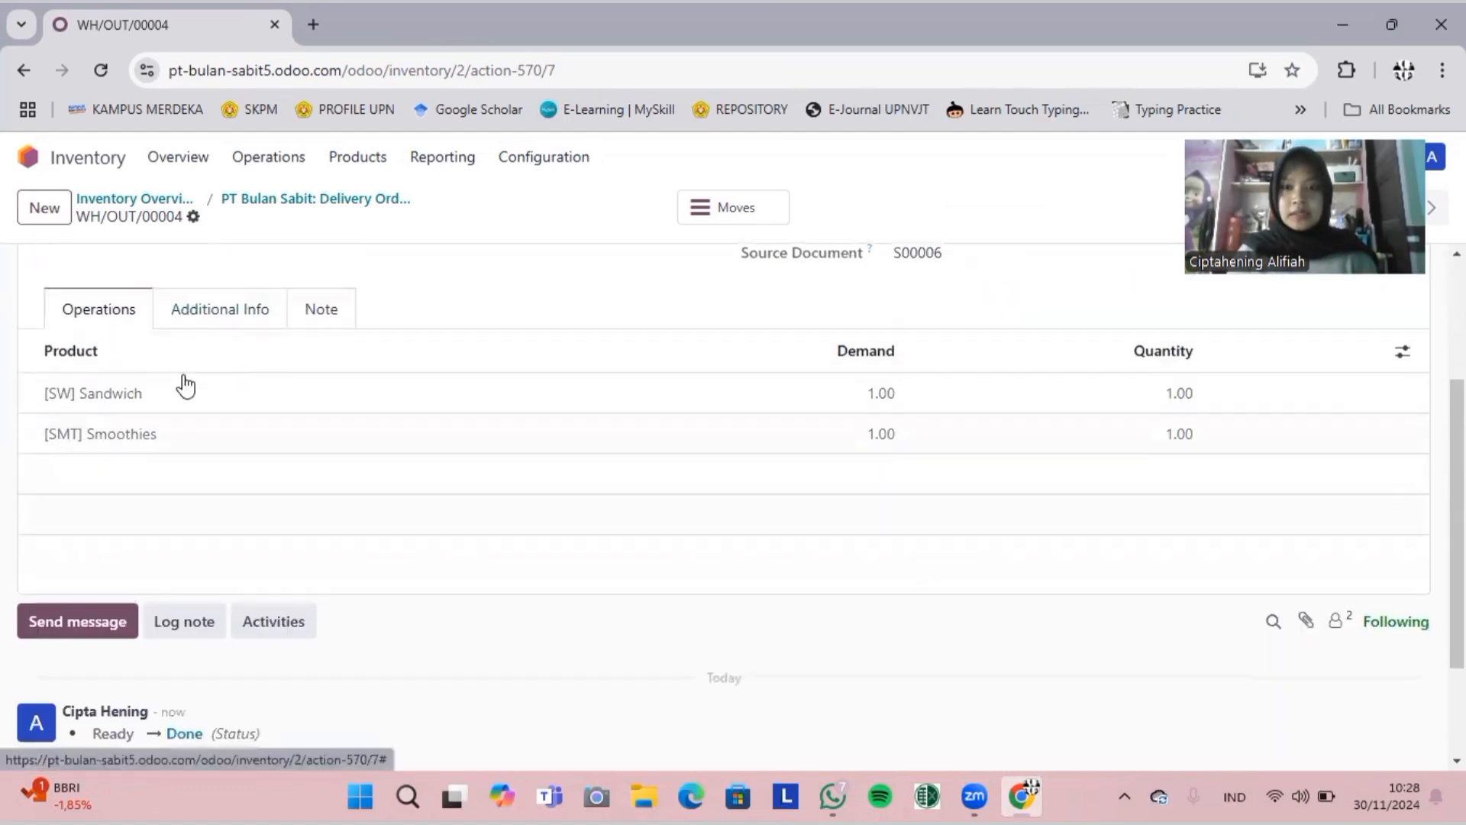
{"action": "scroll", "coordinate": [186, 386], "scroll_direction": "up", "scroll_amount": 3}
Step: Switch to Accounting and open the Balance Sheet report to examine its assets, liabilities and equity
{"action": "left_click", "coordinate": [44, 161]}
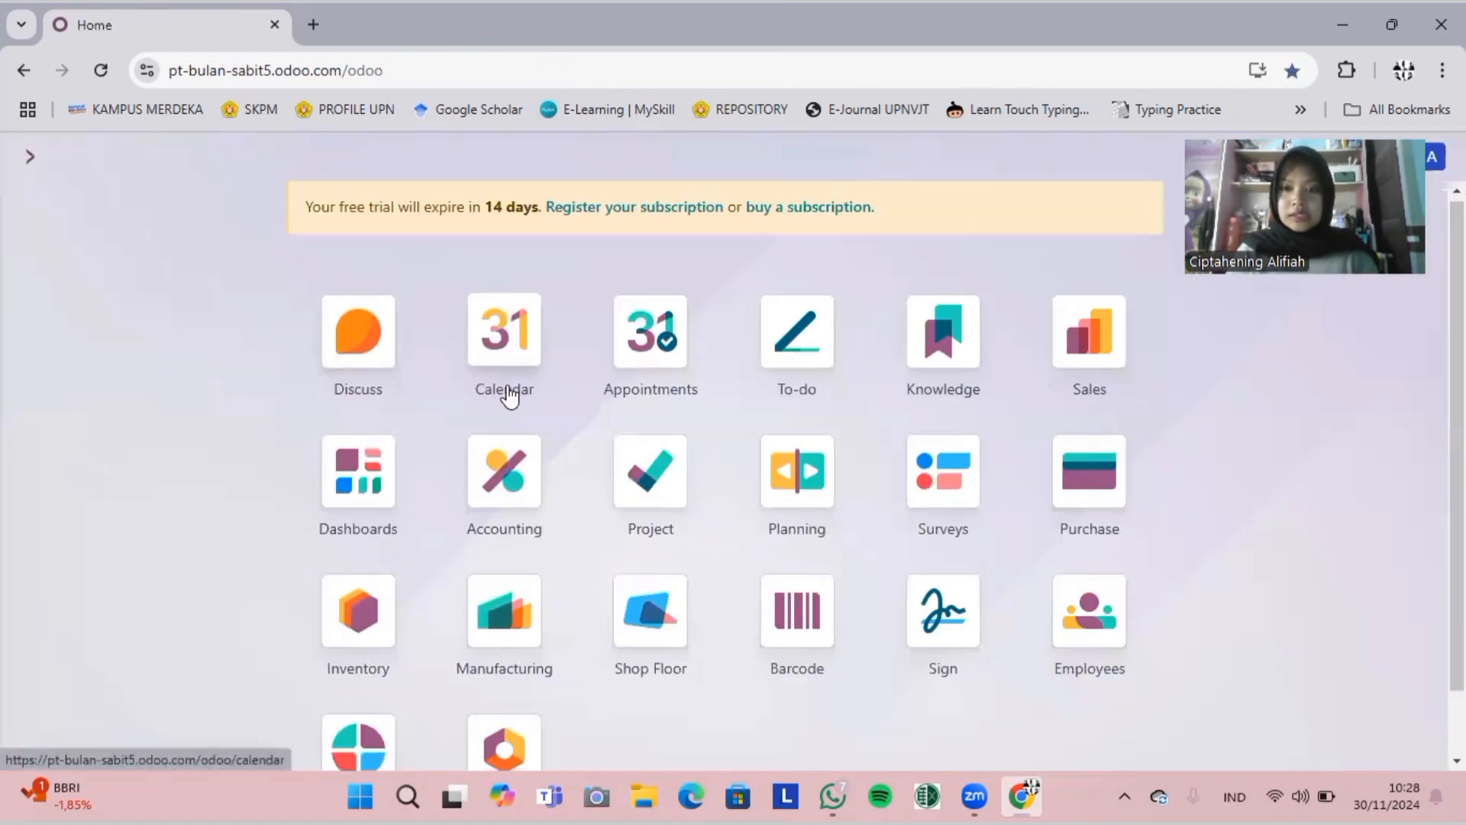
{"action": "scroll", "coordinate": [507, 393], "scroll_direction": "down", "scroll_amount": 1}
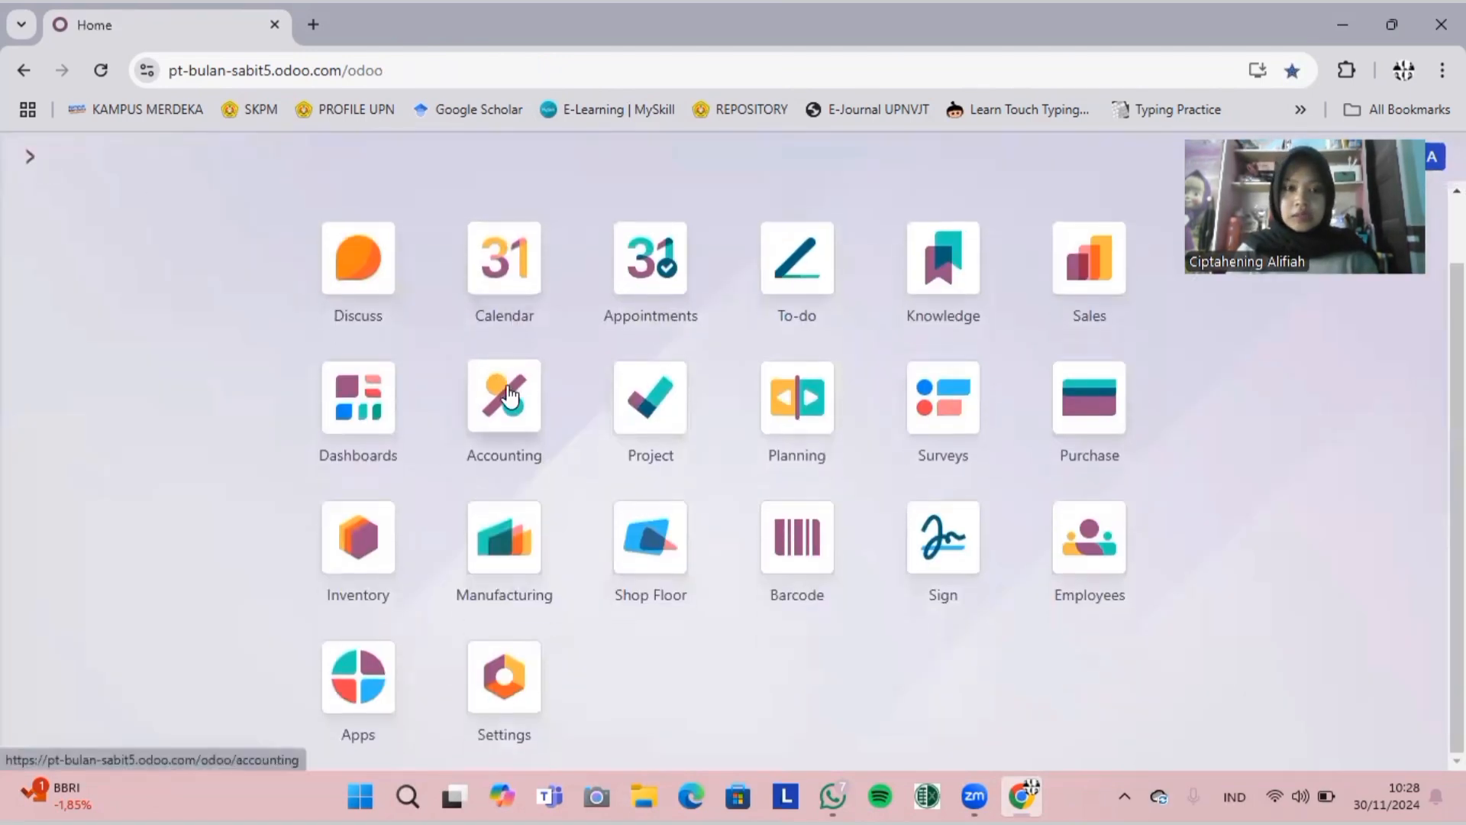
{"action": "left_click", "coordinate": [513, 449]}
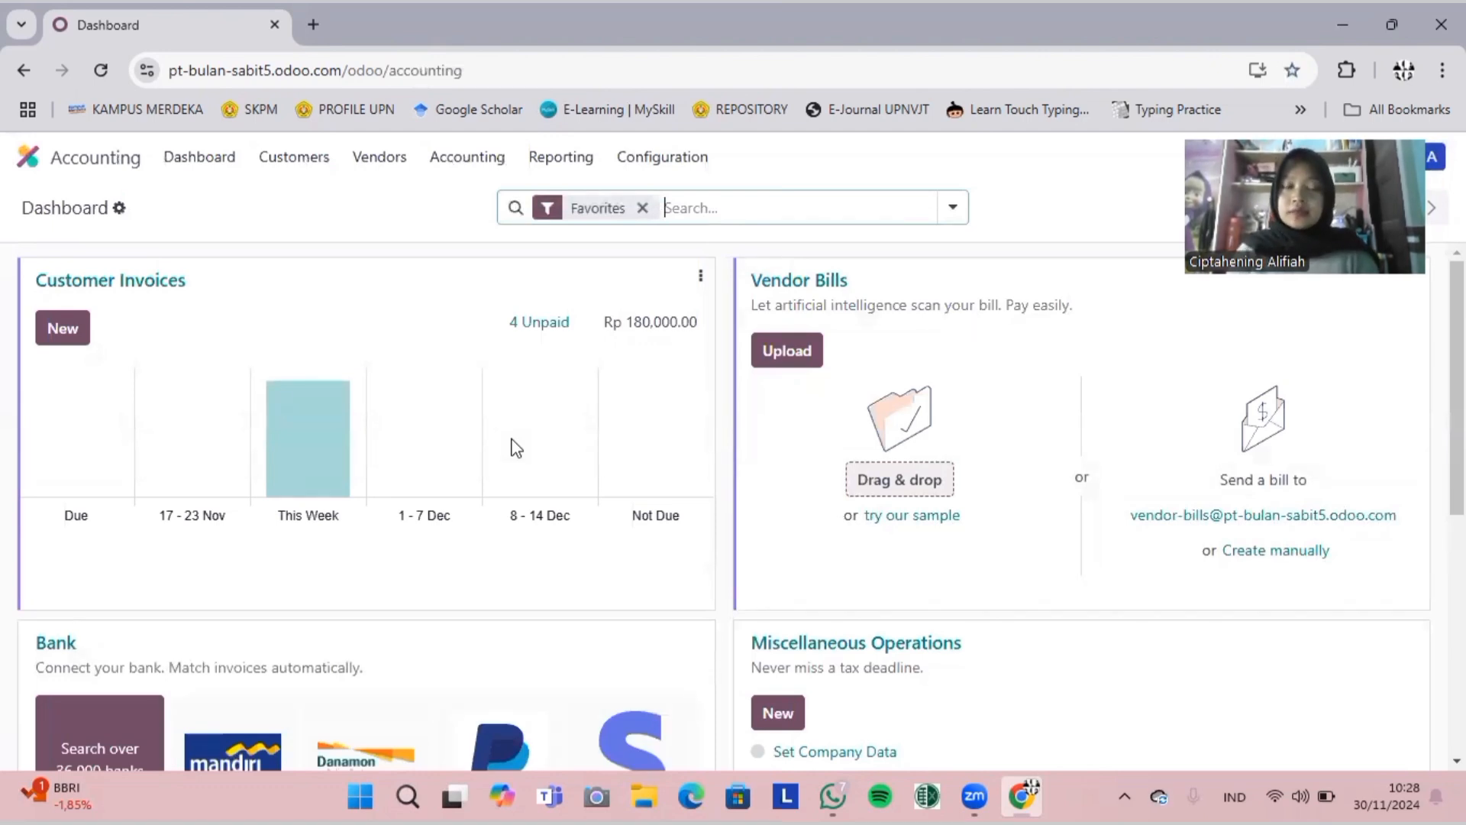
{"action": "left_click", "coordinate": [562, 166]}
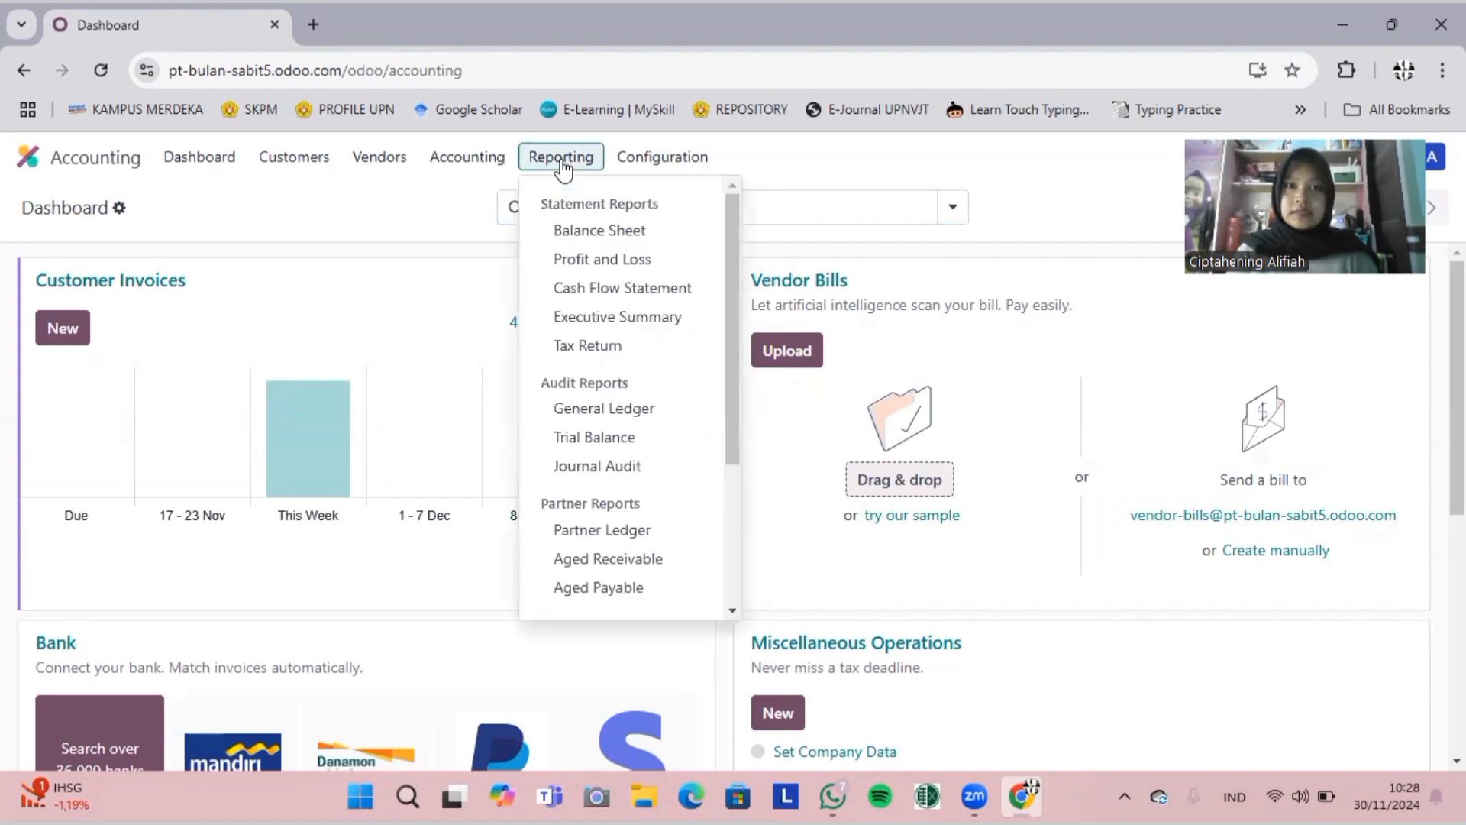
{"action": "left_click", "coordinate": [593, 232]}
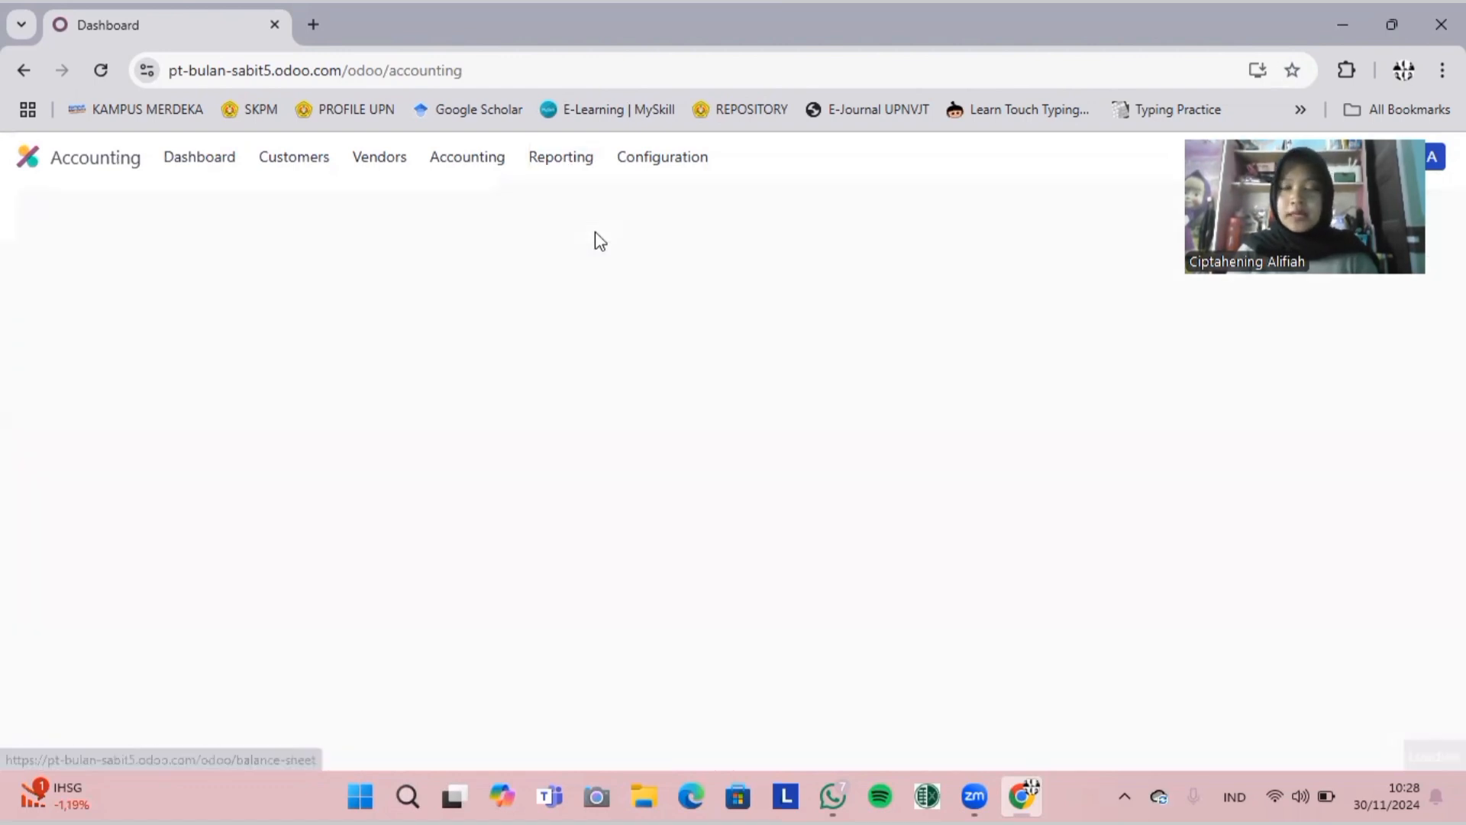
{"action": "scroll", "coordinate": [786, 520], "scroll_direction": "down", "scroll_amount": 4}
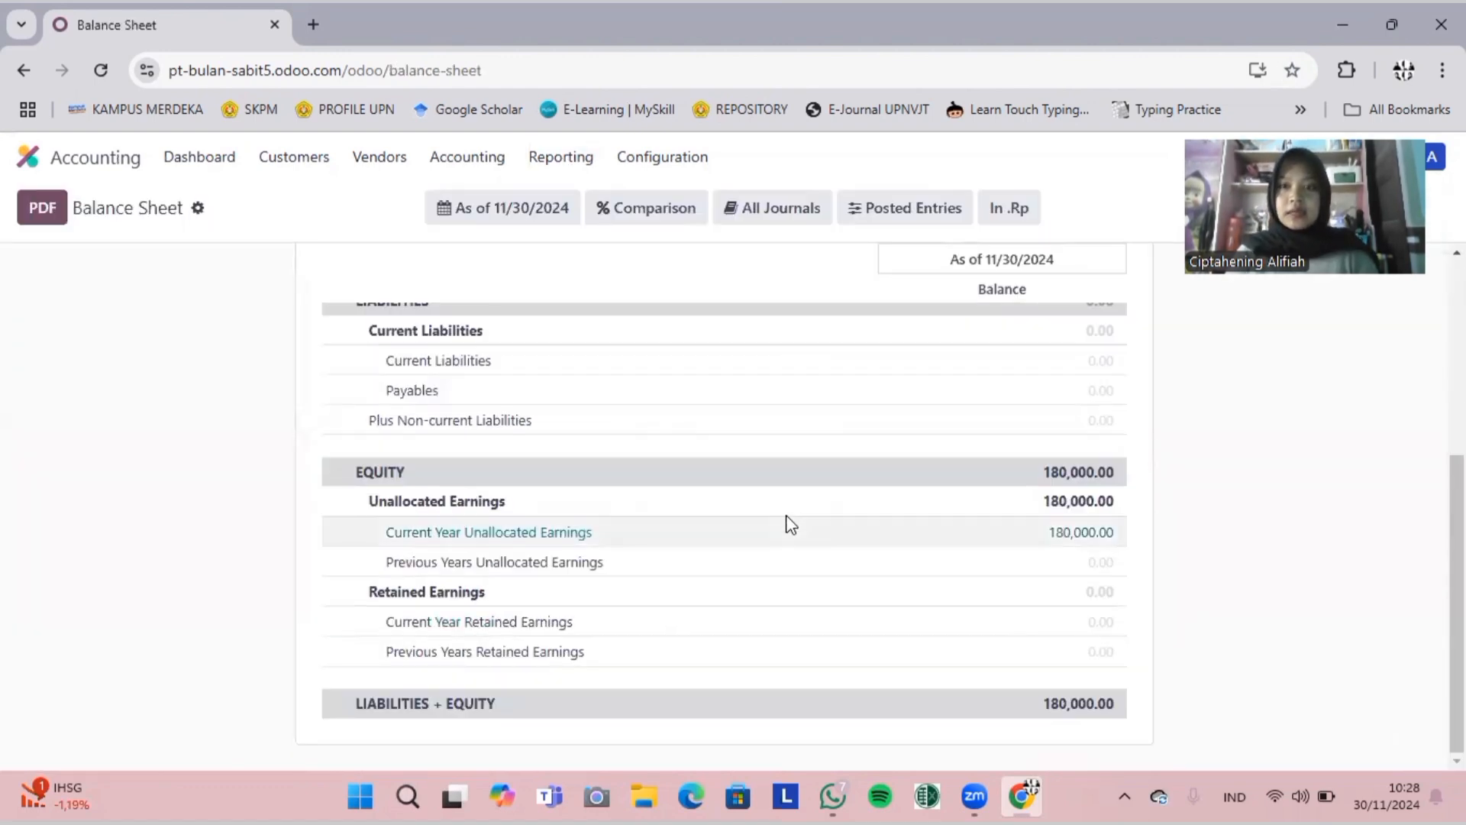
{"action": "scroll", "coordinate": [786, 520], "scroll_direction": "up", "scroll_amount": 3}
{"action": "scroll", "coordinate": [790, 524], "scroll_direction": "up", "scroll_amount": 2}
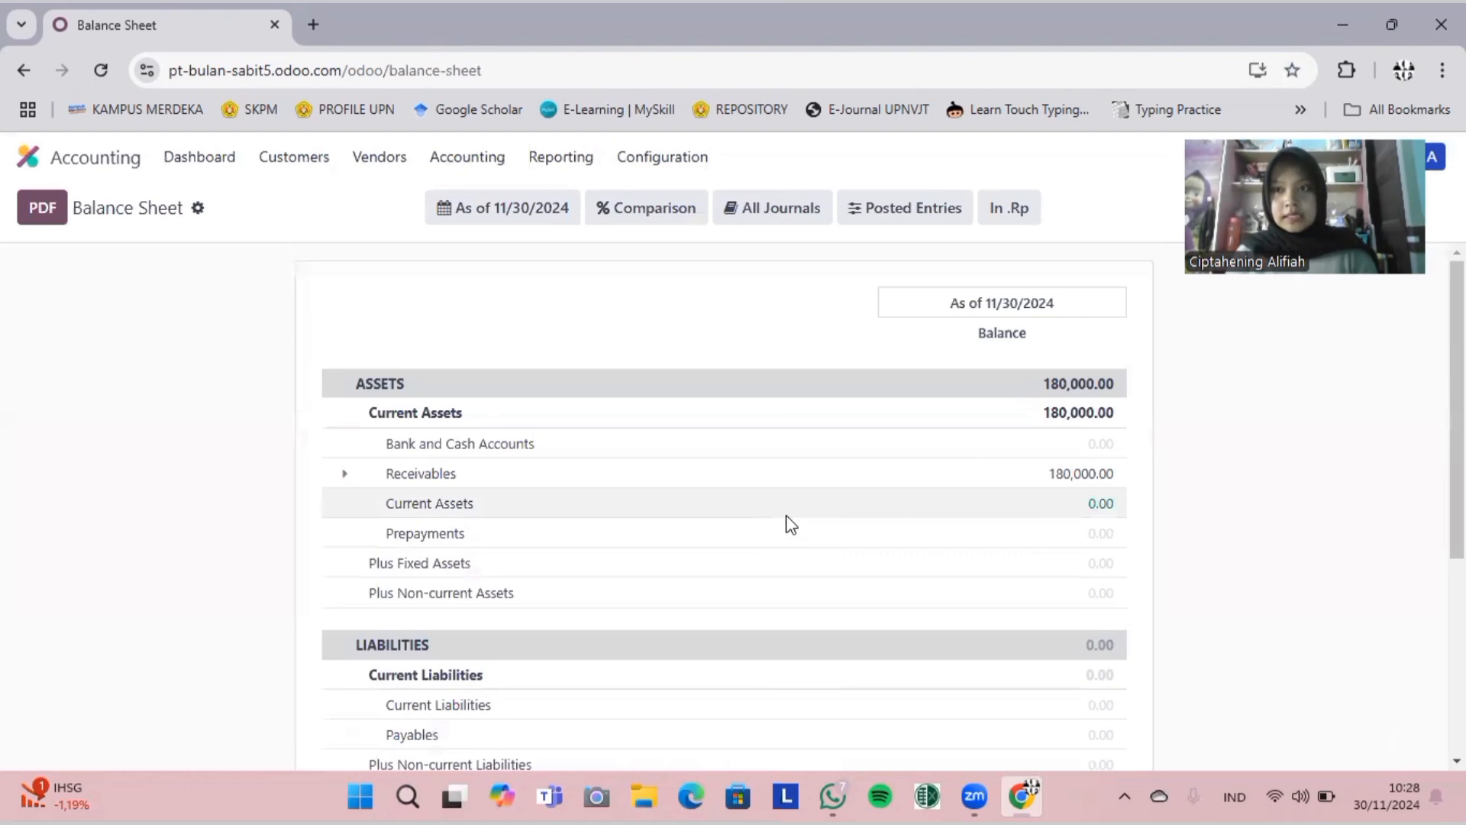